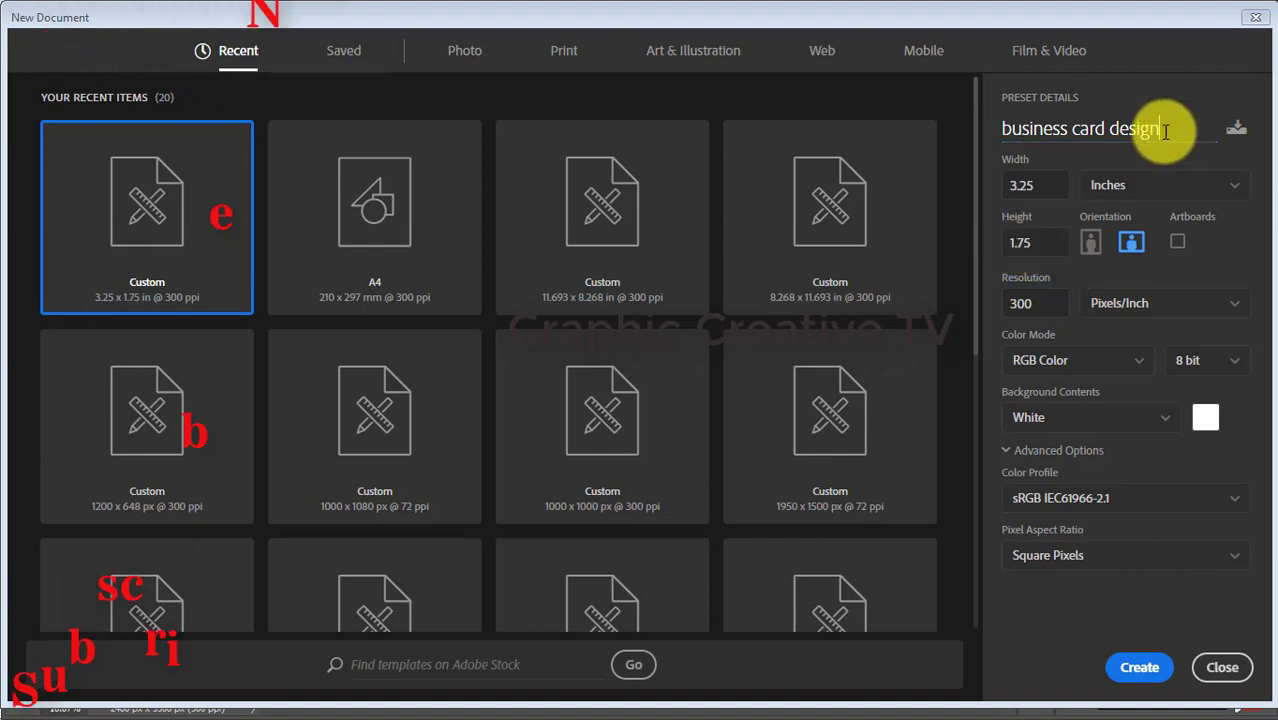
Step: Create a 3.25 × 1.75 in, 300 ppi document named 'business card design' and zoom out
left_click_drag(1165, 132, 1003, 128)
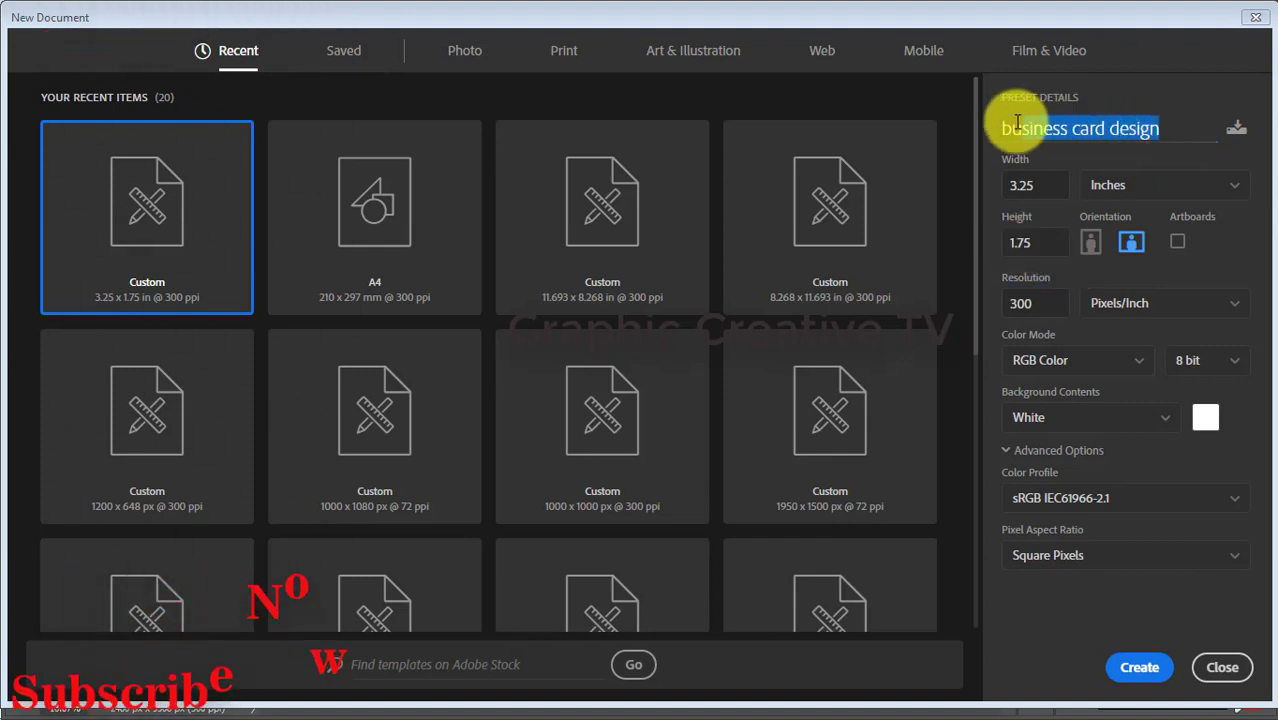
left_click(1038, 183)
left_click(1033, 243)
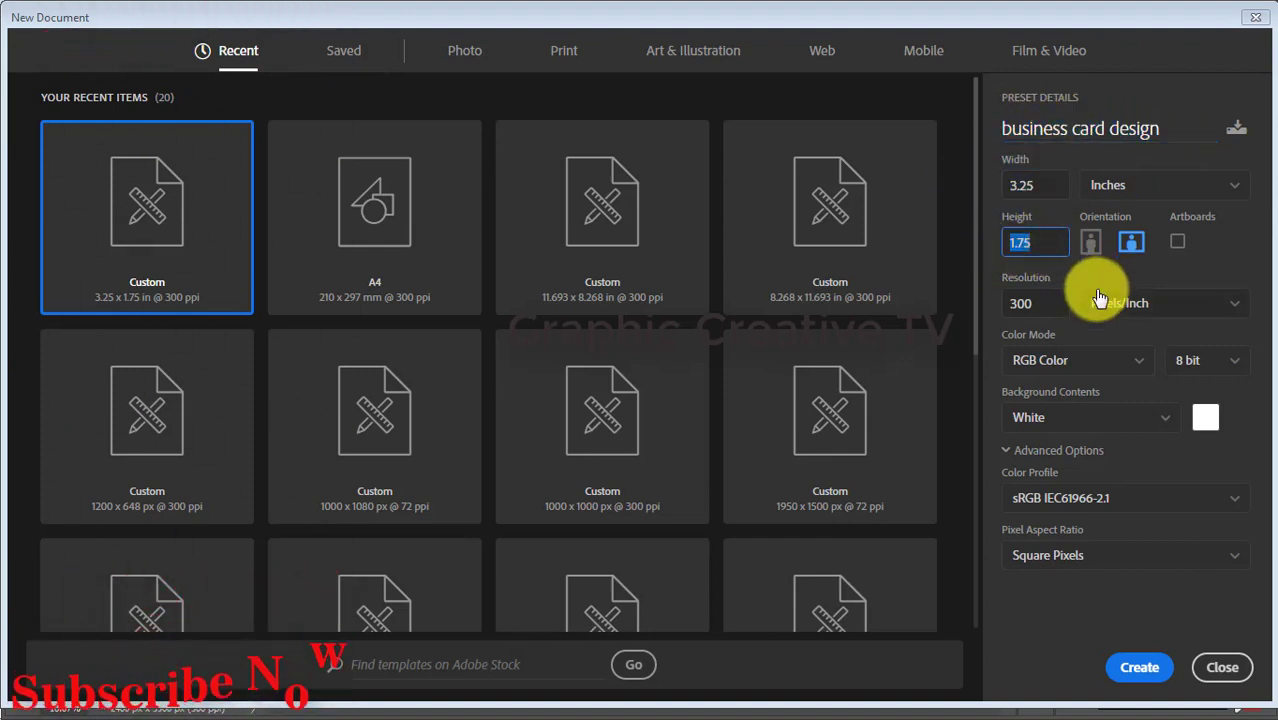
left_click(1135, 668)
key("ctrl+minus")
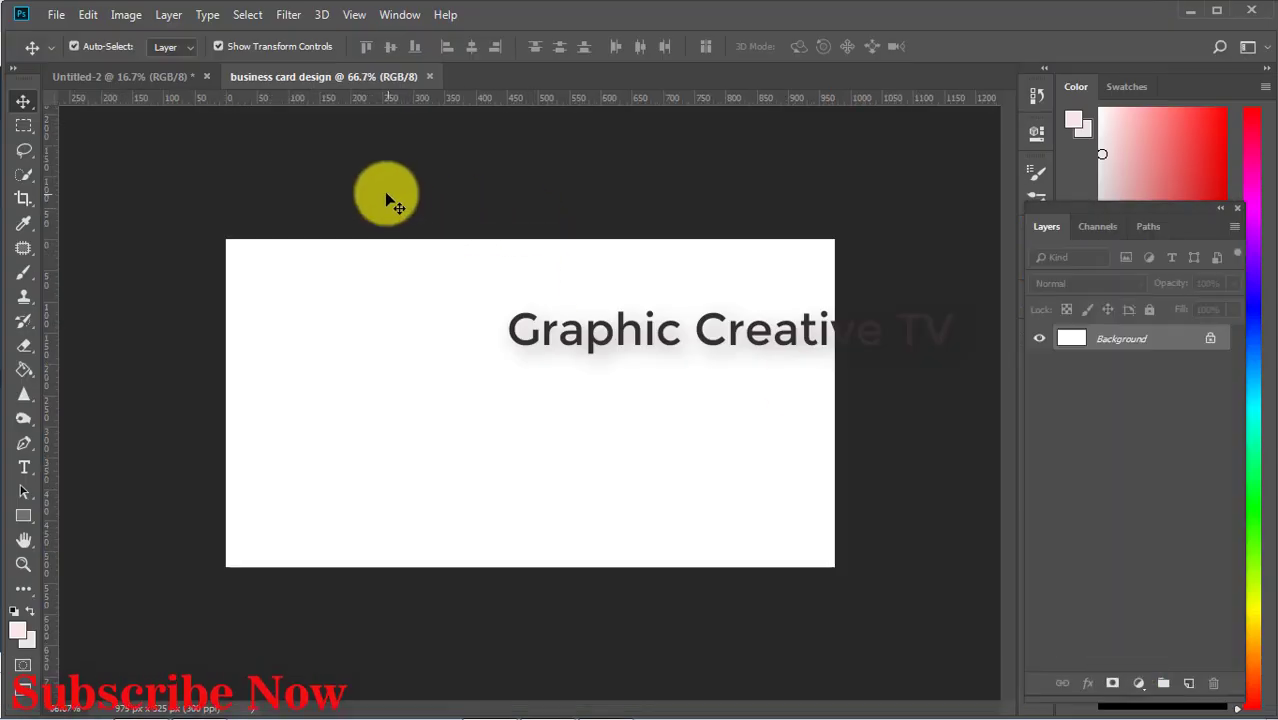
Step: Place guides along the canvas's top, bottom and left edges
left_click_drag(576, 98, 588, 242)
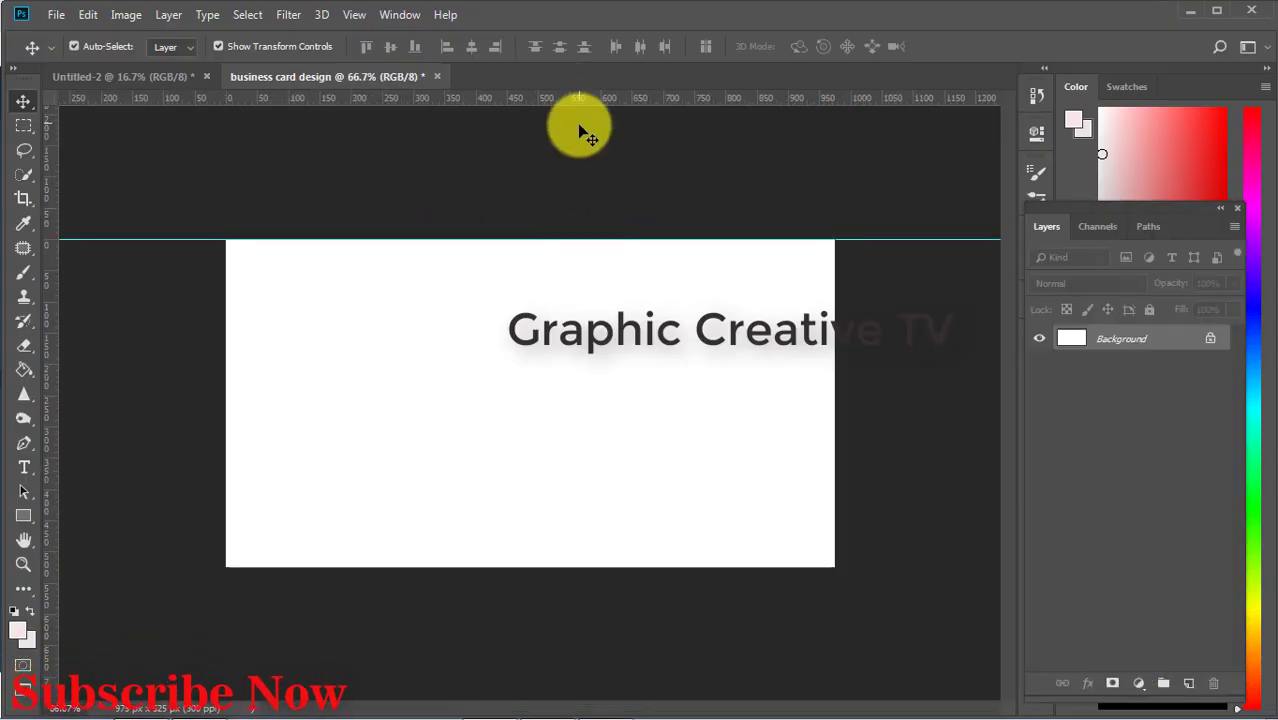
left_click_drag(580, 98, 582, 567)
mouse_move(54, 367)
left_mouse_down()
mouse_move(200, 397)
mouse_move(856, 416)
mouse_move(835, 416)
left_mouse_up()
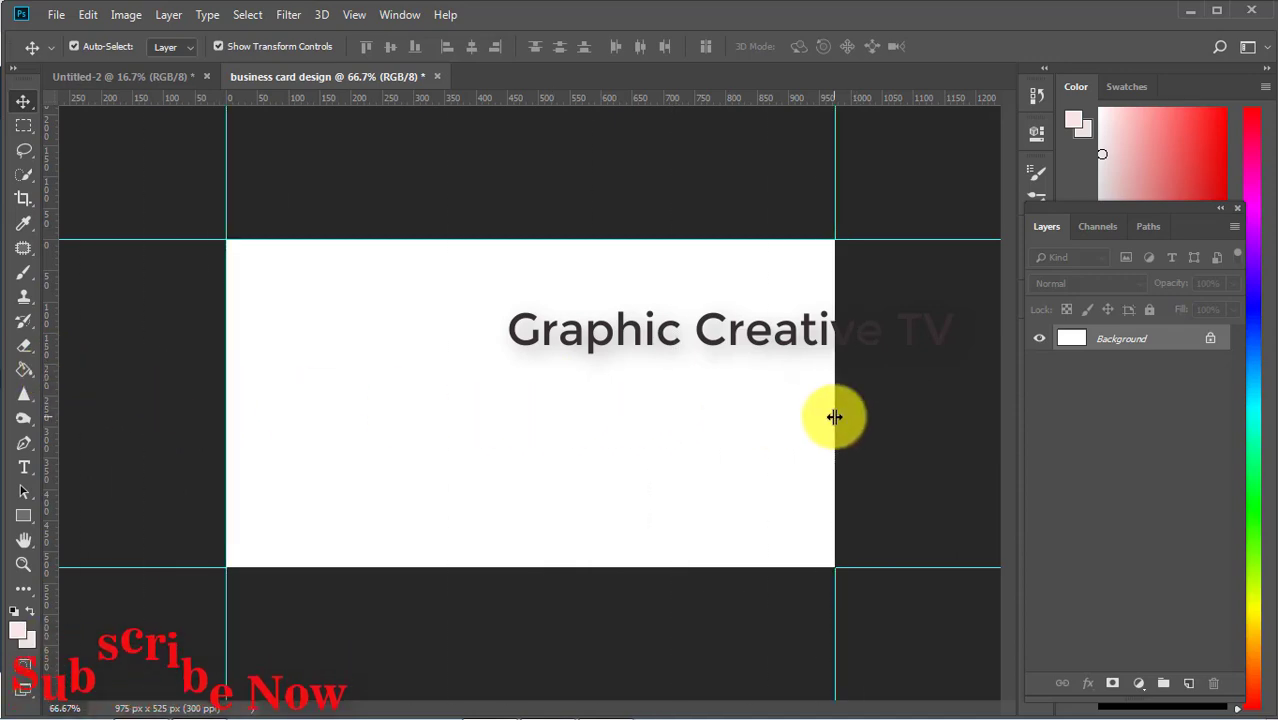
Step: Extend the canvas by 0.25 inch relative in each direction, filling the extension white
left_click(57, 18)
mouse_move(126, 15)
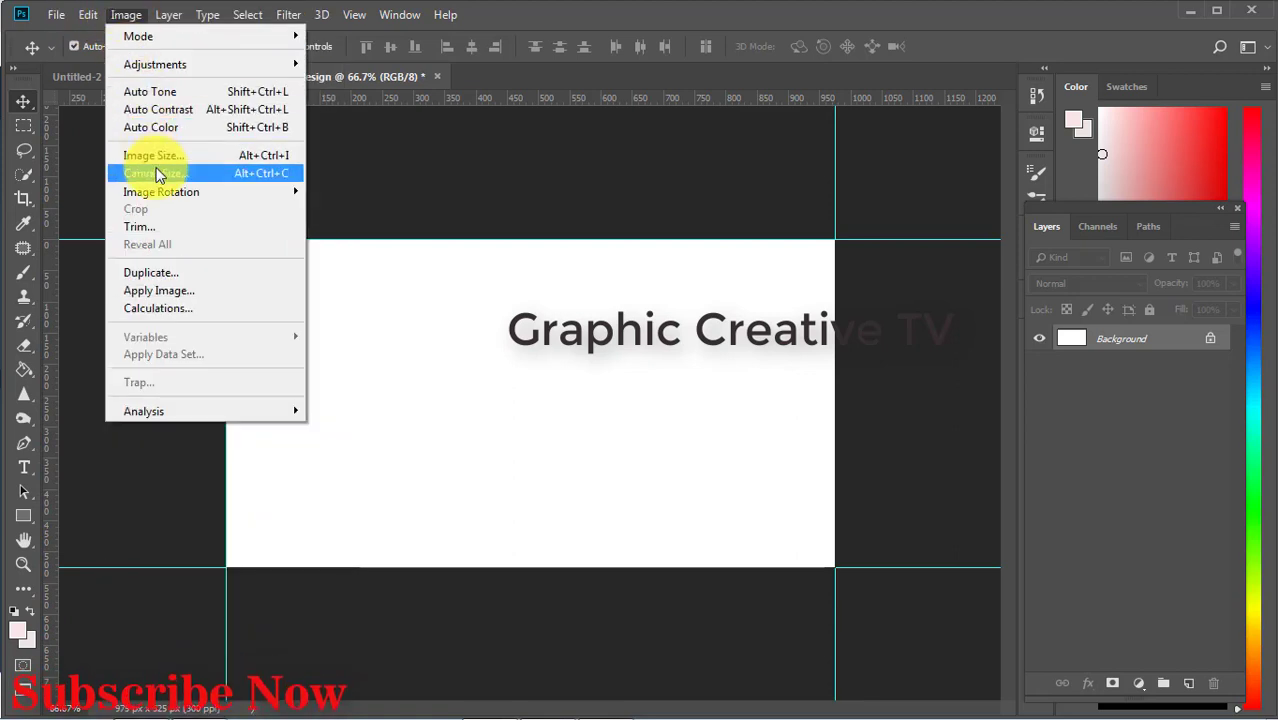
left_click(157, 174)
left_click(692, 340)
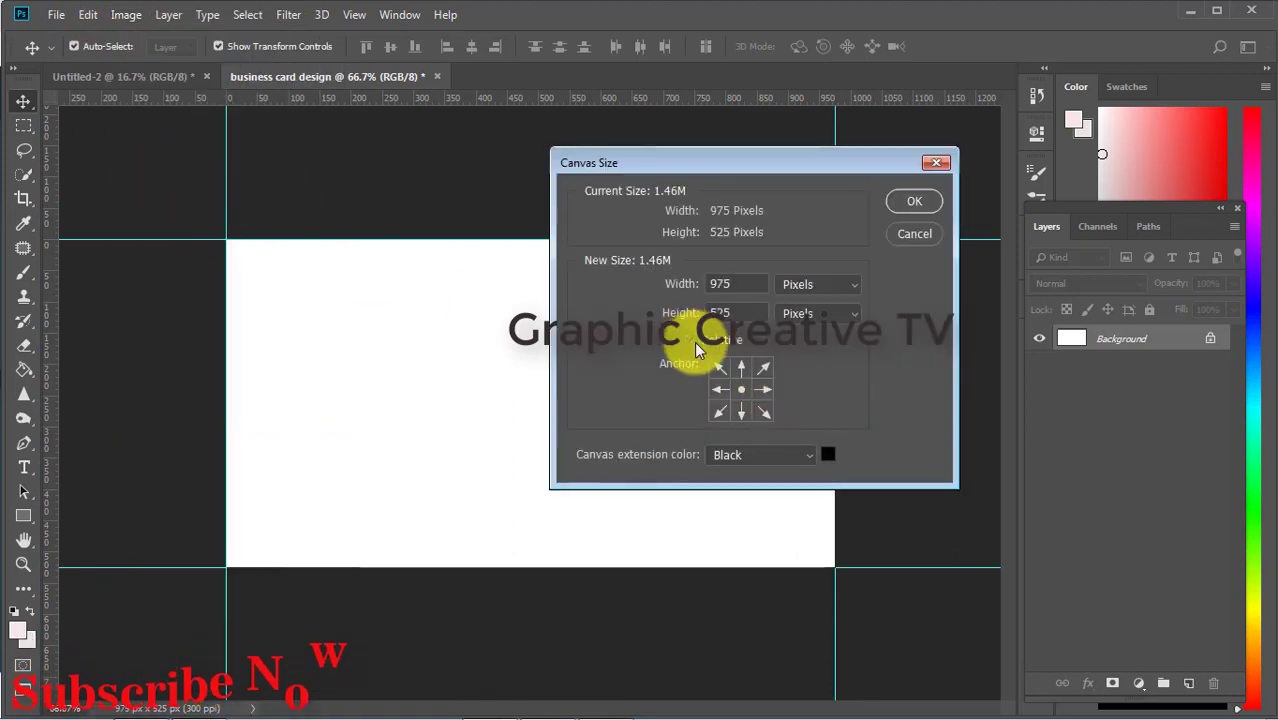
left_click(807, 286)
left_click(807, 362)
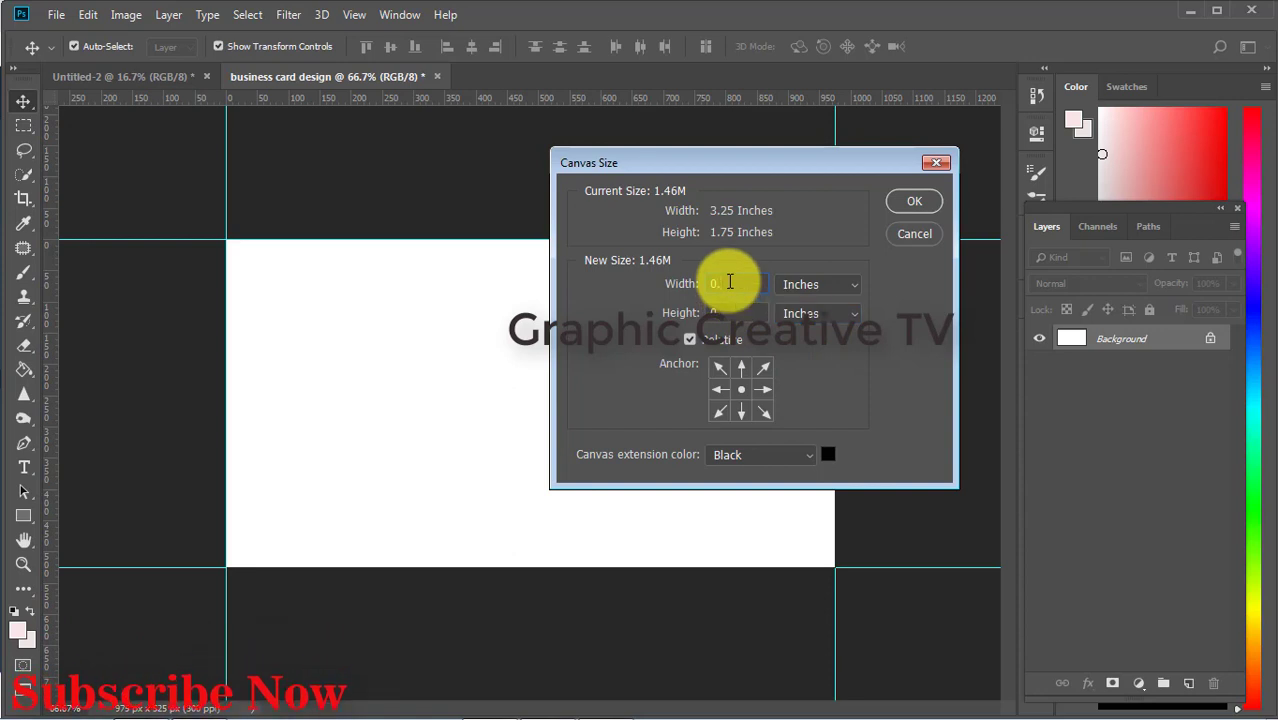
type("5")
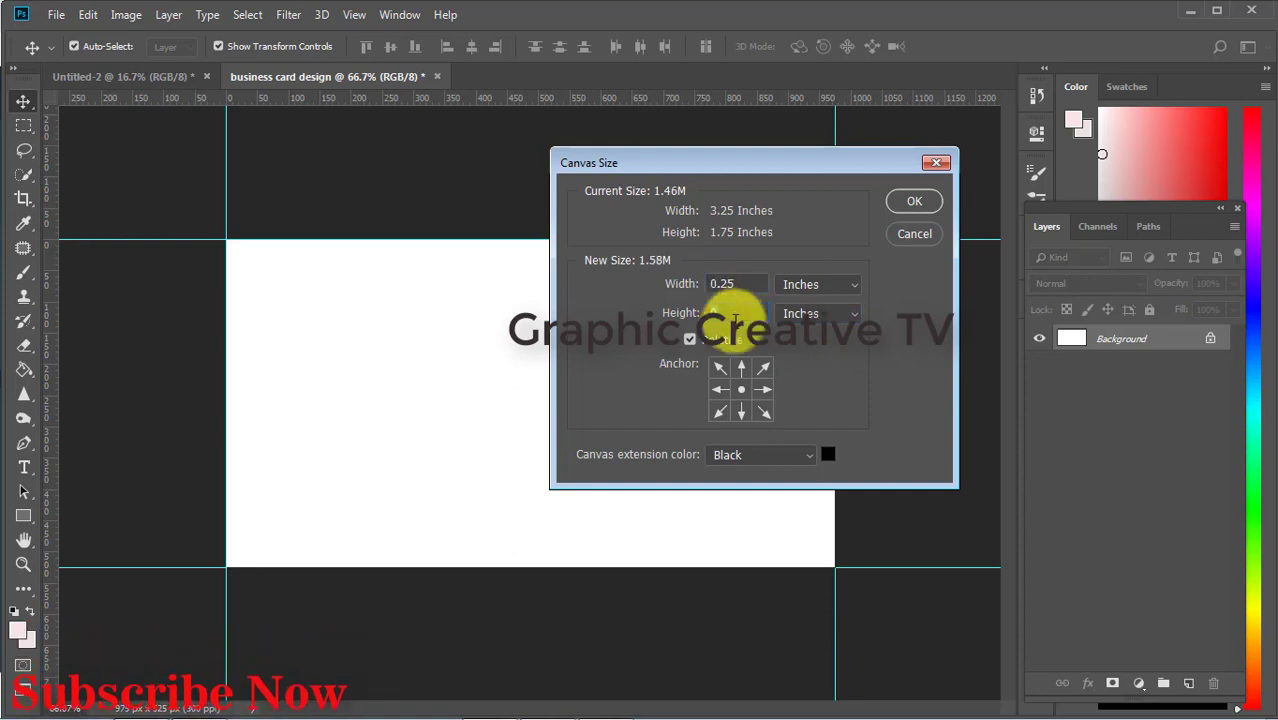
type("0.25")
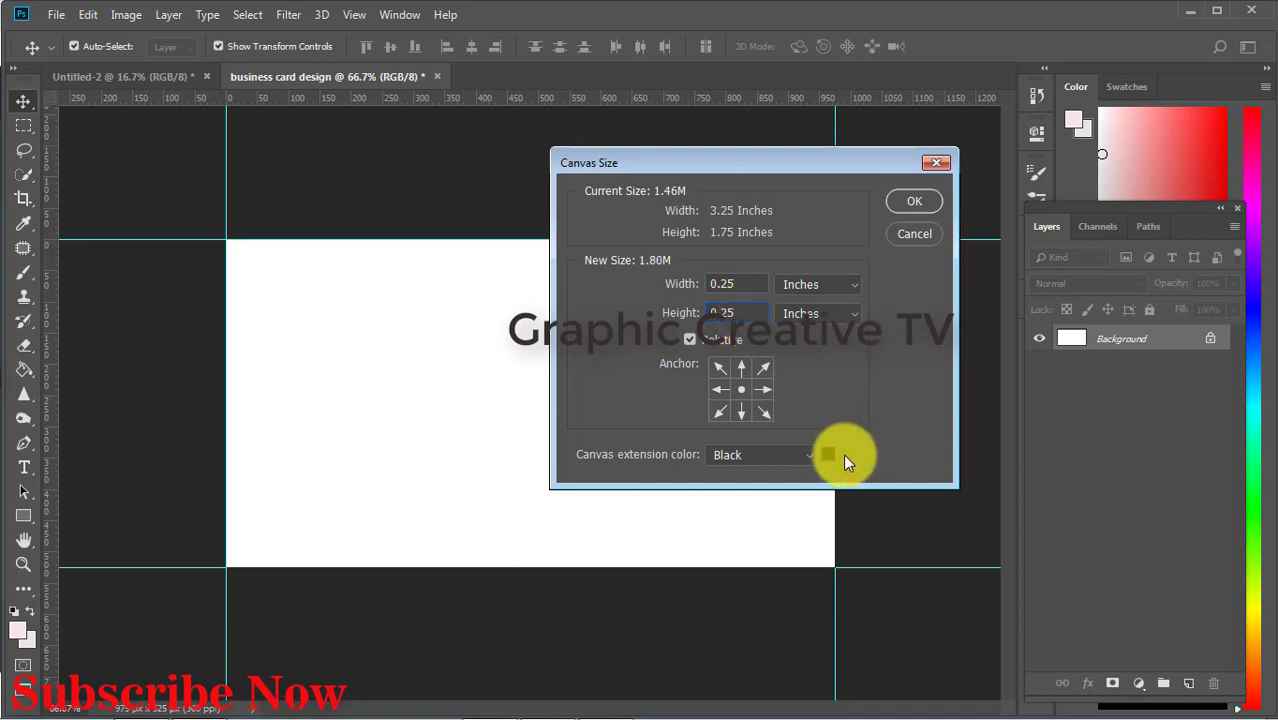
left_click(828, 455)
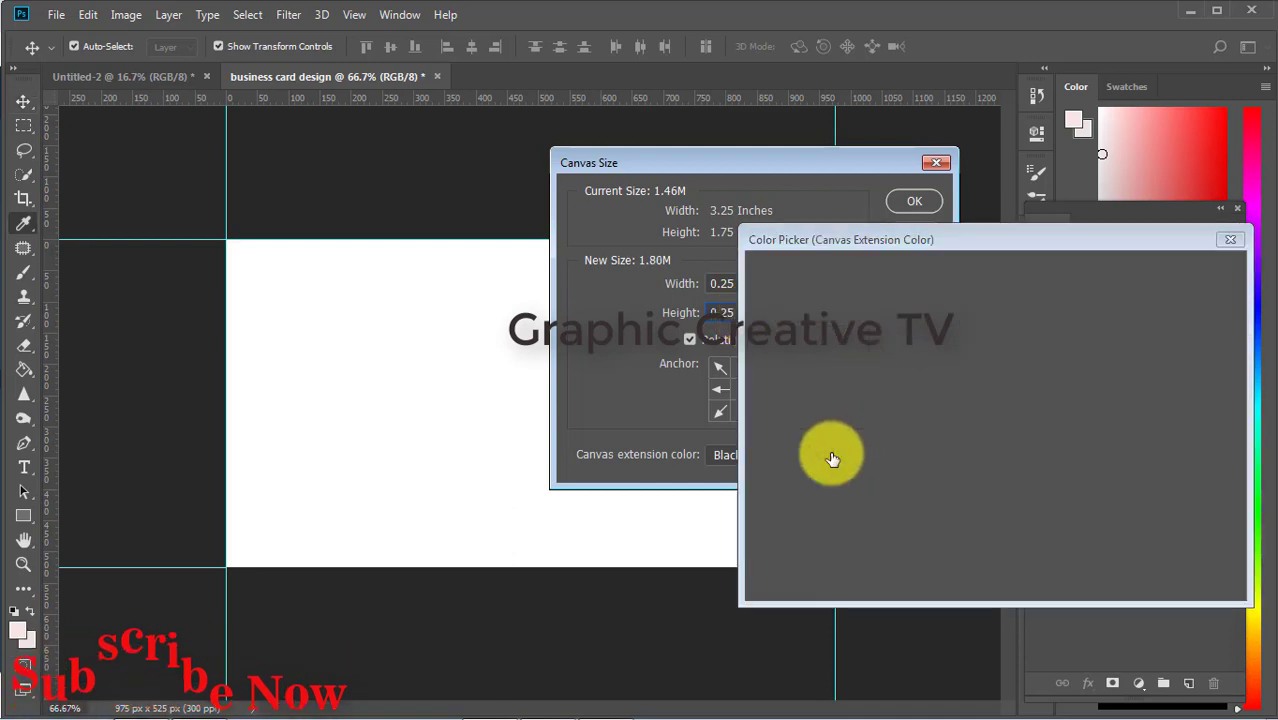
left_click_drag(788, 289, 690, 257)
left_click(1155, 280)
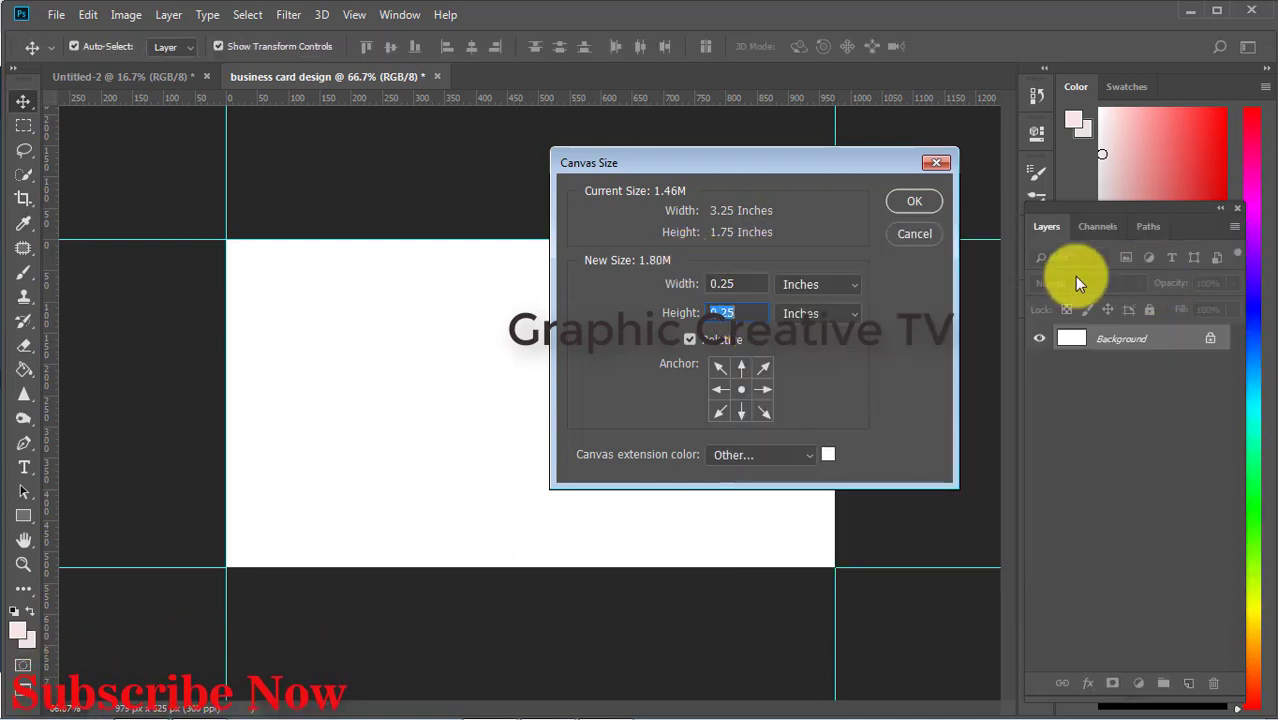
left_click(914, 201)
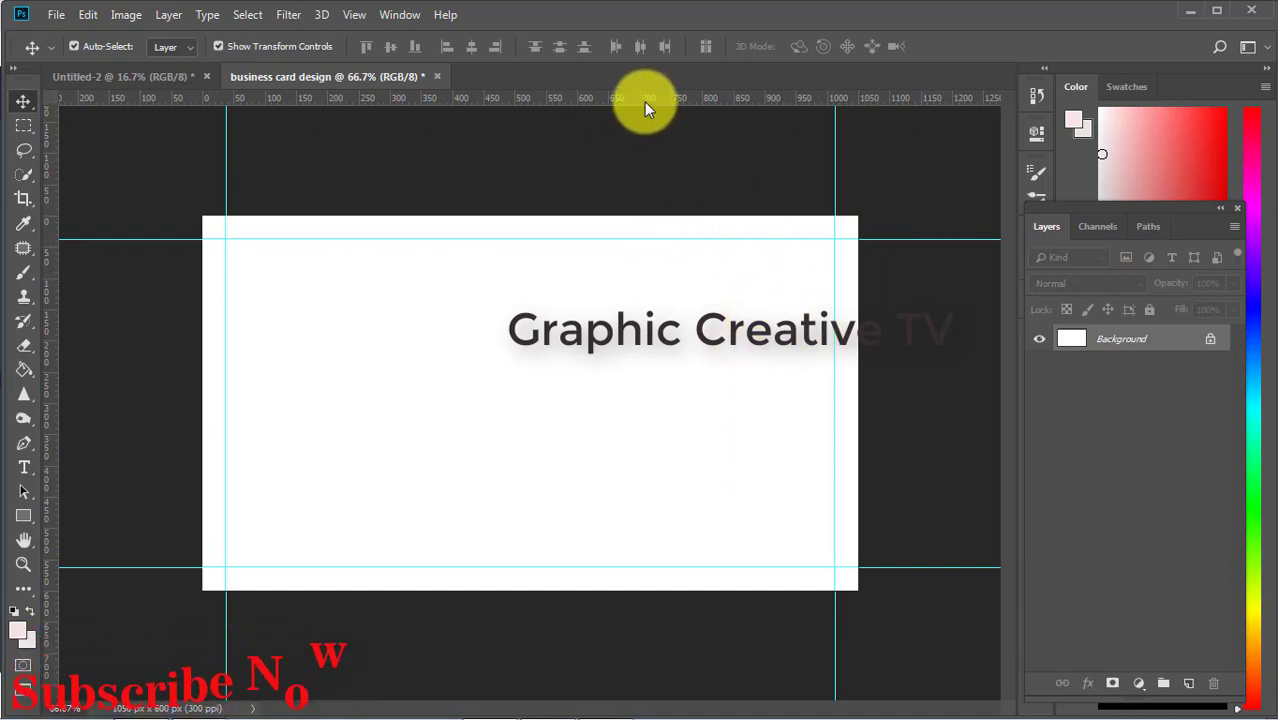
Step: Add guides along the enlarged canvas's top, left and right edges
left_click_drag(645, 100, 638, 590)
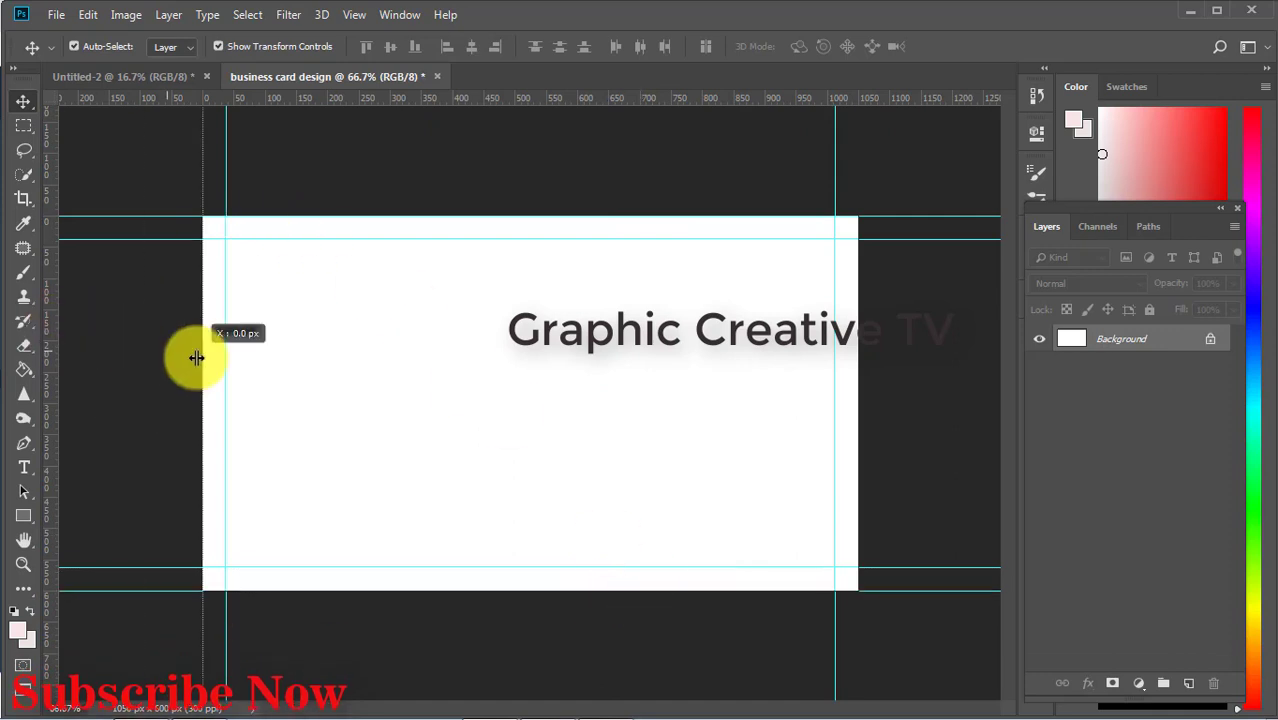
left_click_drag(197, 357, 197, 357)
left_click_drag(46, 323, 851, 379)
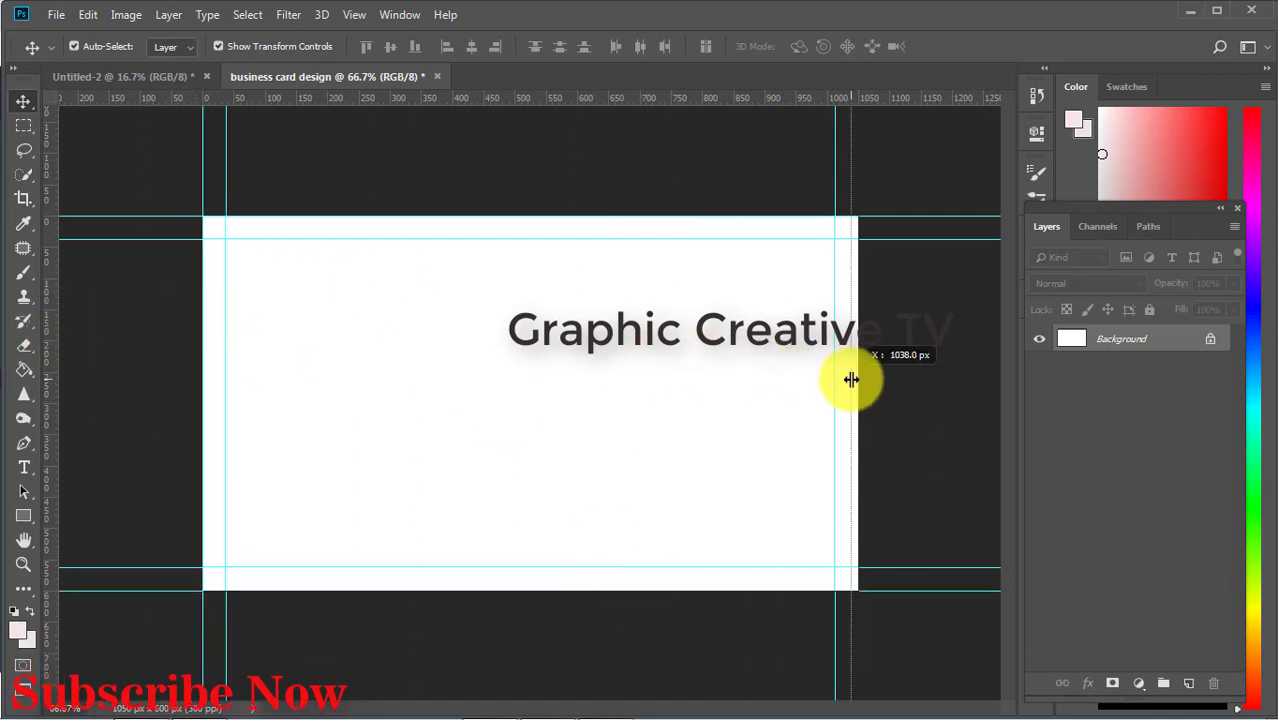
left_click(127, 14)
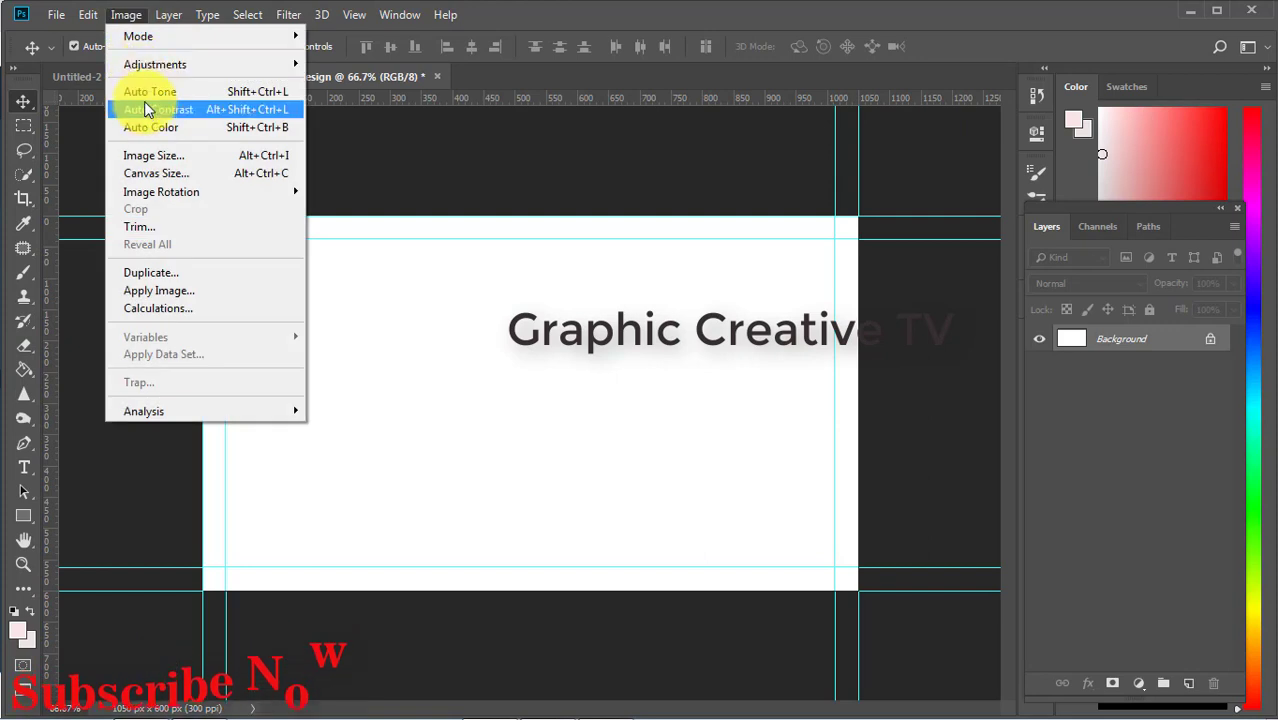
Step: Add another 0.25 inch to the canvas width and height, making it 1125 × 675 px
left_click(150, 166)
left_click(815, 284)
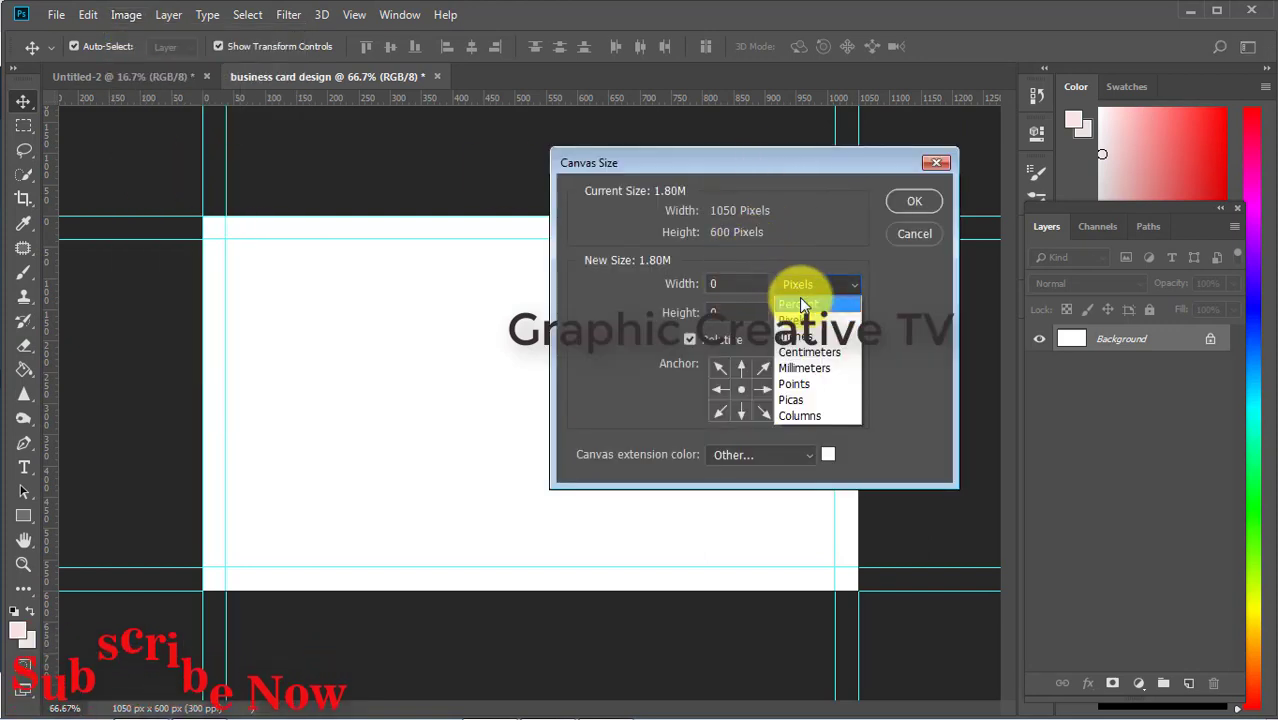
left_click(800, 328)
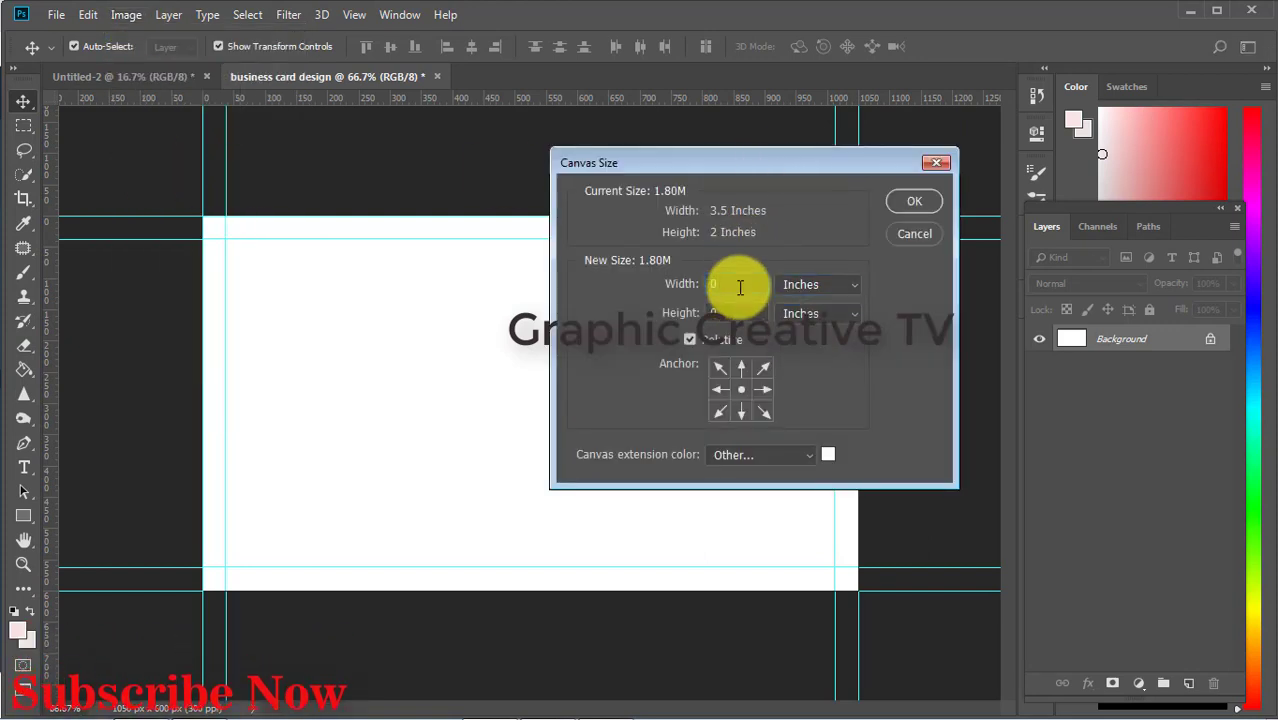
type(".25")
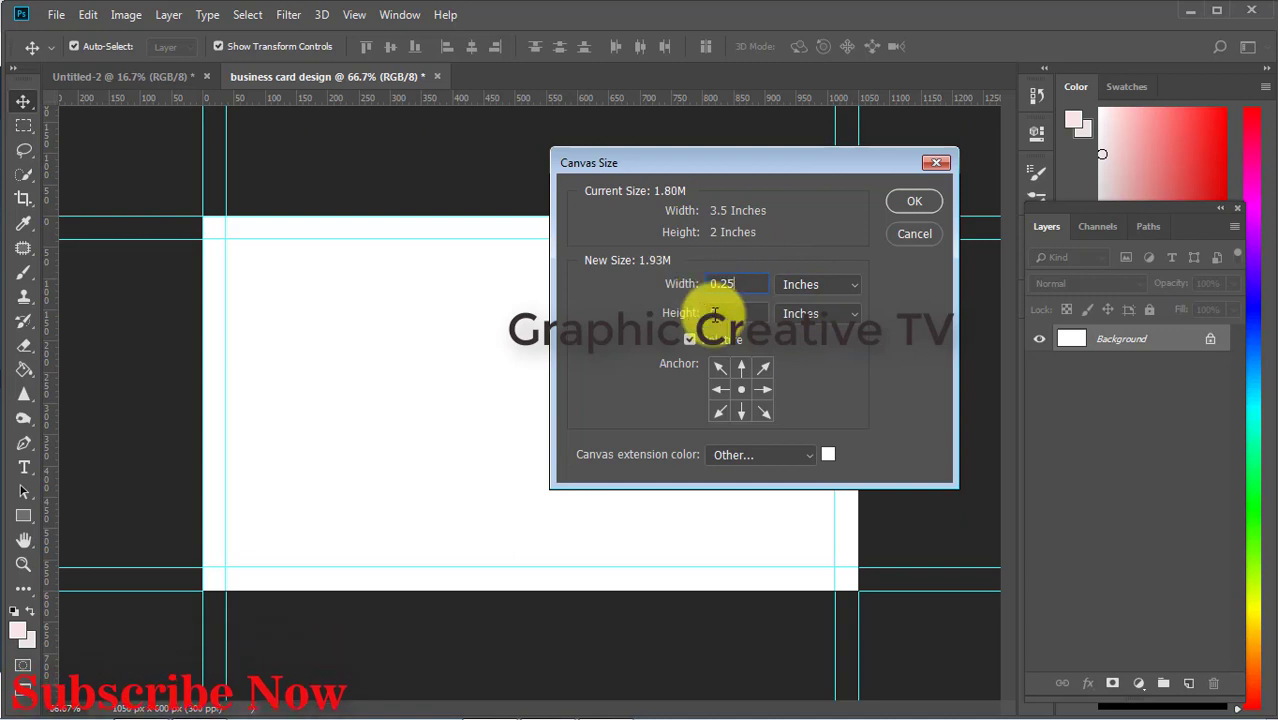
type("0.25")
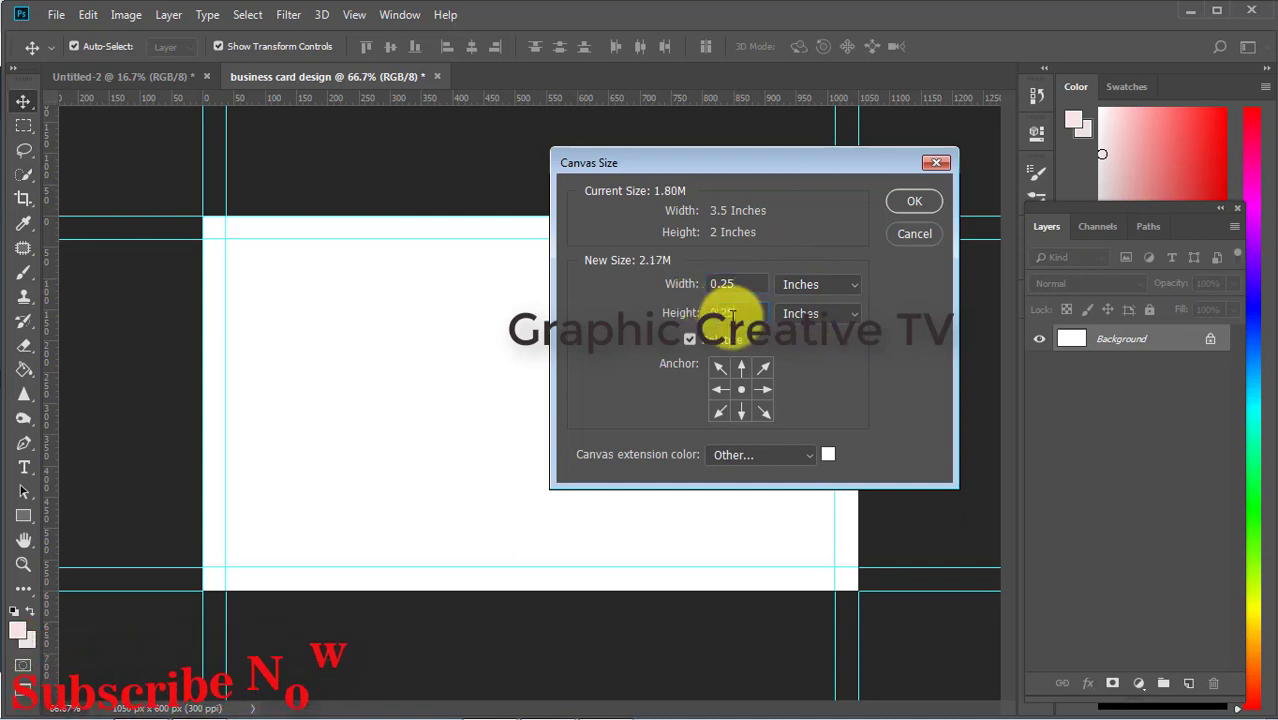
left_click(906, 198)
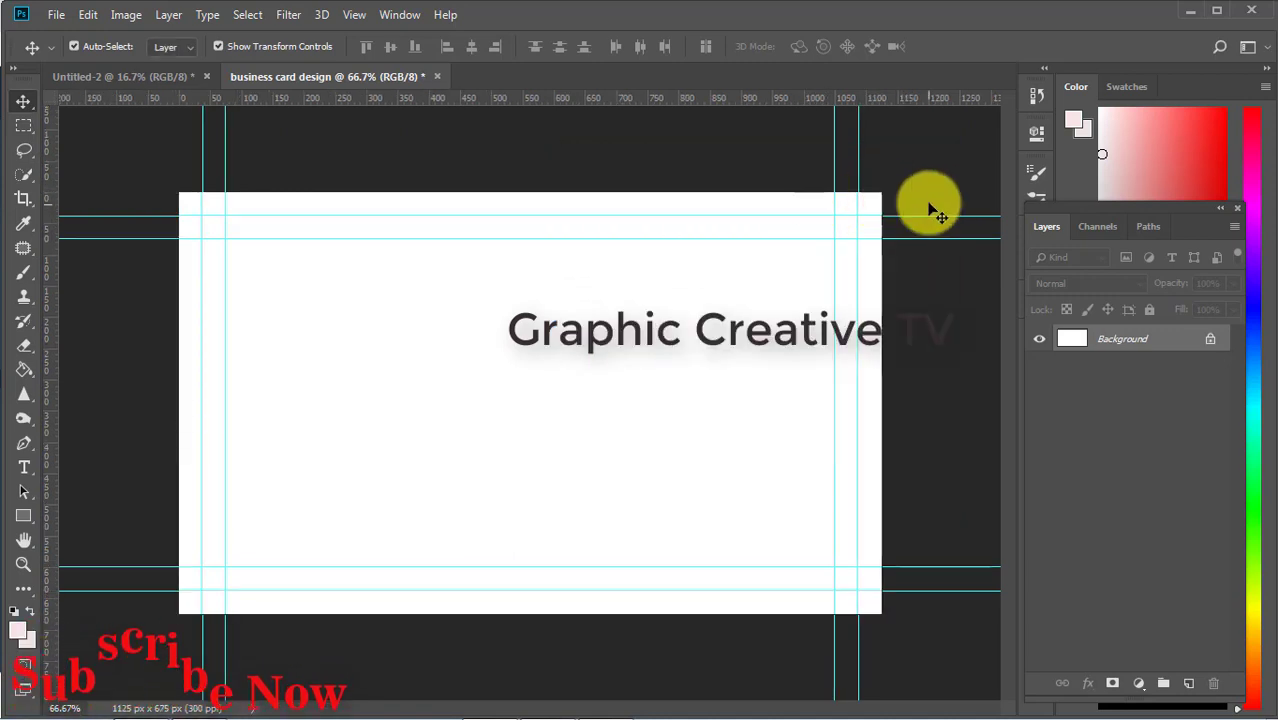
Step: Place guides along the new left, top, right and bottom edges
left_click_drag(45, 288, 183, 317)
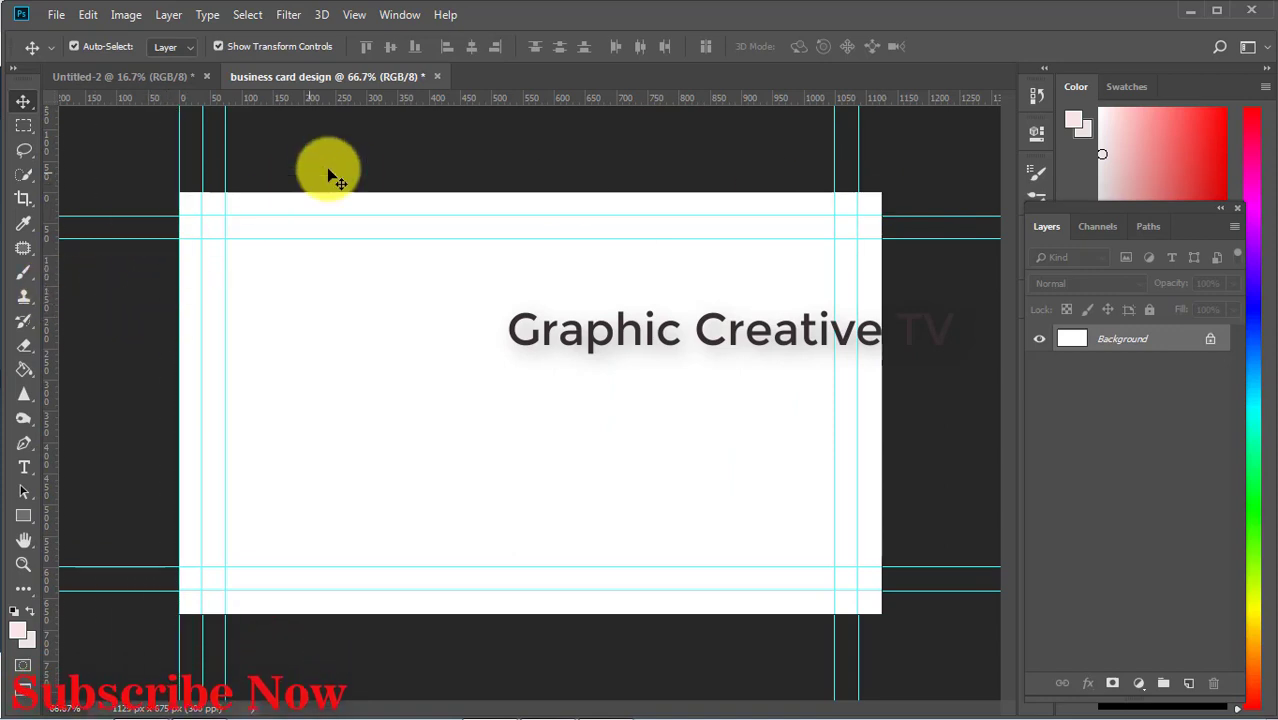
left_click_drag(462, 98, 465, 192)
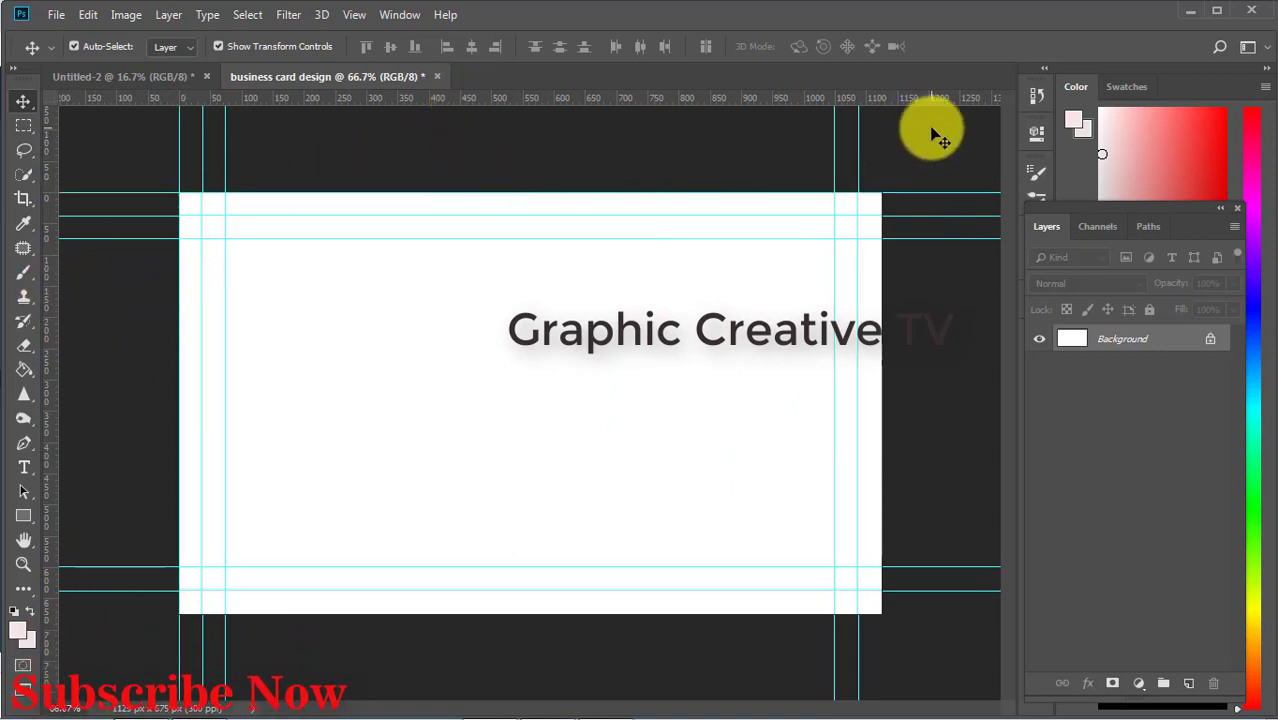
left_click_drag(45, 368, 874, 330)
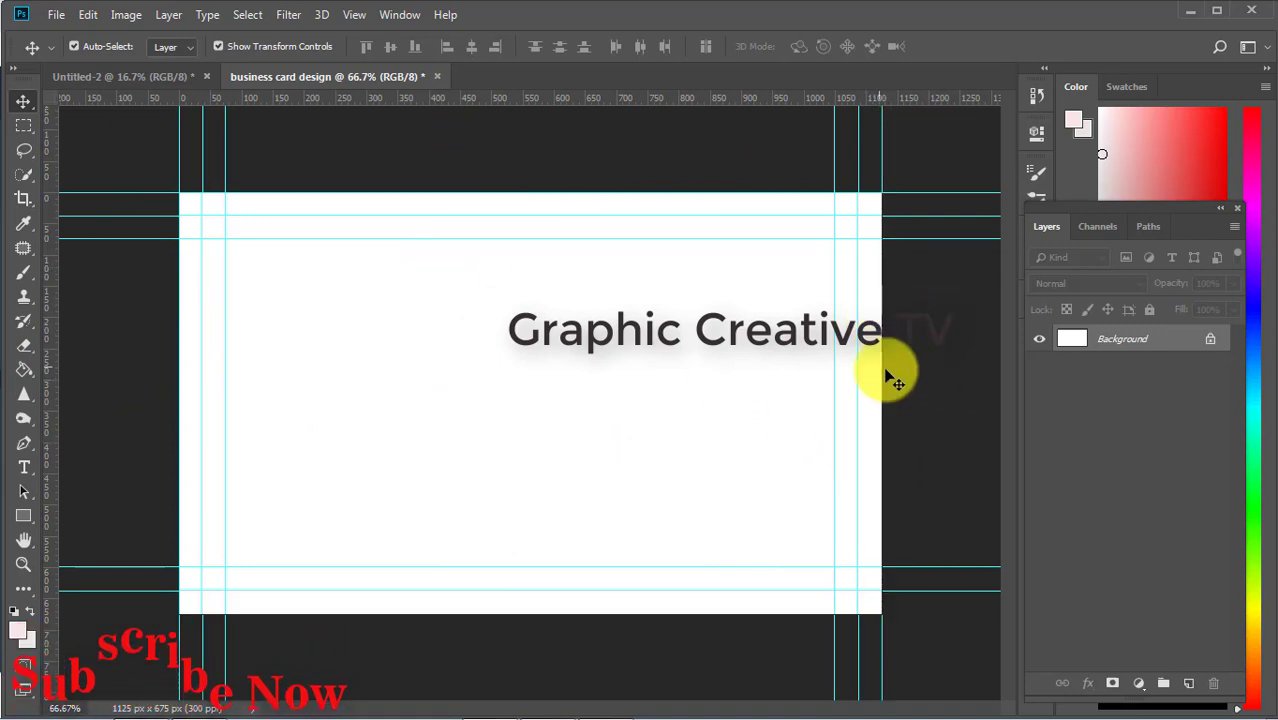
left_click_drag(587, 98, 603, 616)
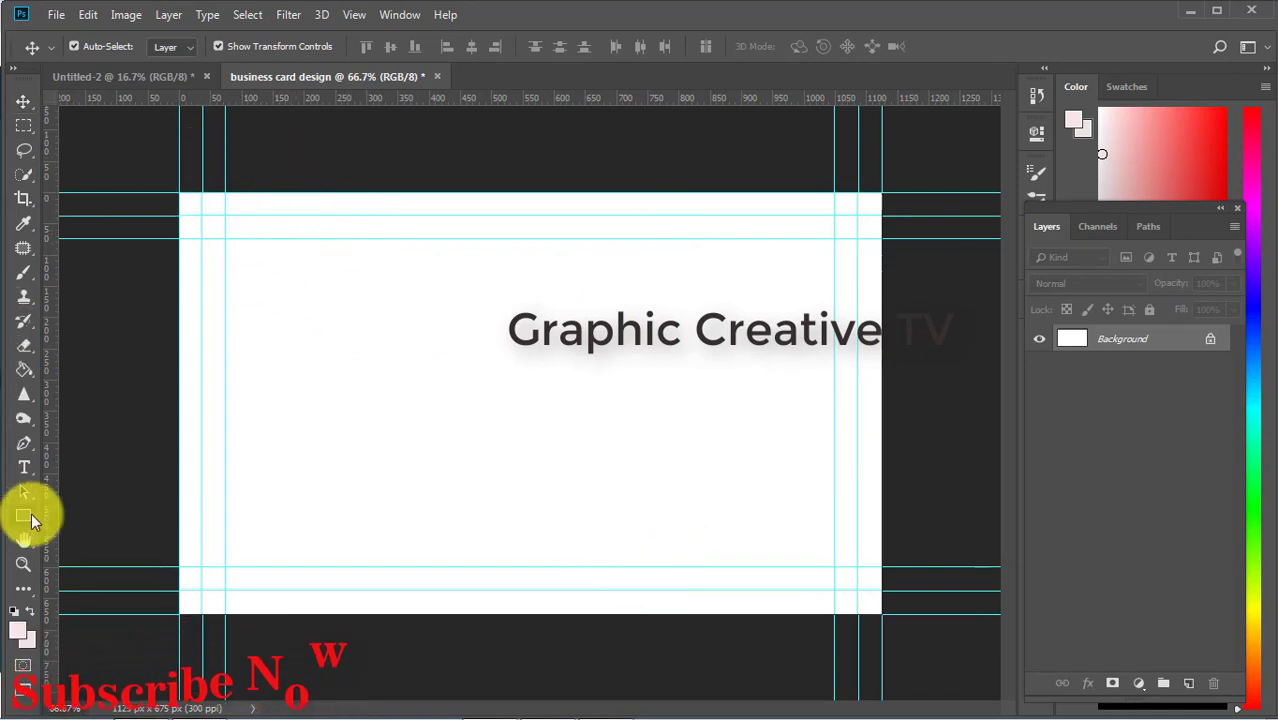
Step: Unlock the background layer and draw a full-height pink rectangle from the top-left corner
left_click(1209, 339)
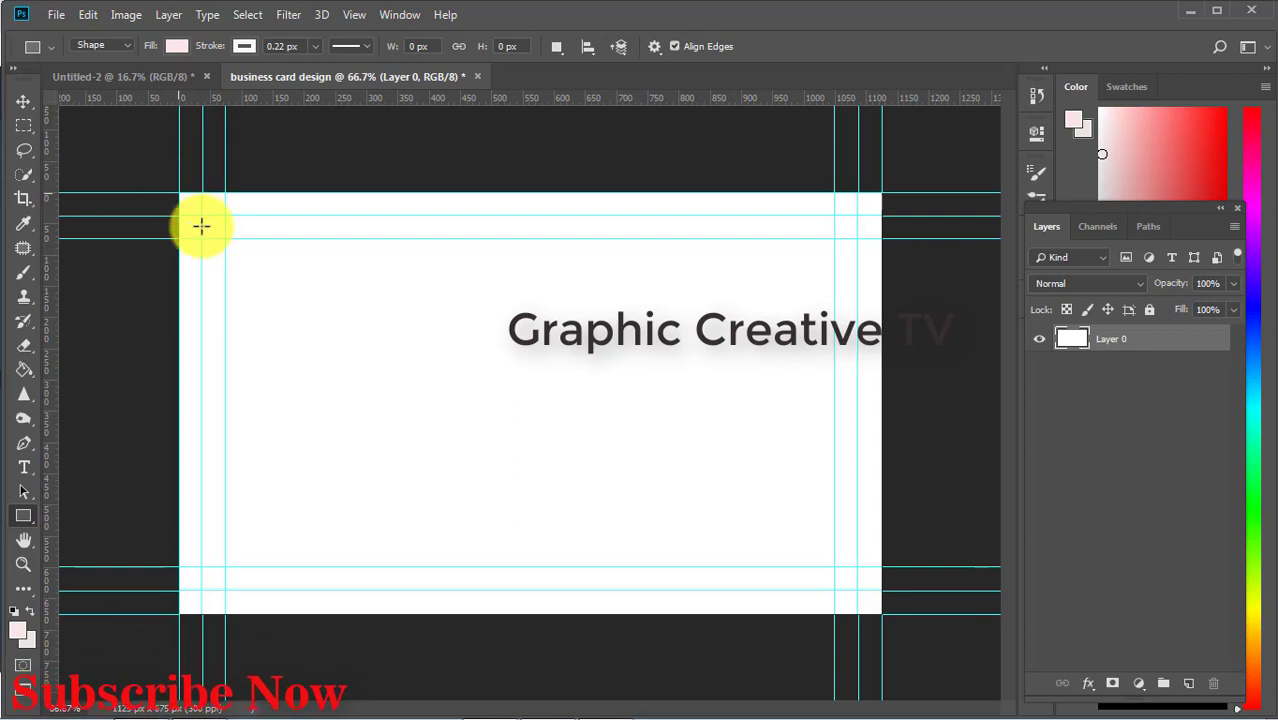
mouse_move(201, 226)
left_mouse_down()
mouse_move(920, 603)
mouse_move(988, 607)
left_mouse_up()
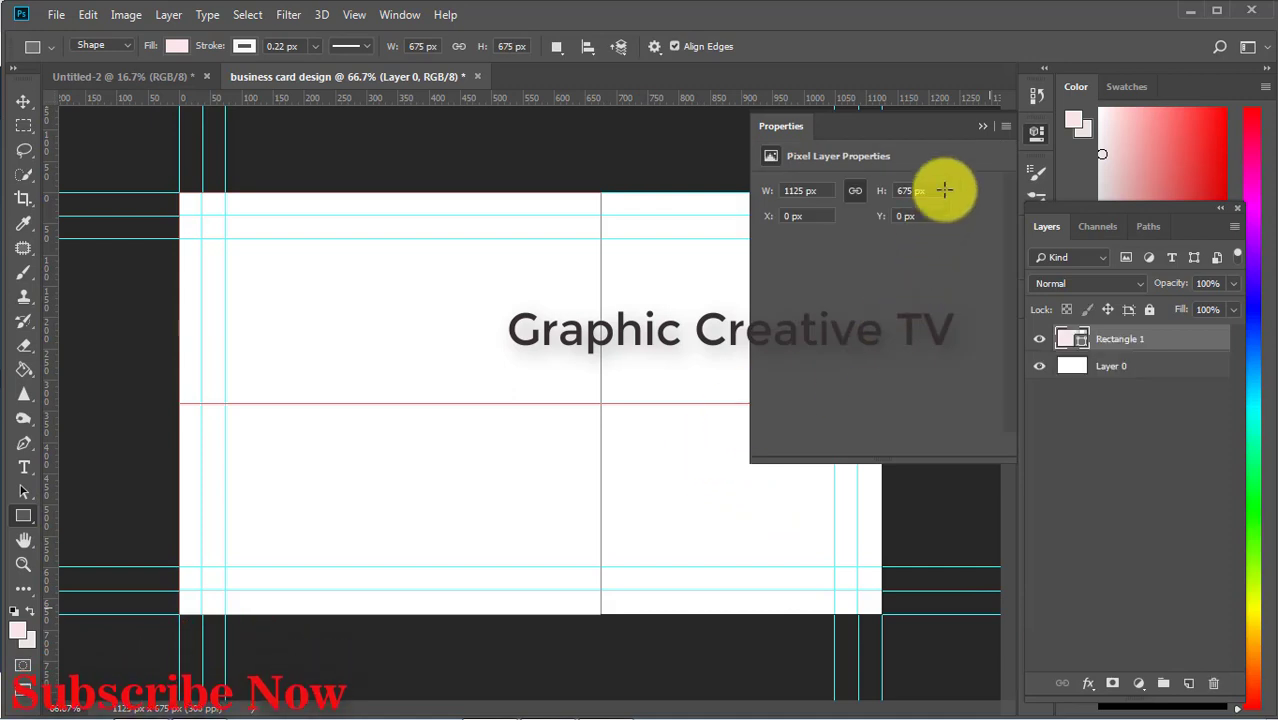
left_click(984, 127)
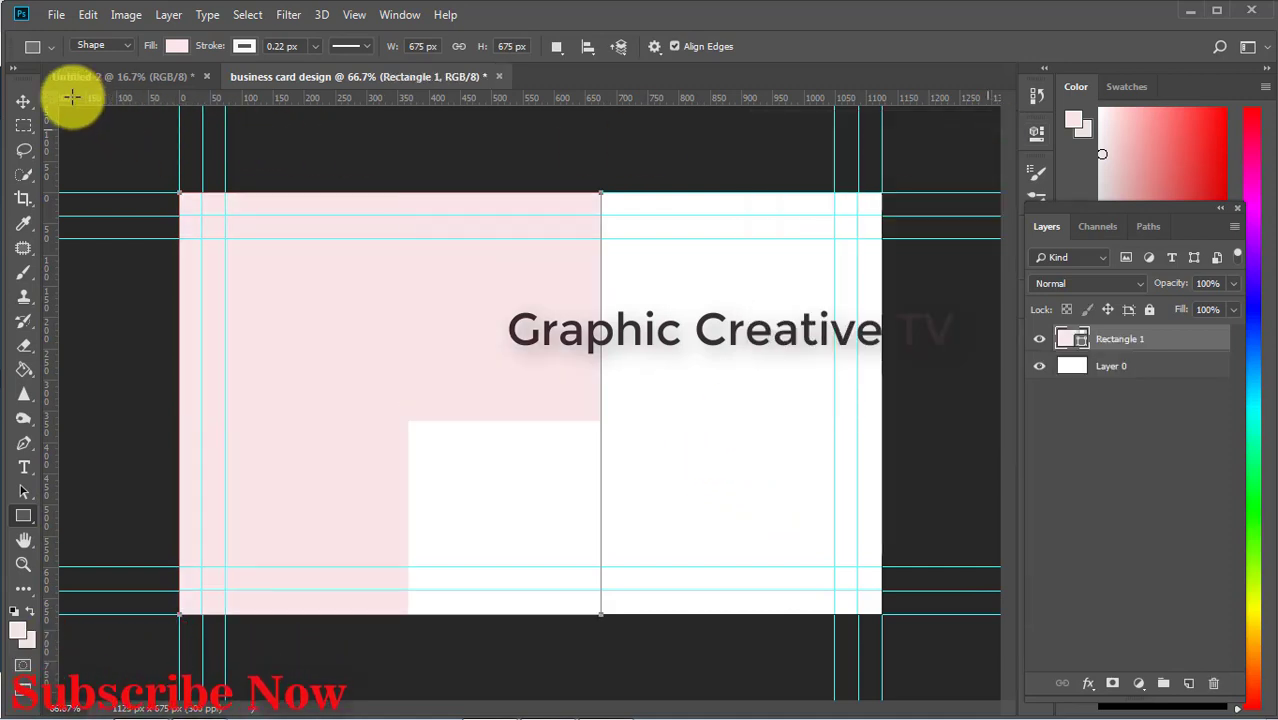
Step: Narrow the pink rectangle to about 662 px wide
left_click(23, 102)
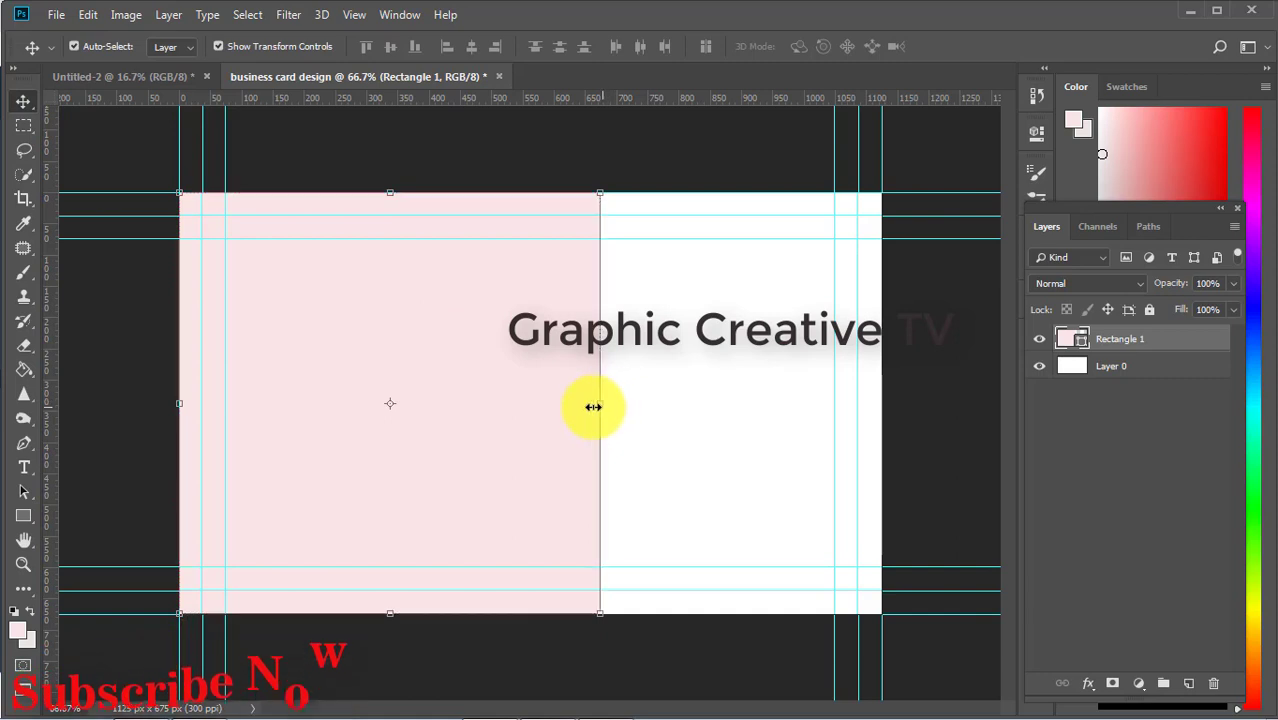
left_click_drag(609, 402, 584, 406)
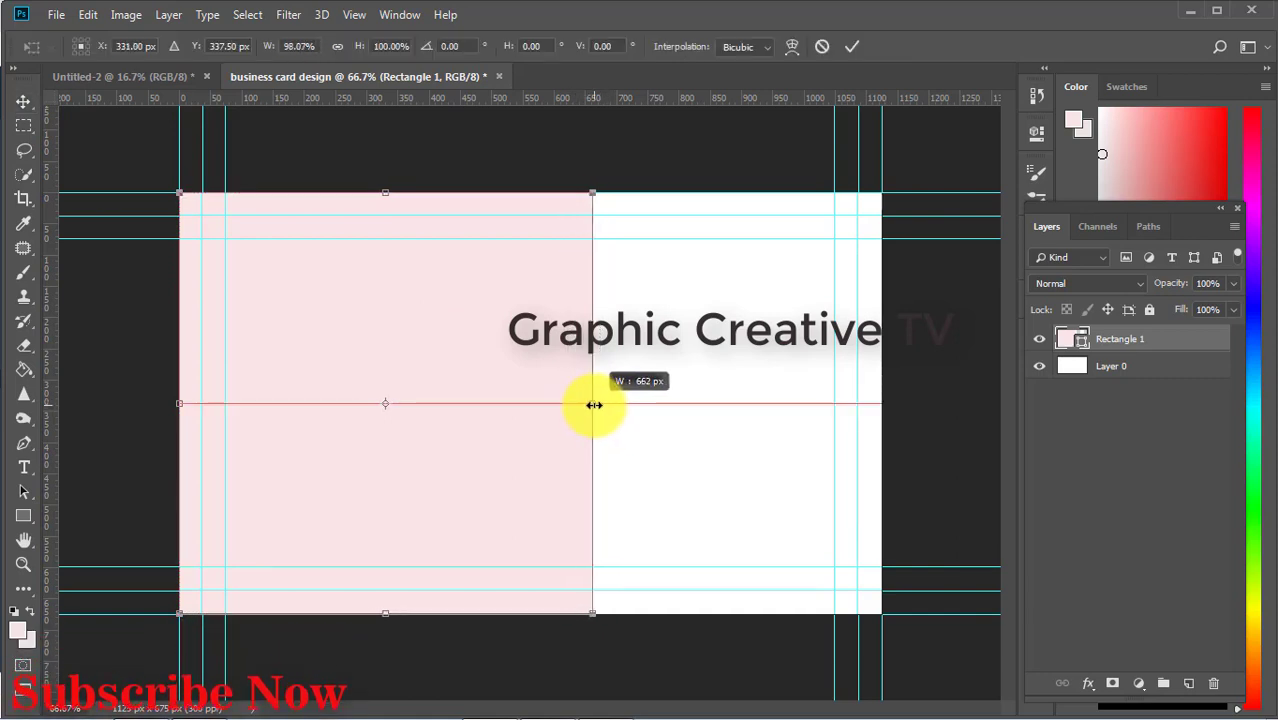
key("Return")
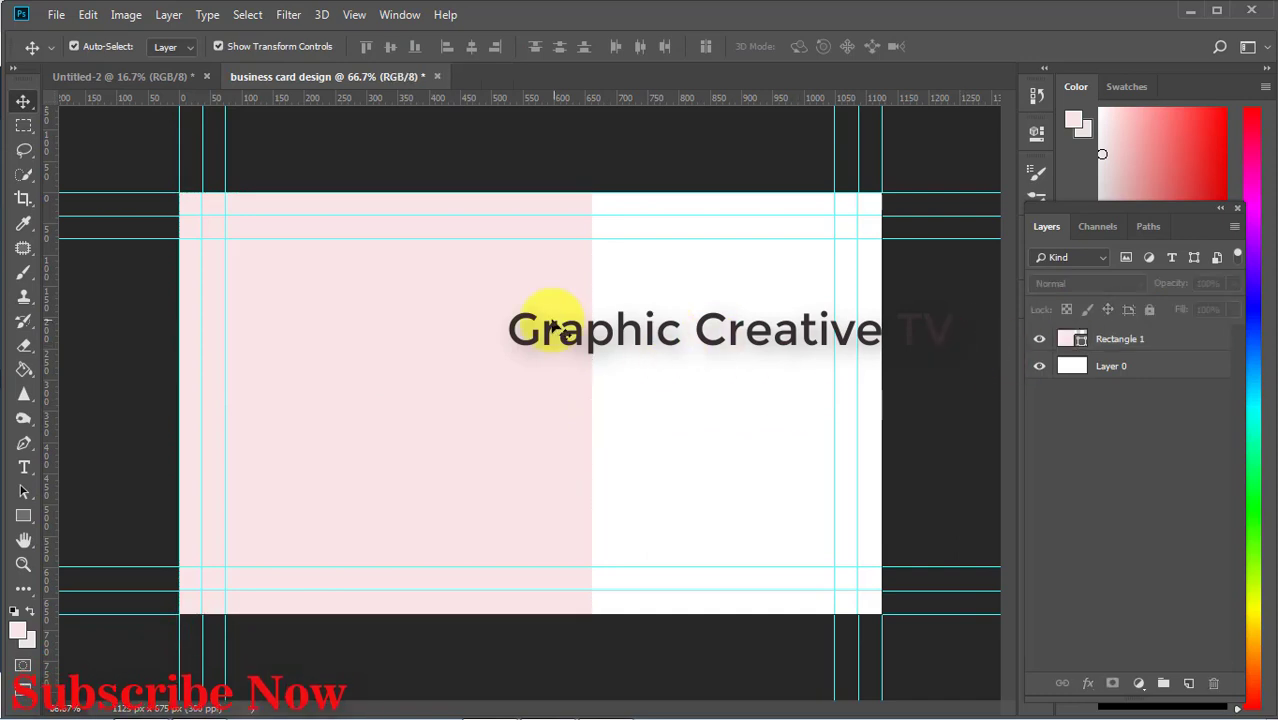
Step: Change the Rectangle 1 panel's fill to bright teal
double_click(1071, 339)
left_click_drag(1018, 364, 1013, 404)
left_click_drag(984, 305, 982, 320)
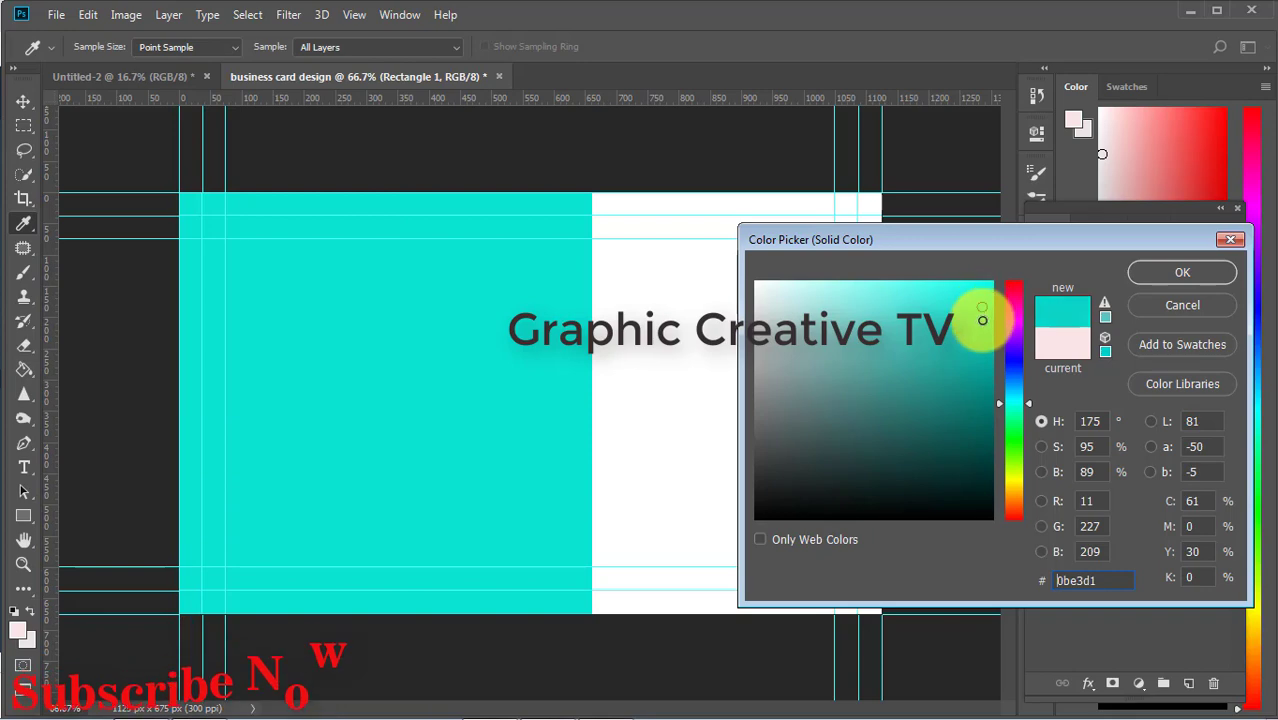
left_click(1158, 284)
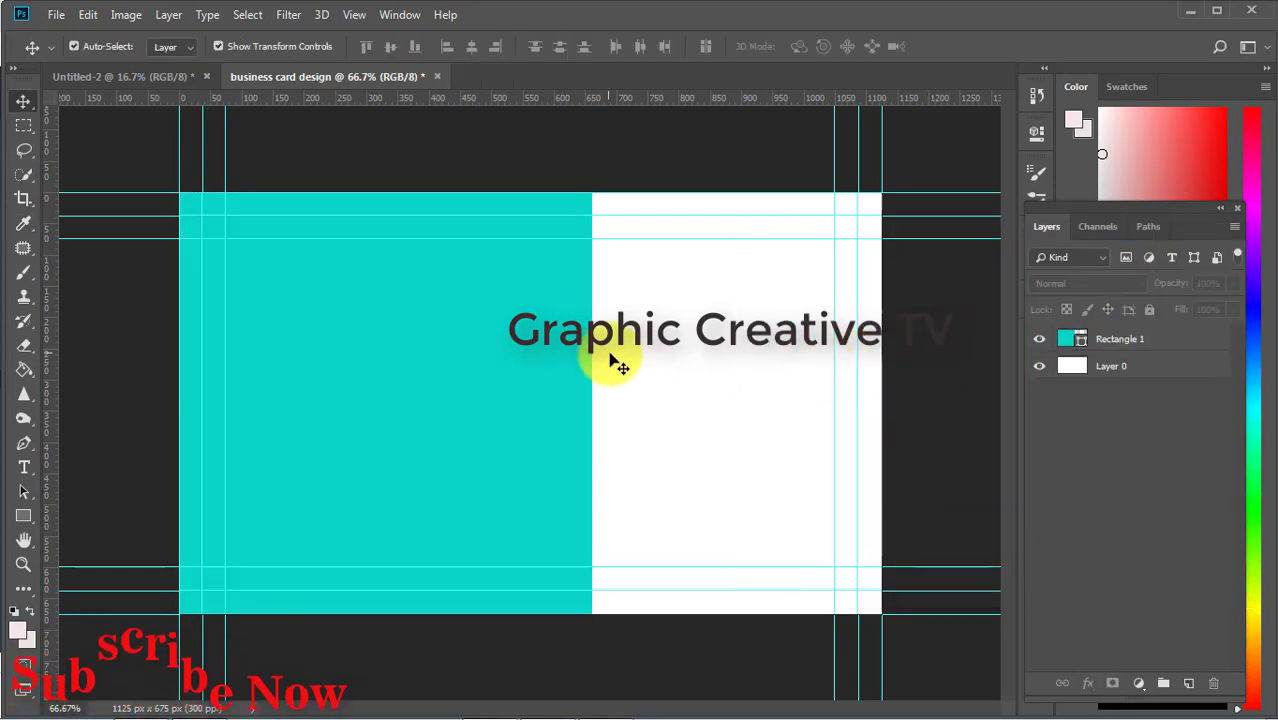
Step: Add an 8 px outside Stroke effect in dark green 1e9307 to the panel
left_click(1092, 687)
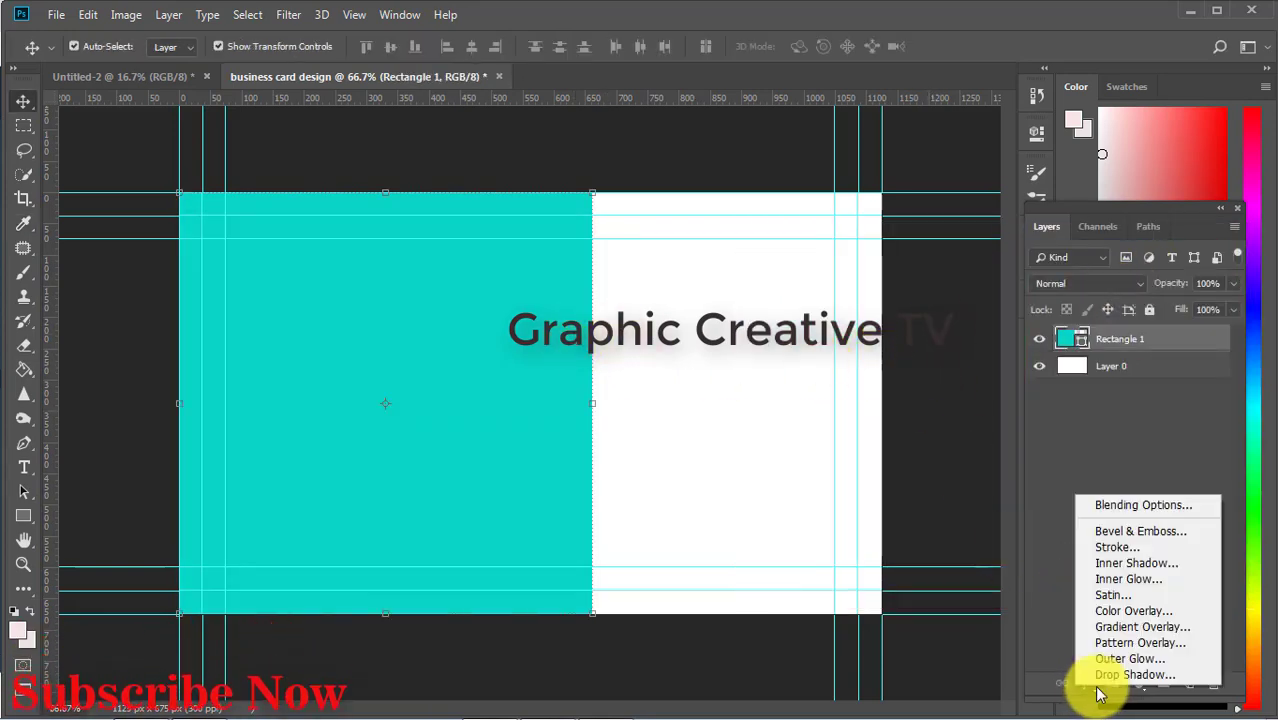
left_click(1138, 549)
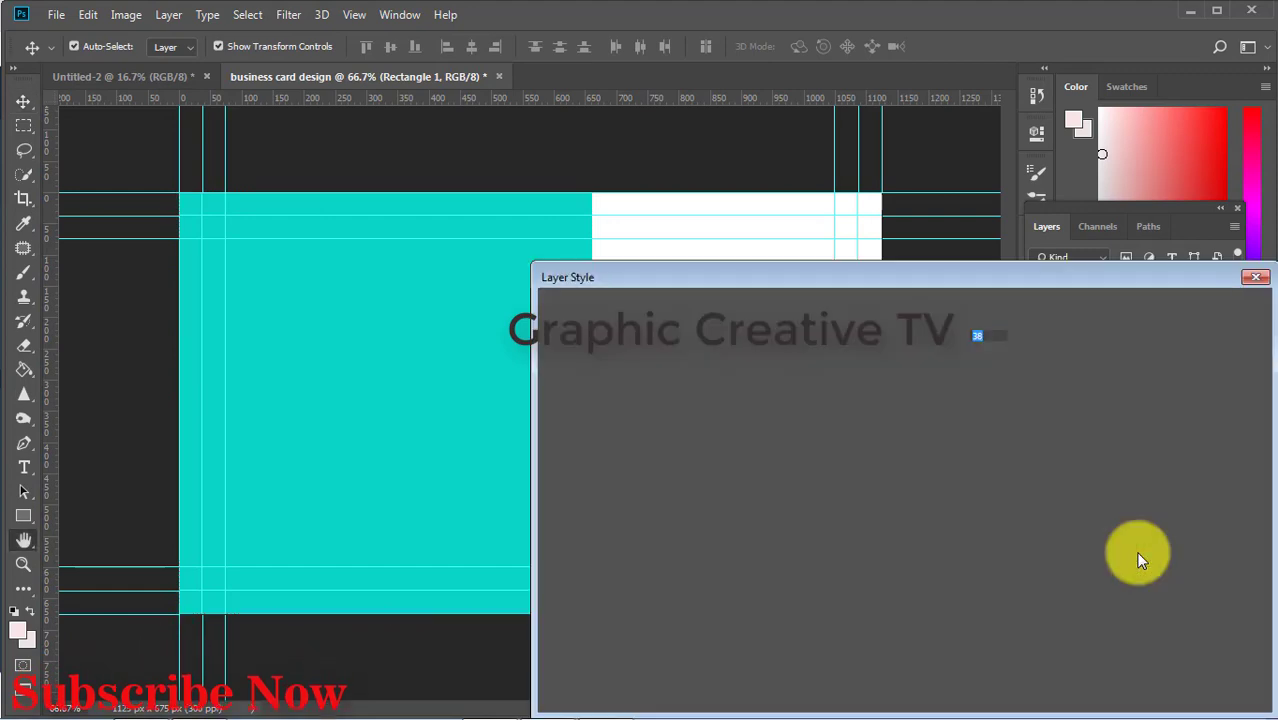
left_click(851, 479)
left_click(1014, 449)
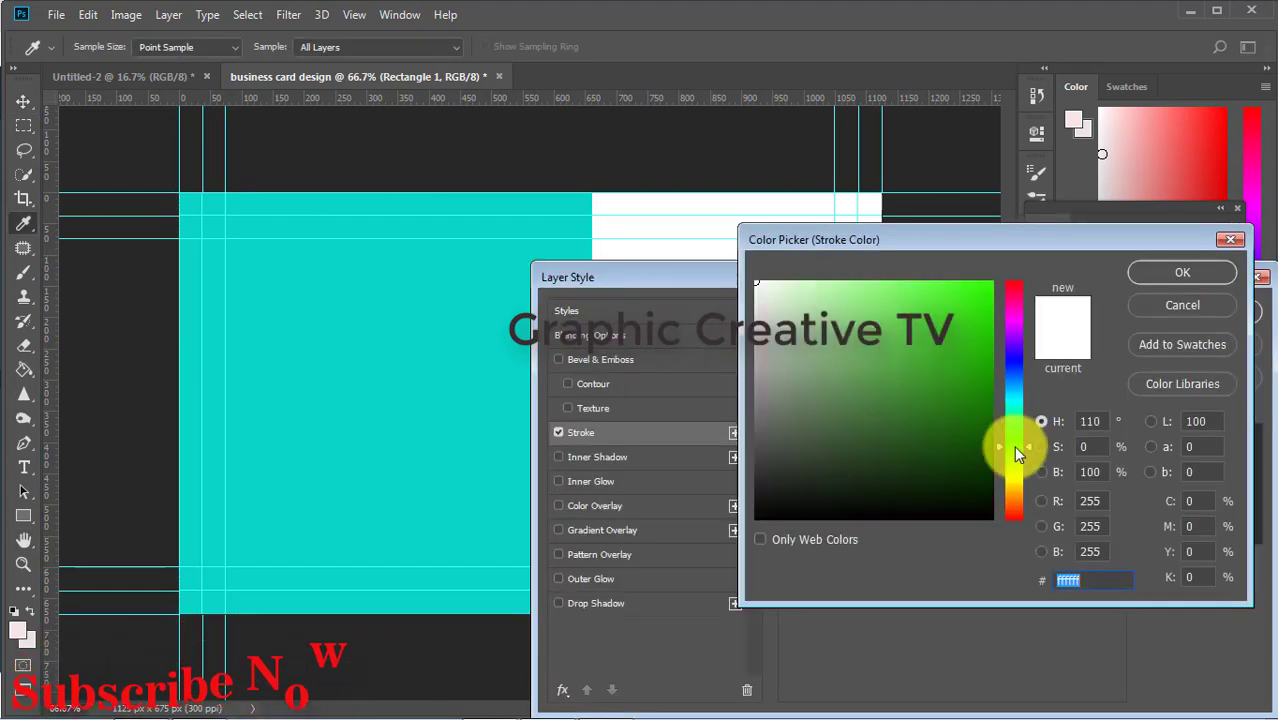
left_click_drag(983, 289, 982, 382)
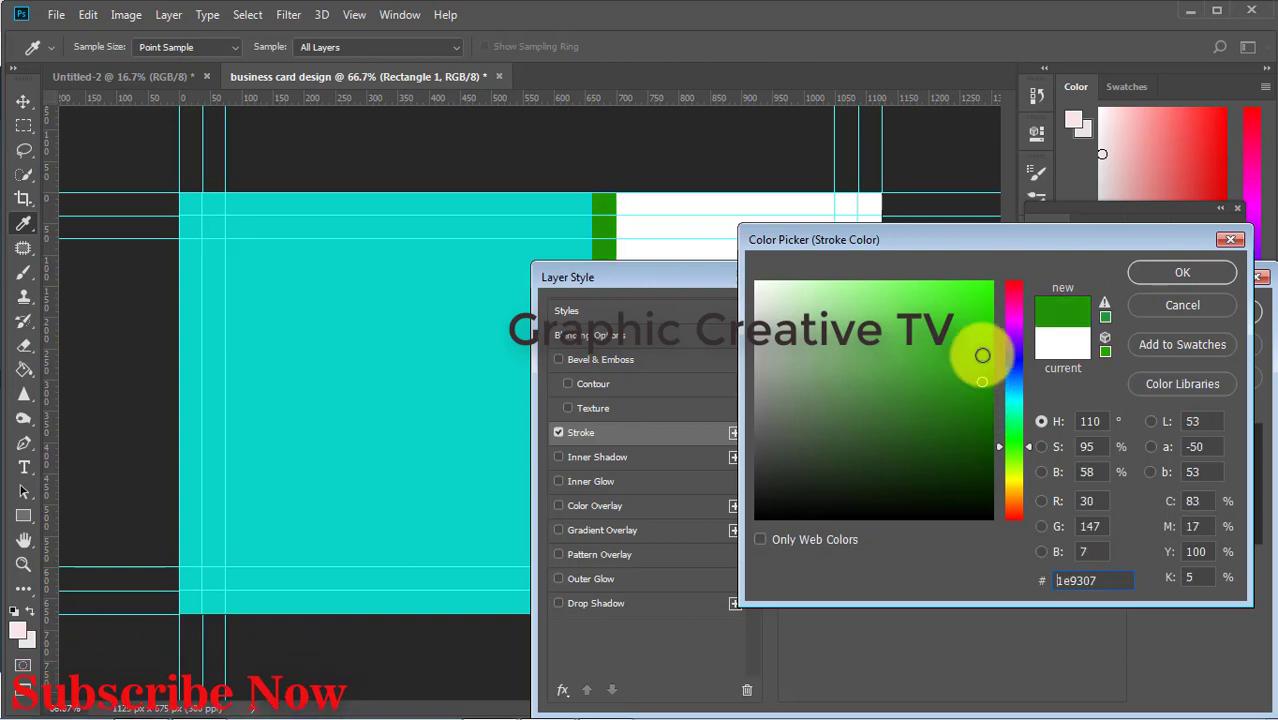
left_click(1170, 275)
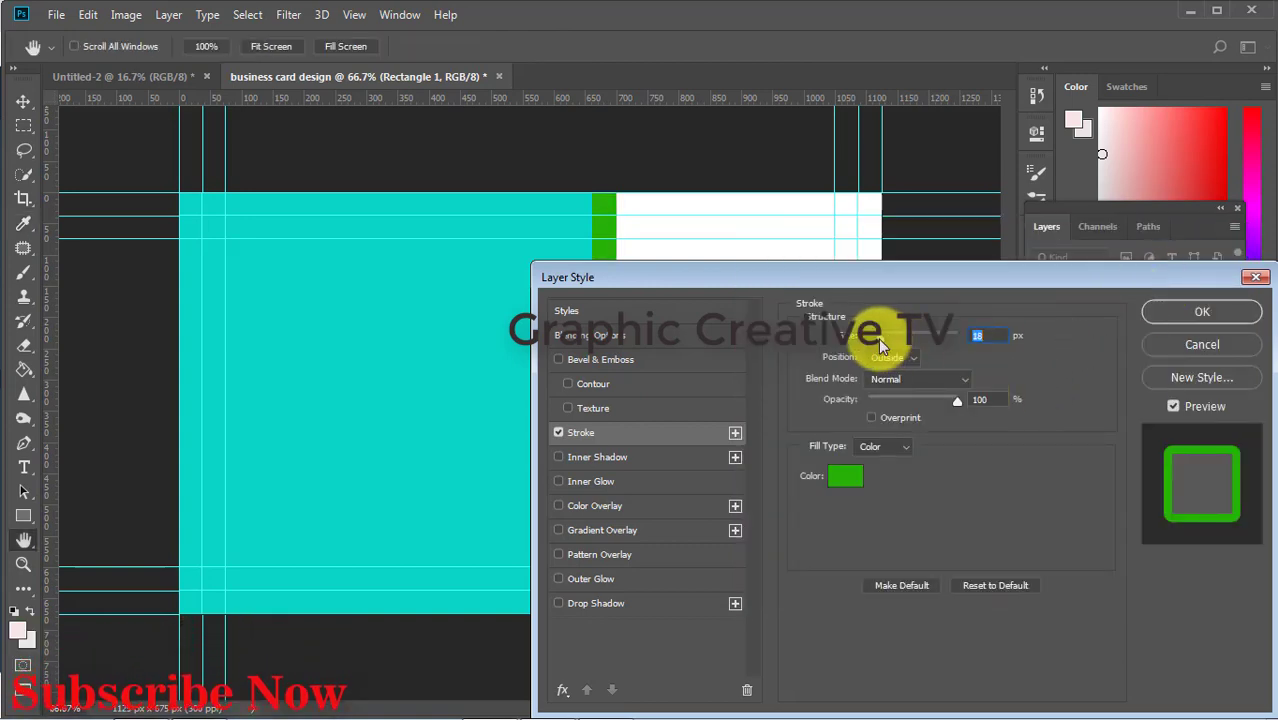
left_click(1198, 314)
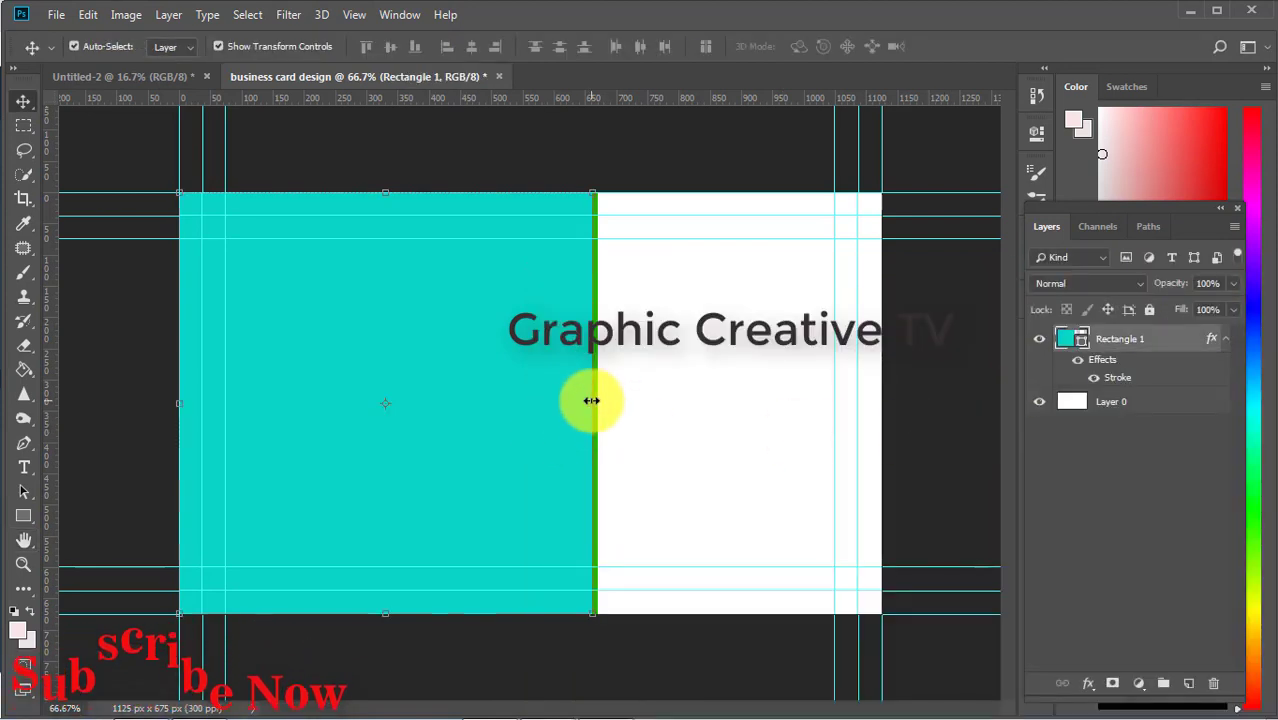
Step: Narrow the teal panel to 632 px and bring the Untitled-2 document forward
left_click_drag(592, 403, 568, 403)
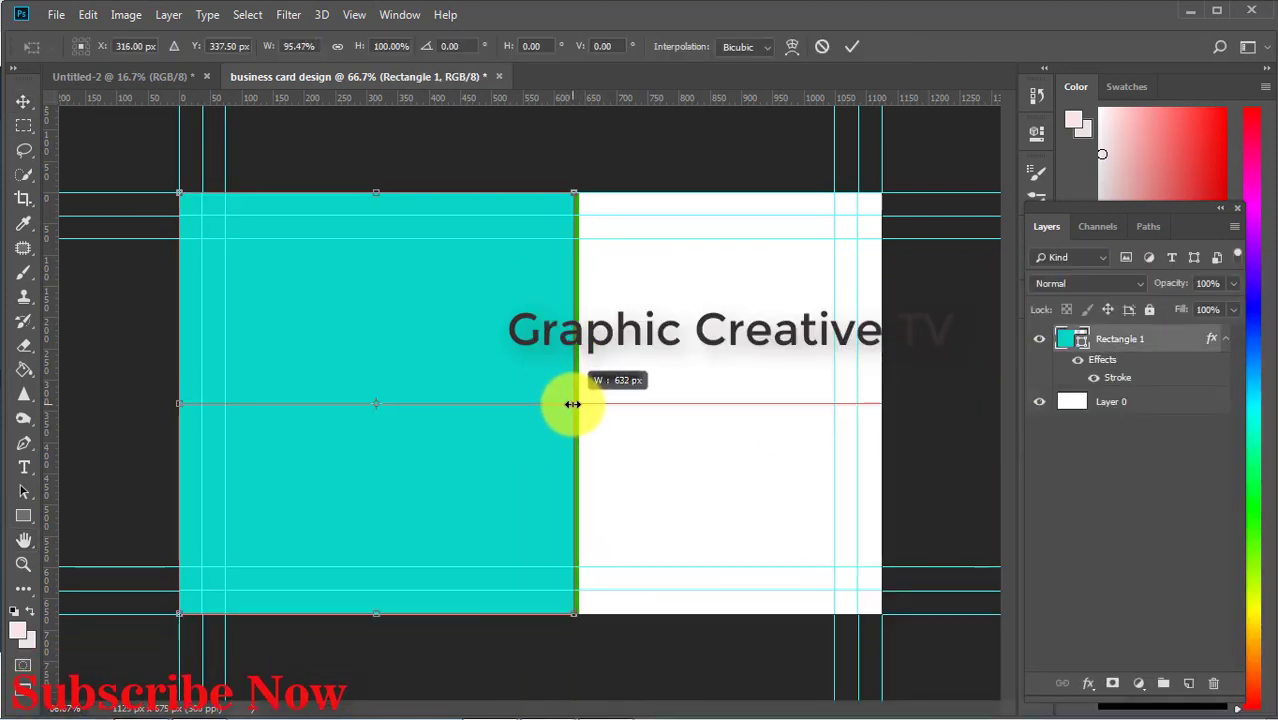
double_click(699, 402)
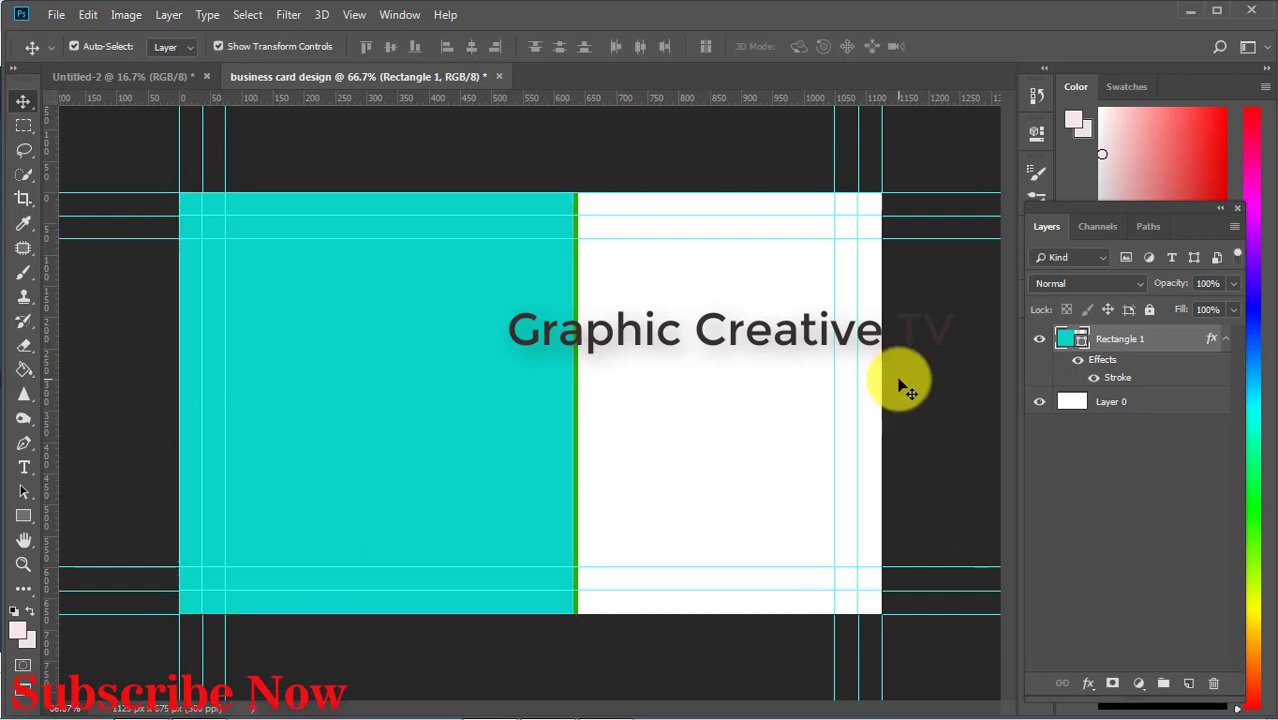
left_click(170, 77)
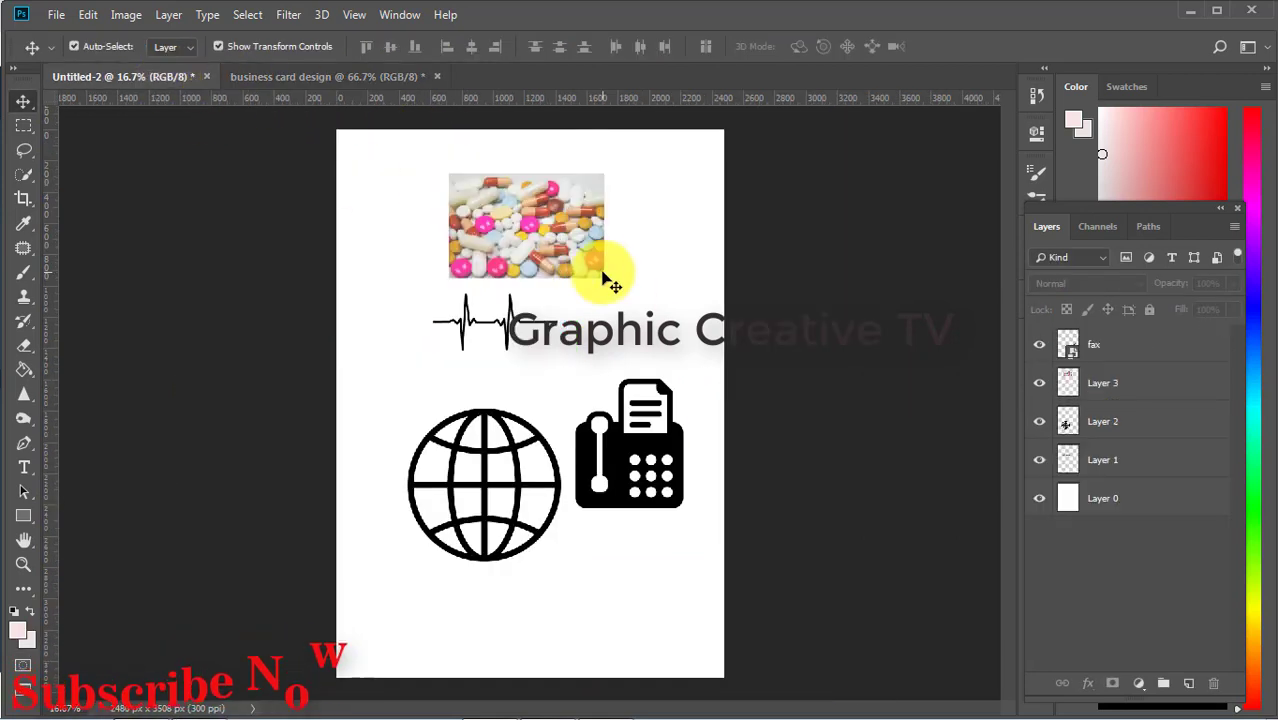
Step: Copy the pills photo layer from Untitled-2 into the business card and scale it to about 114%
left_click(585, 245)
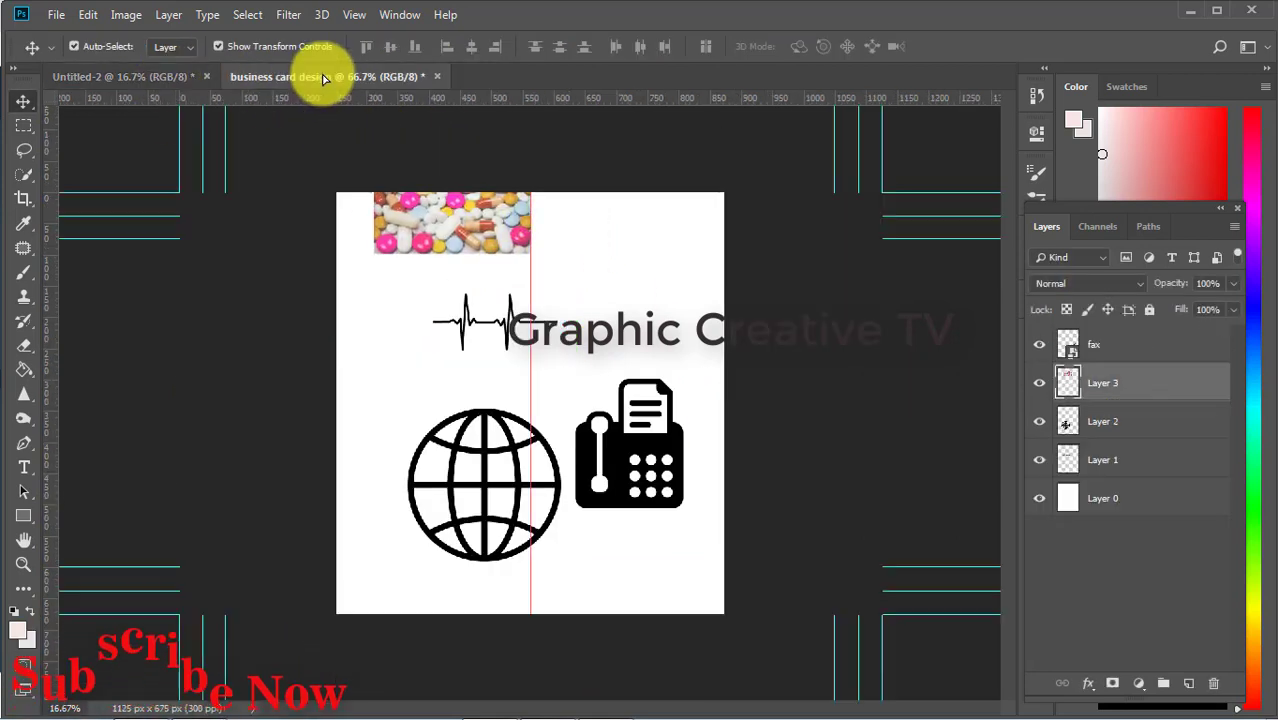
mouse_move(320, 88)
left_mouse_down()
mouse_move(731, 362)
mouse_move(799, 449)
left_mouse_up()
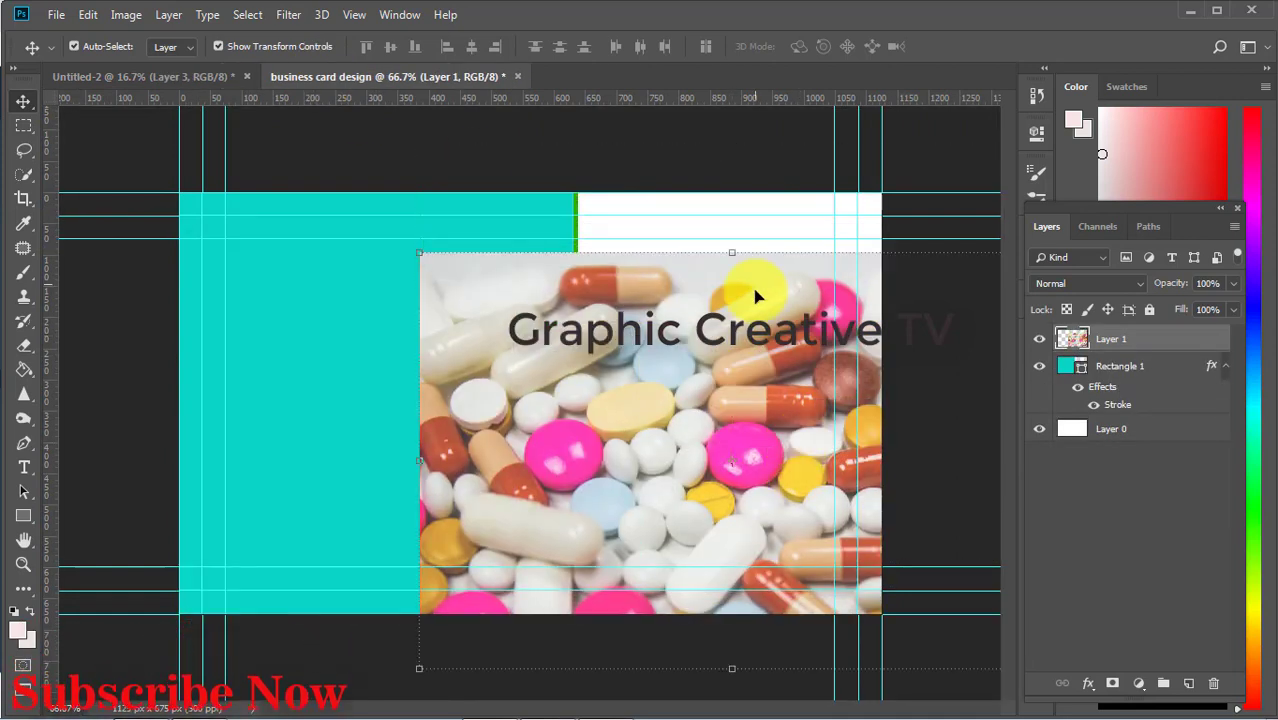
left_click_drag(419, 253, 334, 189)
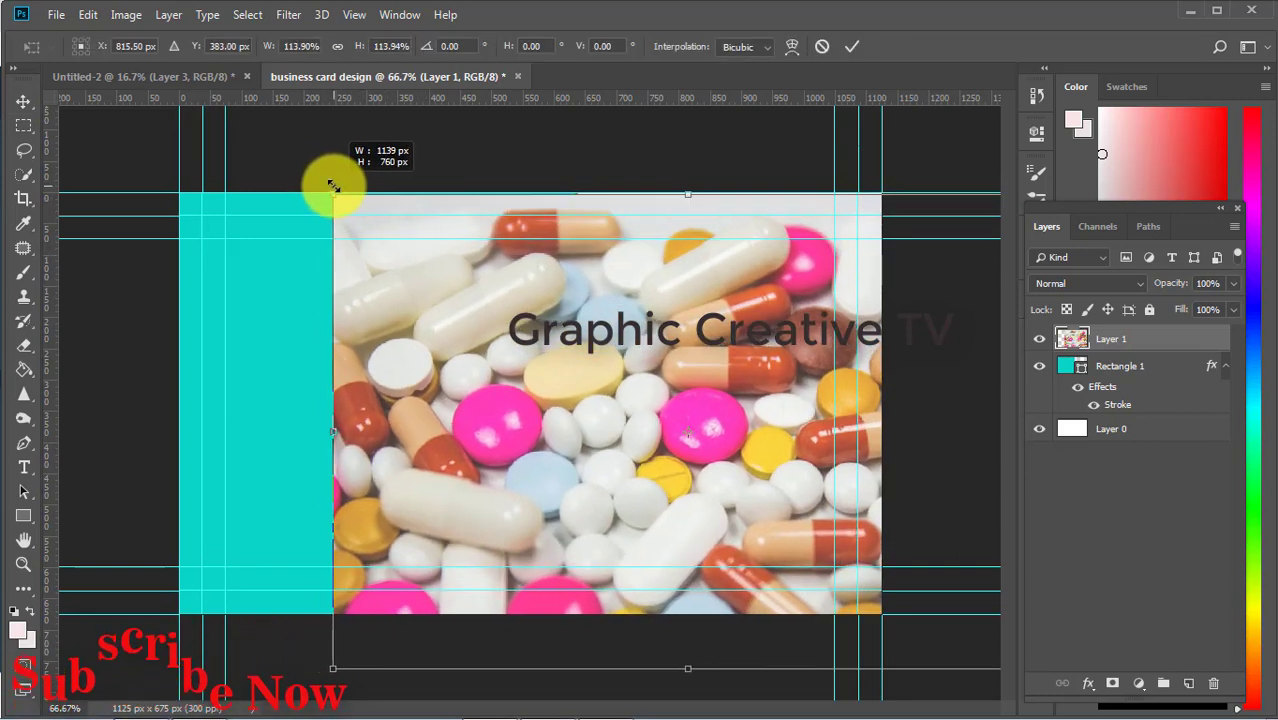
left_click_drag(334, 189, 324, 186)
Step: Move the pills photo below the teal panel and cover its side with an fcfcfc rectangle at 84% opacity
key("Return")
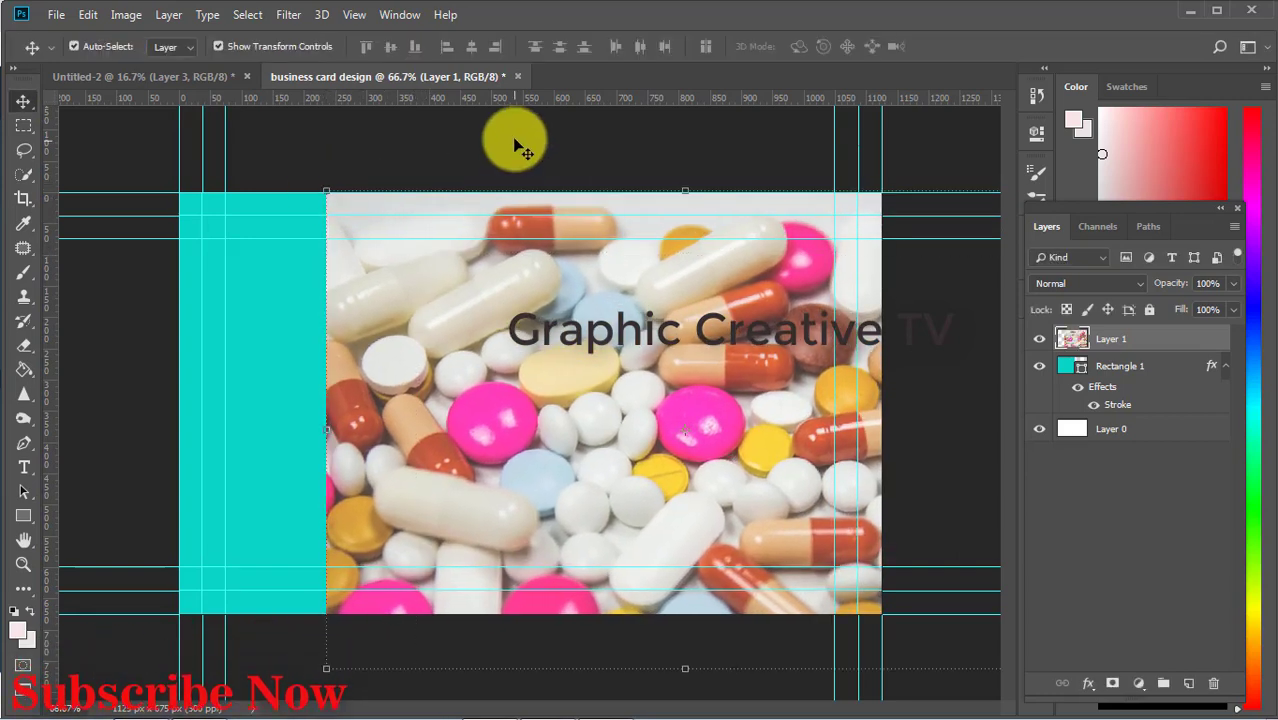
left_click_drag(1207, 338, 1160, 418)
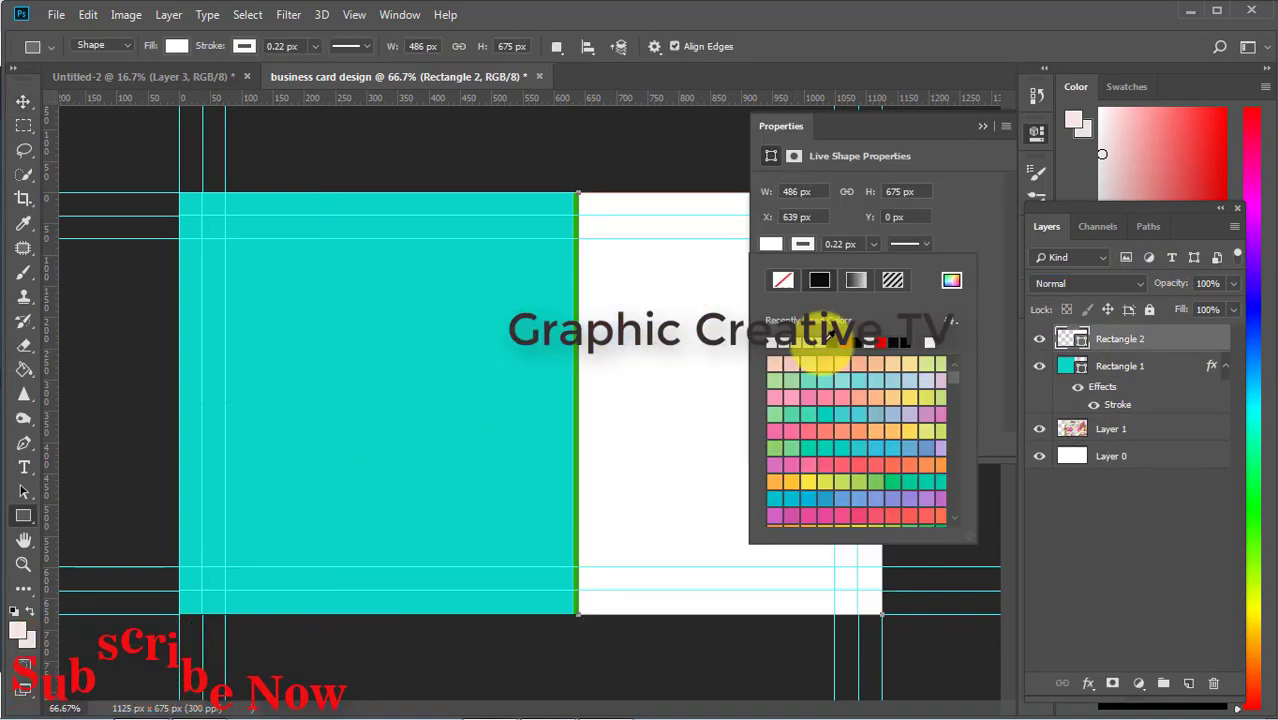
left_click(987, 127)
double_click(1073, 341)
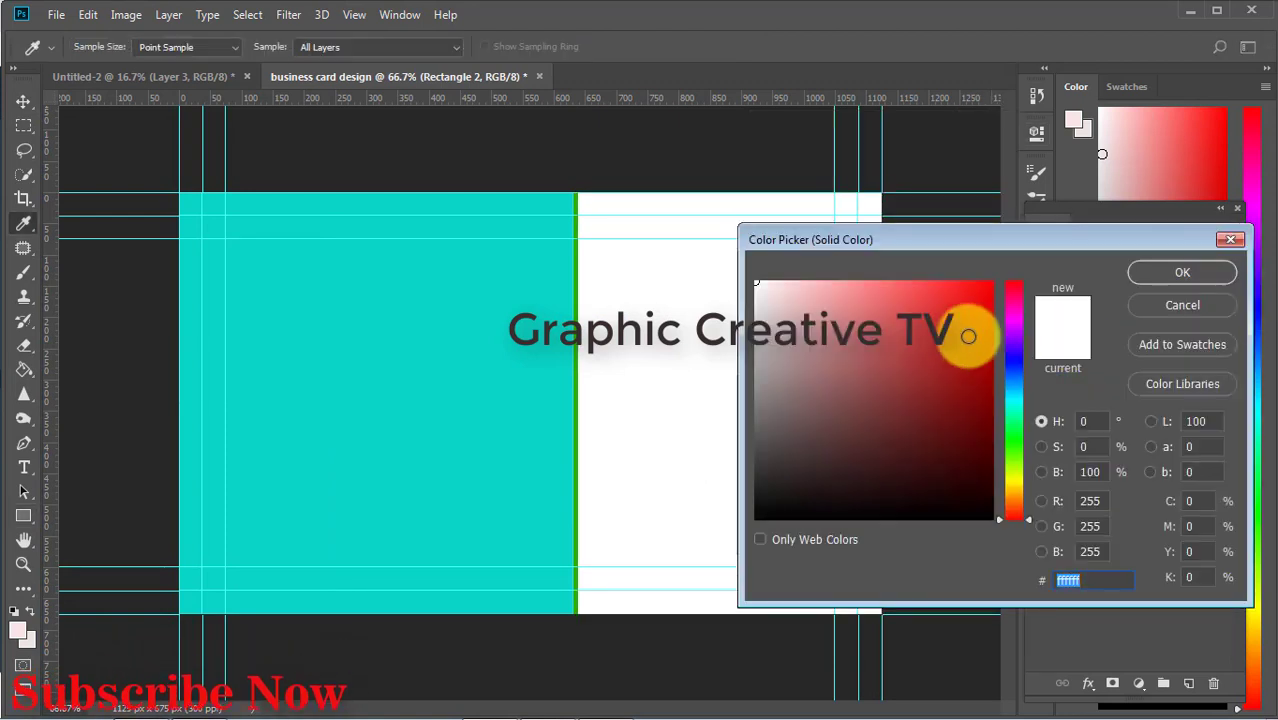
left_click(1182, 273)
left_click(23, 101)
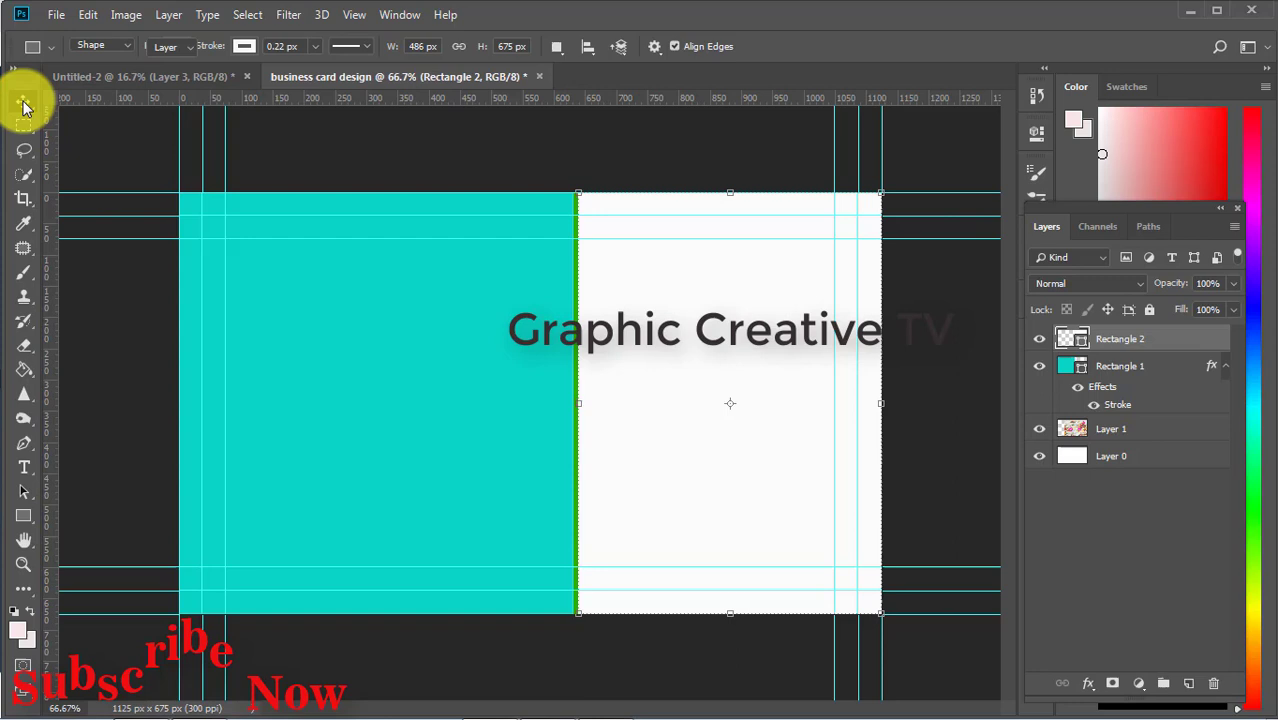
left_click(735, 298)
mouse_move(1218, 306)
left_mouse_down()
mouse_move(1204, 308)
mouse_move(1216, 306)
left_mouse_up()
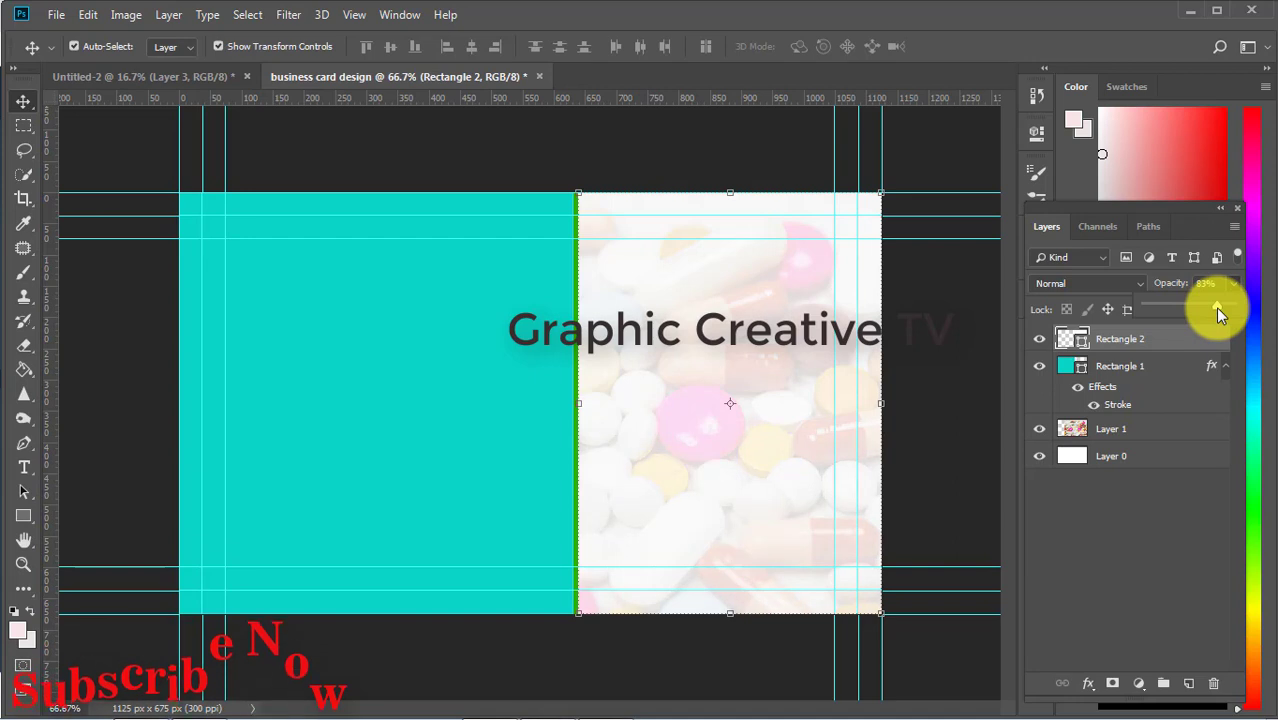
Step: Narrow the teal panel to about 604 px and extend the overlay's left edge further left
left_click(965, 349)
left_click(556, 405)
left_click_drag(575, 403, 551, 397)
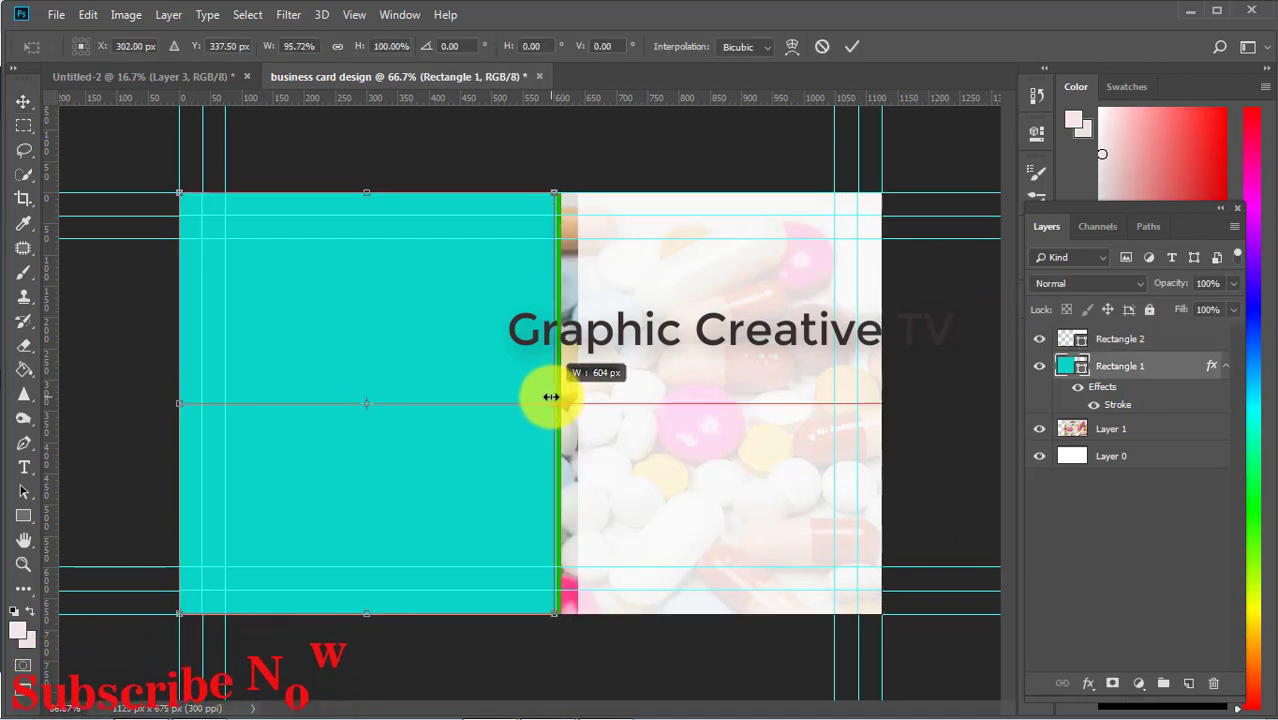
key("Return")
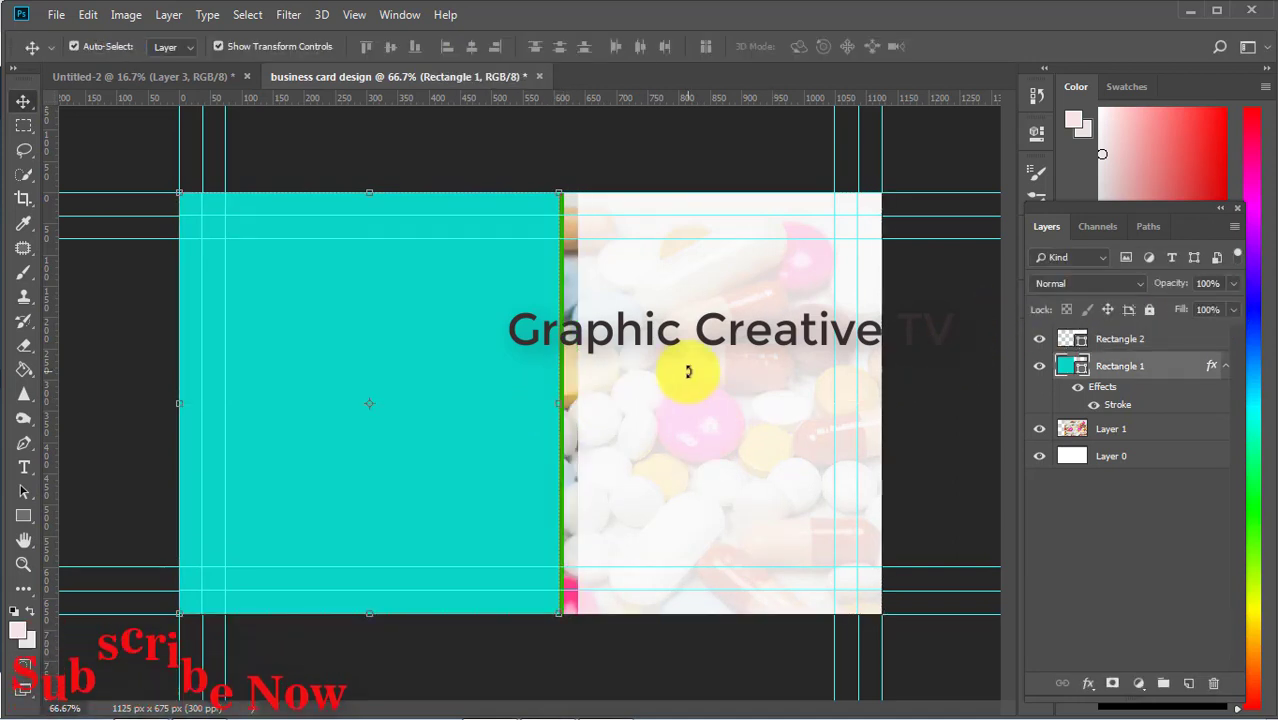
left_click(640, 377)
left_click_drag(583, 401, 569, 399)
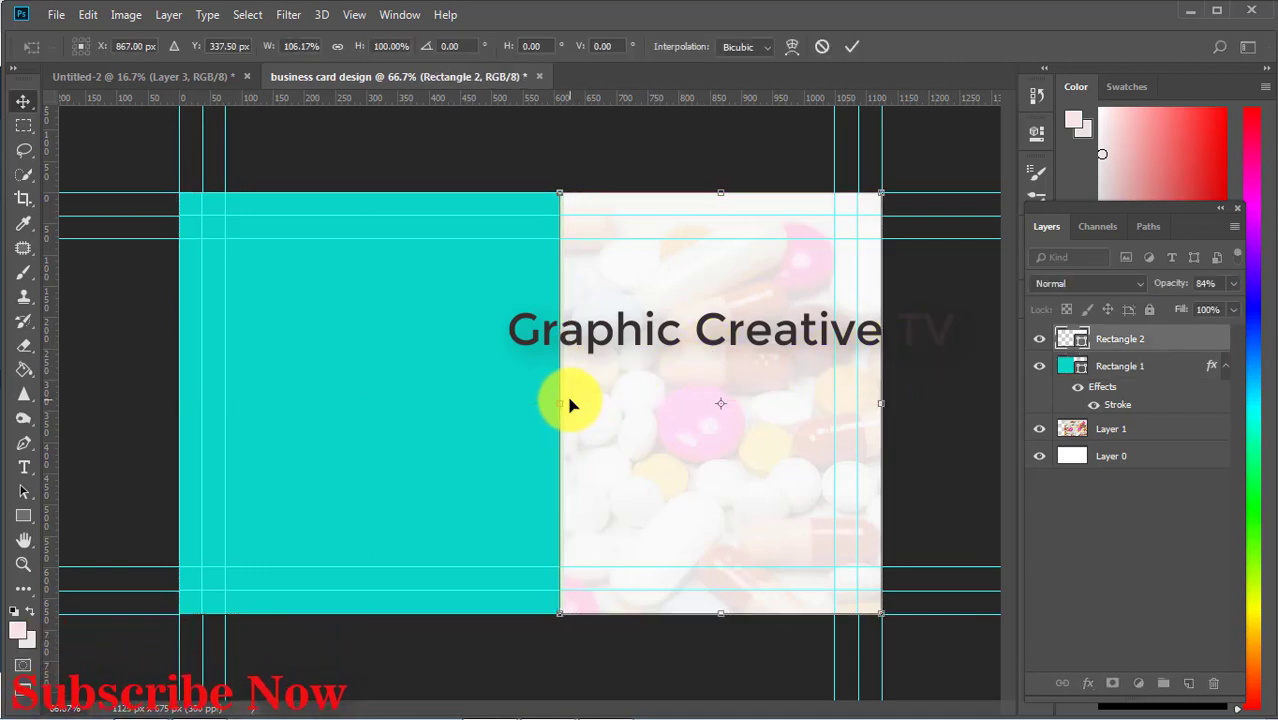
key("Return")
Step: Move the overlay beneath the teal panel and widen the panel to about 105% to overlap it
mouse_move(1120, 338)
left_mouse_down()
mouse_move(1141, 343)
mouse_move(1141, 397)
left_mouse_up()
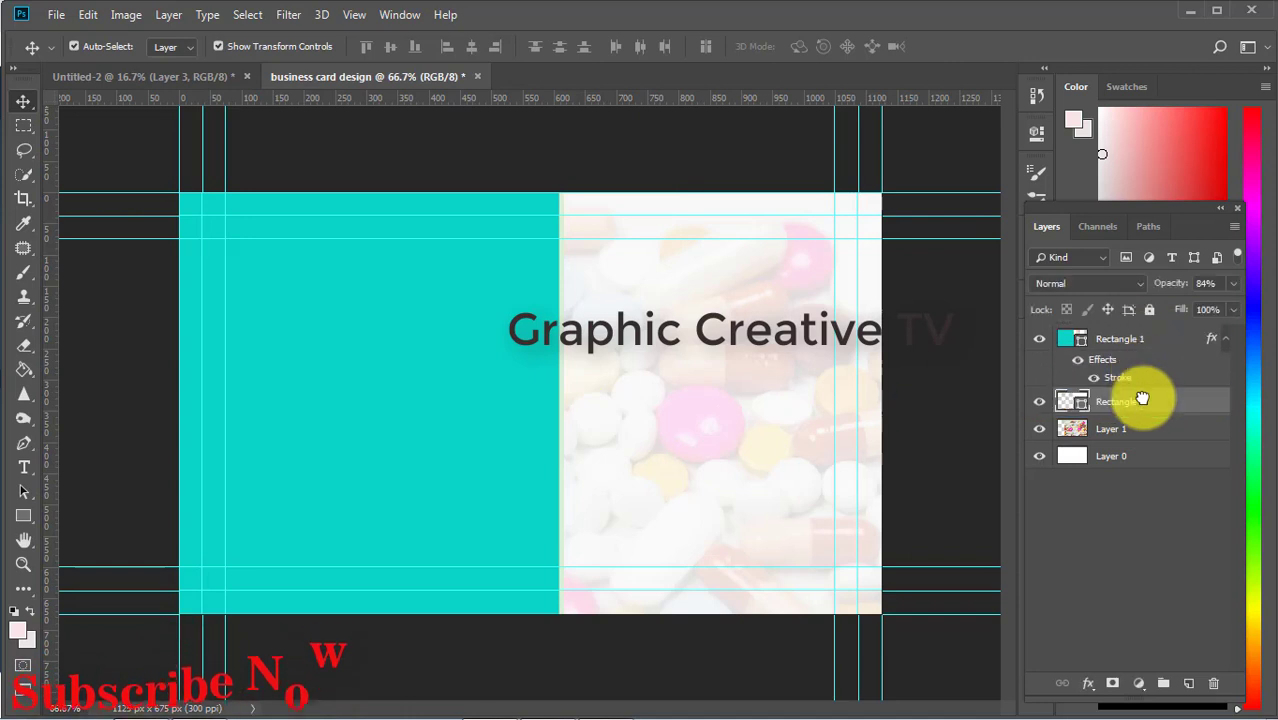
left_click(541, 418)
left_click_drag(558, 403, 583, 404)
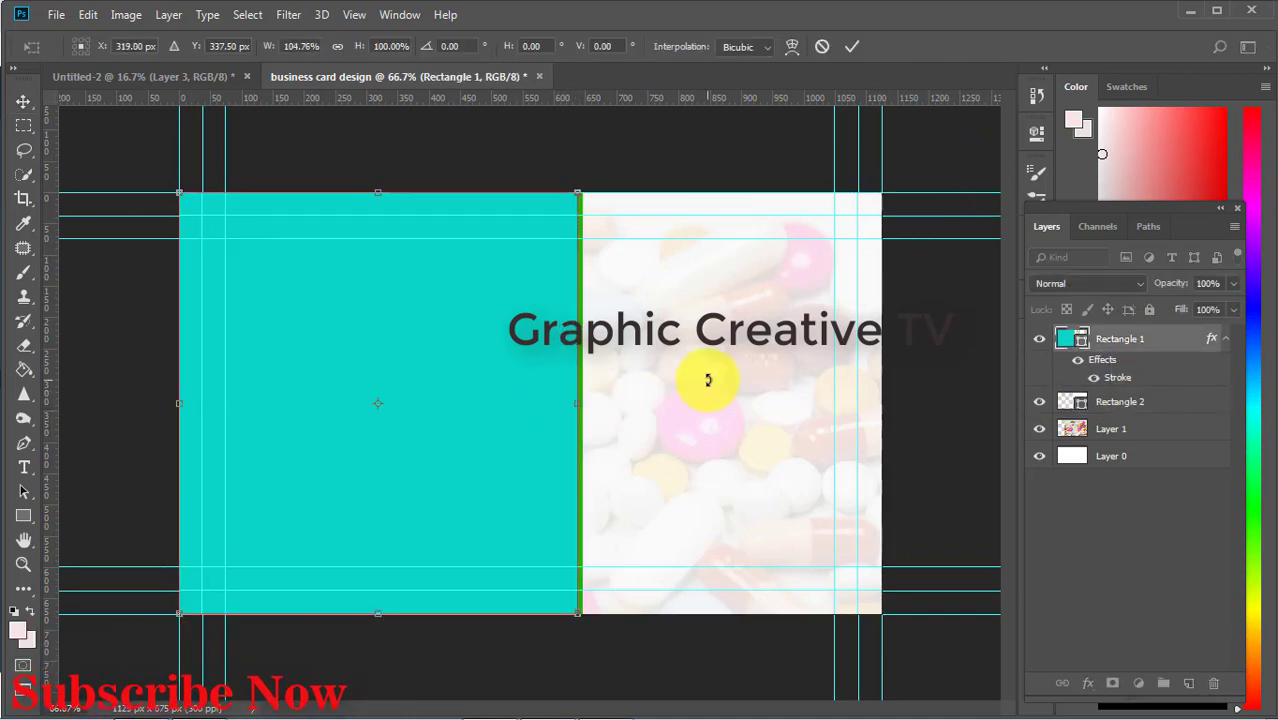
key("Return")
left_click(966, 366)
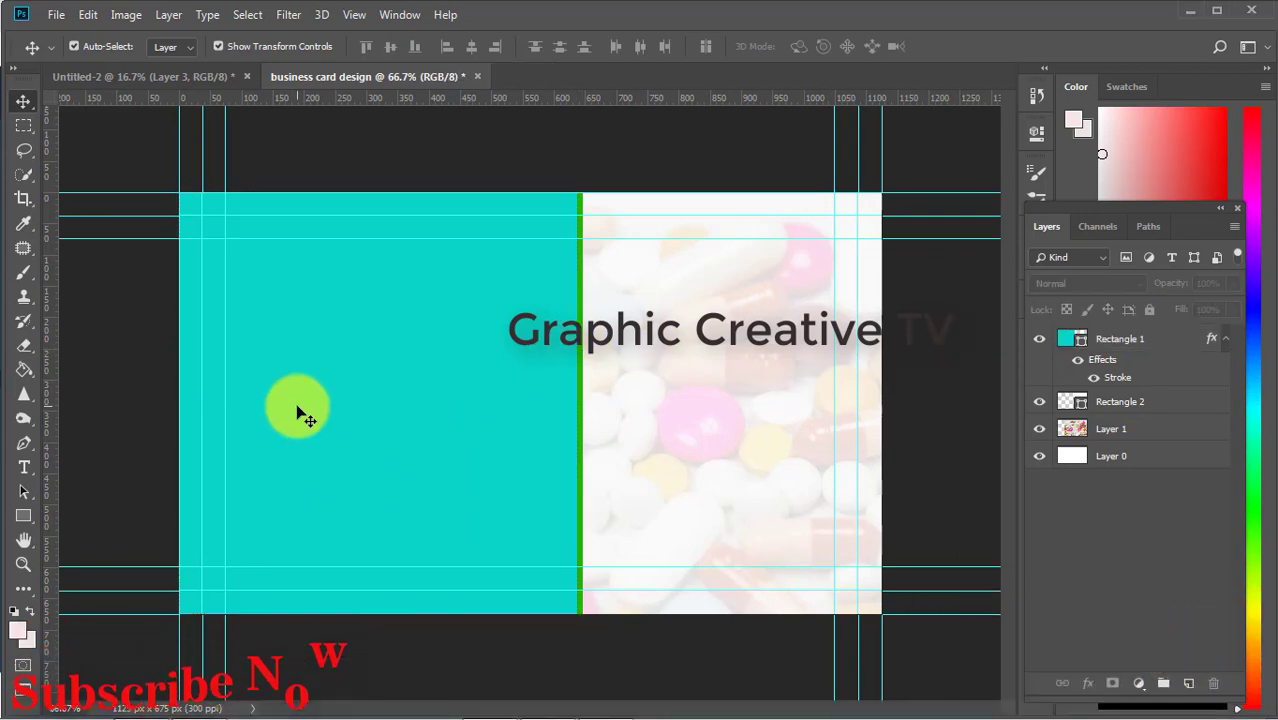
left_click(25, 519)
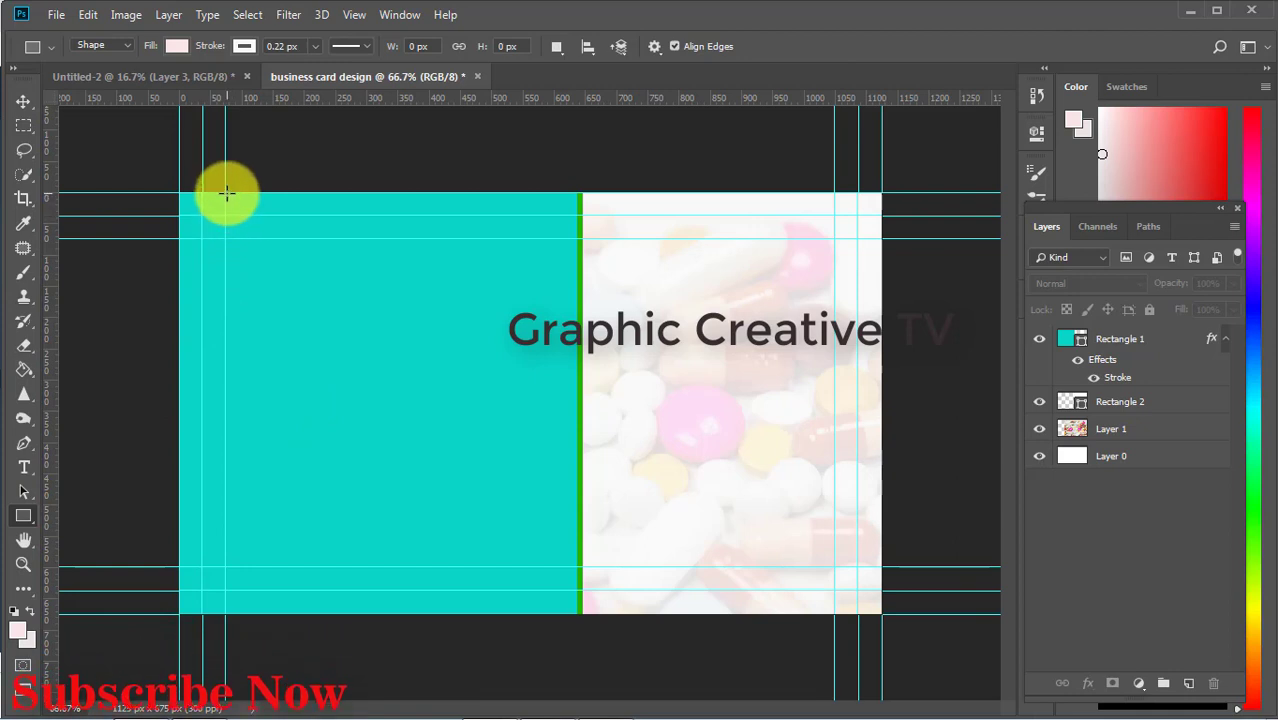
Step: Draw a thin full-height white strip along the card's left edge
left_click_drag(226, 193, 252, 613)
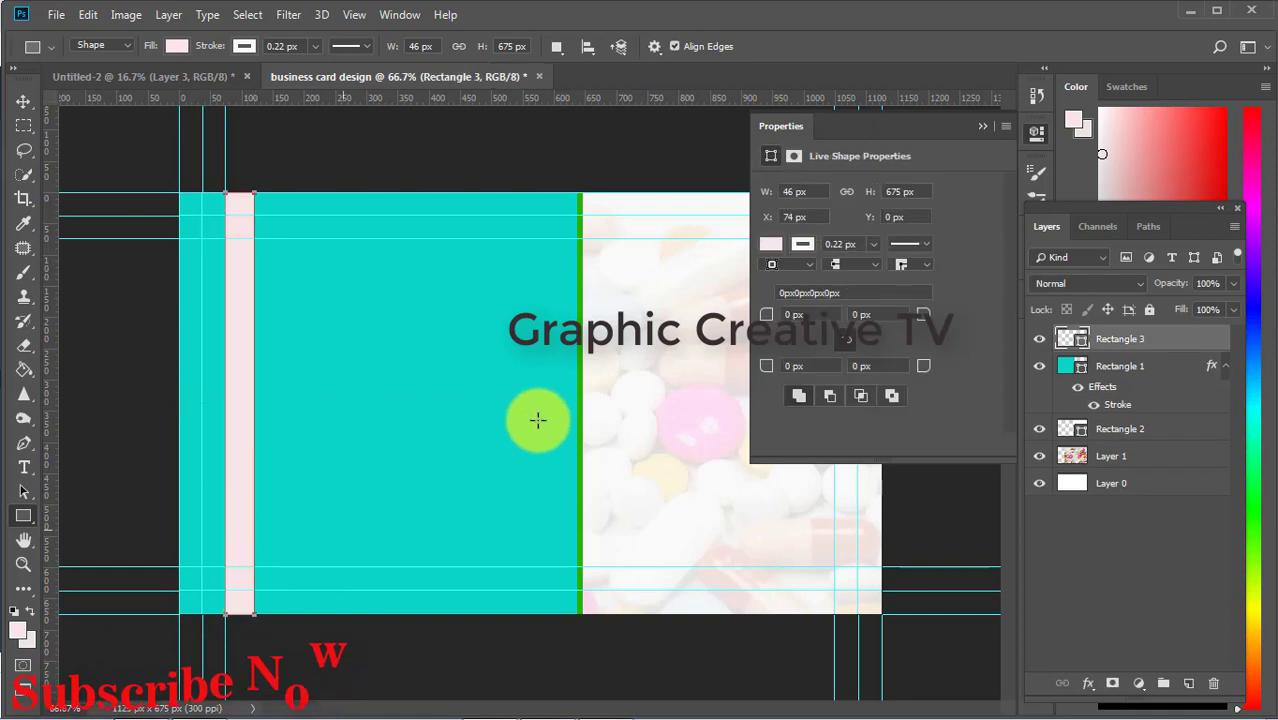
left_click(773, 246)
left_click(776, 340)
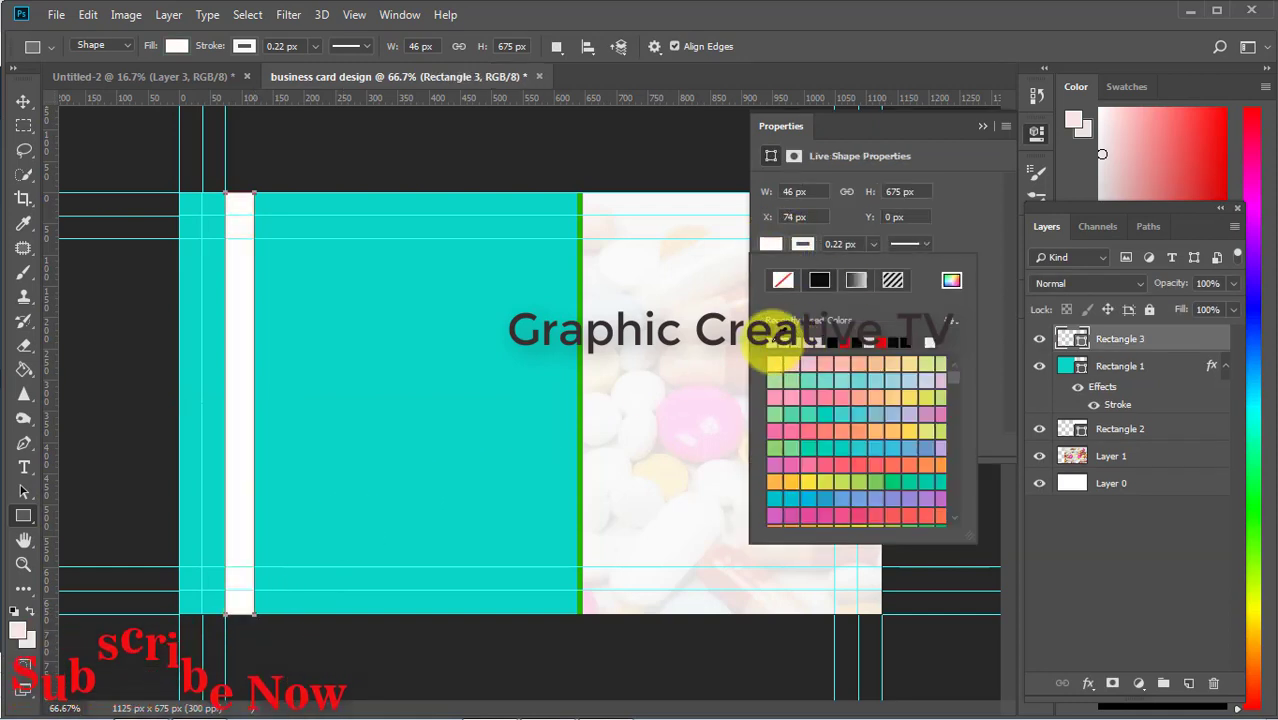
left_click(18, 100)
left_click(18, 100)
left_click(289, 137)
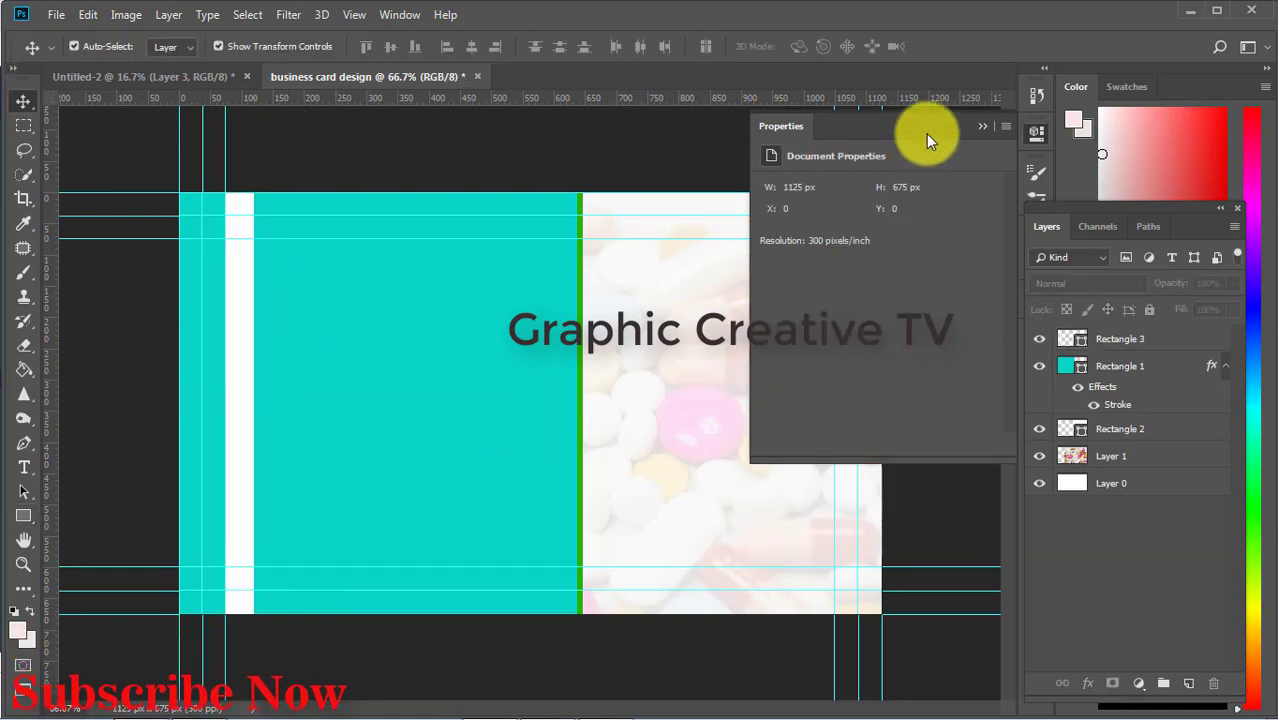
left_click(982, 126)
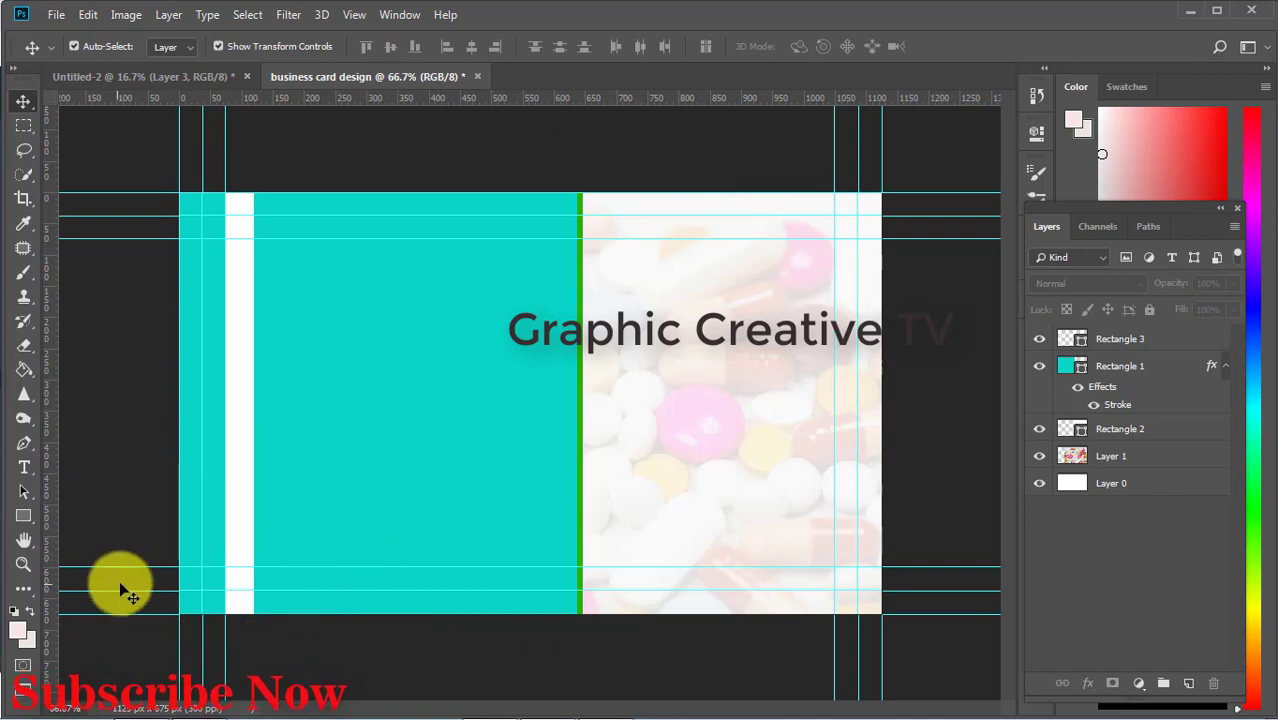
Step: Draw a thin white bar across the bottom of the card
left_click(30, 516)
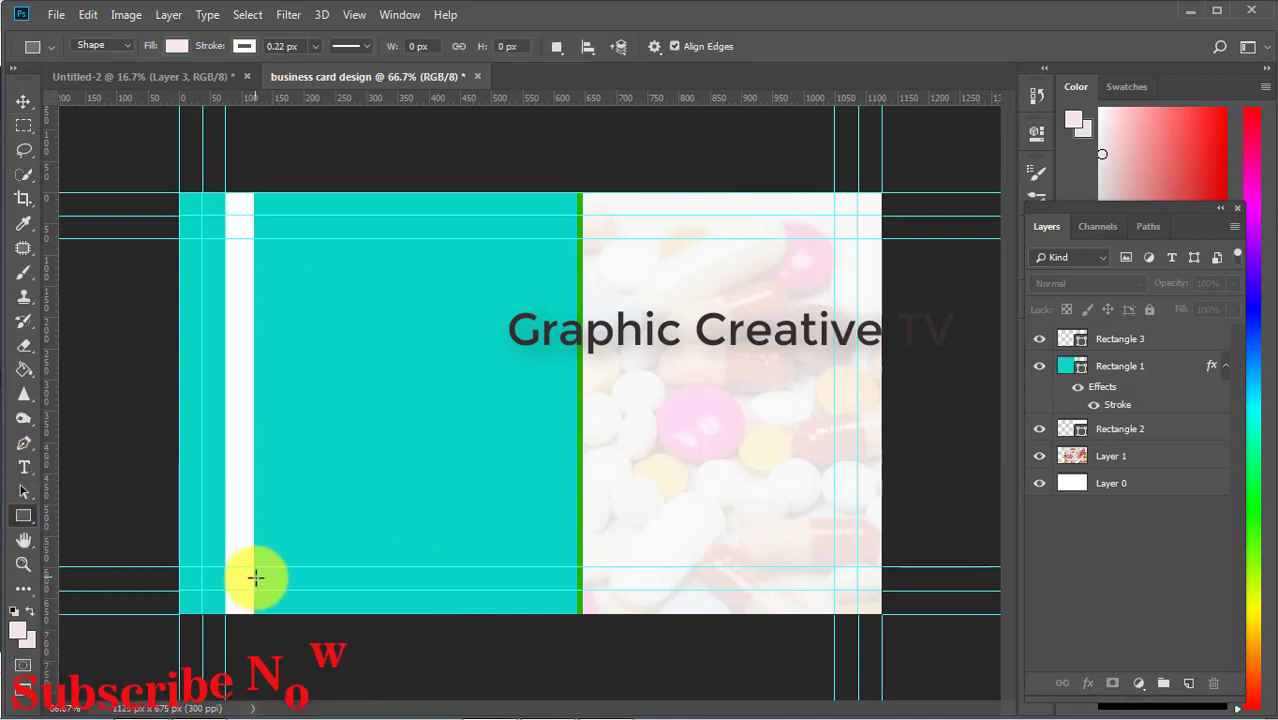
left_click_drag(224, 566, 878, 588)
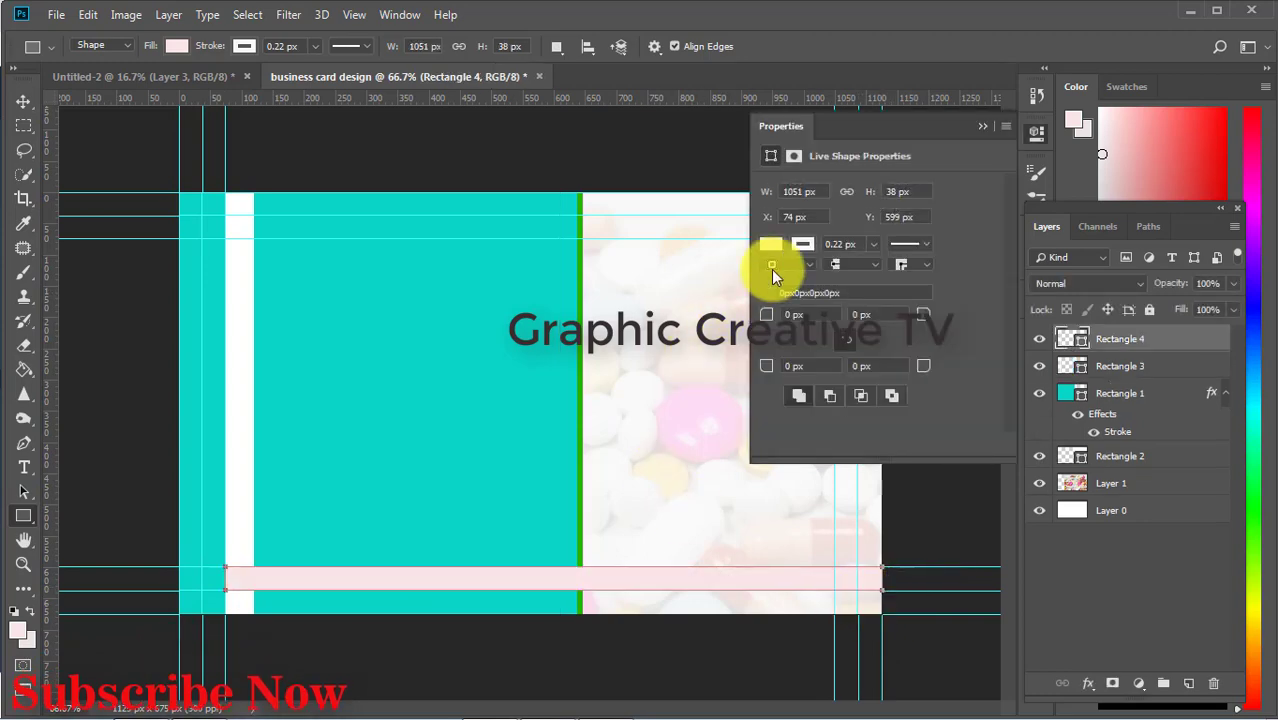
left_click(770, 244)
left_click(776, 342)
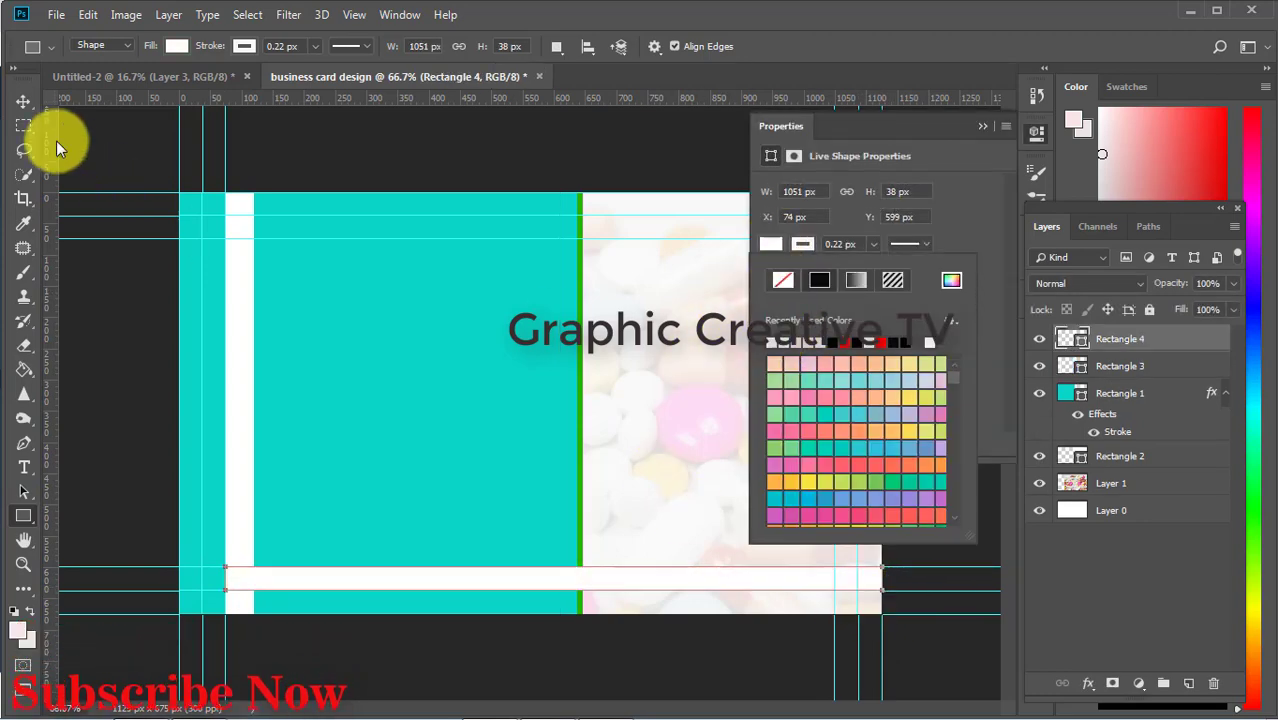
left_click(22, 101)
left_click(86, 148)
left_click(982, 125)
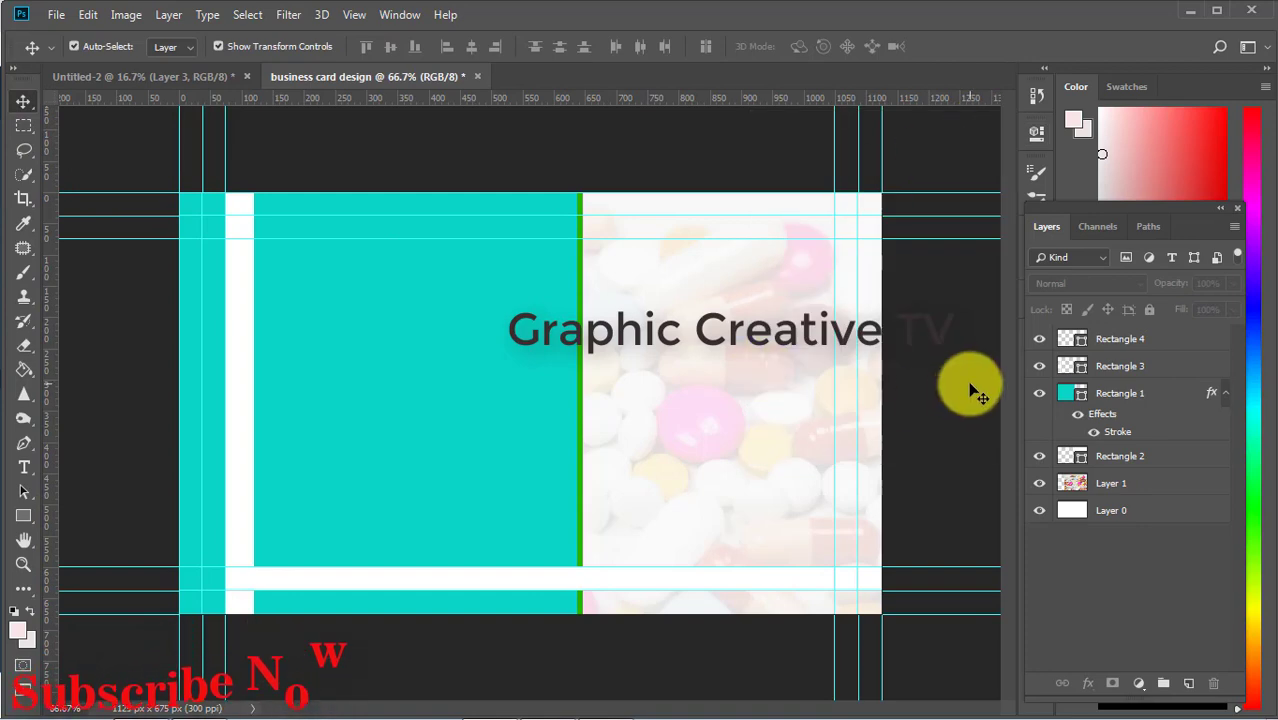
Step: Shorten the white bottom bar so it ends at the teal panel's green edge
left_click(738, 582)
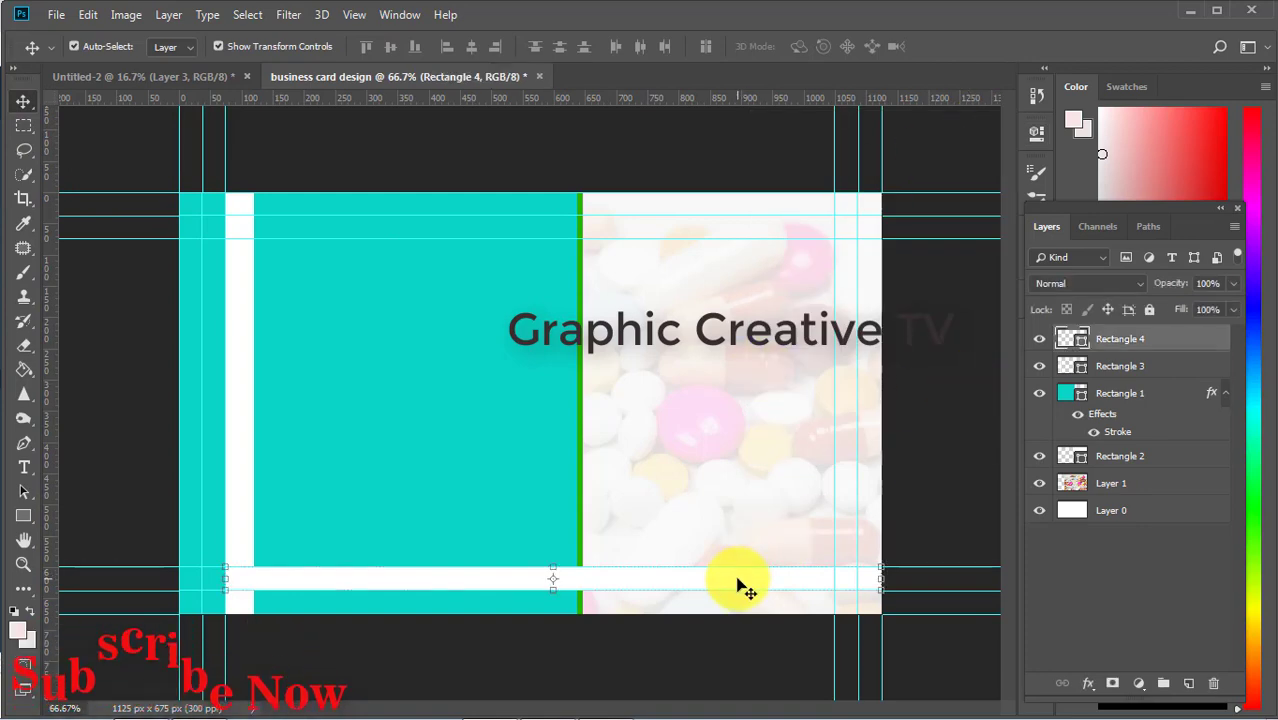
left_click(912, 467)
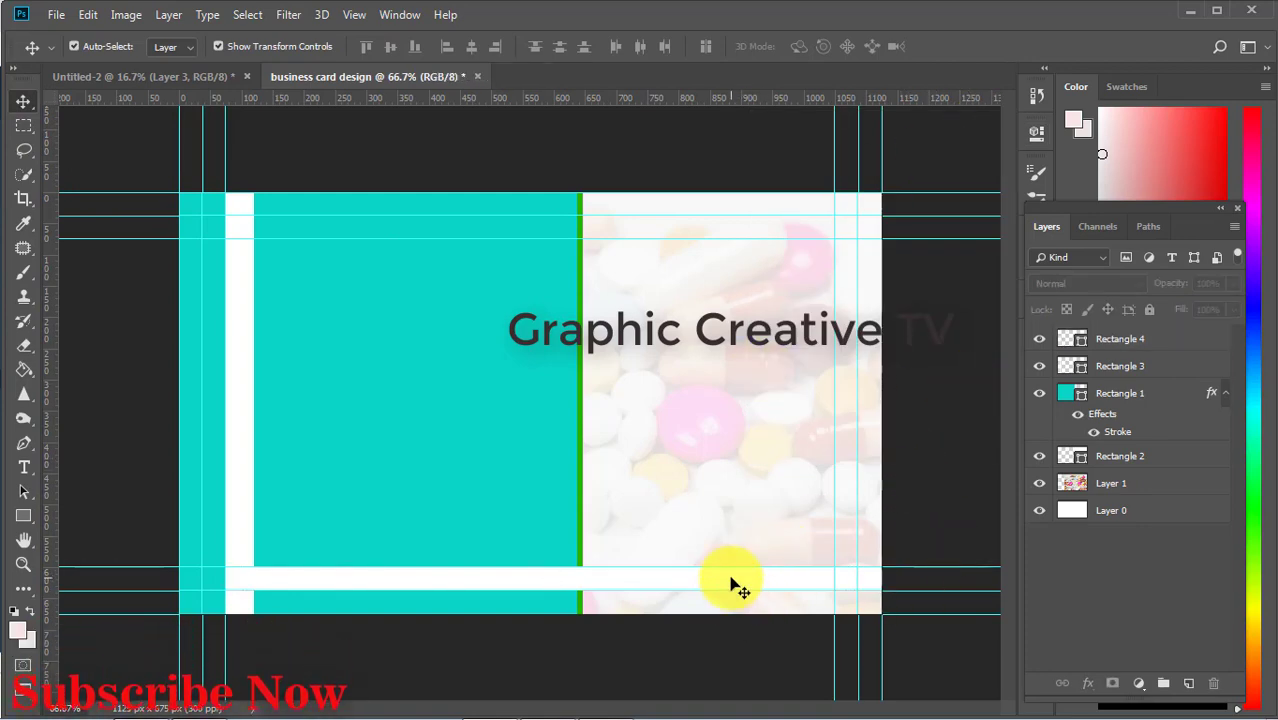
left_click(856, 579)
left_click_drag(882, 579, 586, 583)
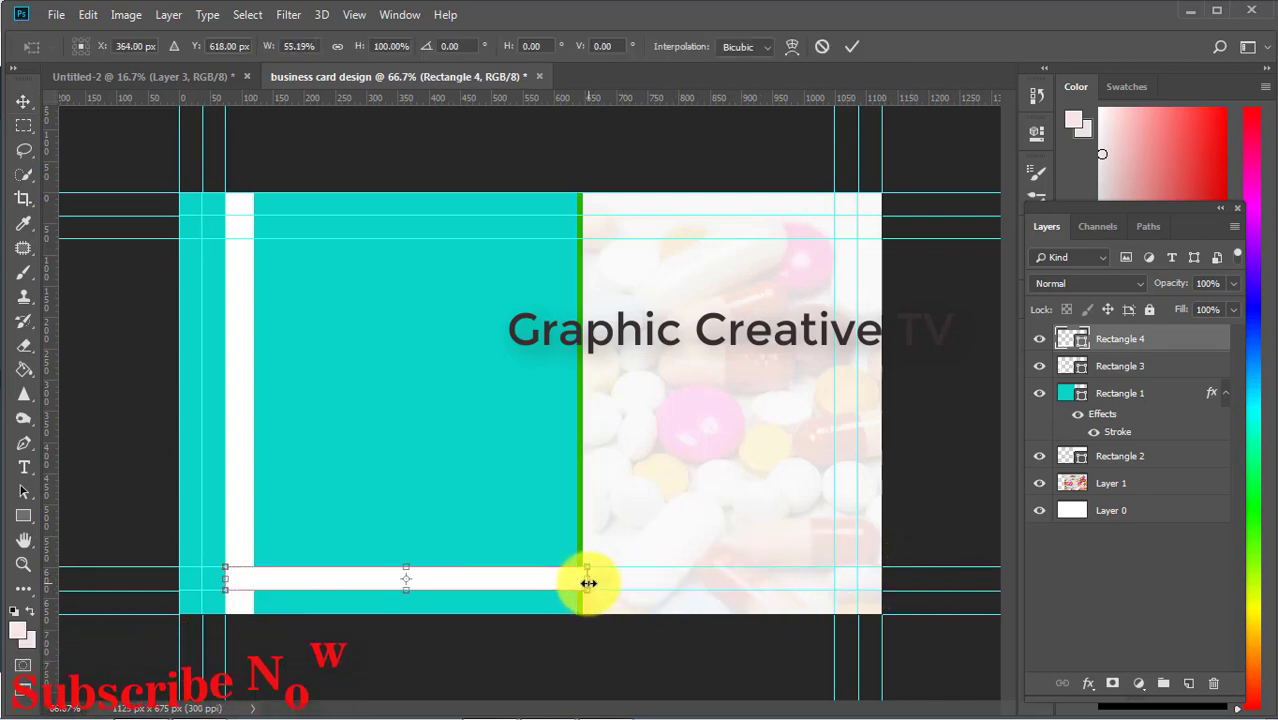
key("Return")
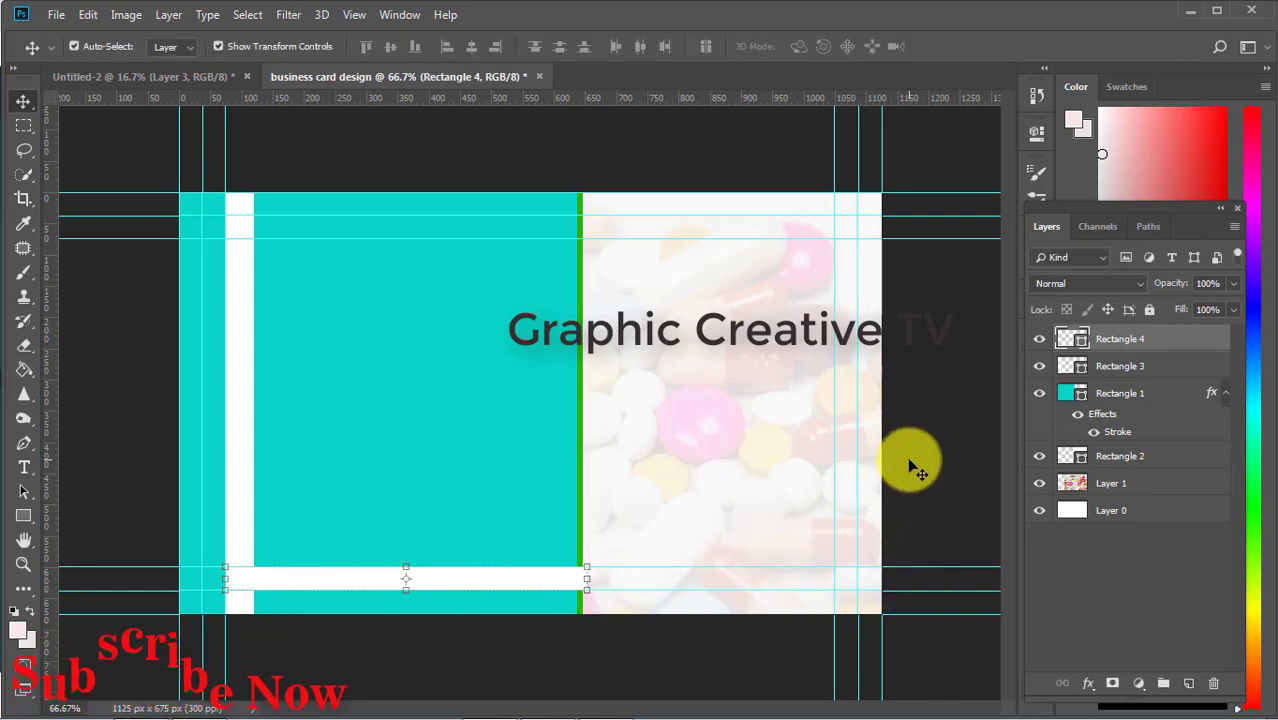
left_click(899, 466)
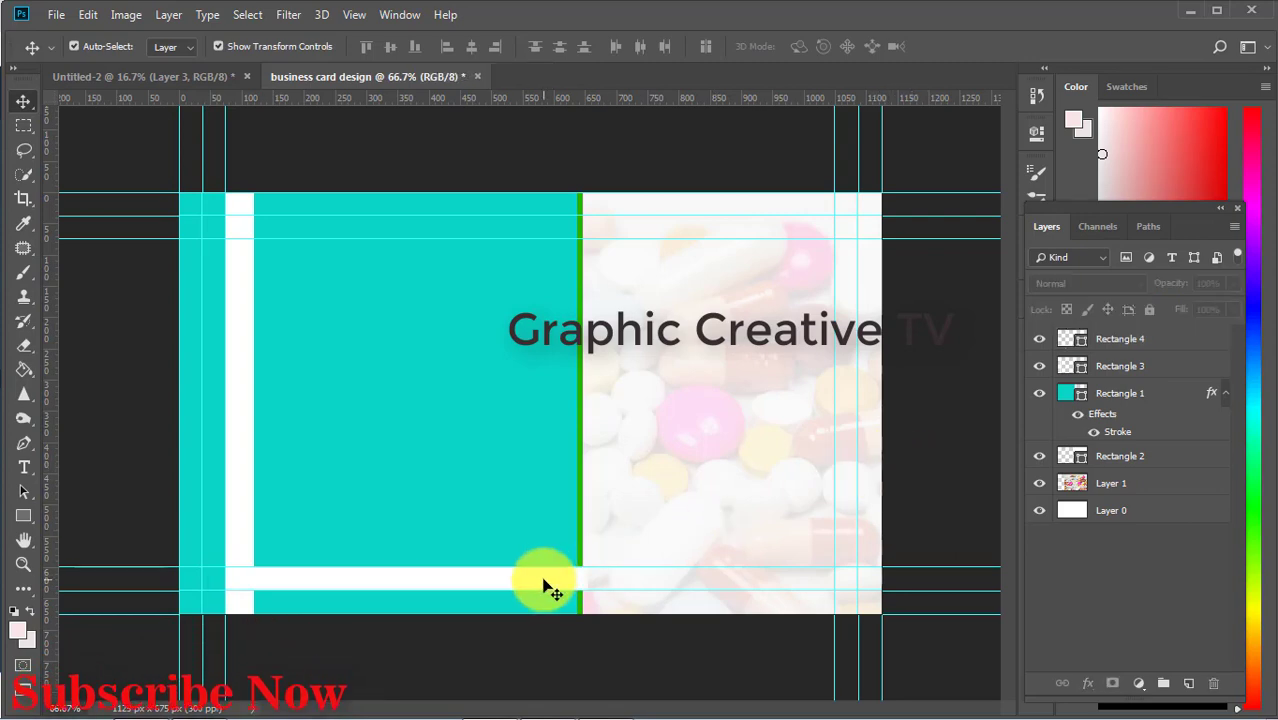
Step: Draw a 470 × 38 px bar from the white bar's end to the card's right edge
left_click(24, 516)
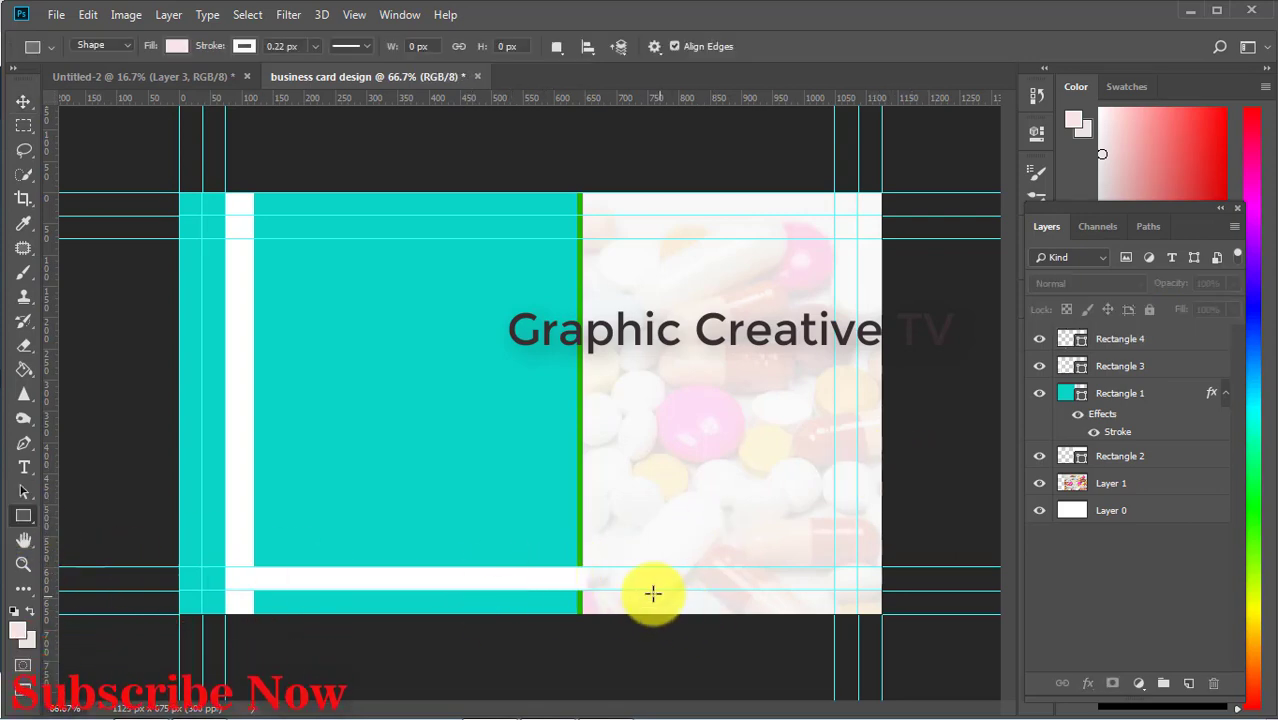
left_click_drag(588, 568, 882, 593)
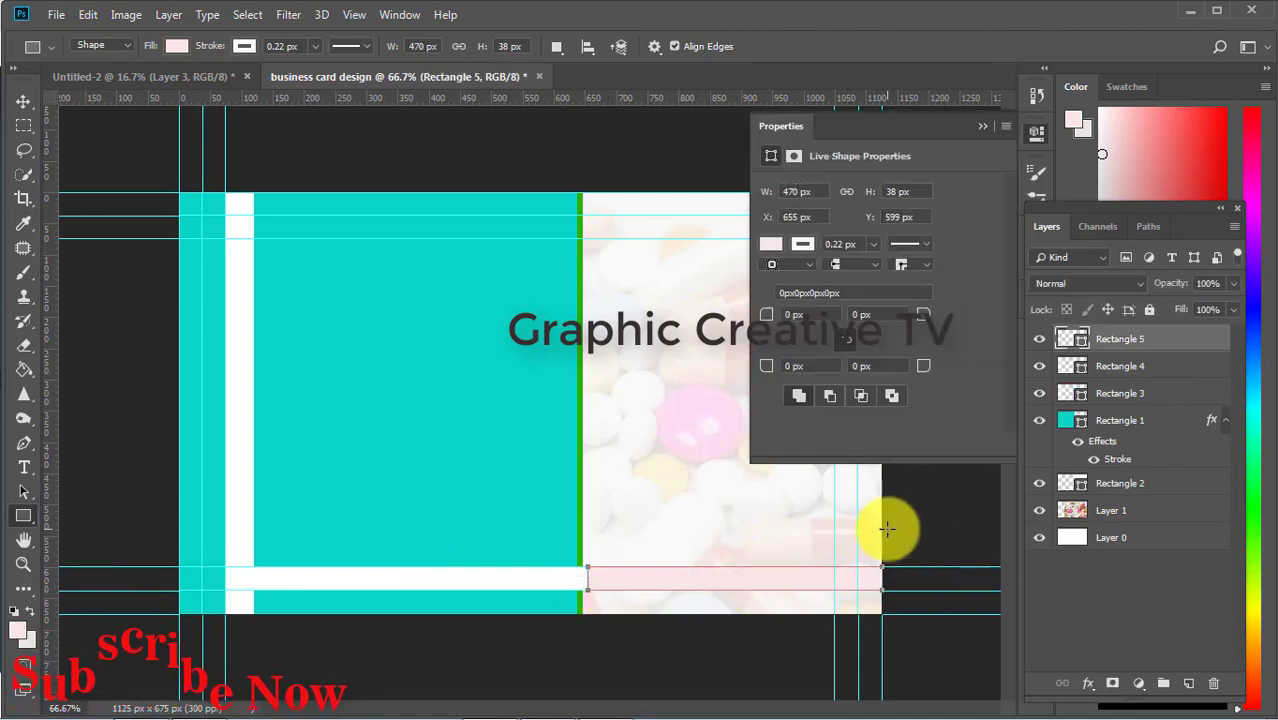
left_click(768, 262)
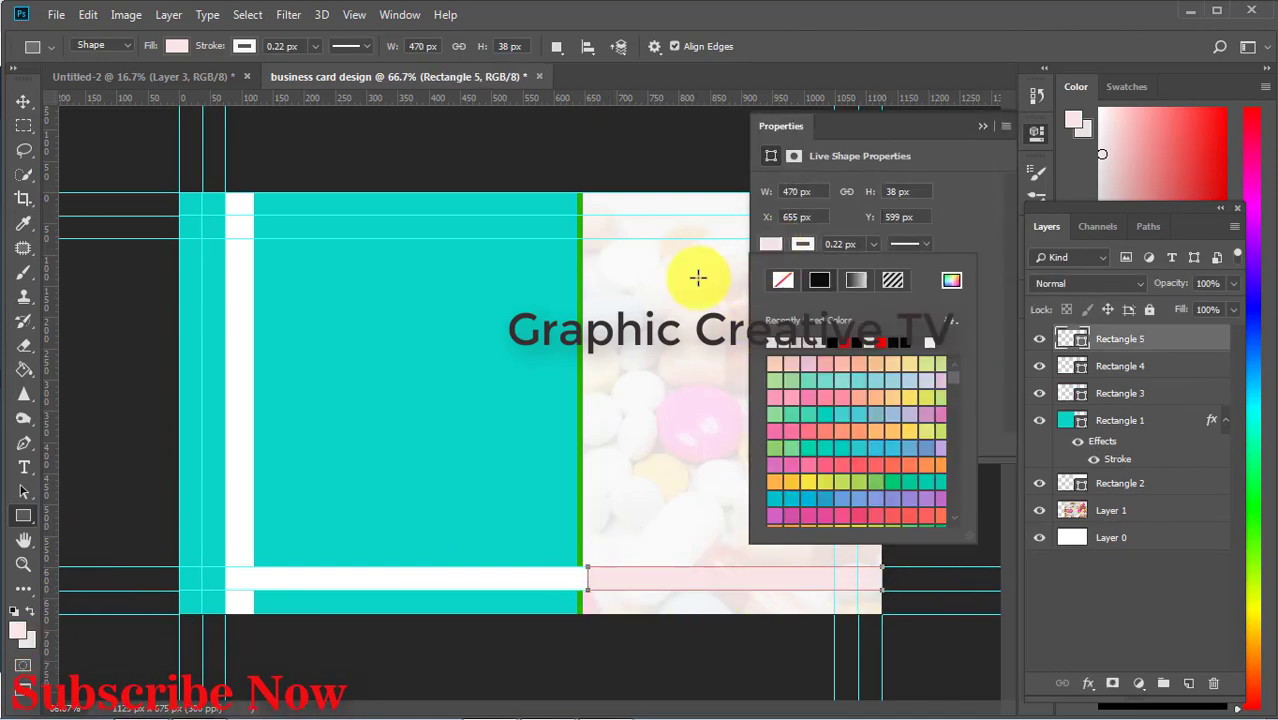
left_click(480, 328)
left_click(752, 163)
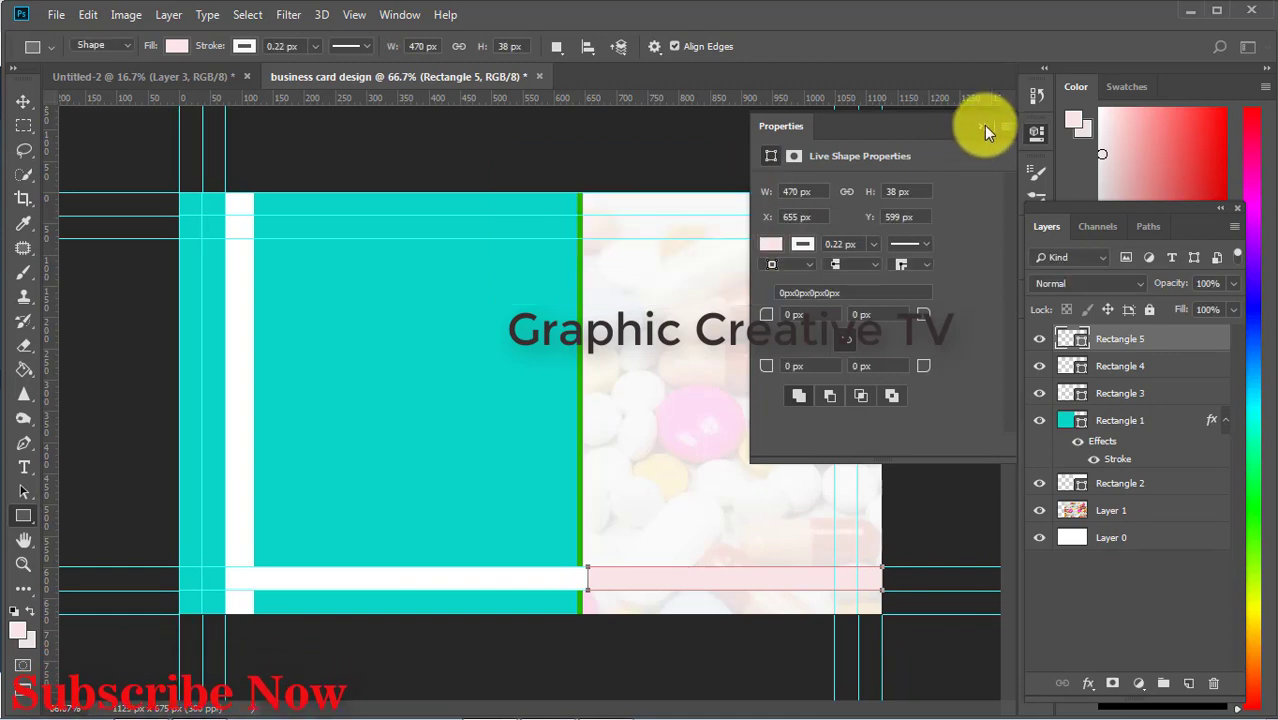
left_click(983, 125)
Step: Fill the new bar with teal #0ad5c4 and nudge its left edge slightly
double_click(1070, 338)
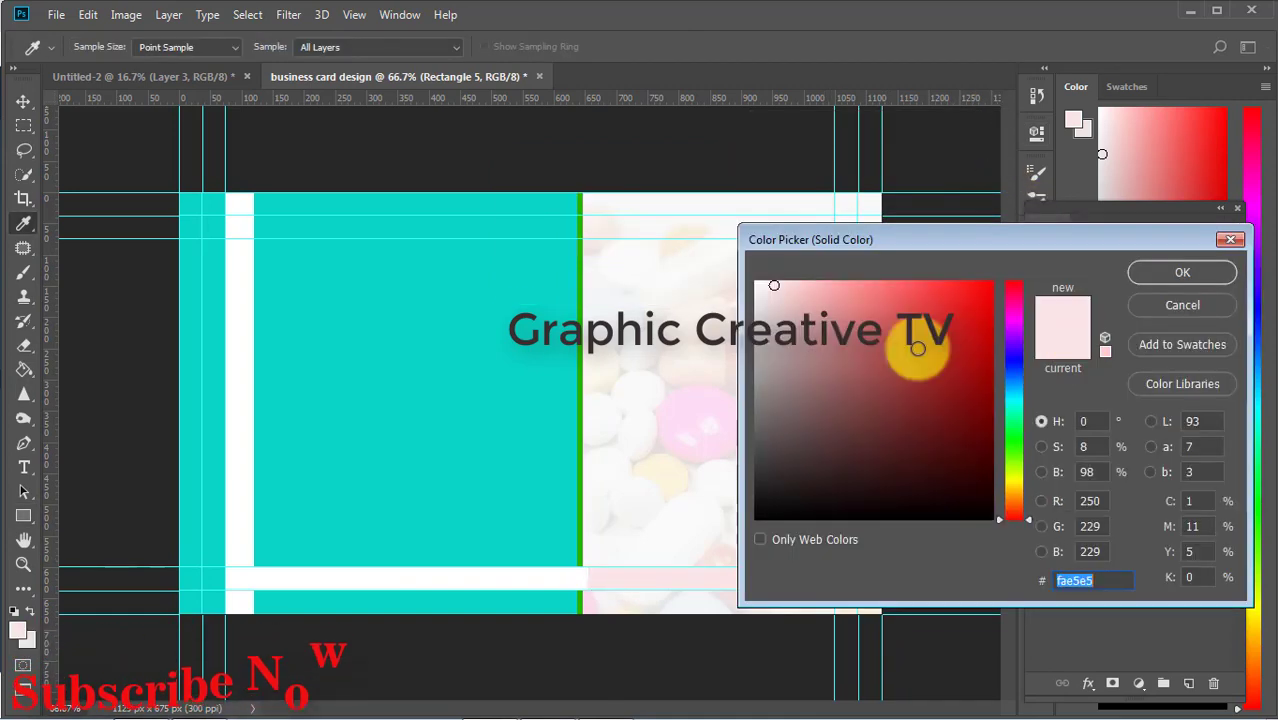
left_click(907, 434)
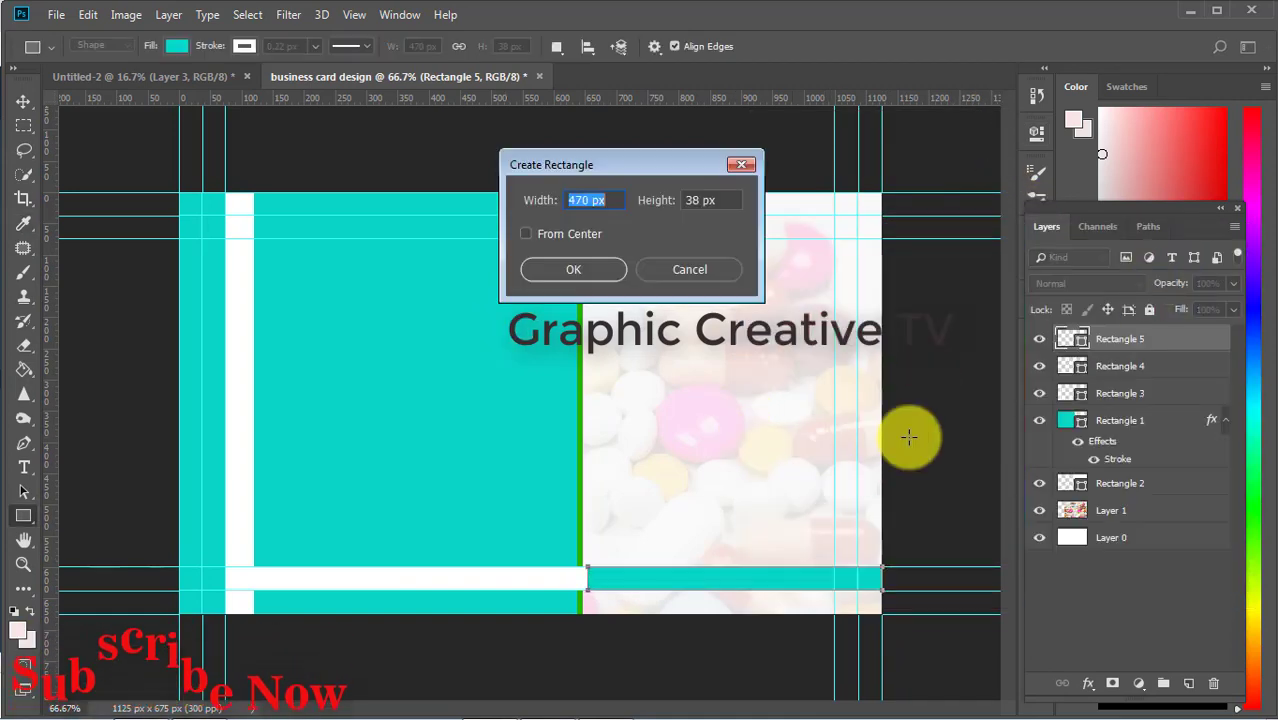
left_click(736, 171)
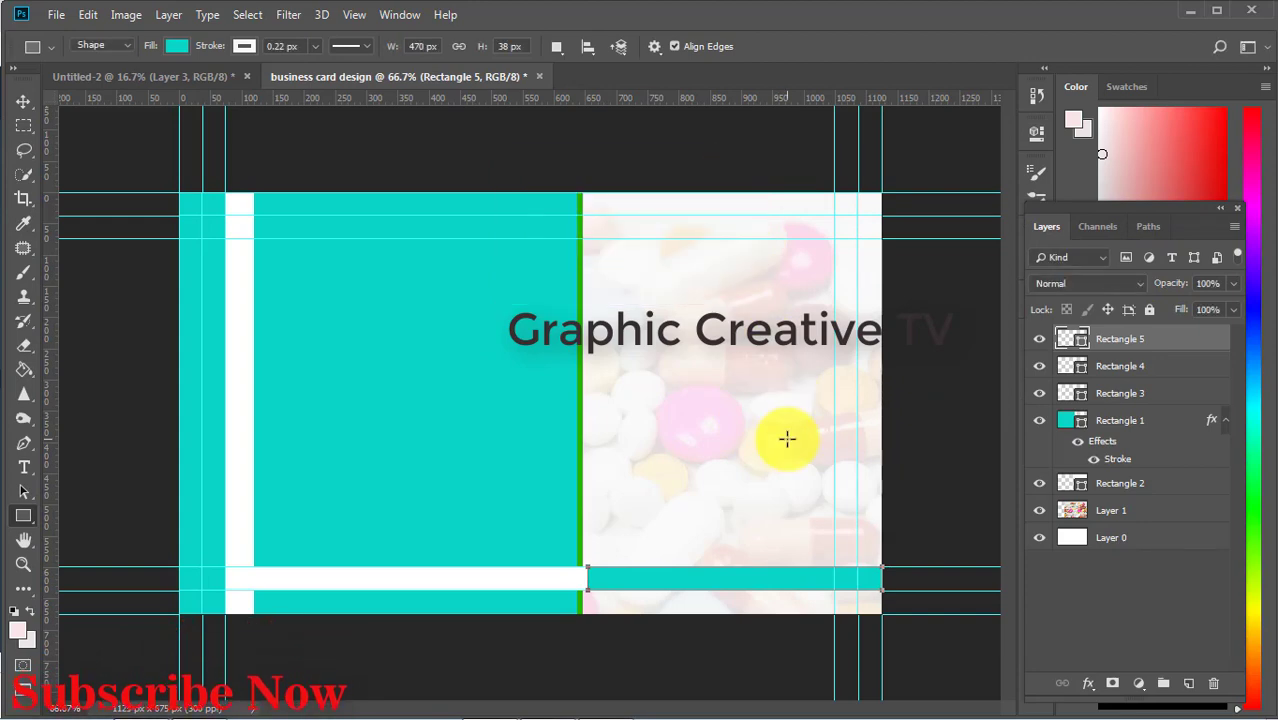
left_click(23, 101)
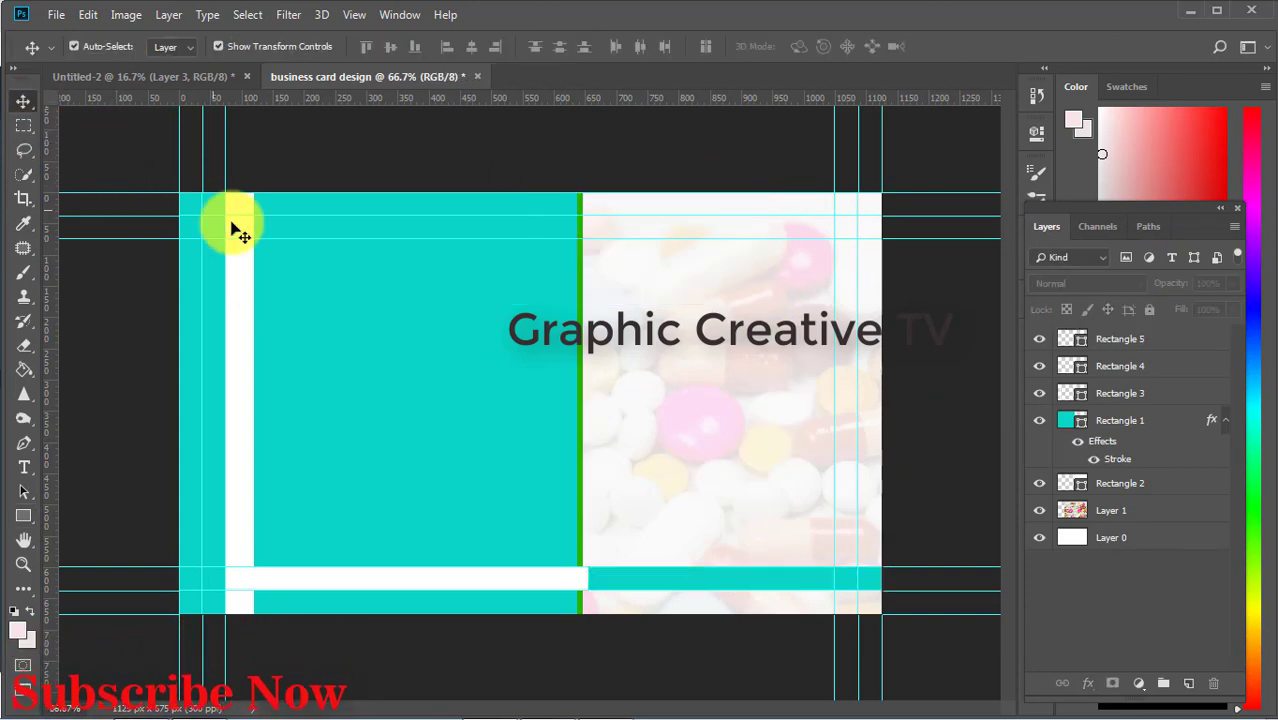
left_click(650, 580)
left_click_drag(594, 579, 589, 579)
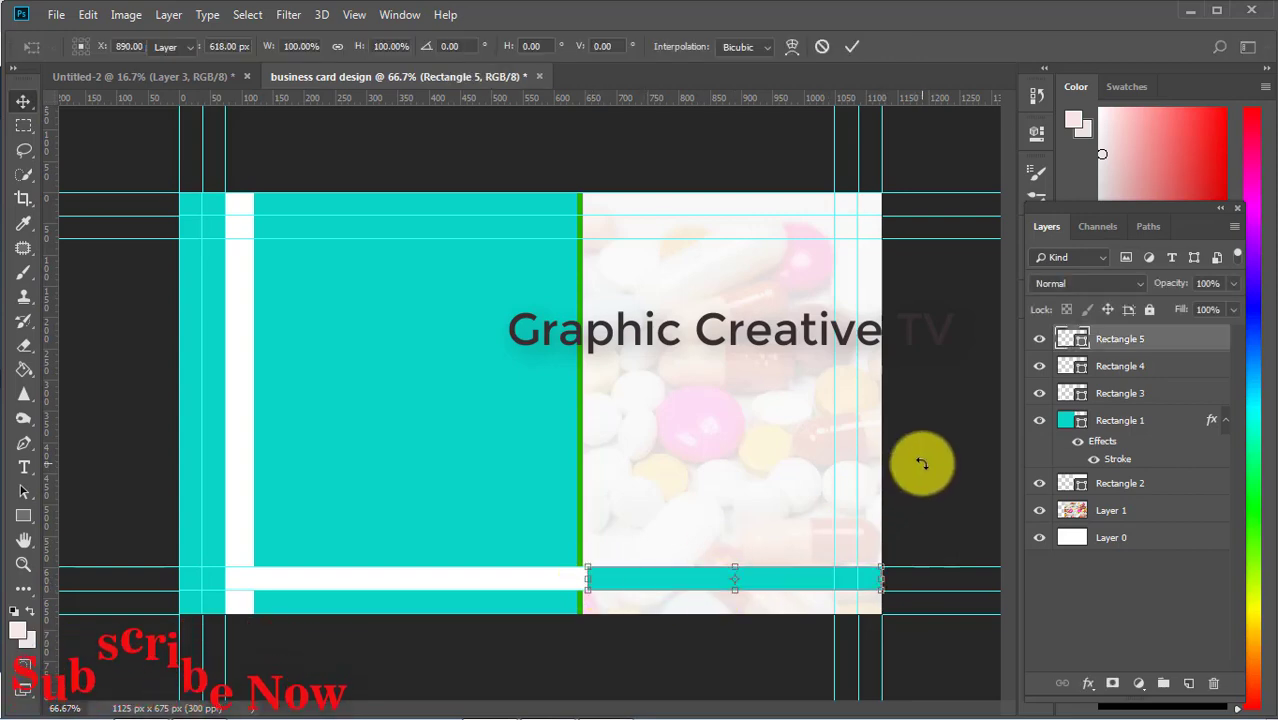
key("Return")
Step: Draw a slanted green parallelogram shape across the bottom bars
left_click(990, 445)
left_click(30, 447)
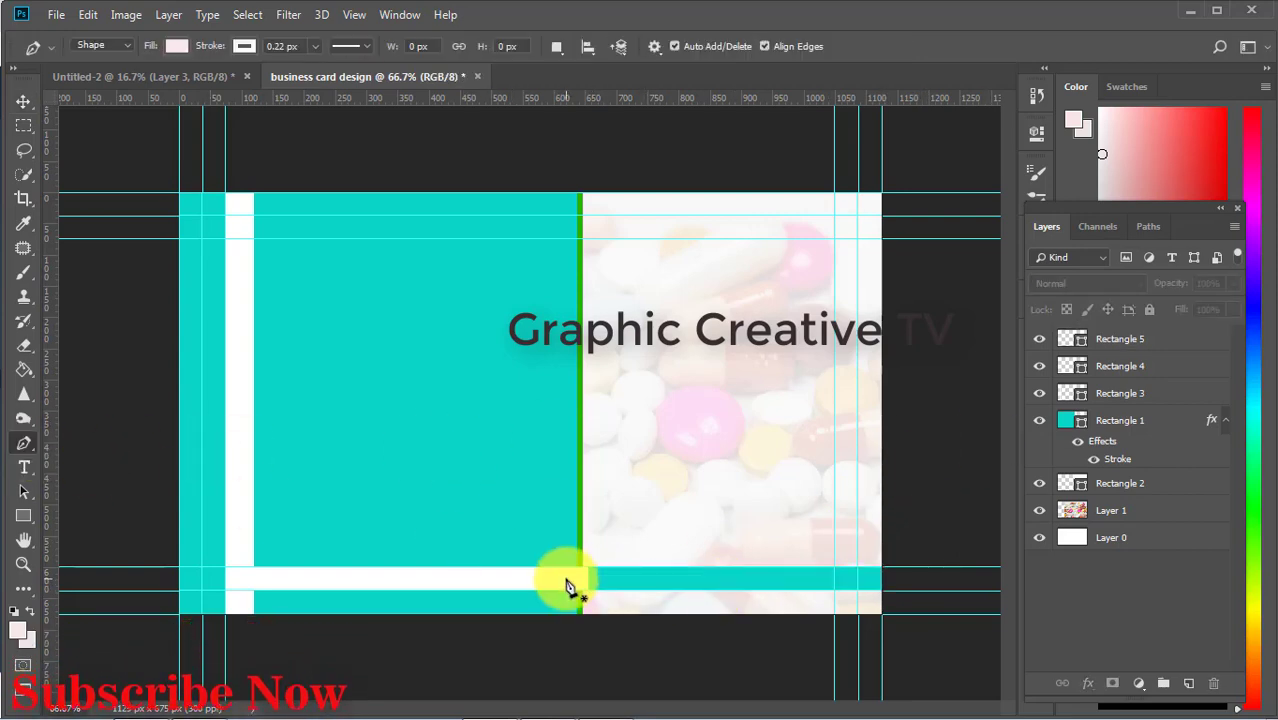
left_click(459, 597)
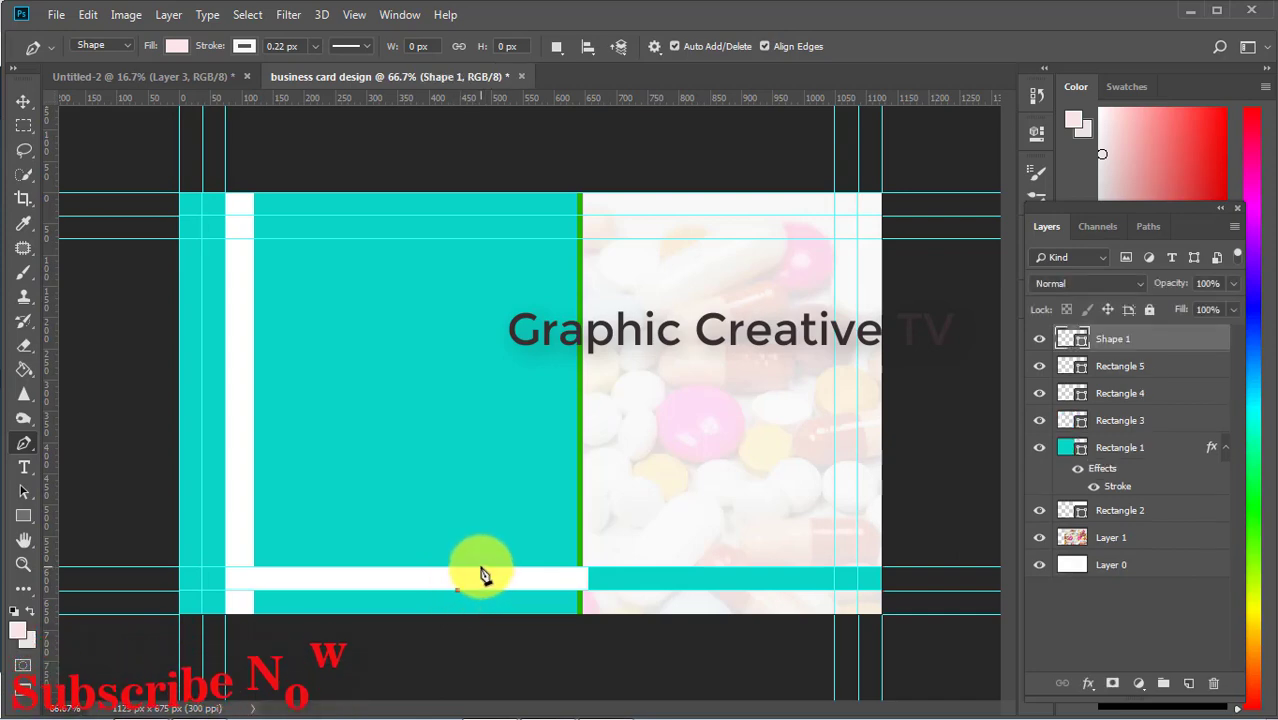
left_click(482, 568)
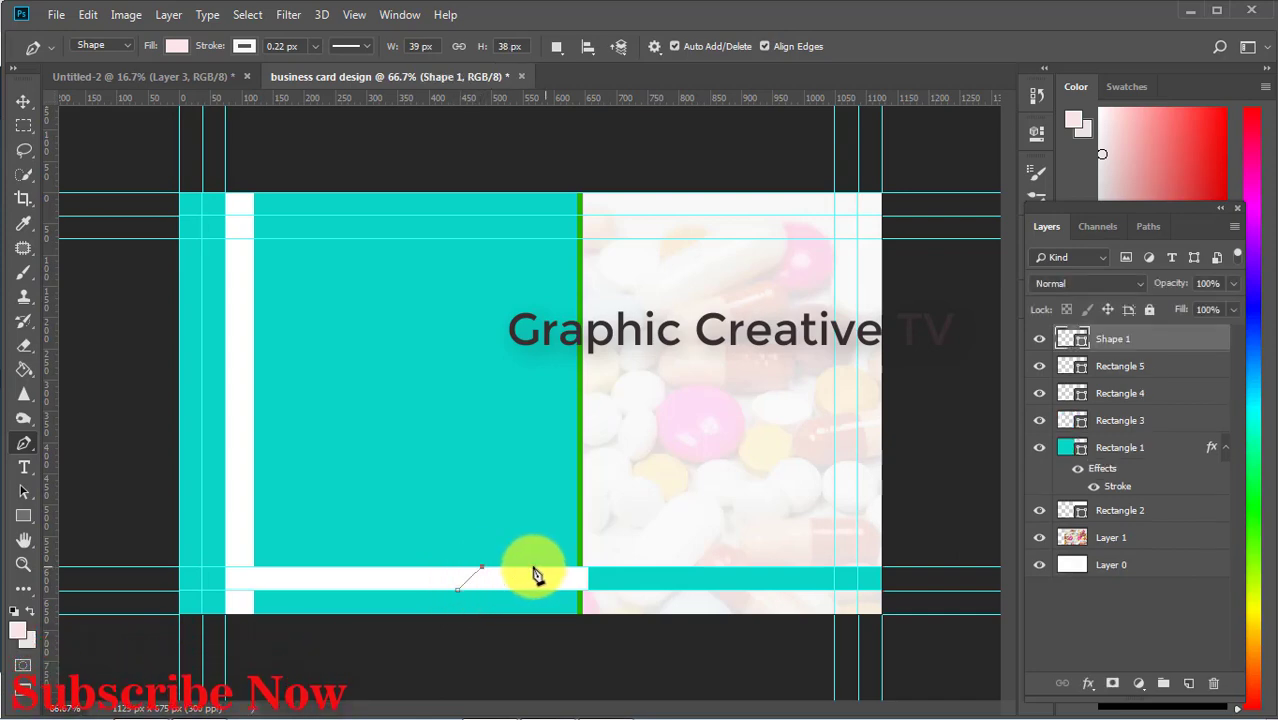
left_click(712, 590)
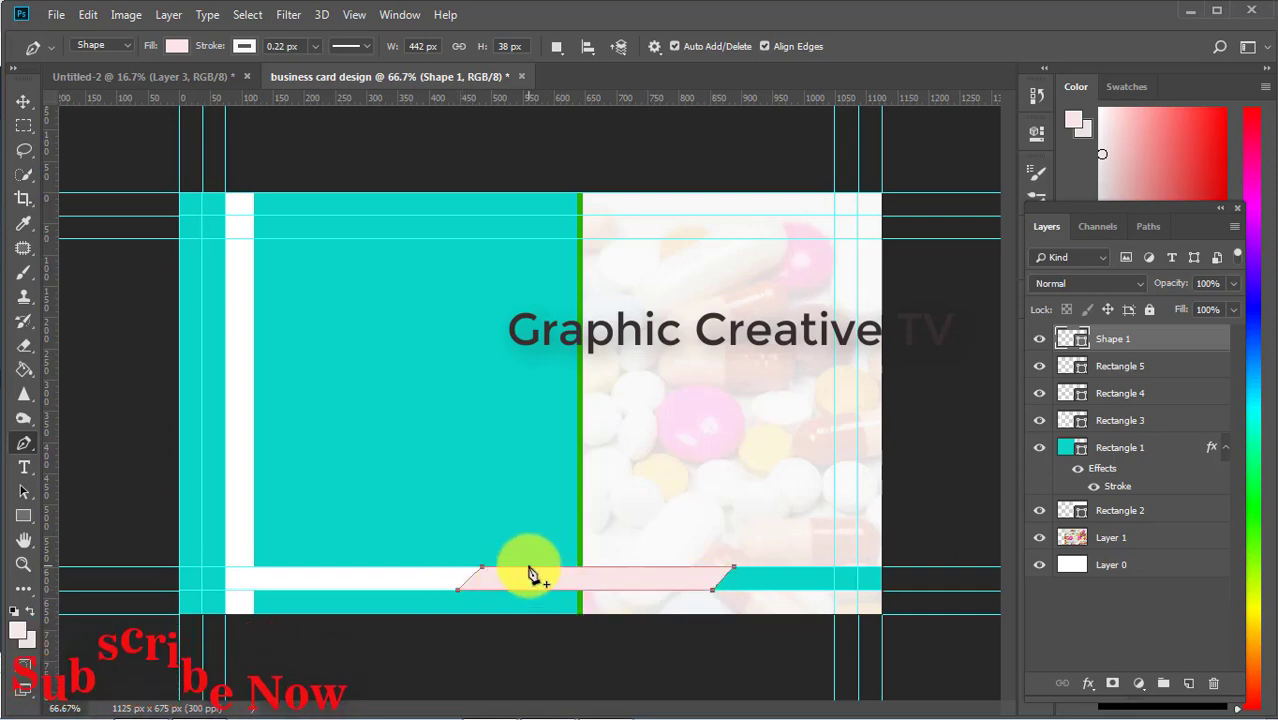
left_click(27, 103)
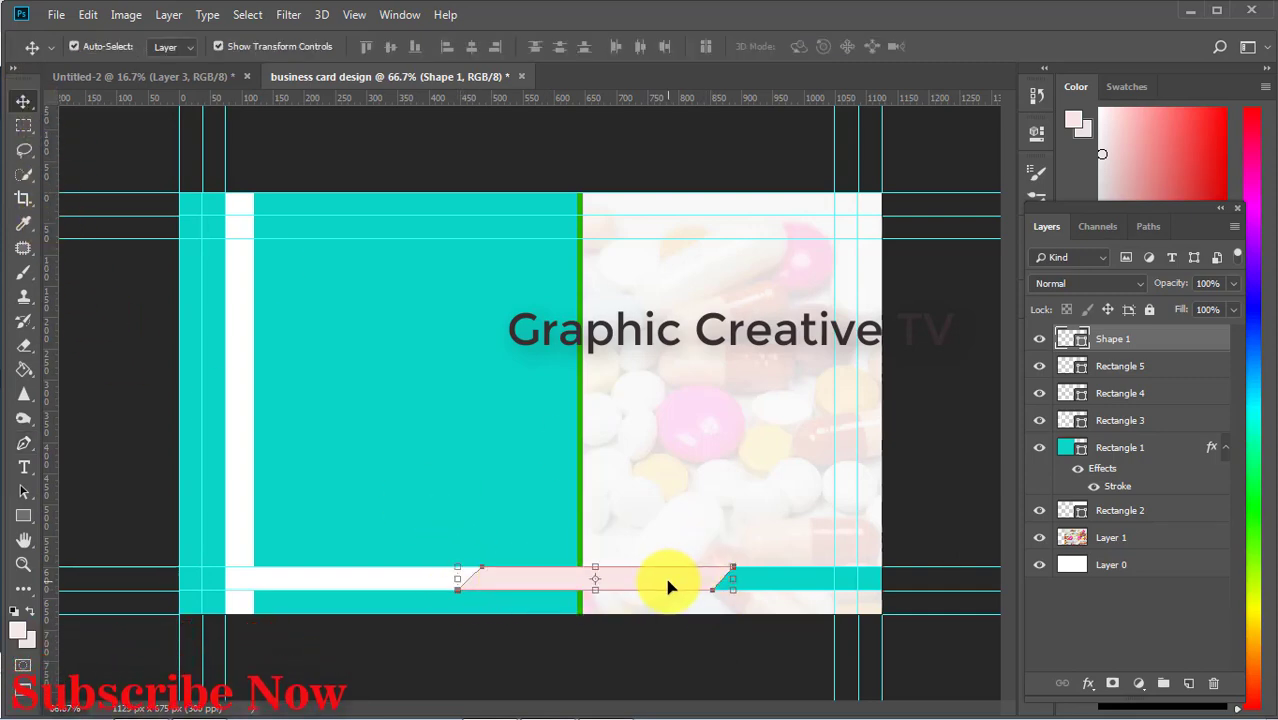
double_click(1074, 339)
left_click(1011, 446)
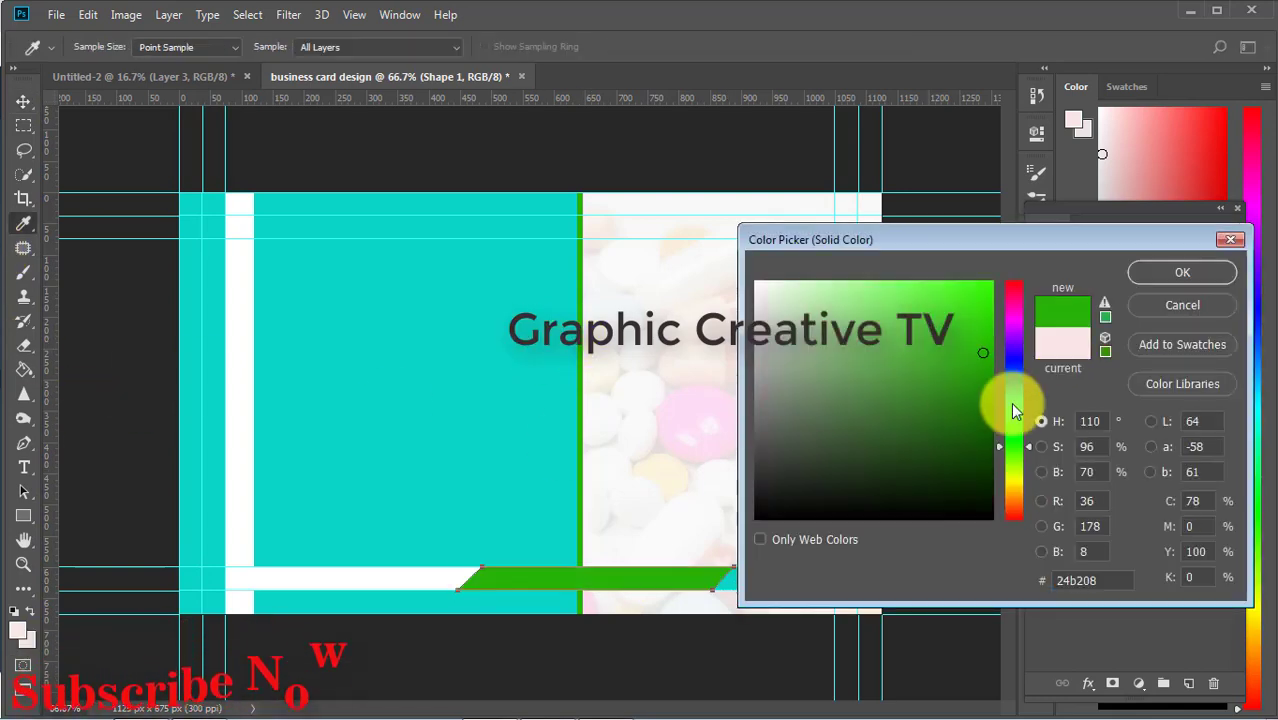
left_click(1135, 282)
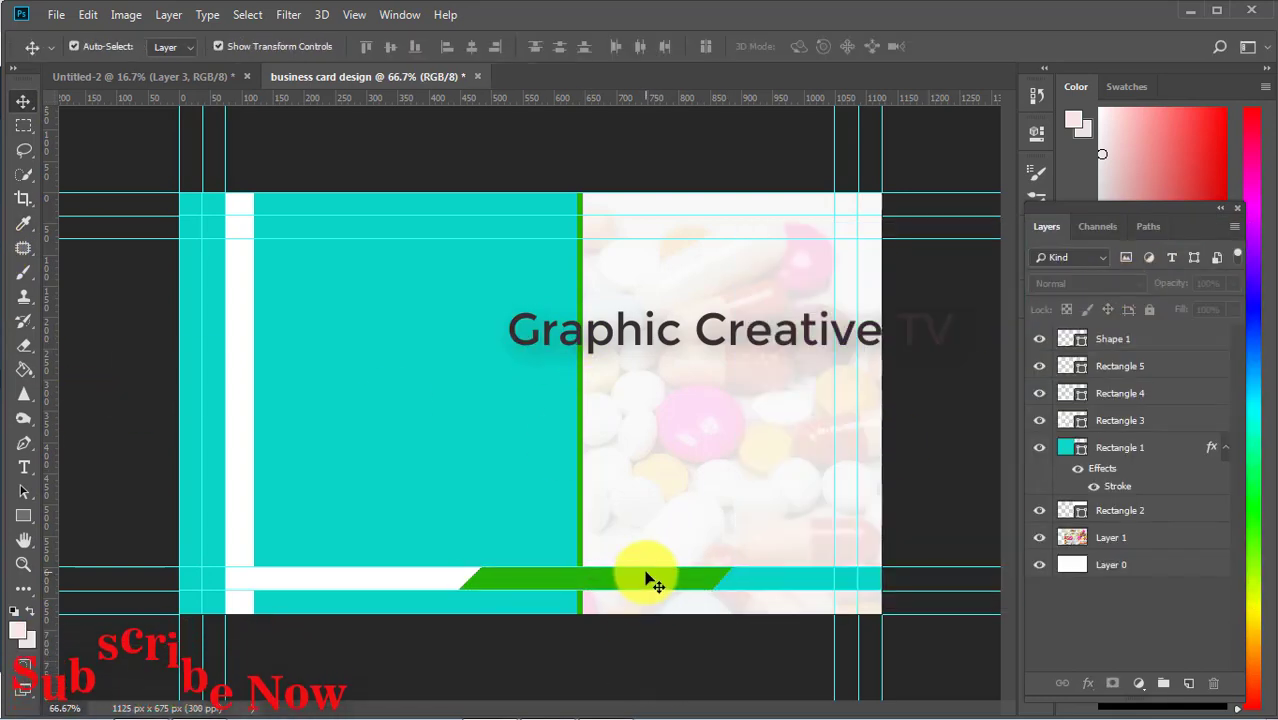
Step: Set the green band's stroke width to 0 px
left_click(24, 443)
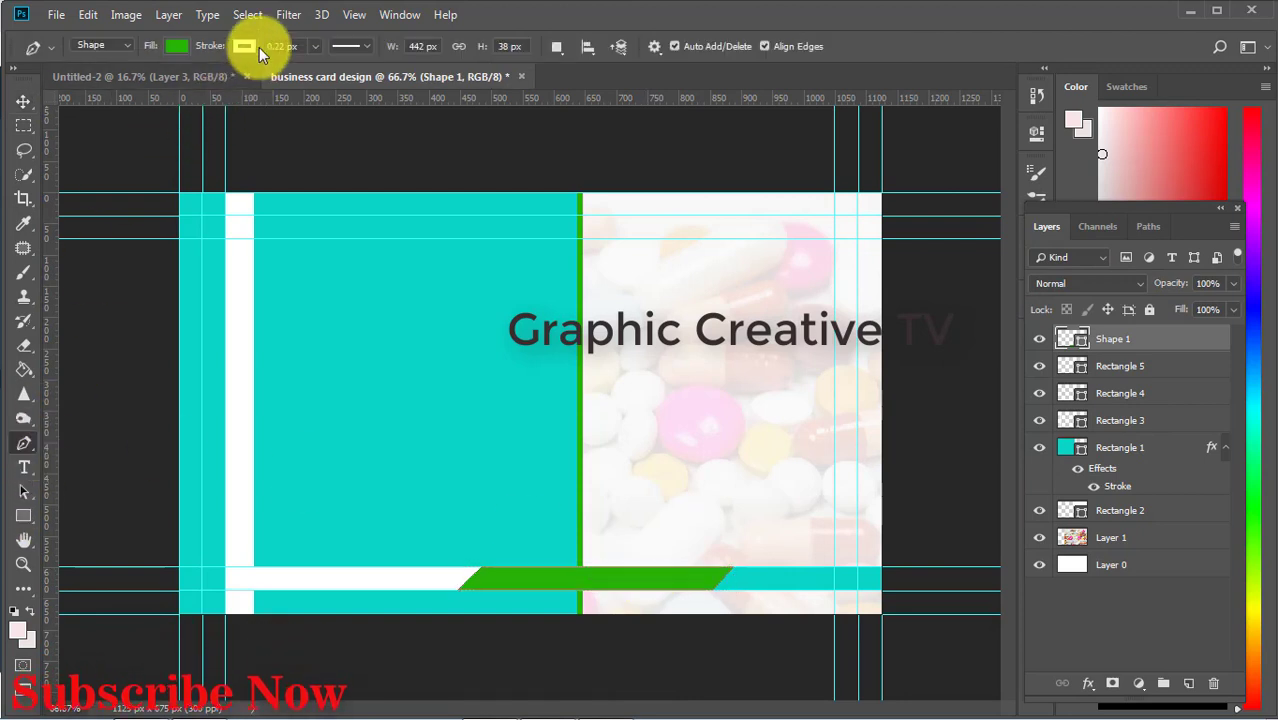
left_click(315, 46)
left_click_drag(314, 64, 296, 67)
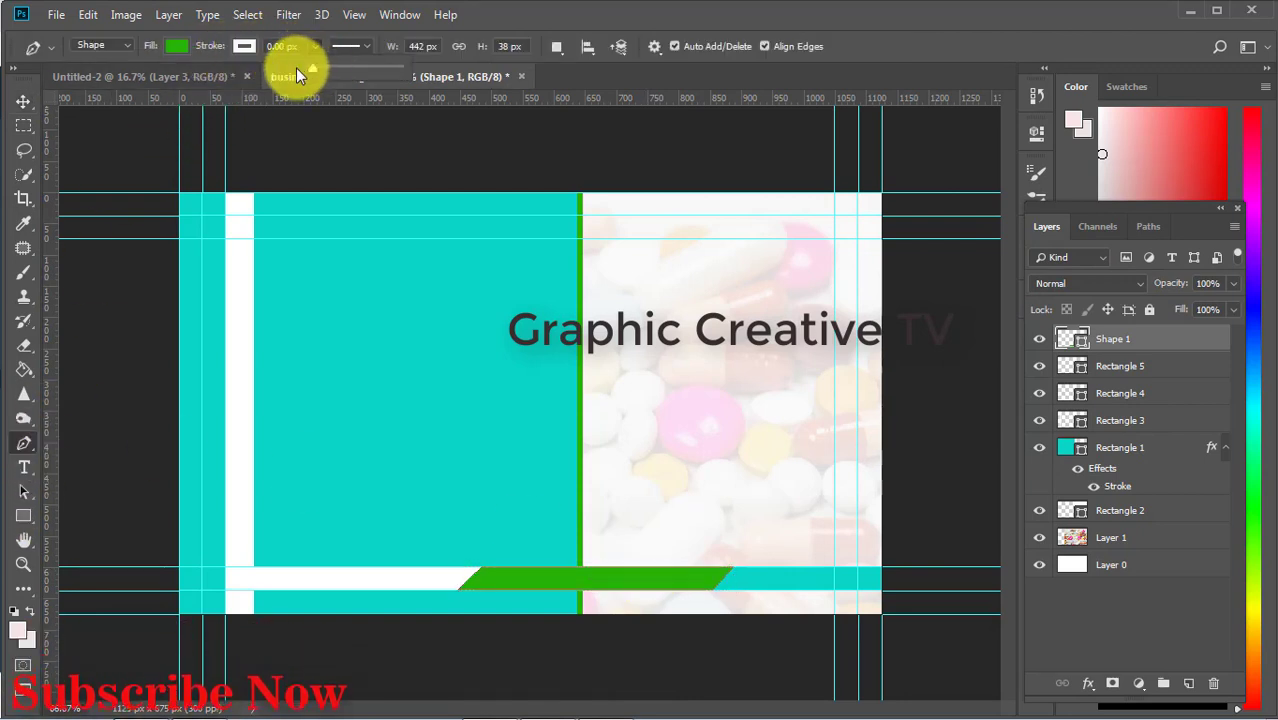
Step: Stretch both sides of the green band to widen it to about 118.55%
left_click(23, 101)
left_click(104, 169)
left_click(526, 588)
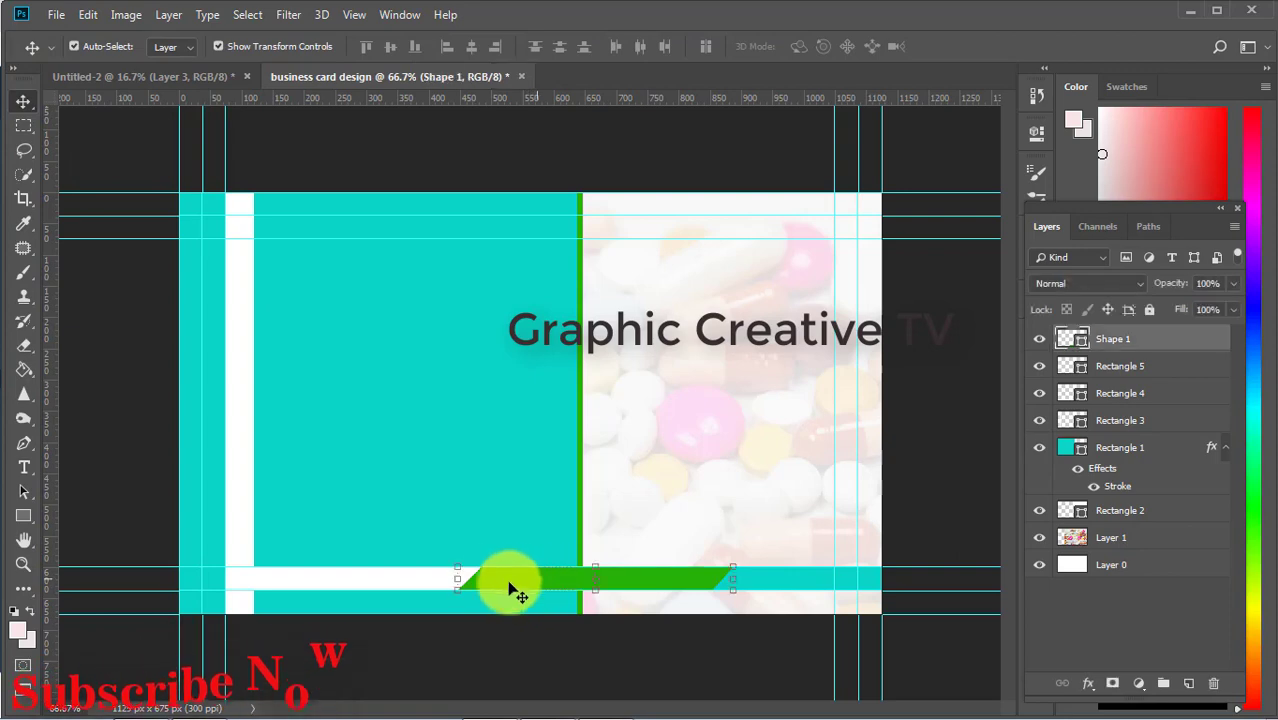
left_click_drag(457, 579, 406, 579)
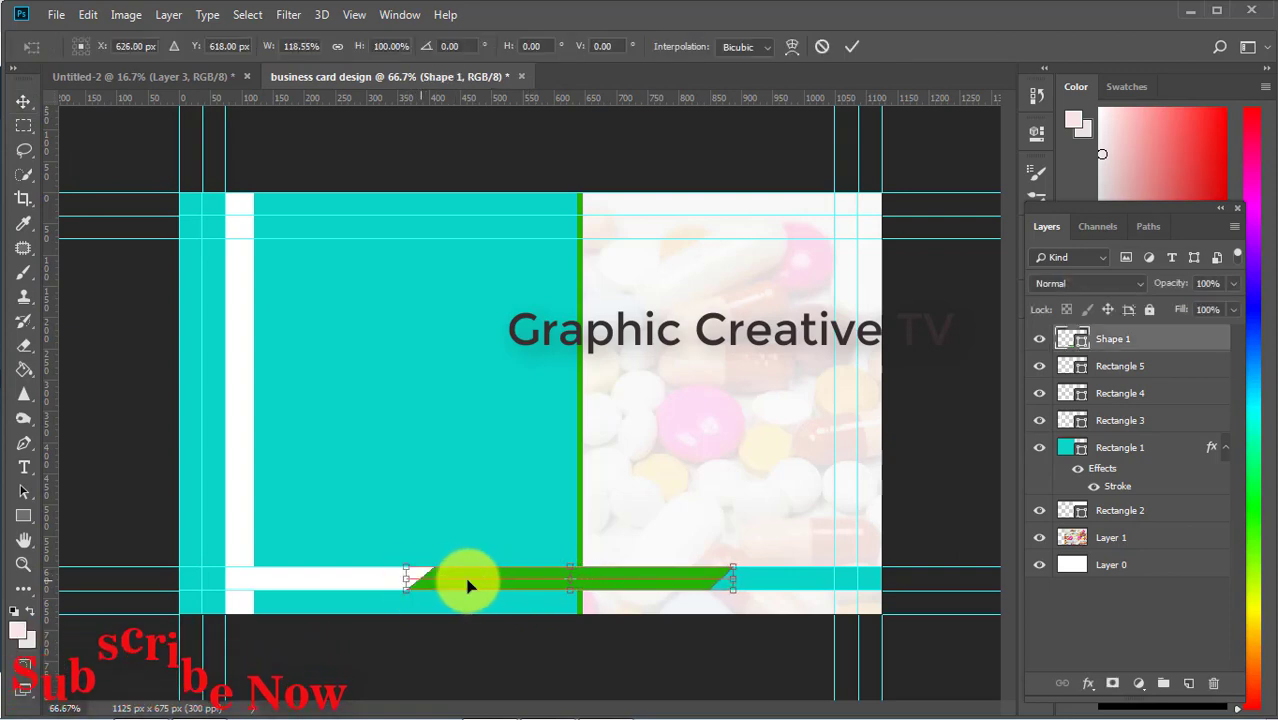
left_click_drag(733, 578, 747, 575)
key("Return")
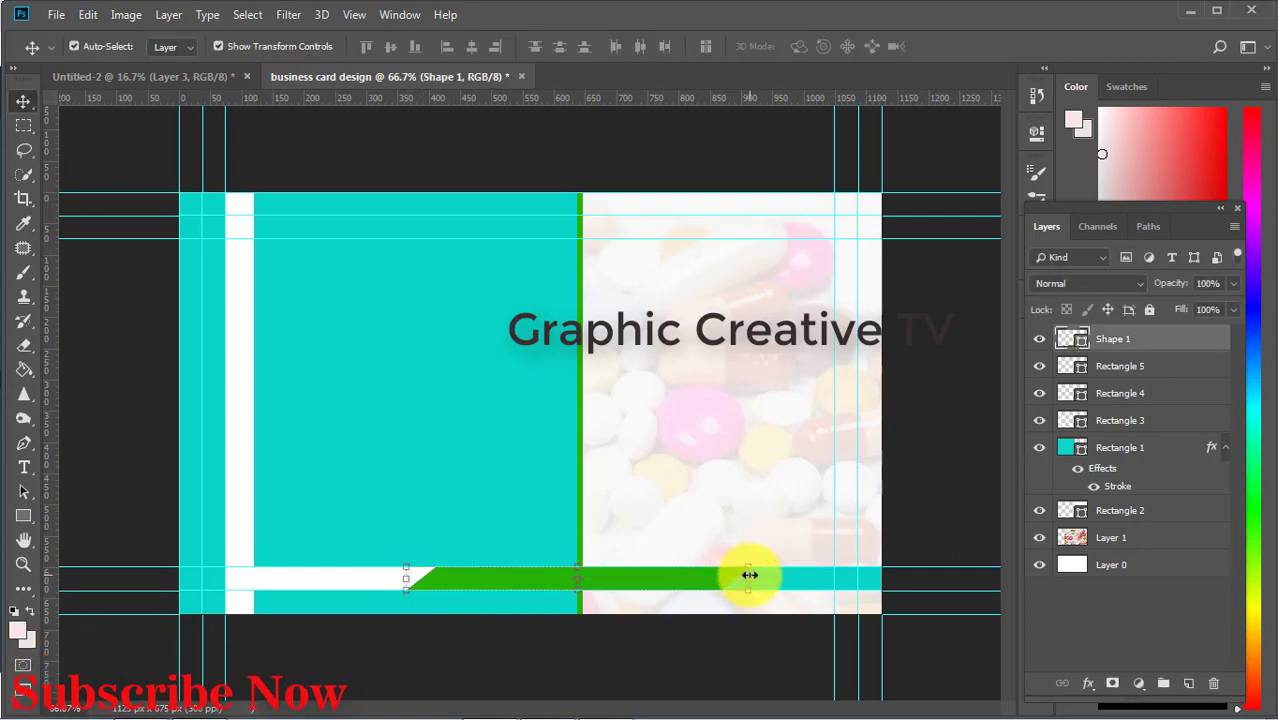
left_click(955, 508)
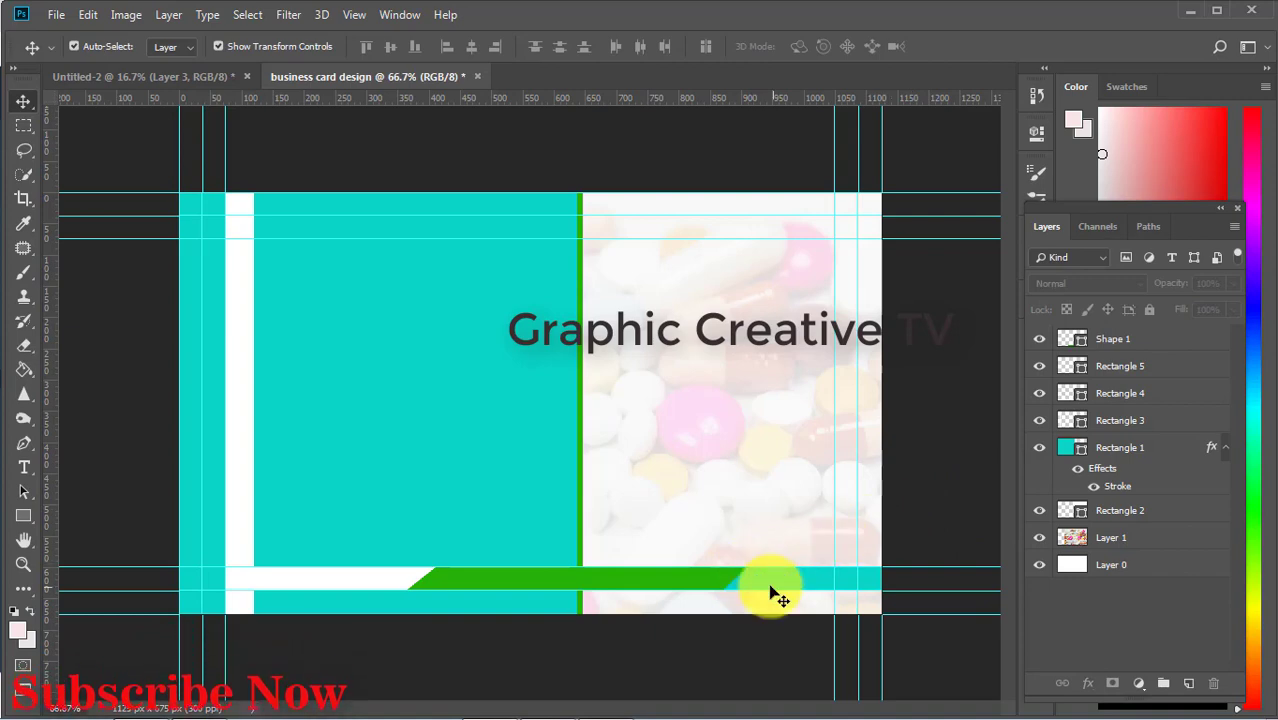
left_click(774, 594)
left_click(945, 478)
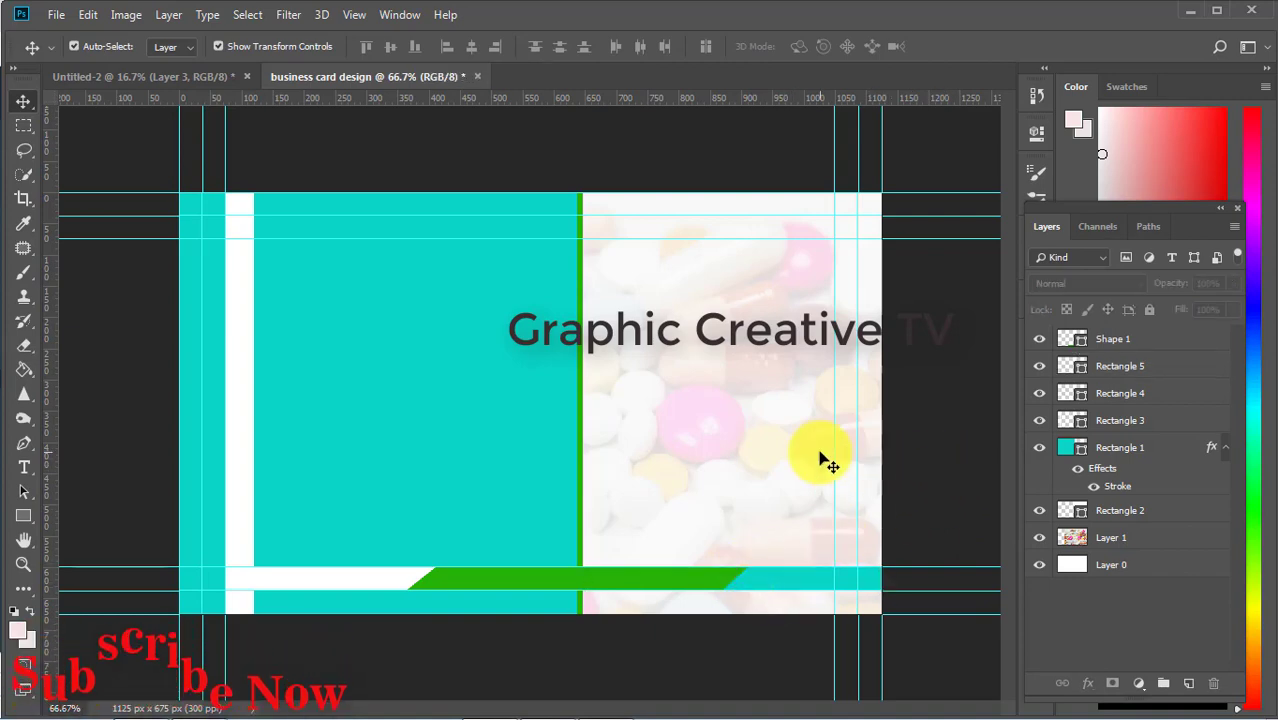
Step: Type the person's first name as a new text layer on the teal panel
left_click(25, 467)
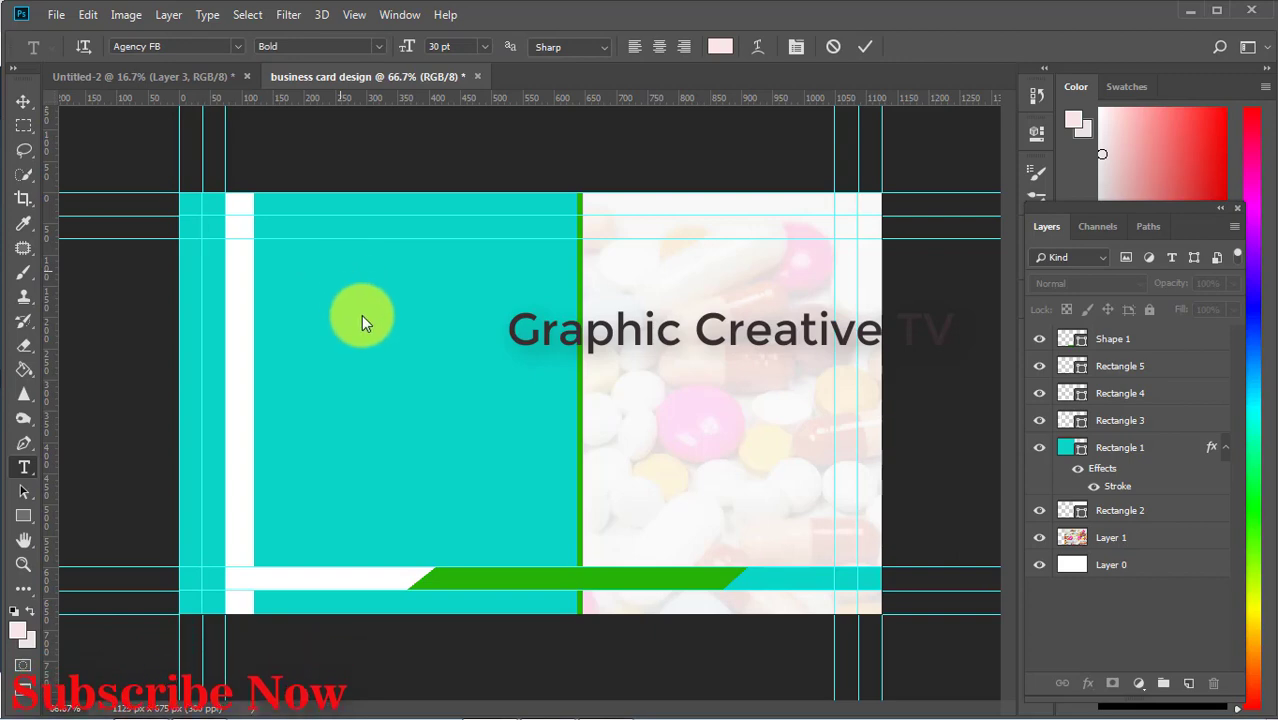
type("SS")
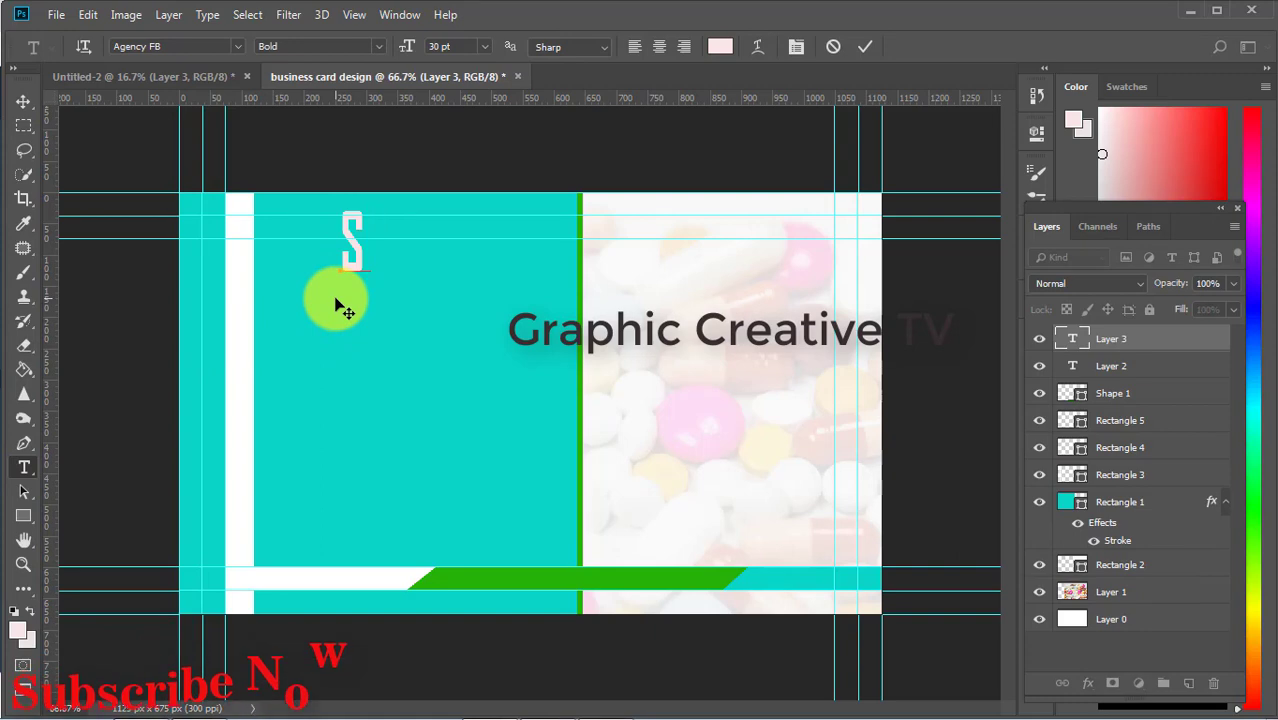
left_click(796, 46)
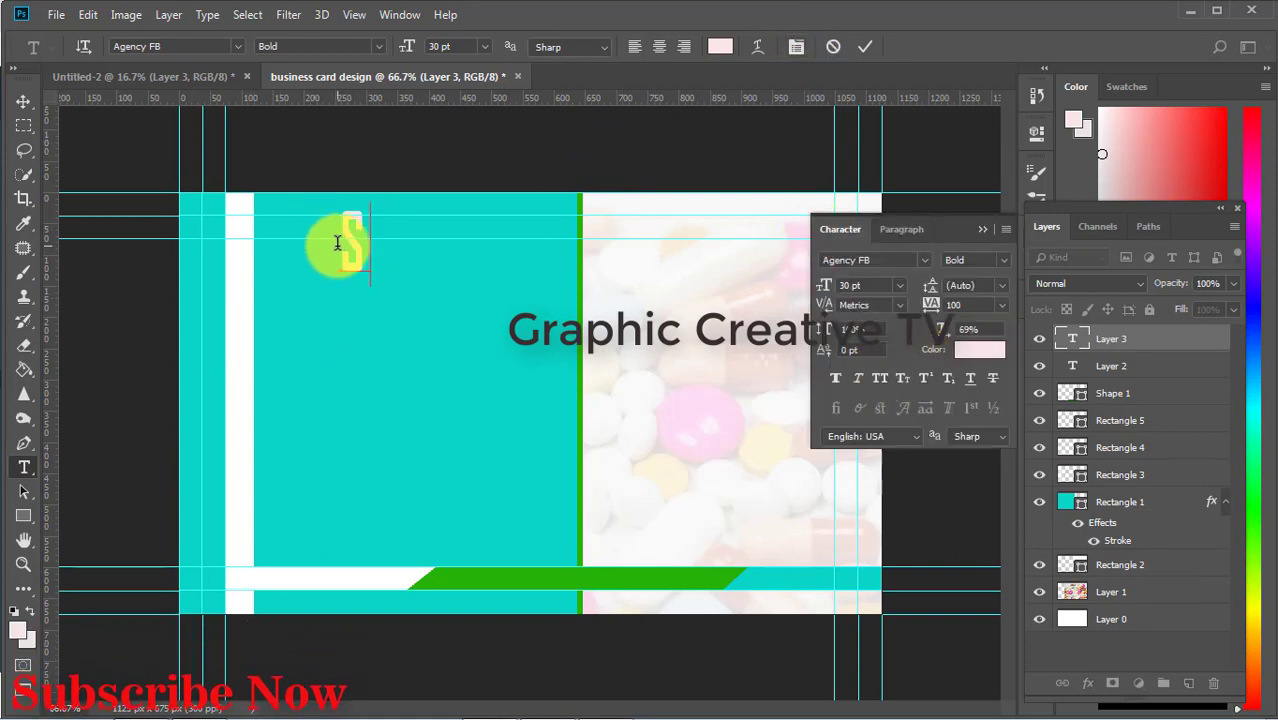
type("im")
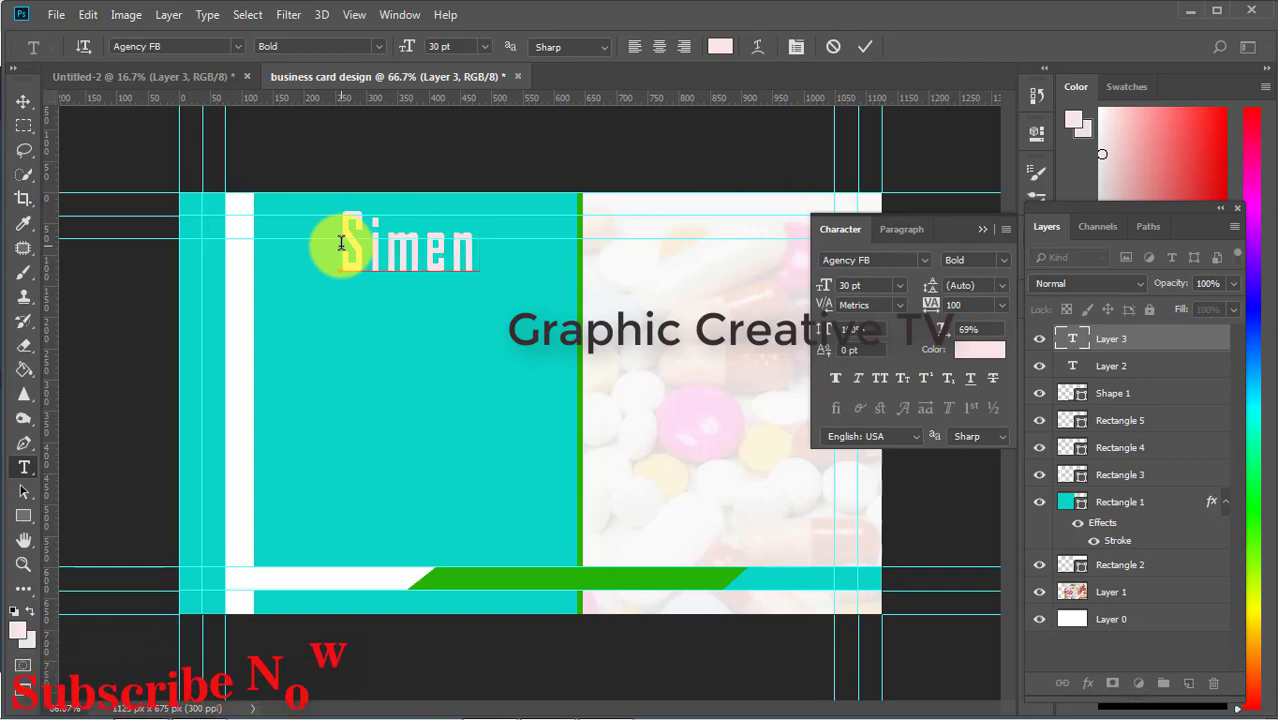
type("eon")
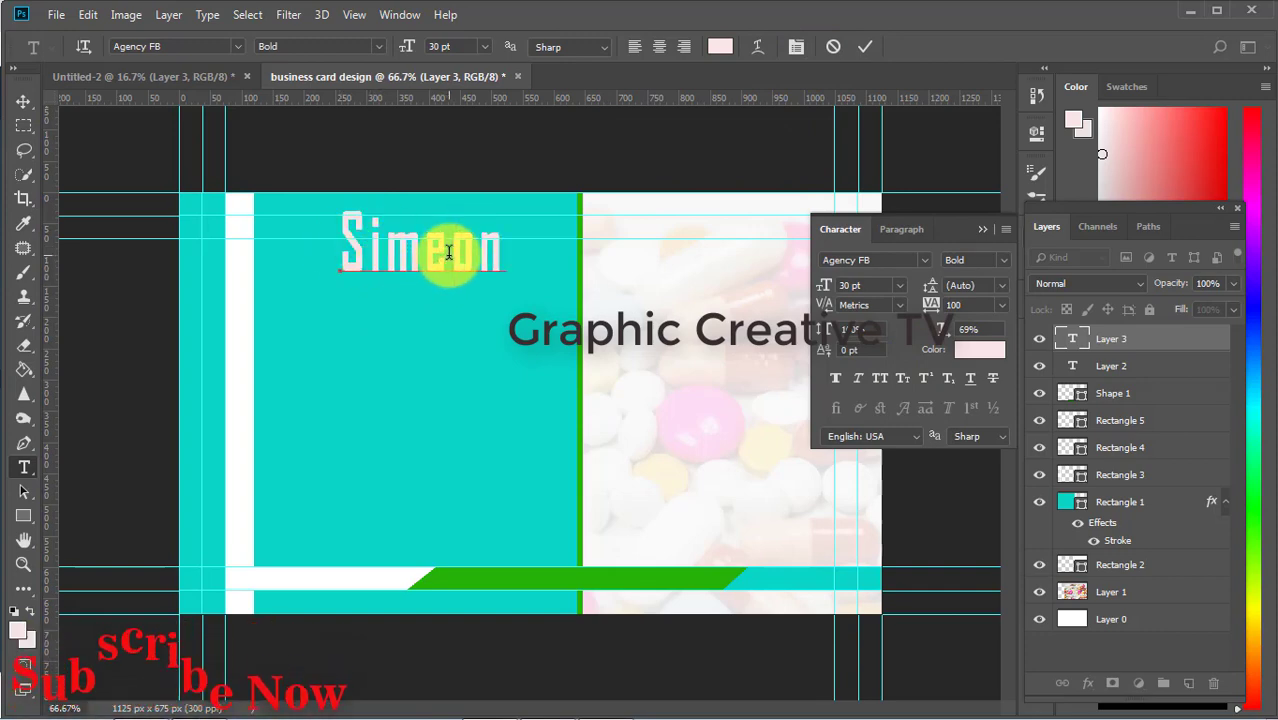
left_click(23, 101)
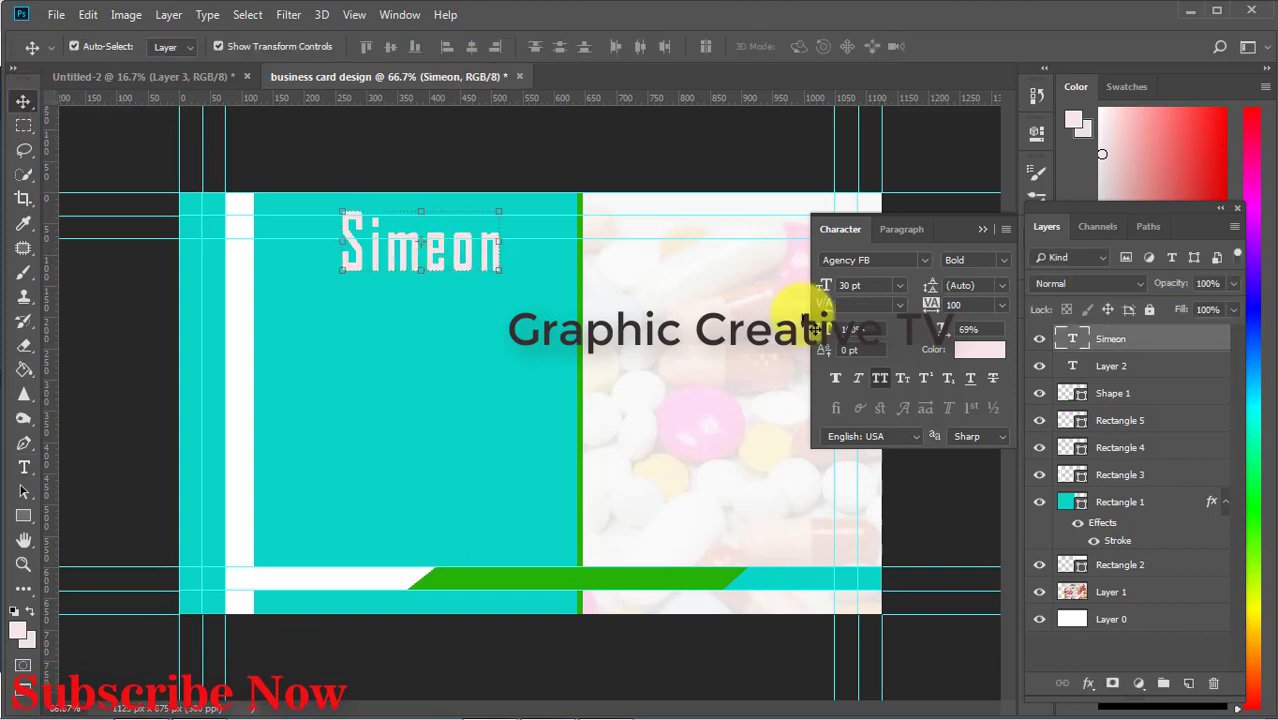
Step: Make the name white, 24 pt, in Agency FB Bold
left_click(974, 356)
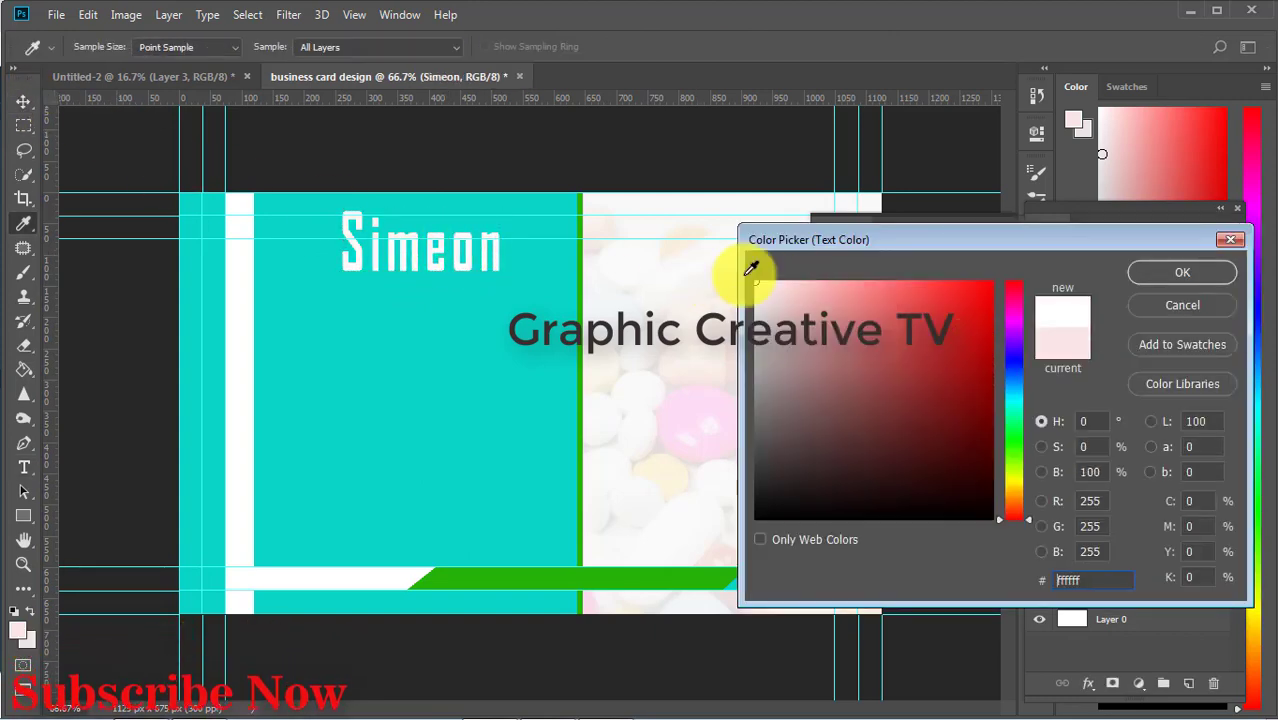
left_click(1182, 272)
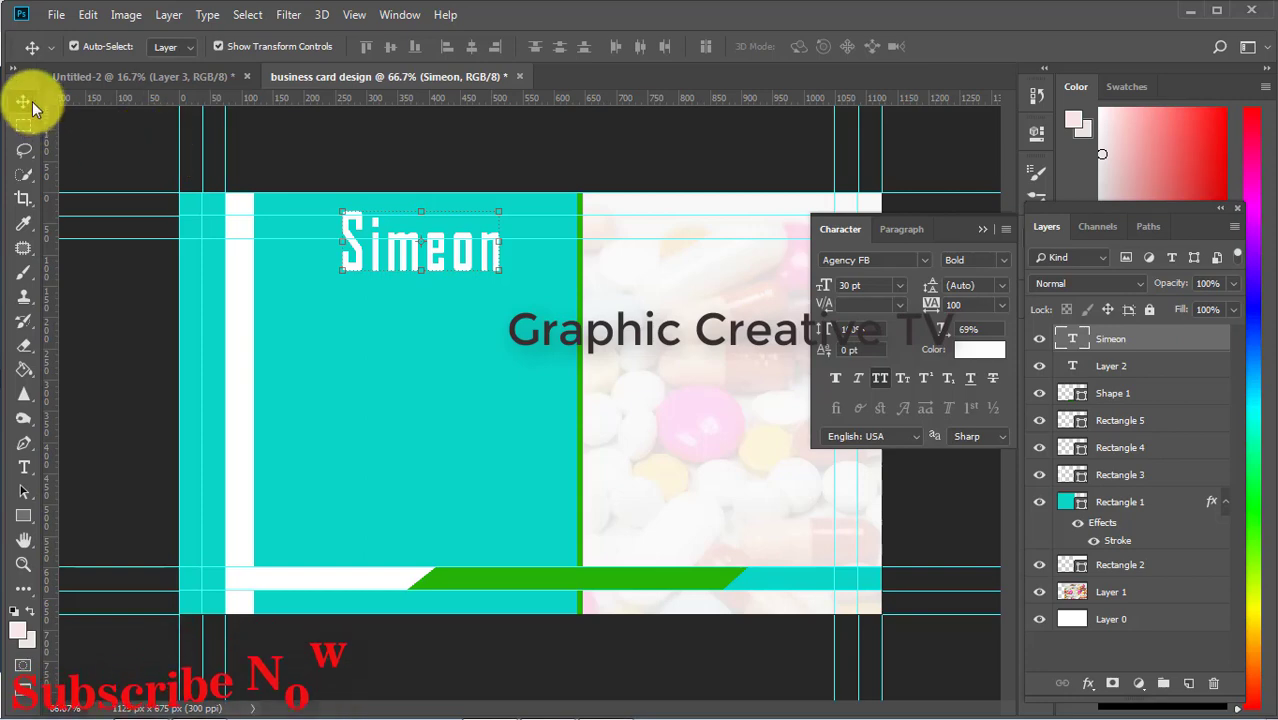
left_click(447, 258)
left_click(900, 287)
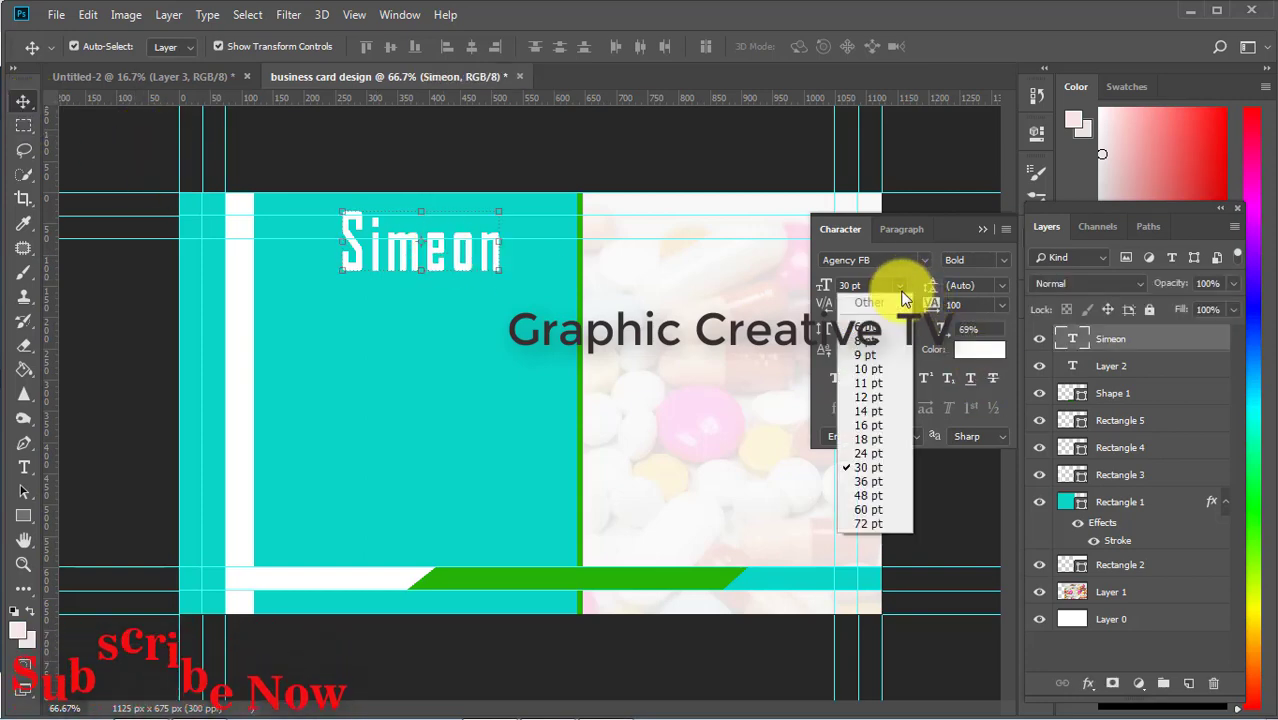
left_click(876, 453)
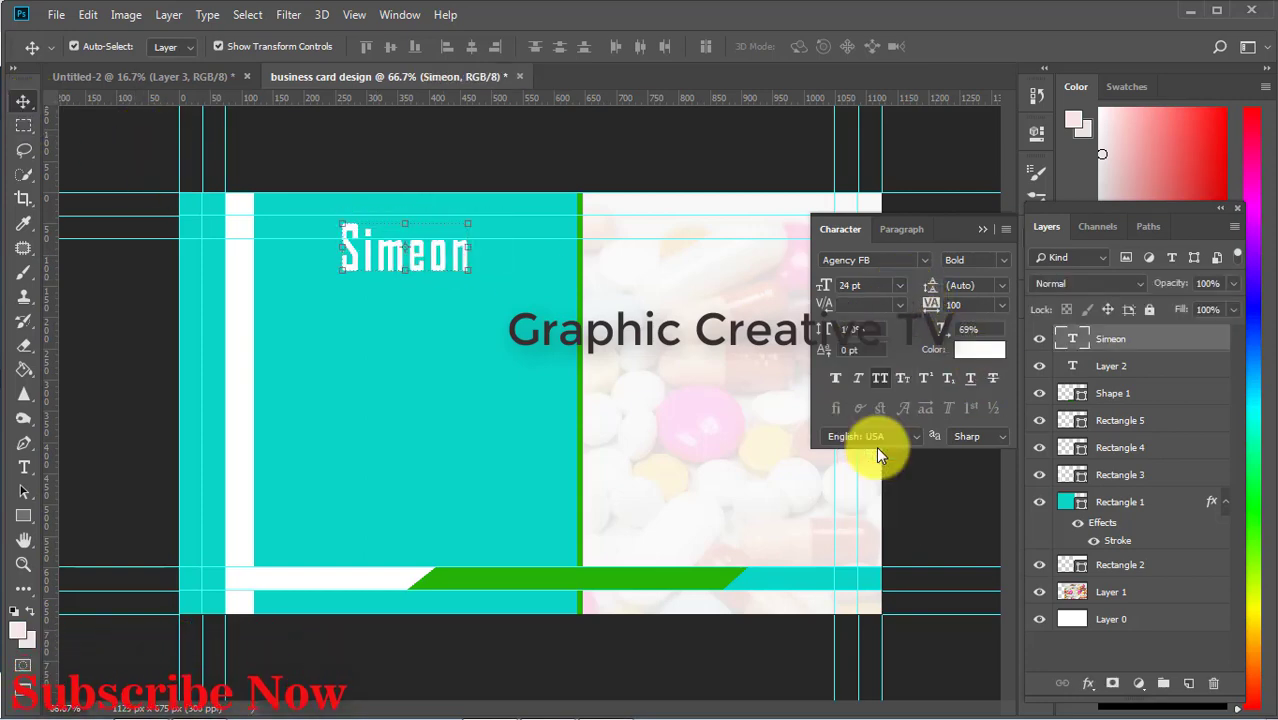
left_click(925, 257)
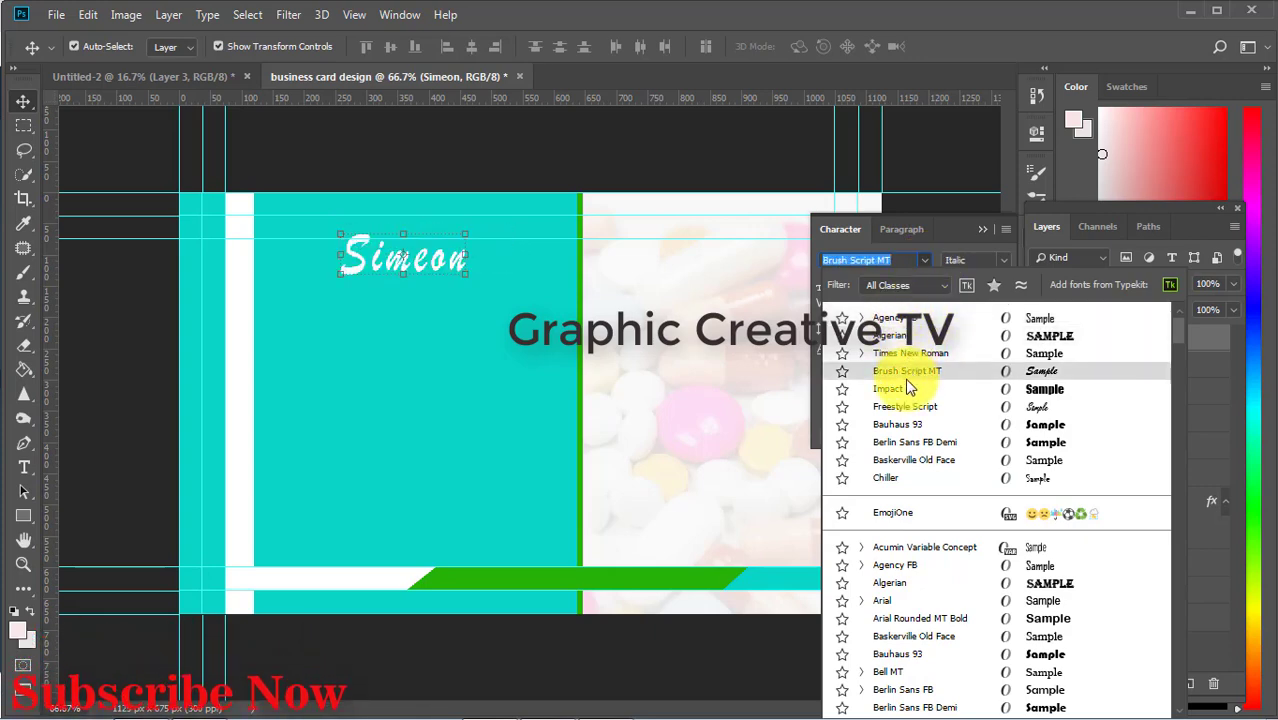
left_click(890, 318)
Step: Scale the name down to about 79% and nudge it into position
mouse_move(440, 262)
left_mouse_down()
mouse_move(440, 277)
mouse_move(467, 288)
mouse_move(441, 267)
left_mouse_up()
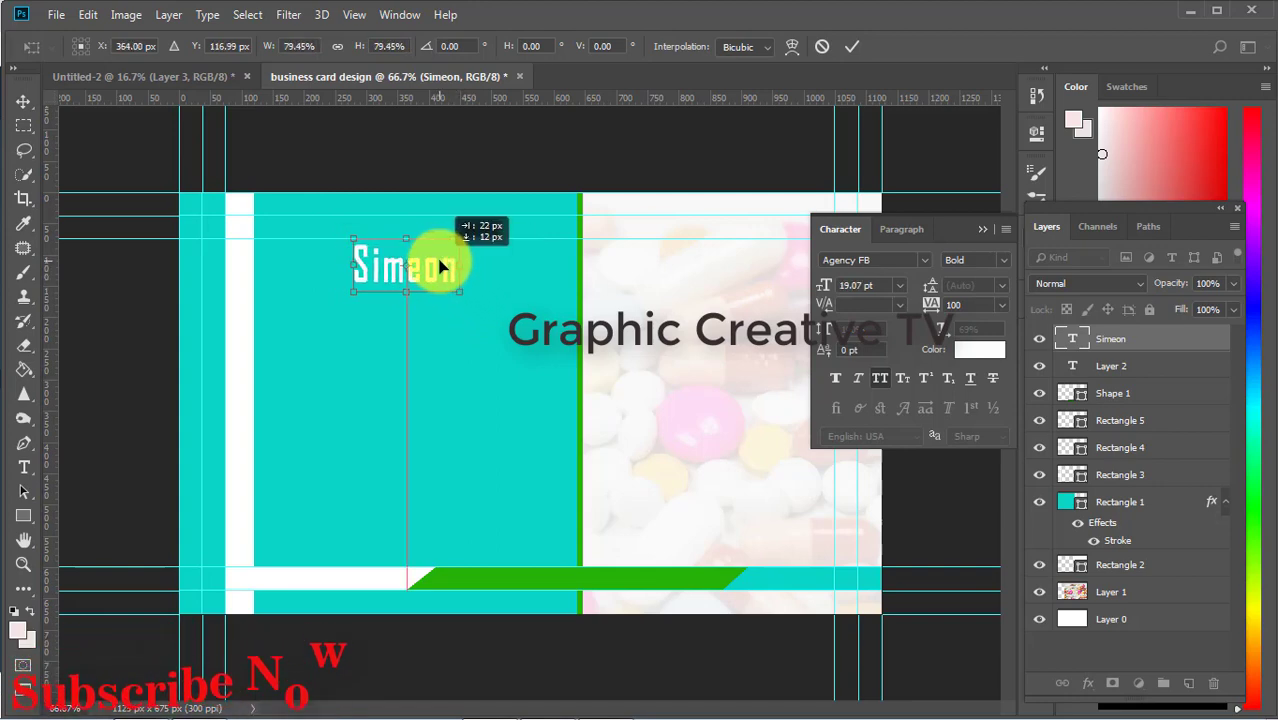
key("Return")
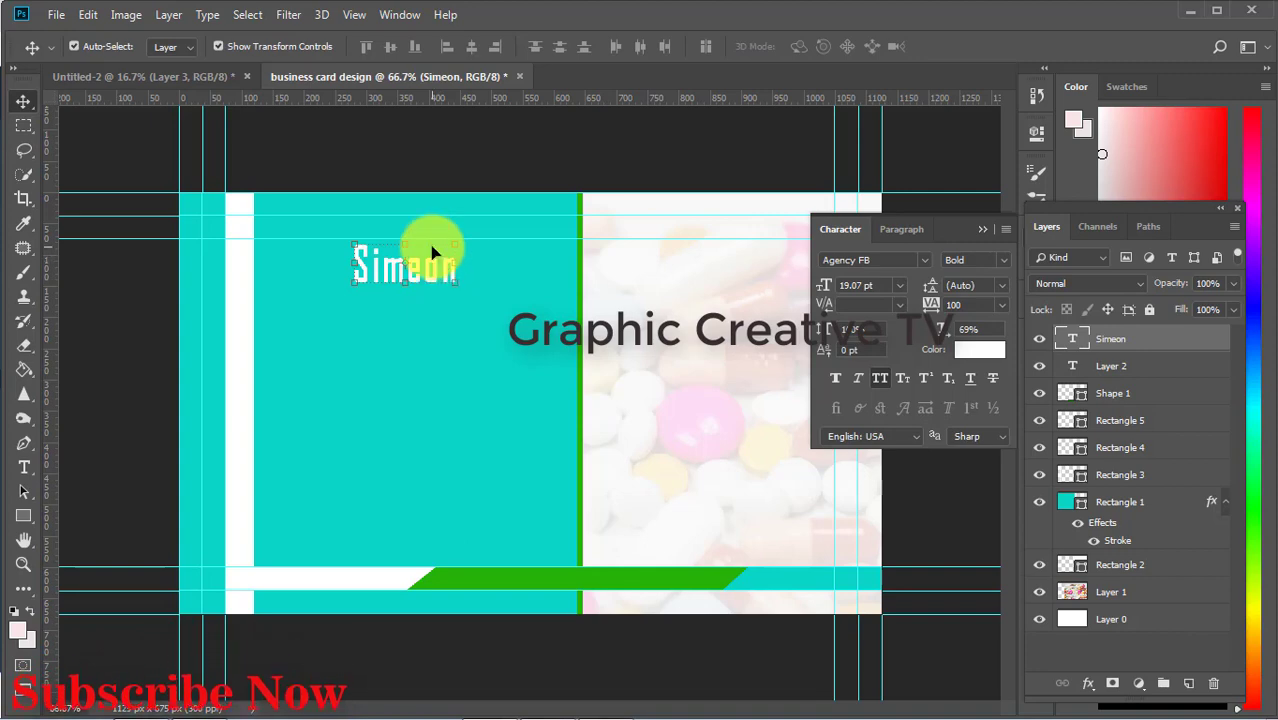
left_click(588, 330)
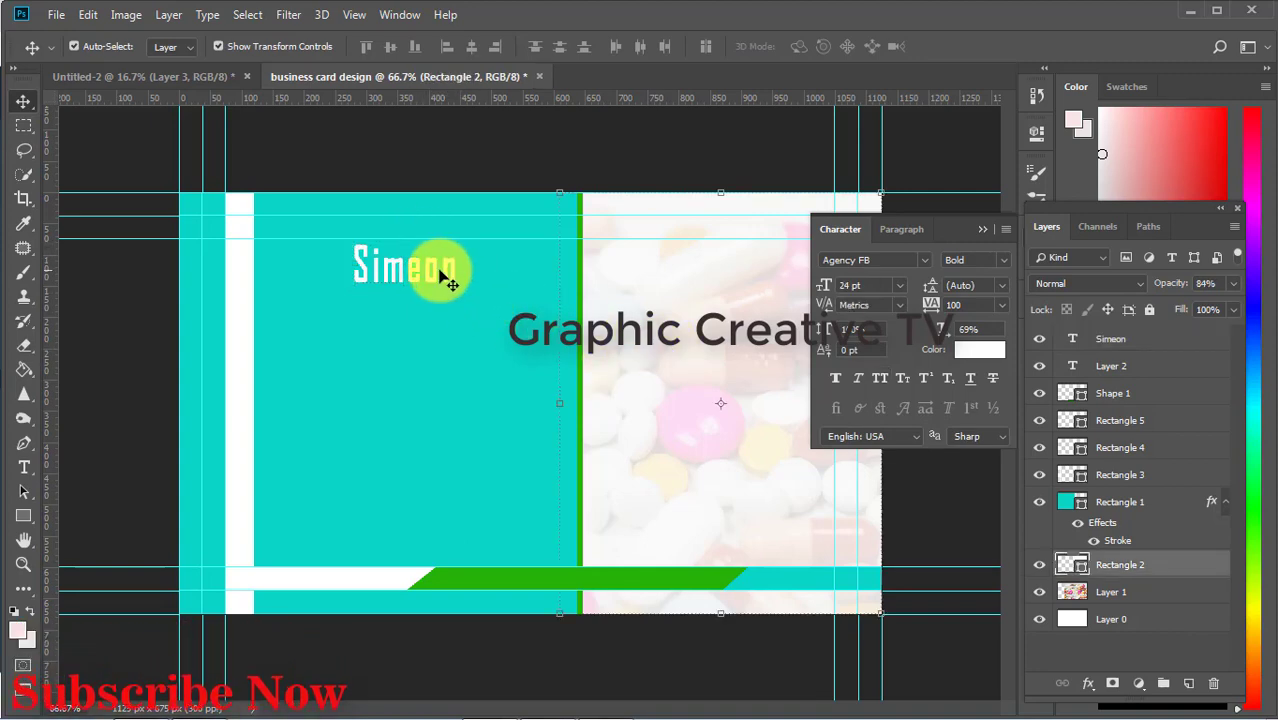
left_click(408, 270)
left_click_drag(400, 273, 402, 273)
Step: Fix the last letter of the name text so it reads as the full name
left_click(507, 177)
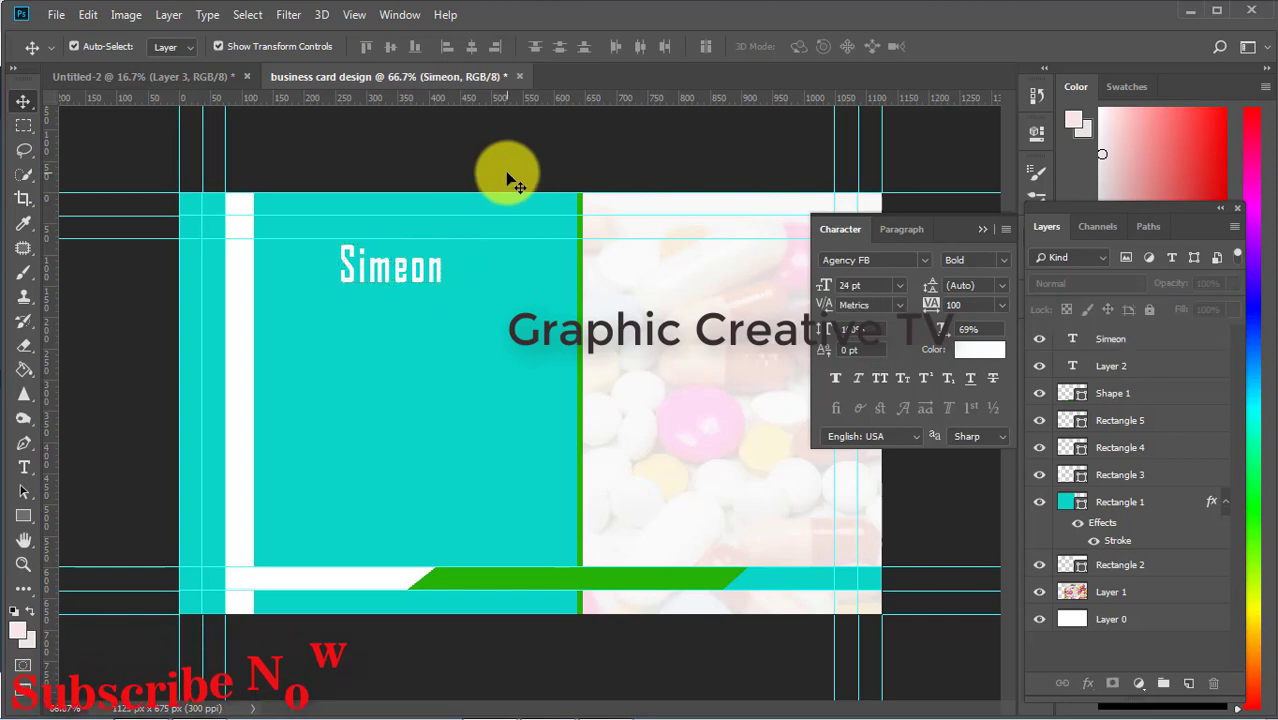
left_click(28, 468)
left_click(443, 268)
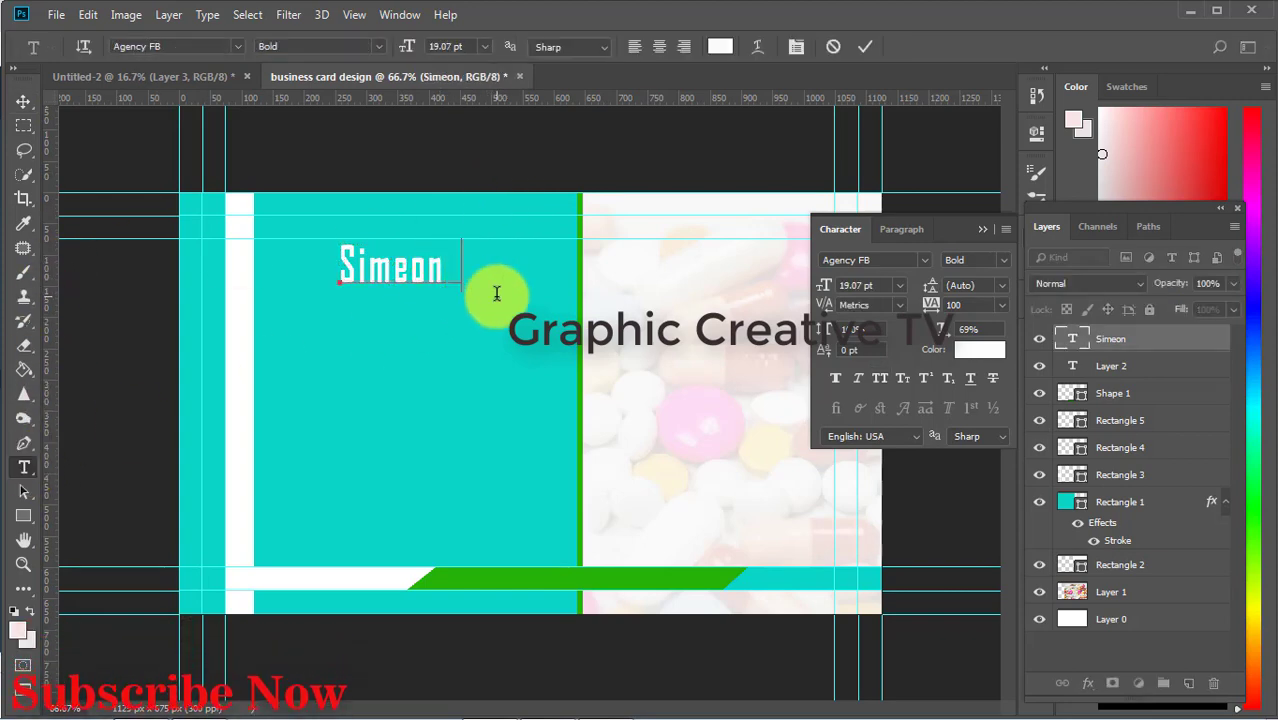
key("BackSpace")
type("oth")
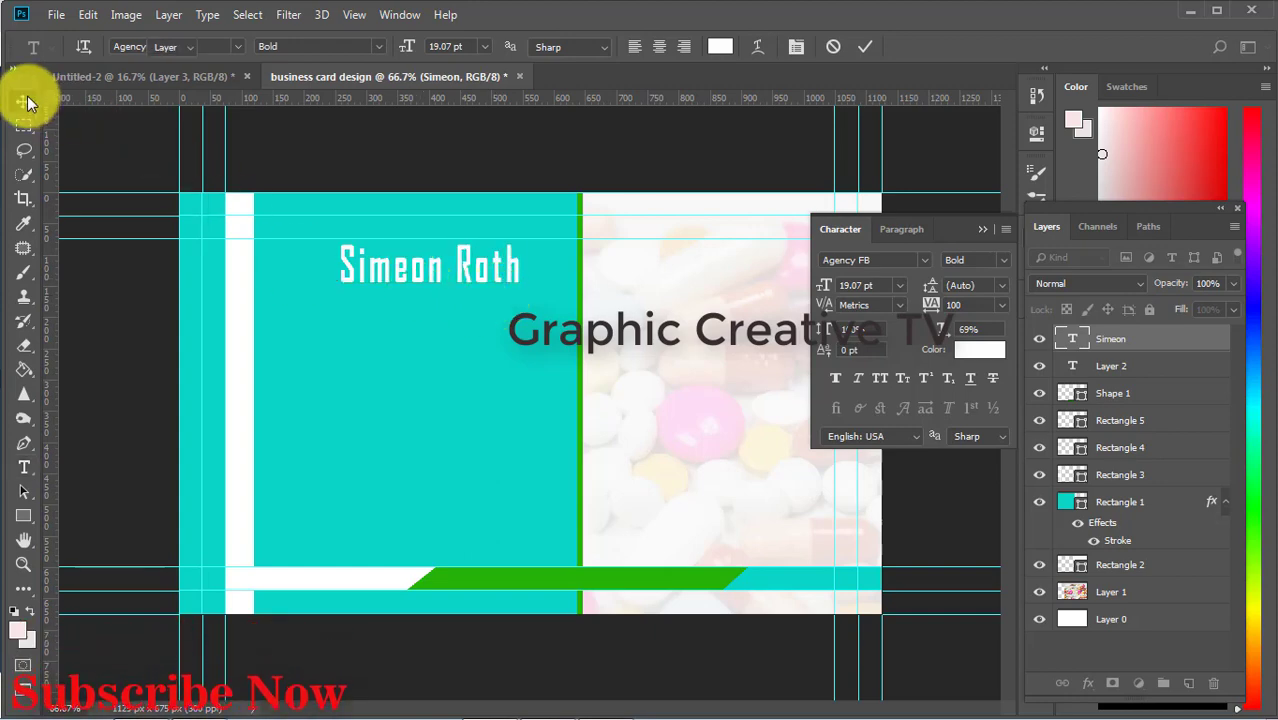
left_click(27, 102)
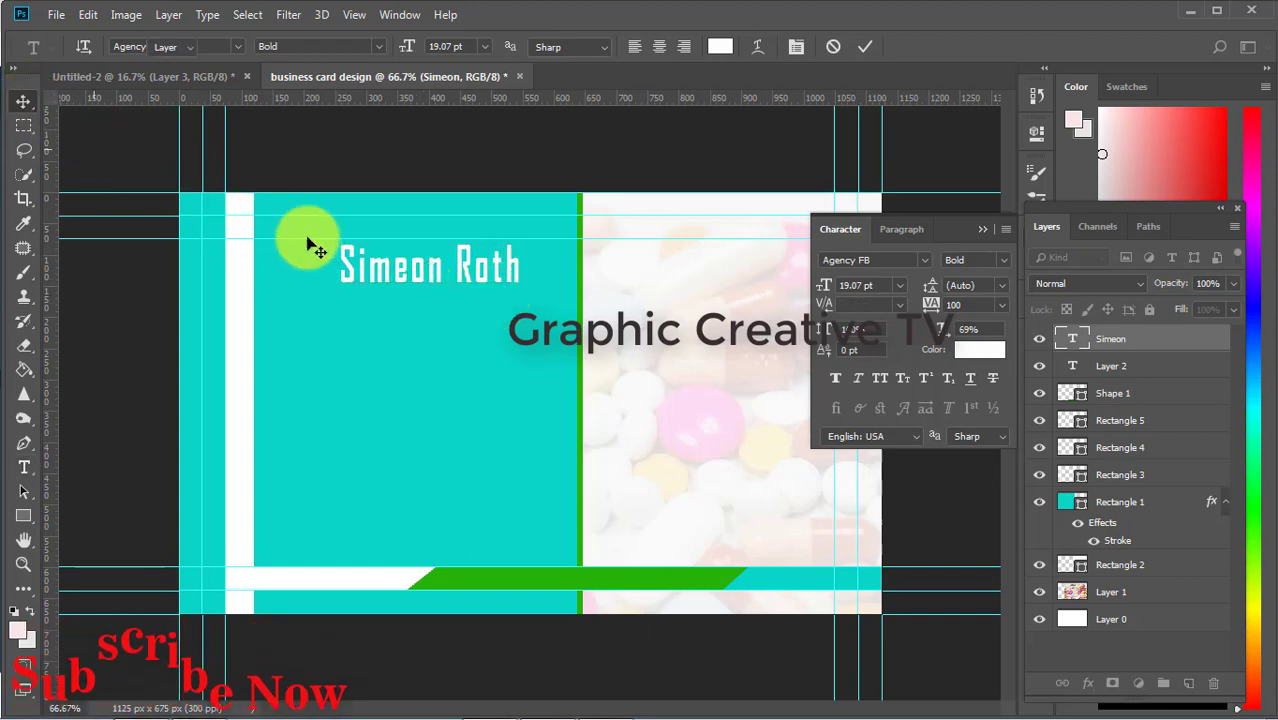
Step: Scale the full name down to about 14 pt and shift it slightly right
left_click_drag(485, 271, 460, 263)
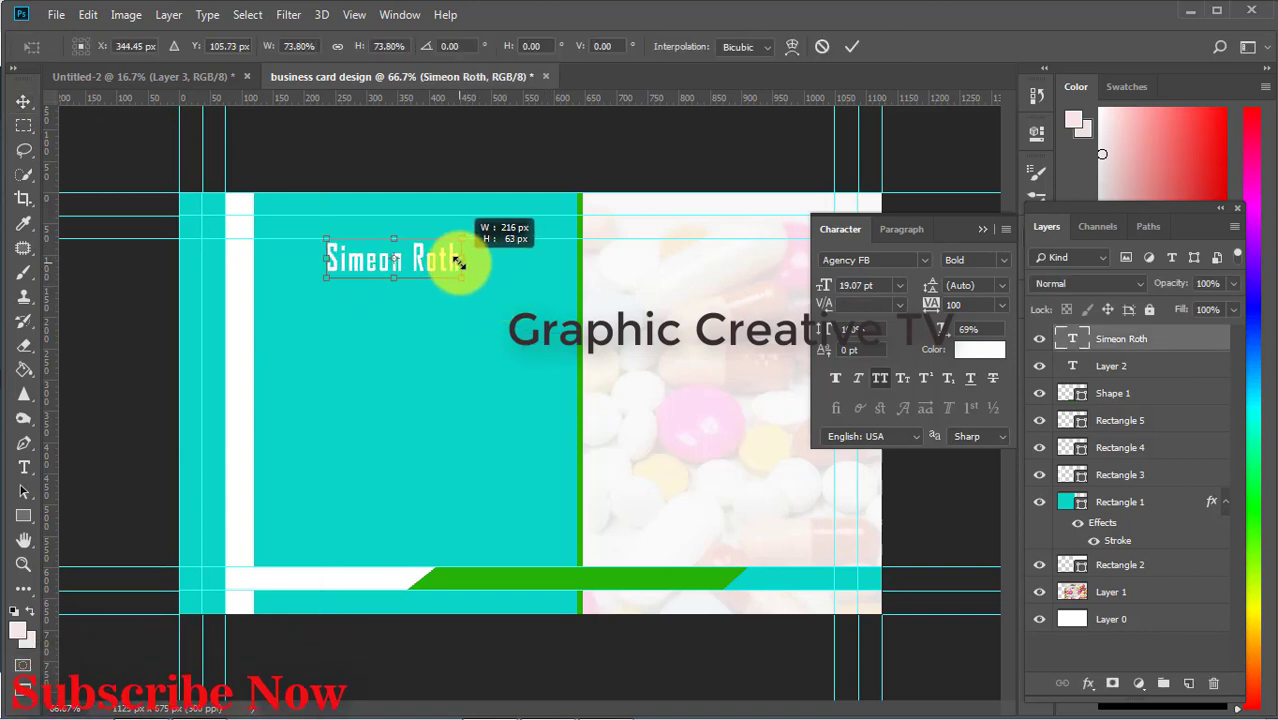
left_click(452, 258)
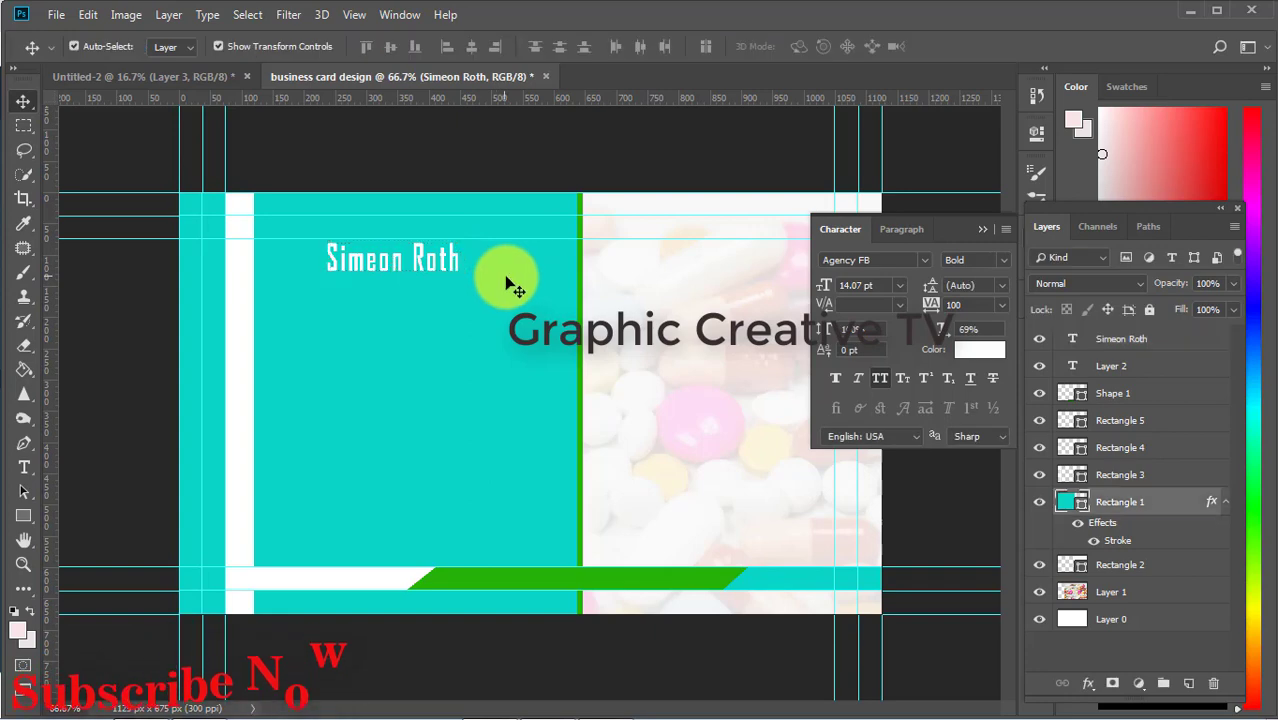
left_click_drag(452, 258, 464, 258)
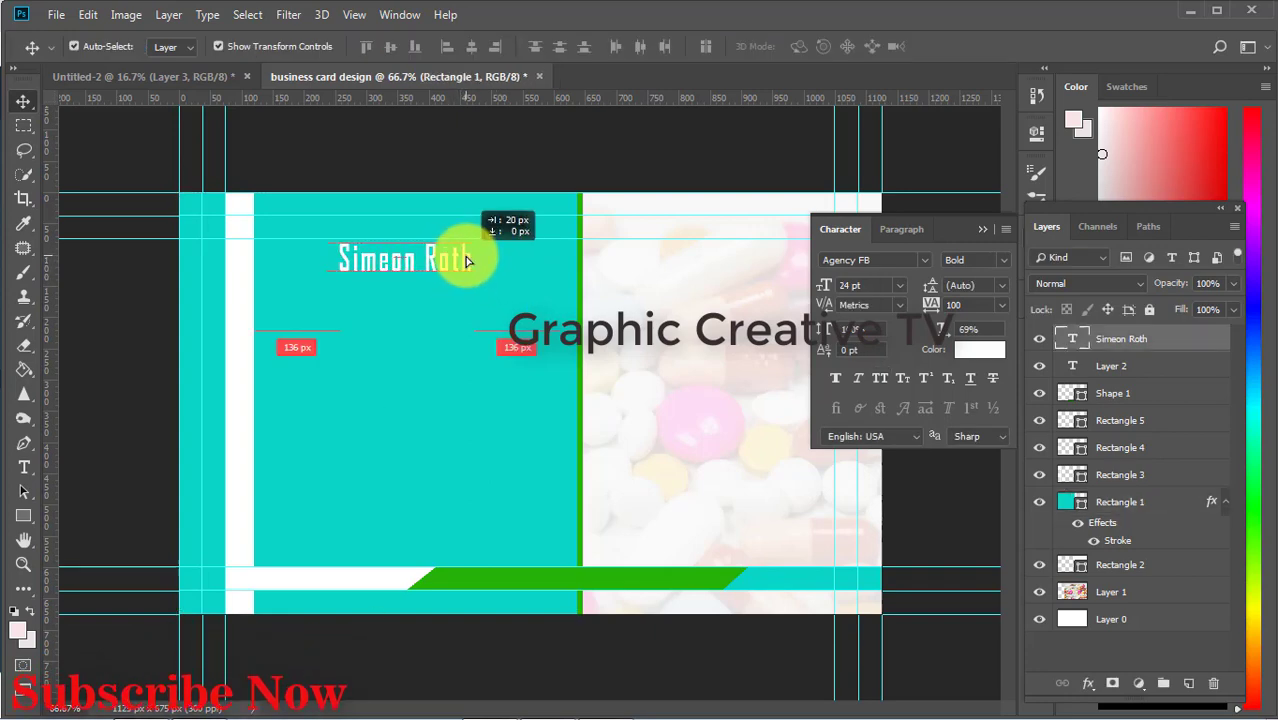
left_click(562, 171)
left_click(24, 467)
Step: Add the job title text and shrink it to about 7 pt beneath the name
left_click(383, 371)
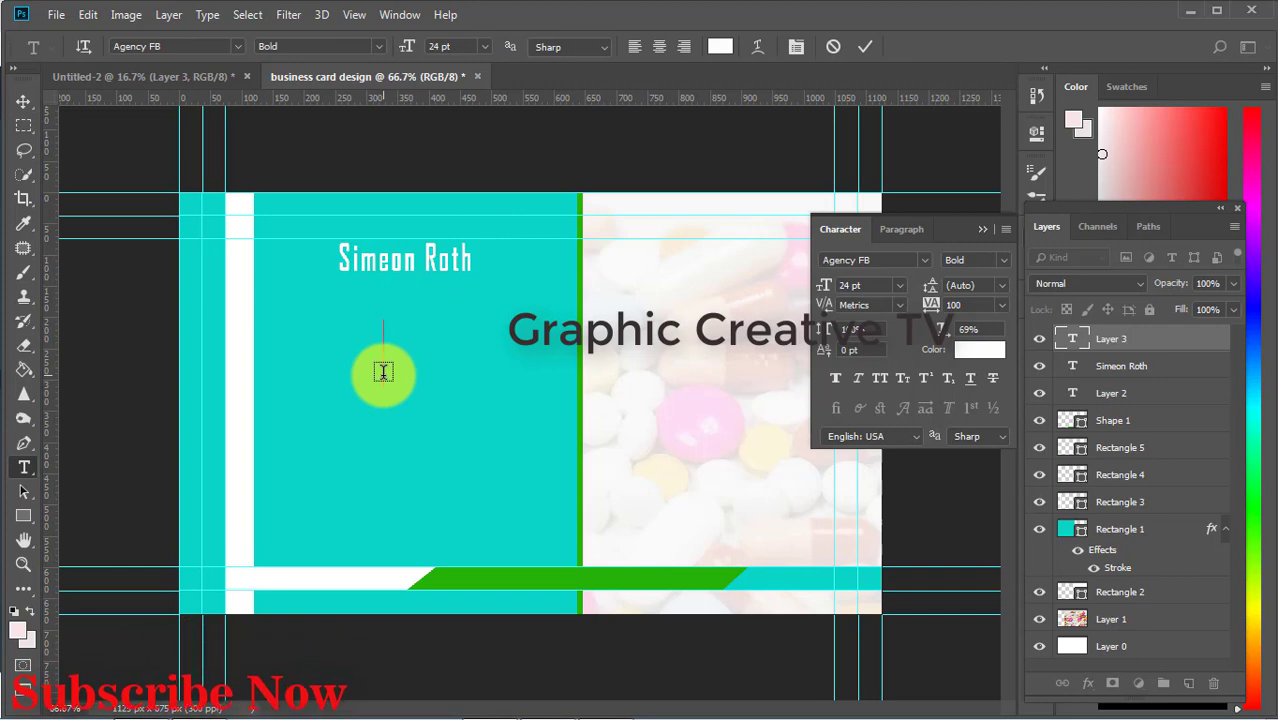
type("G")
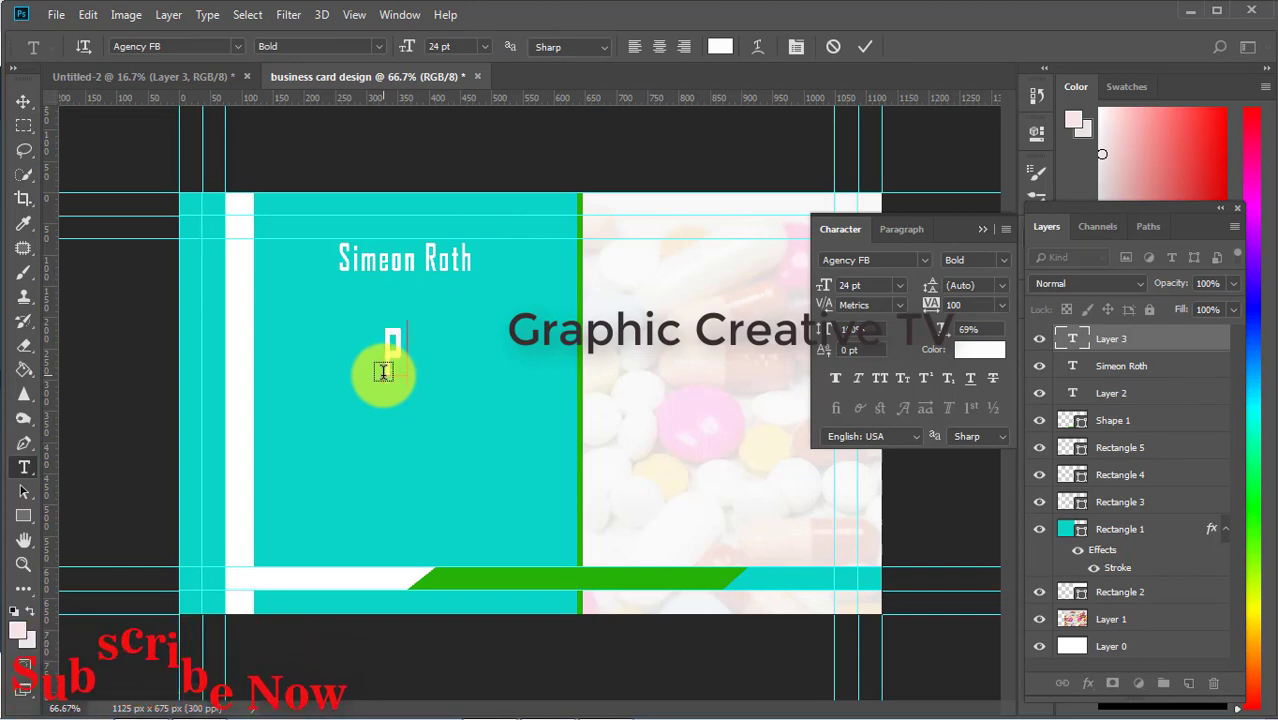
type("haem")
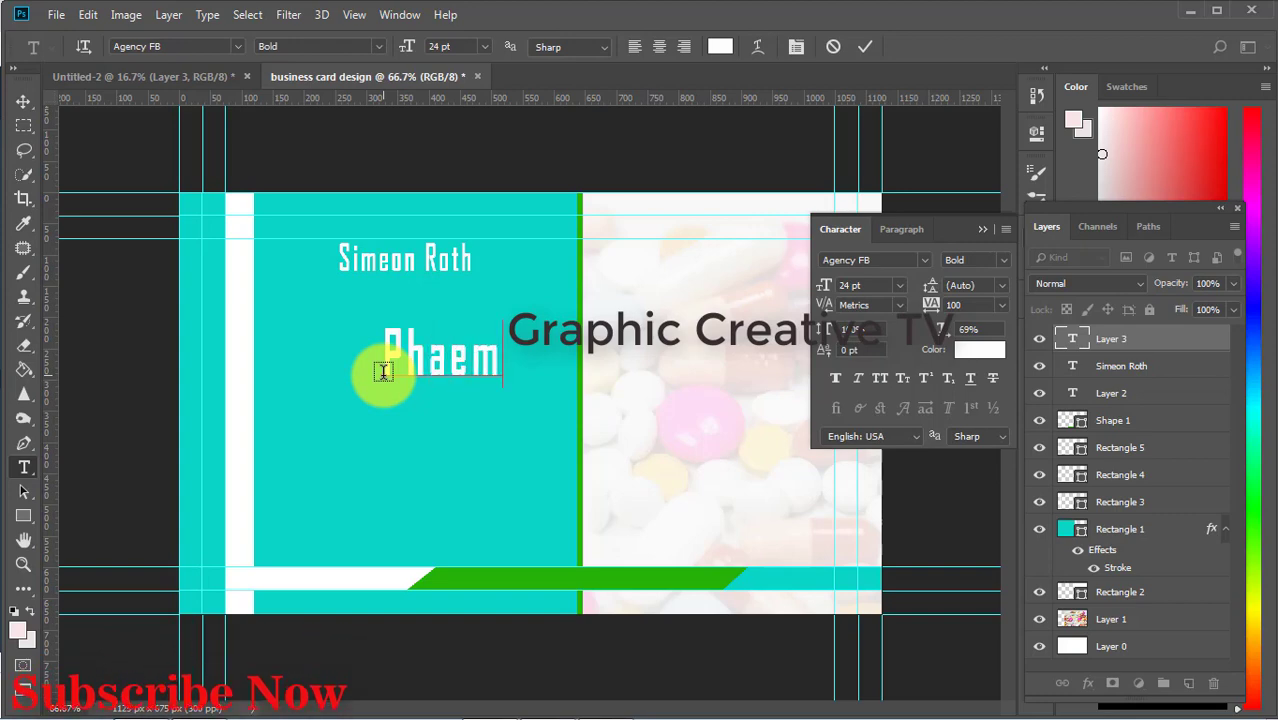
type("acy")
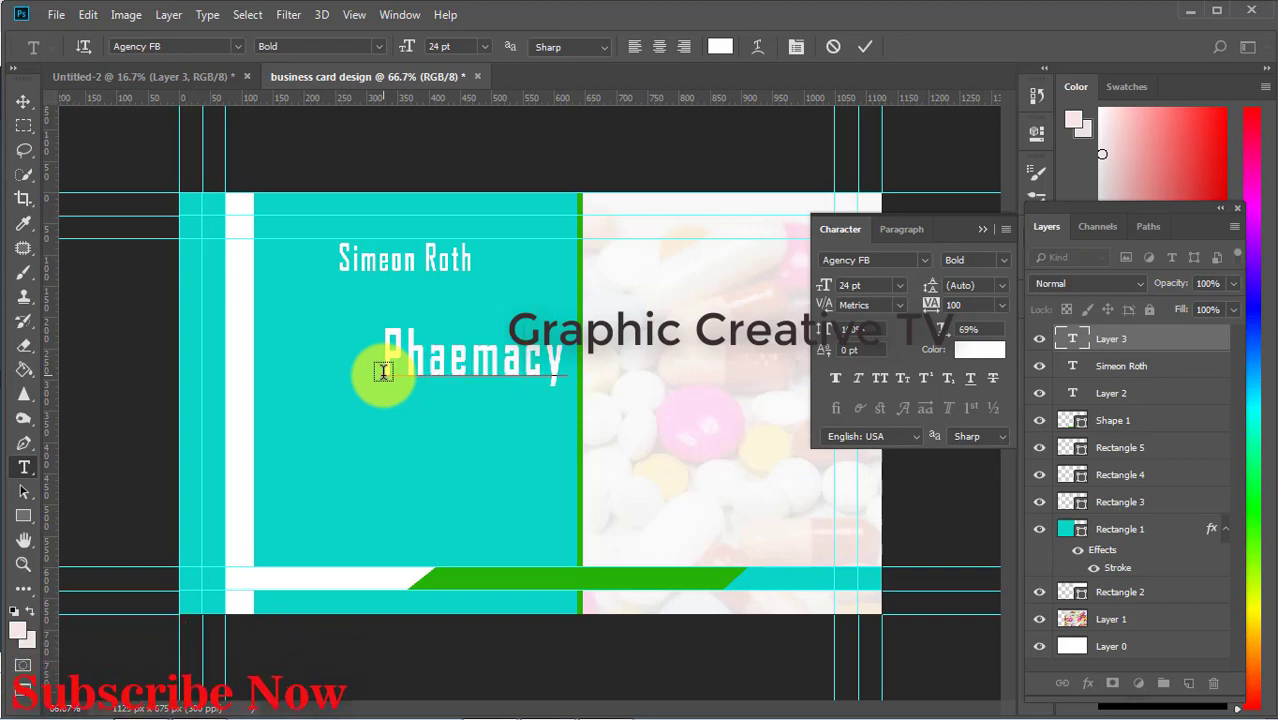
type(" Shop")
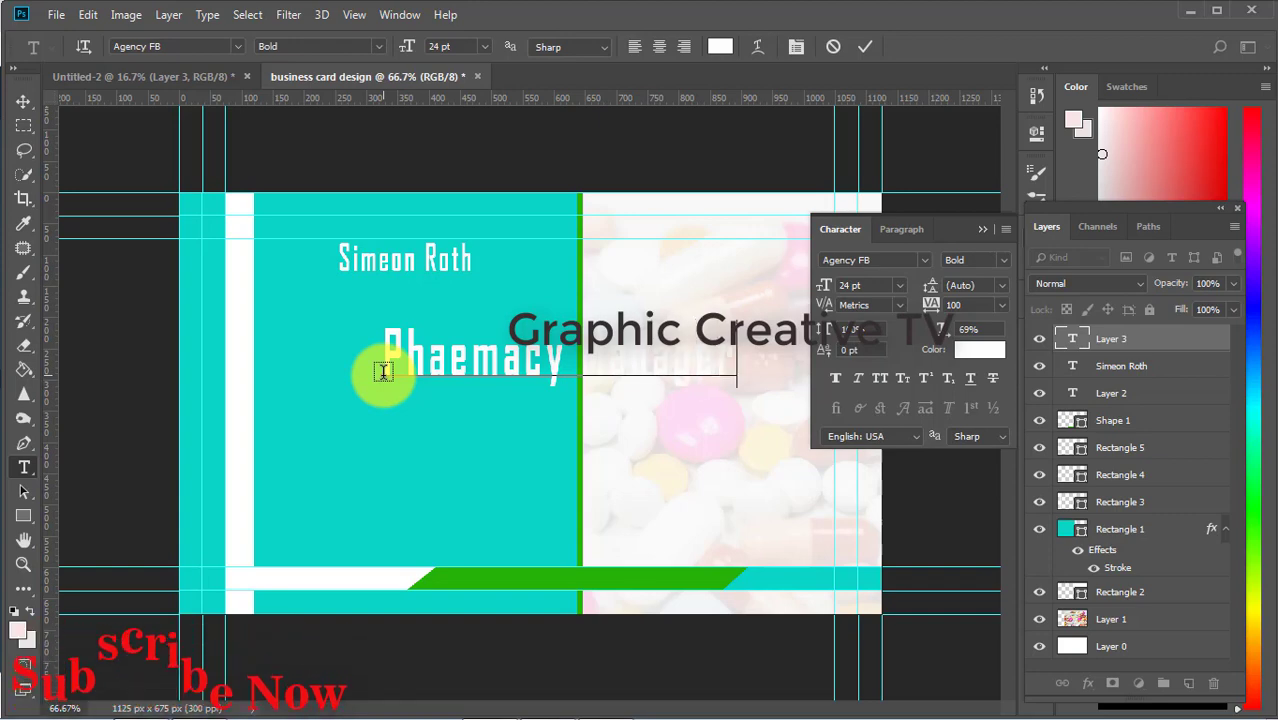
left_click(22, 101)
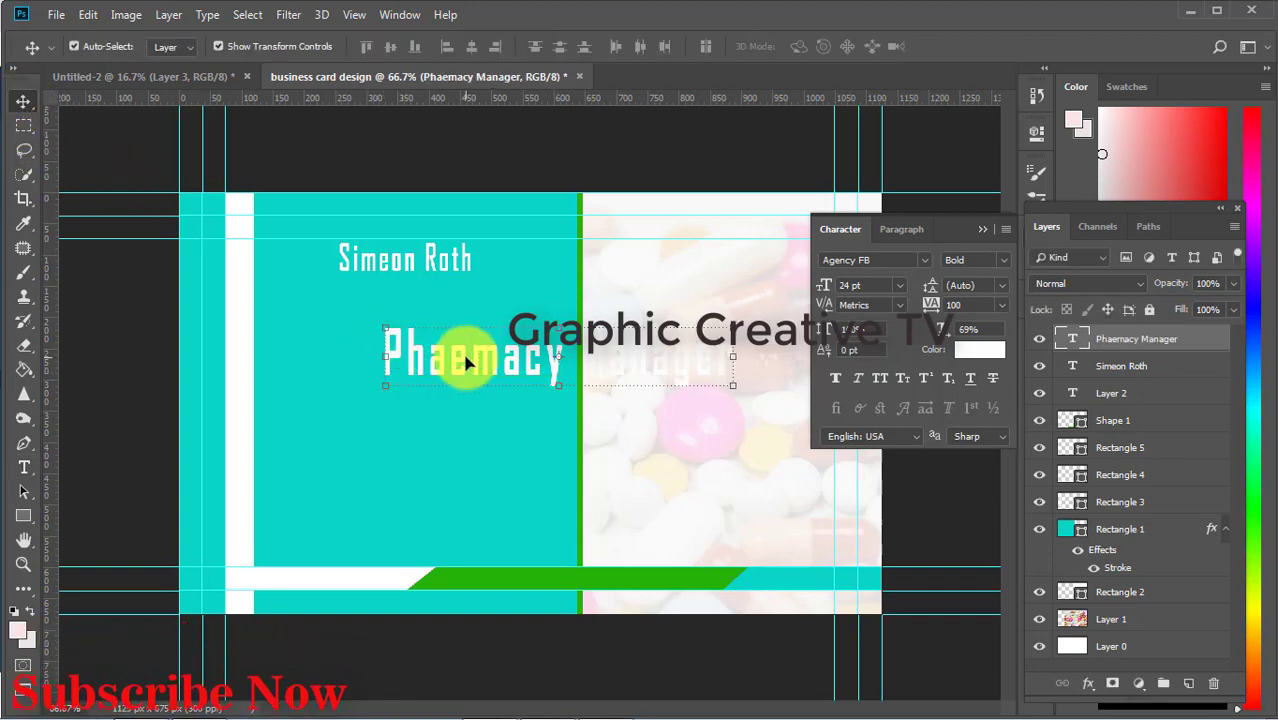
mouse_move(456, 355)
left_mouse_down()
mouse_move(300, 373)
mouse_move(326, 373)
left_mouse_up()
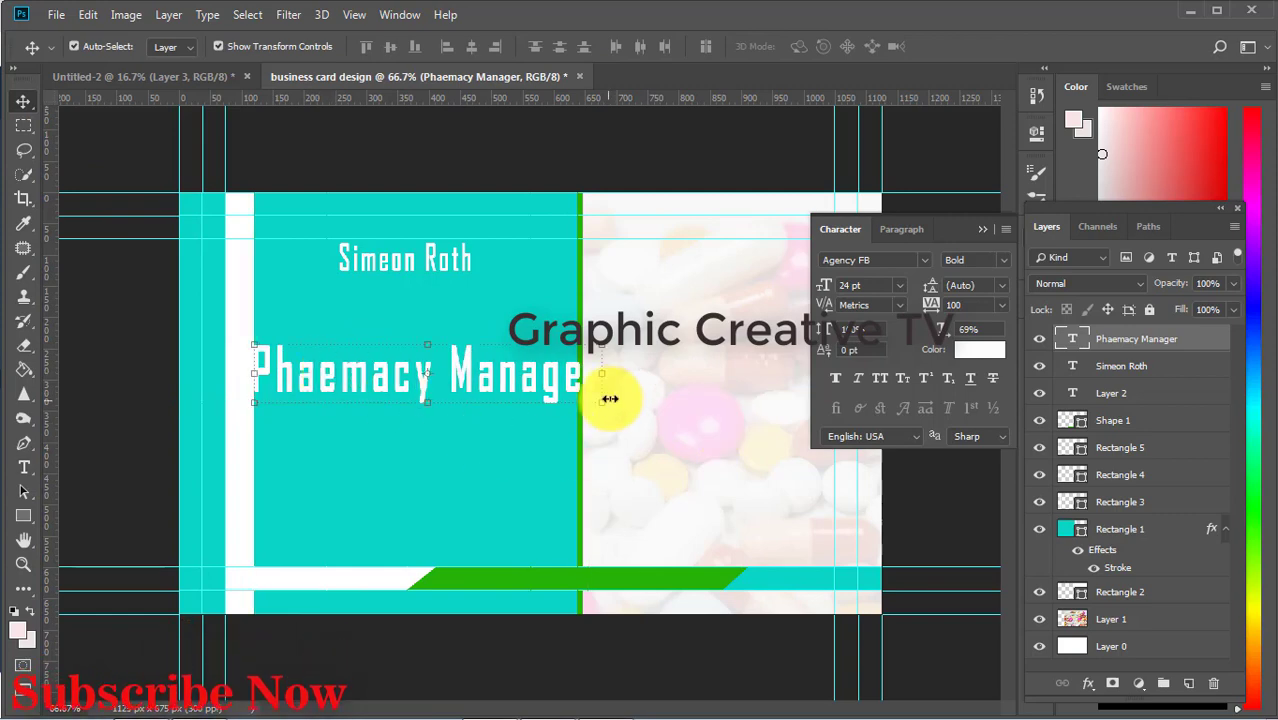
key("ctrl+t")
left_click_drag(601, 402, 385, 305)
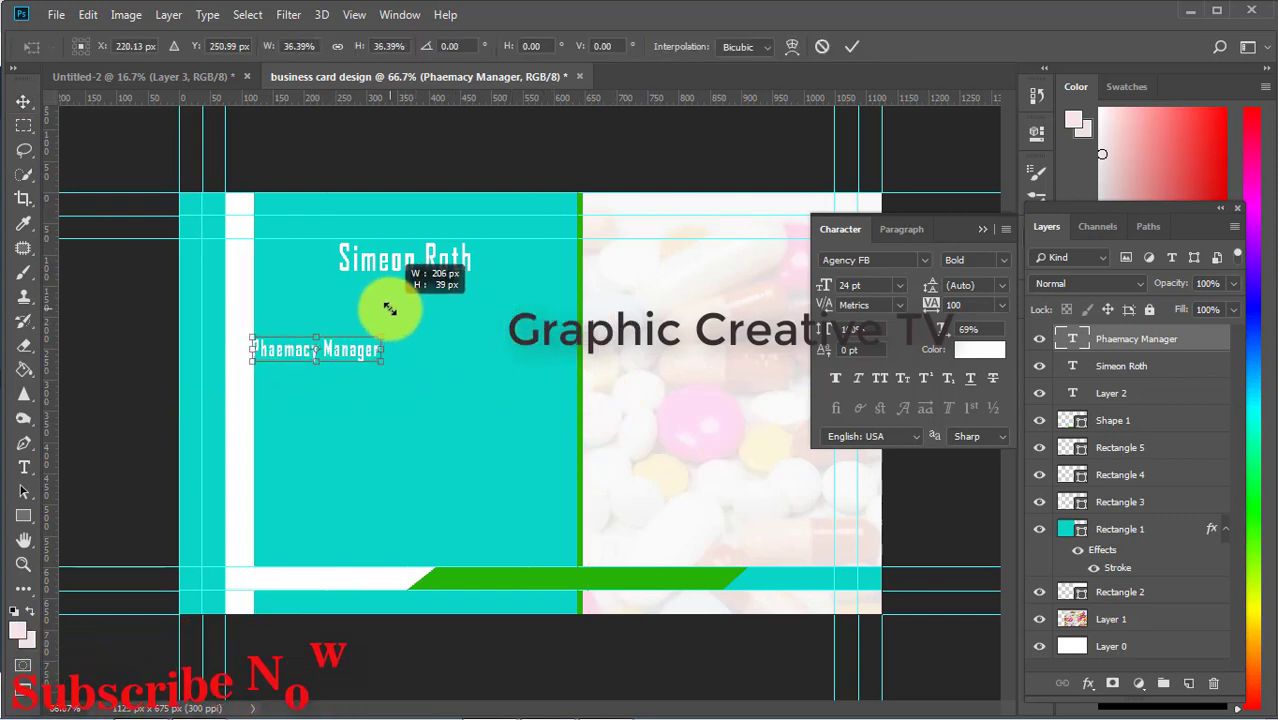
mouse_move(342, 348)
left_mouse_down()
mouse_move(474, 315)
mouse_move(446, 307)
left_mouse_up()
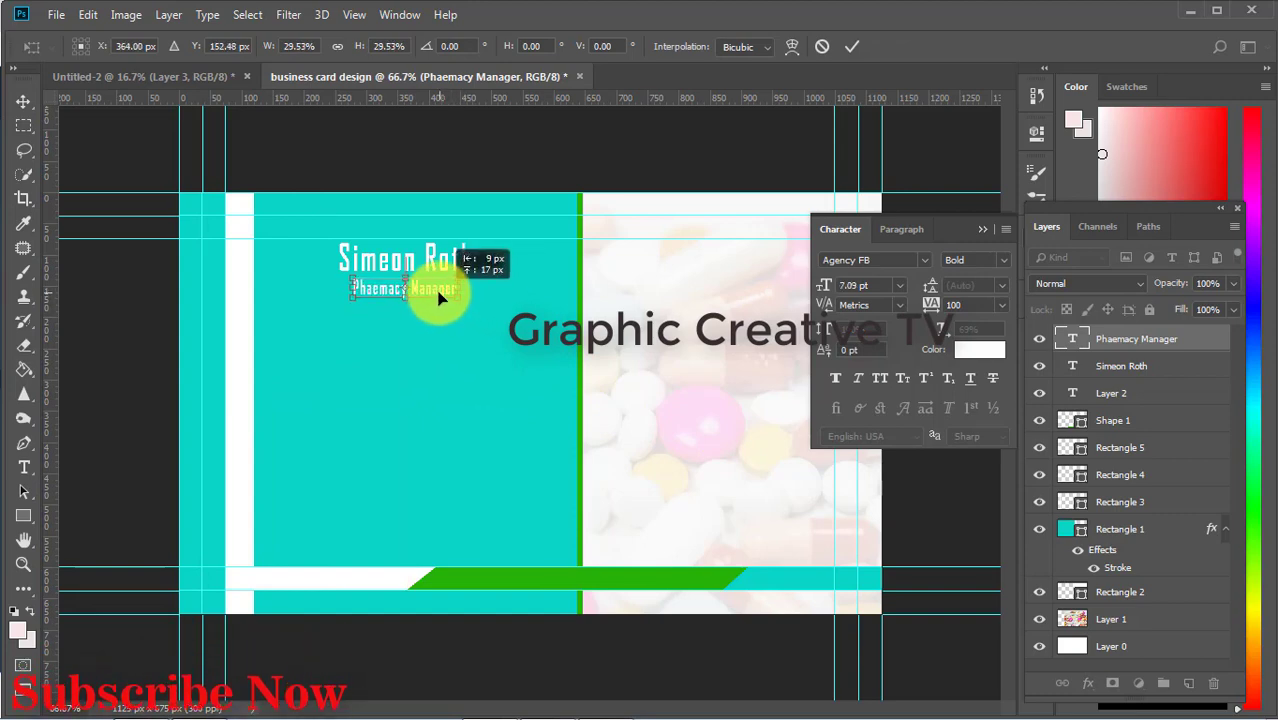
left_click_drag(438, 297, 444, 297)
key("Return")
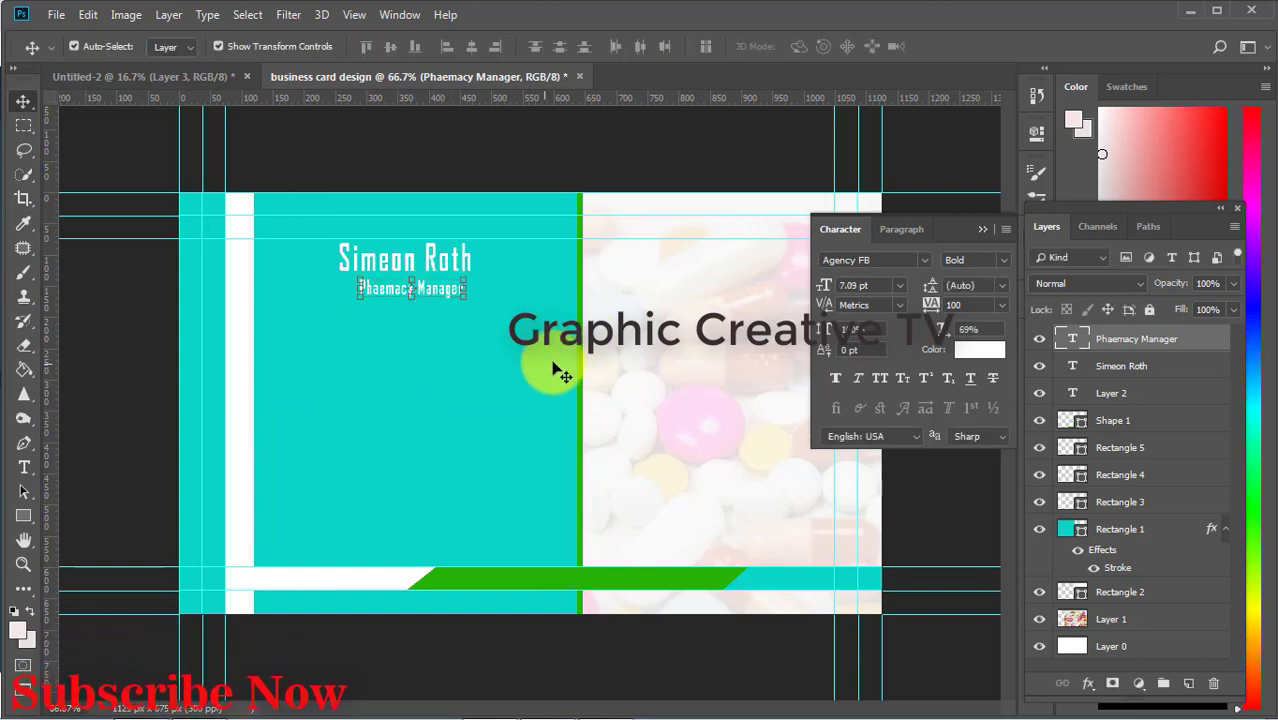
Step: Enlarge the name text slightly above the job title
left_click(558, 370)
left_click(449, 292)
left_click(446, 273)
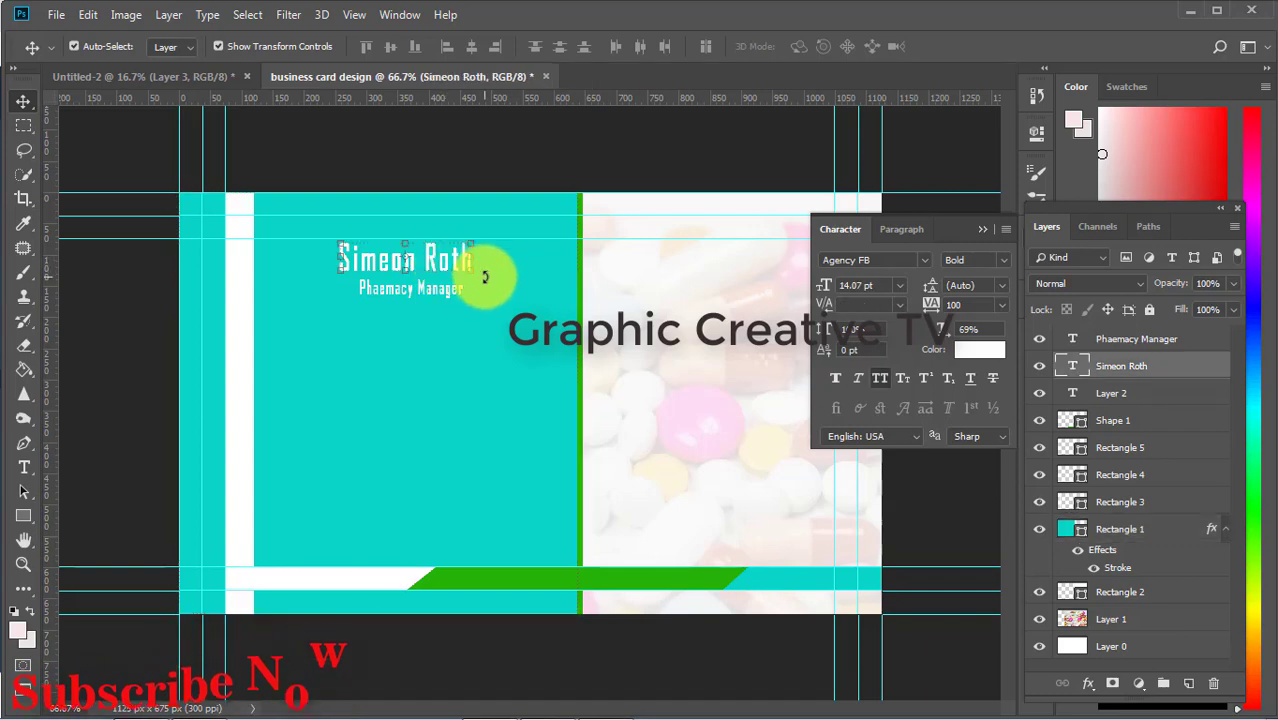
mouse_move(477, 274)
left_mouse_down()
mouse_move(490, 277)
mouse_move(436, 288)
left_mouse_up()
key("Return")
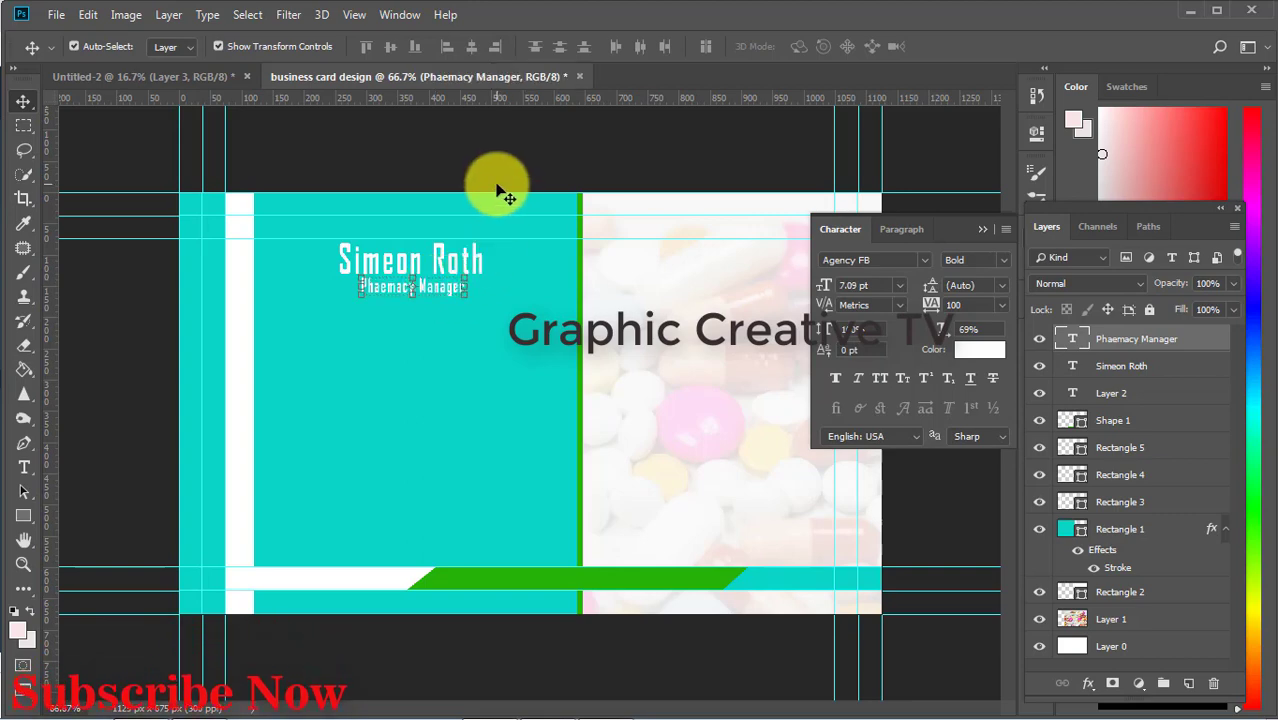
Step: Make the job title bold and correct its spelling to 'Pharmacy Manager'
left_click(841, 378)
left_click(129, 170)
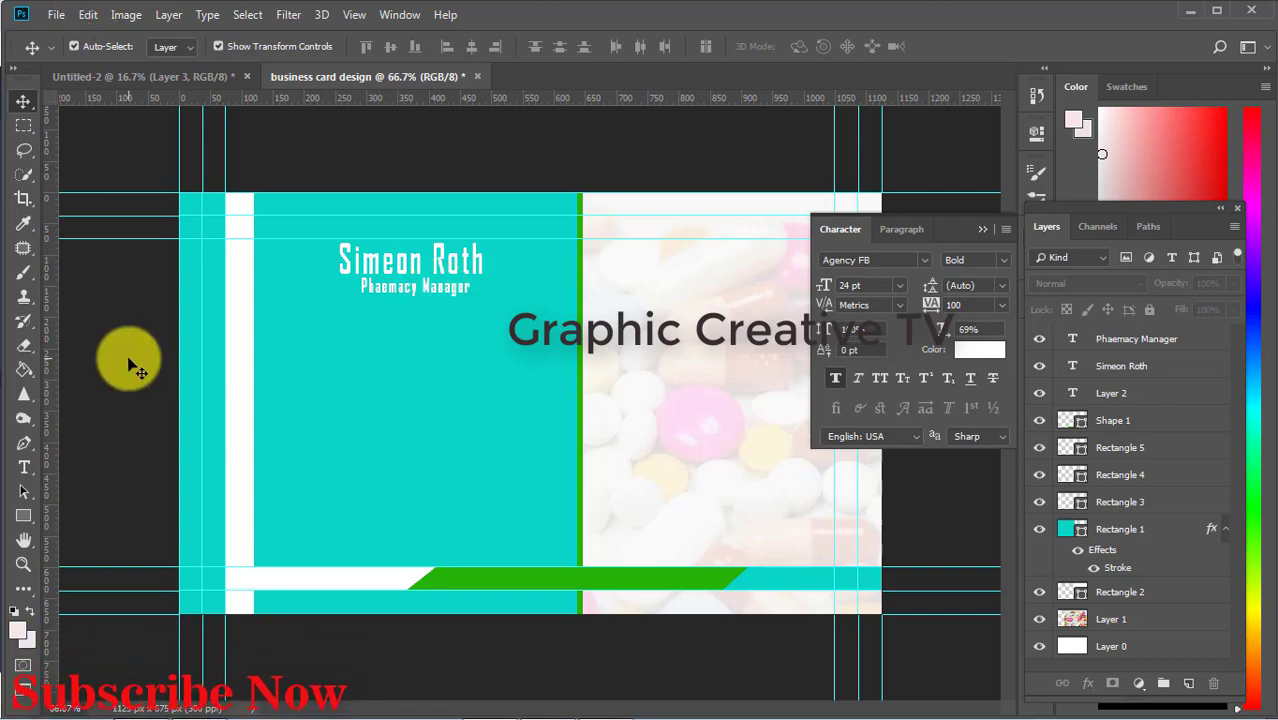
left_click(24, 467)
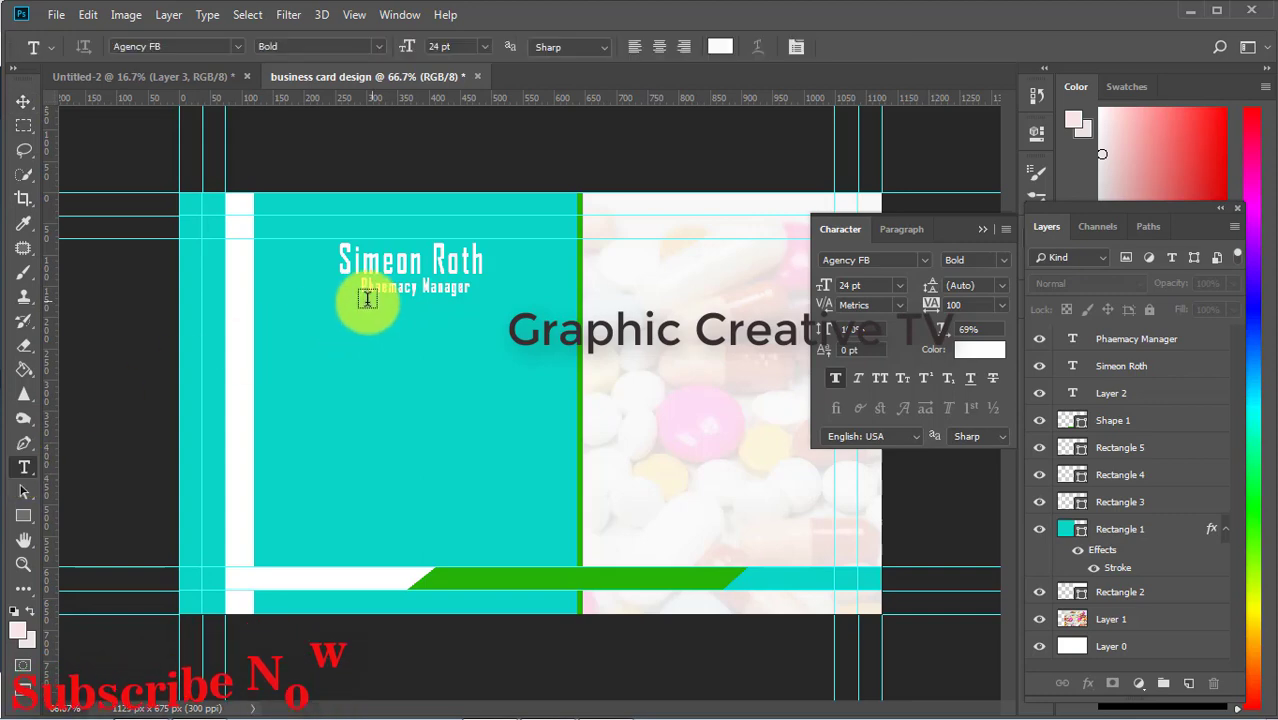
left_click(370, 290)
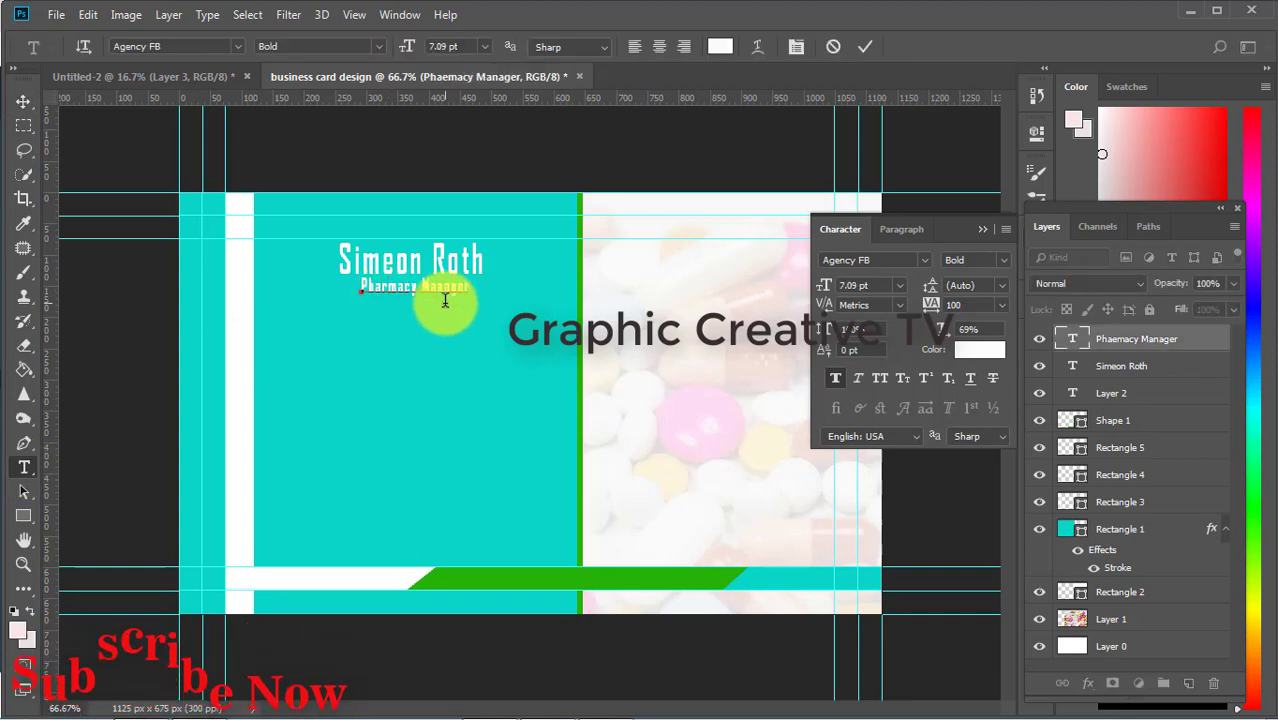
left_click(23, 100)
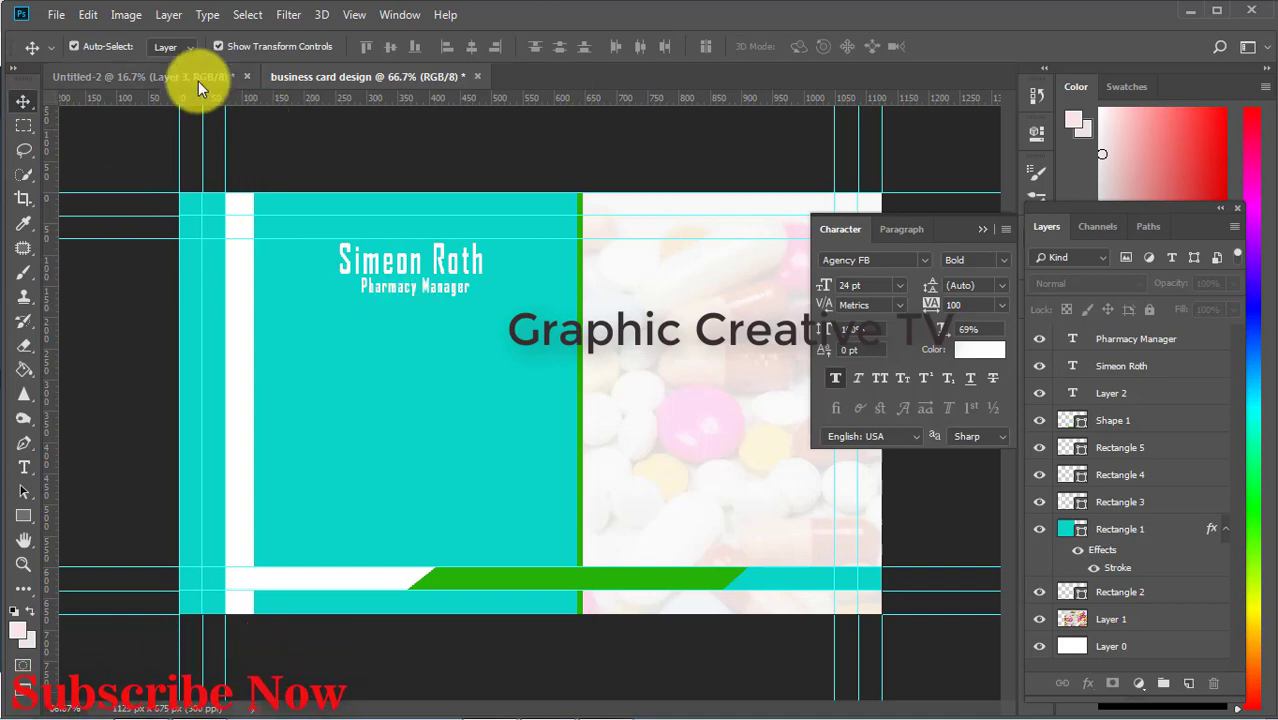
Step: Draw a phone handset custom shape filled with the sampled teal on the white strip
left_click_drag(29, 518, 95, 603)
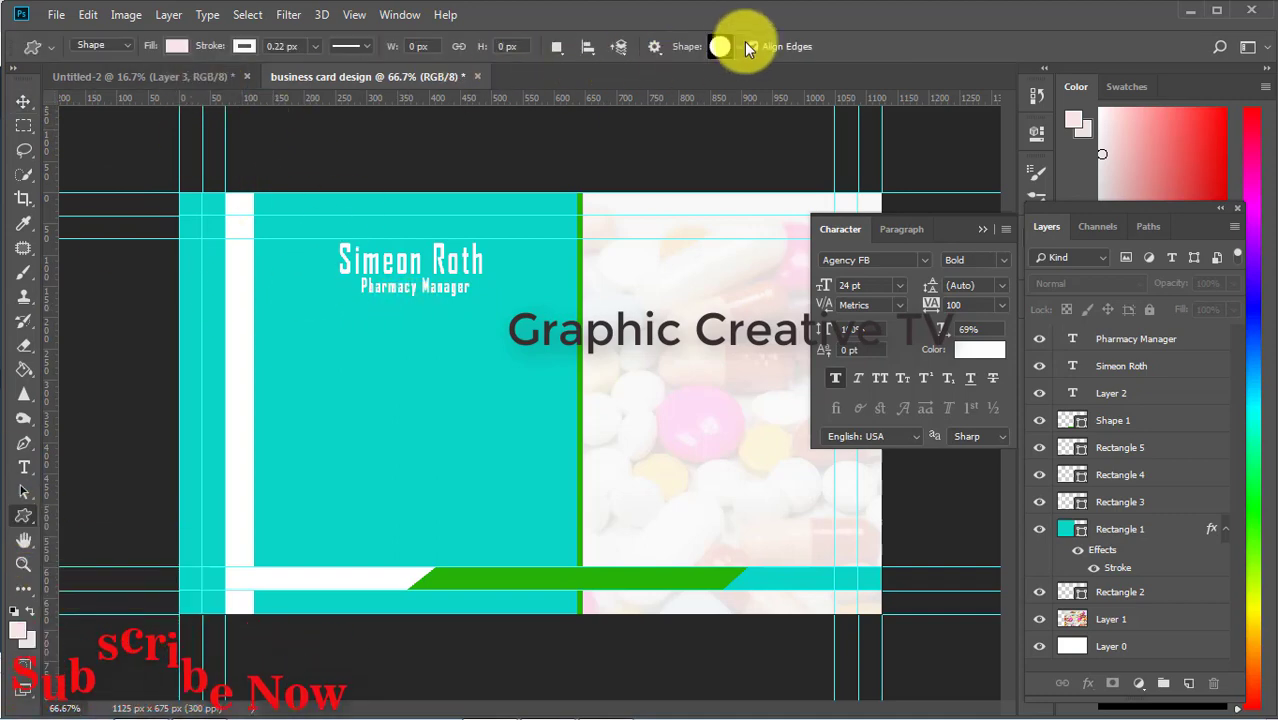
left_click(736, 48)
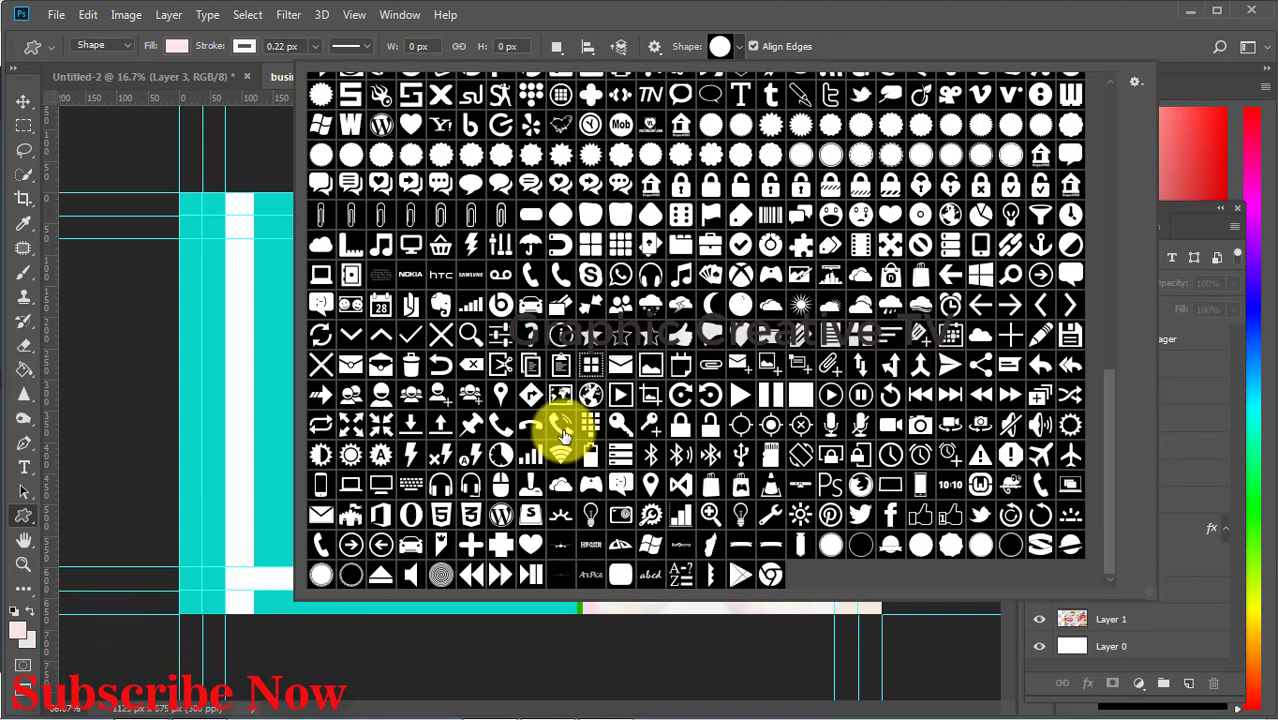
left_click(747, 46)
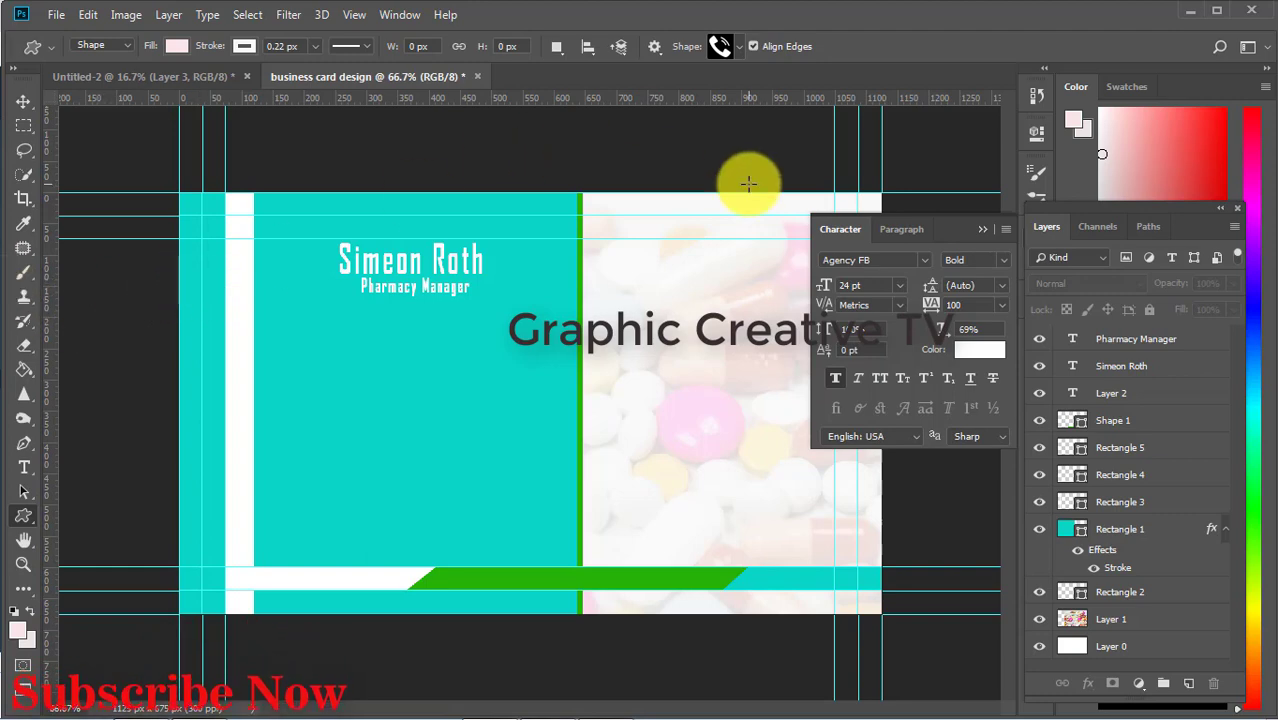
left_click(978, 357)
left_click(522, 342)
left_click(1215, 276)
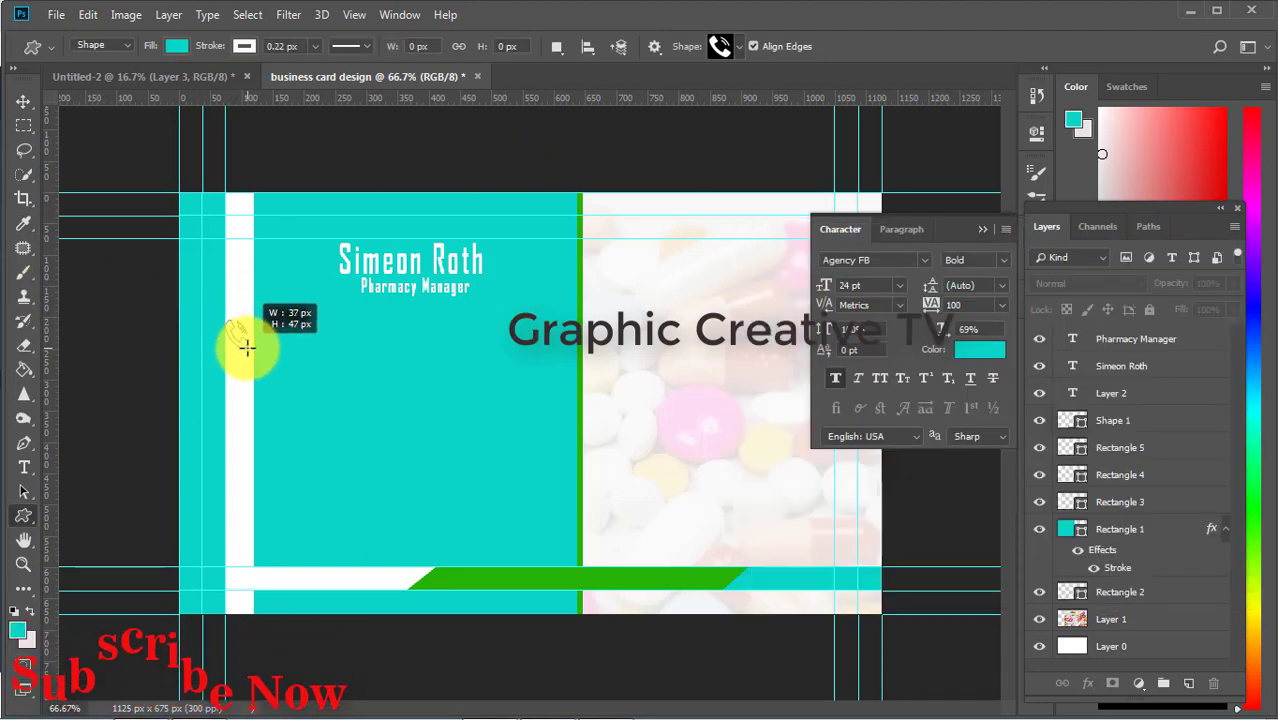
left_click_drag(247, 347, 243, 343)
left_click(23, 101)
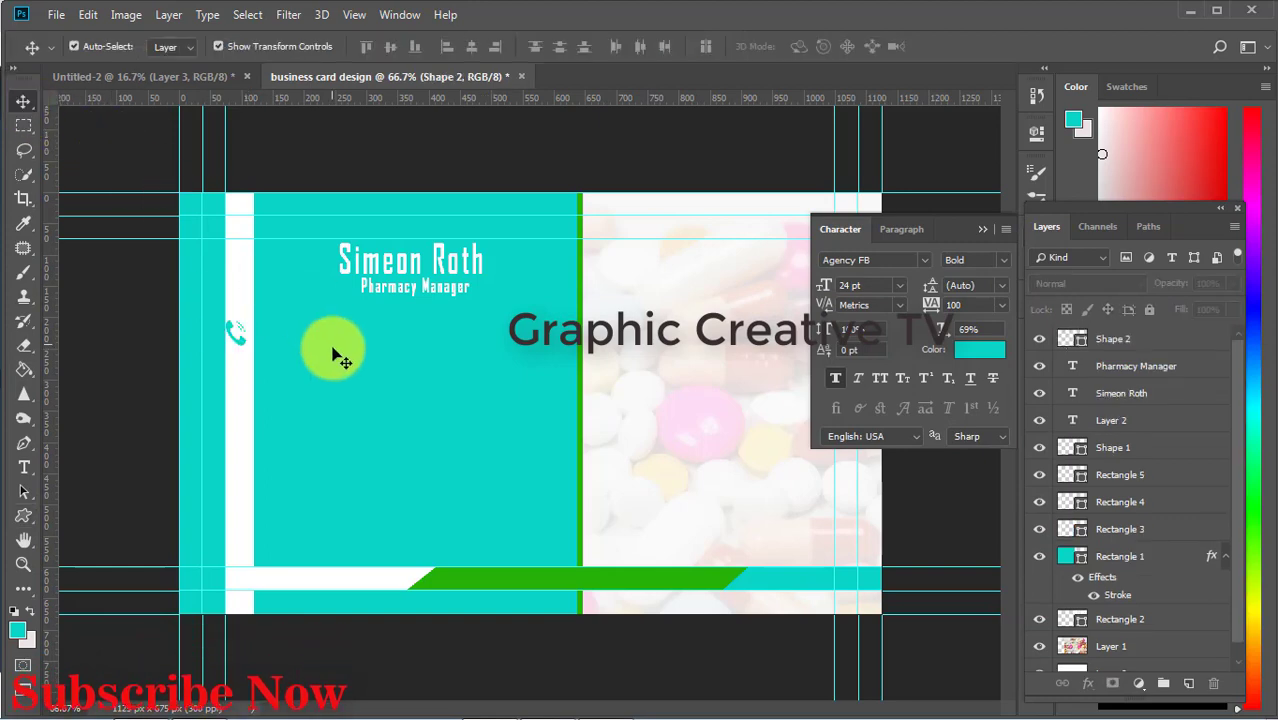
Step: Widen the white vertical strip to about 64 px
left_click(243, 343)
left_click(332, 343)
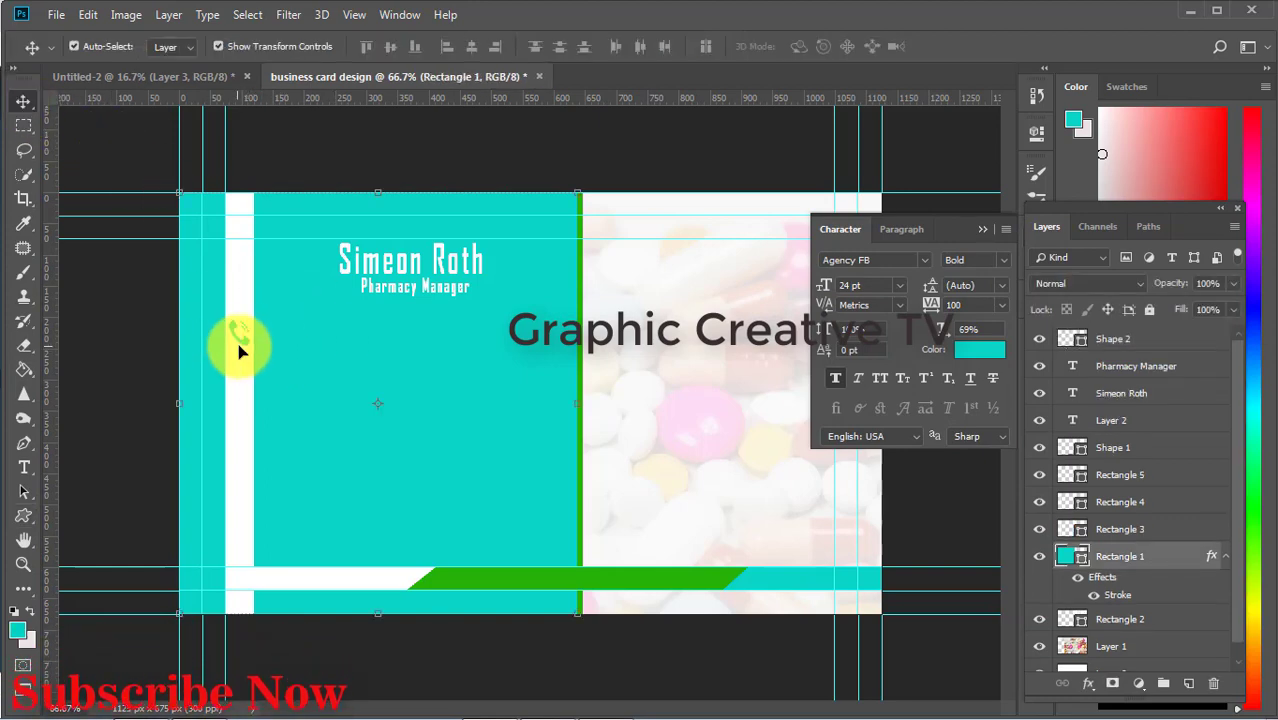
left_click(246, 362)
key("ctrl+t")
left_click_drag(254, 403, 265, 401)
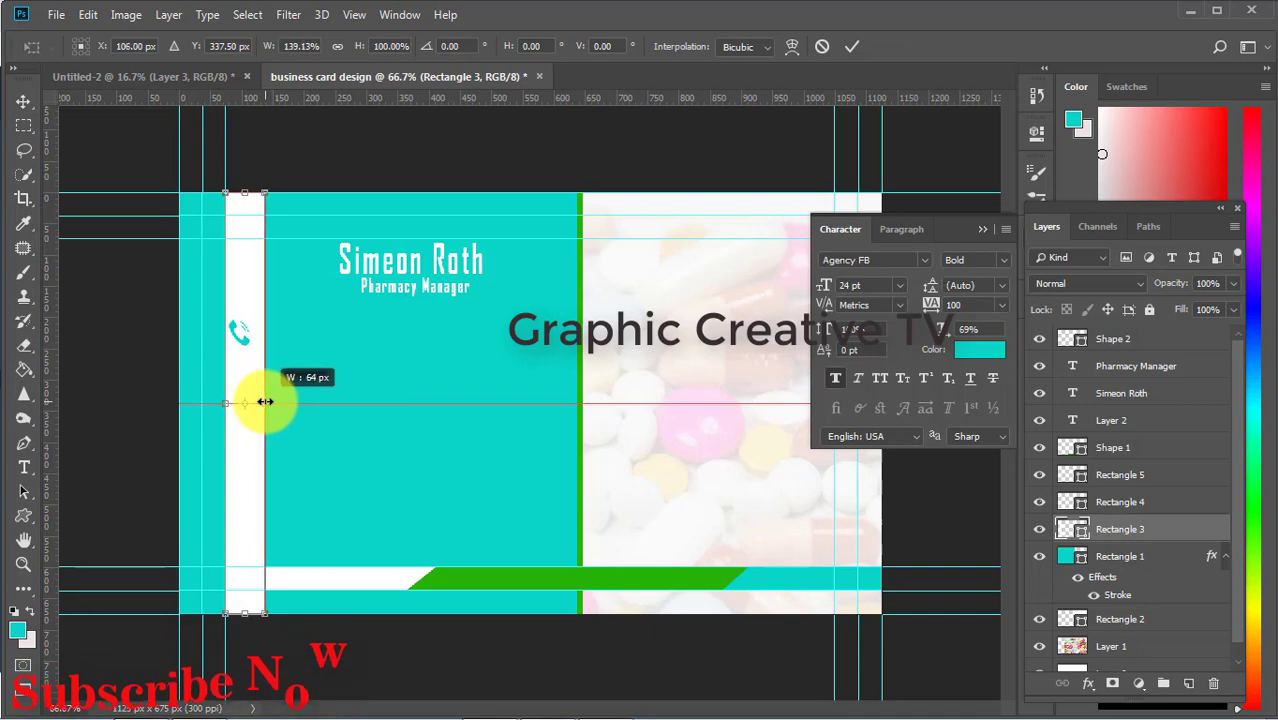
key("Return")
Step: Enlarge the phone icon to about 46 × 56 px and move it up on the strip
left_click(337, 371)
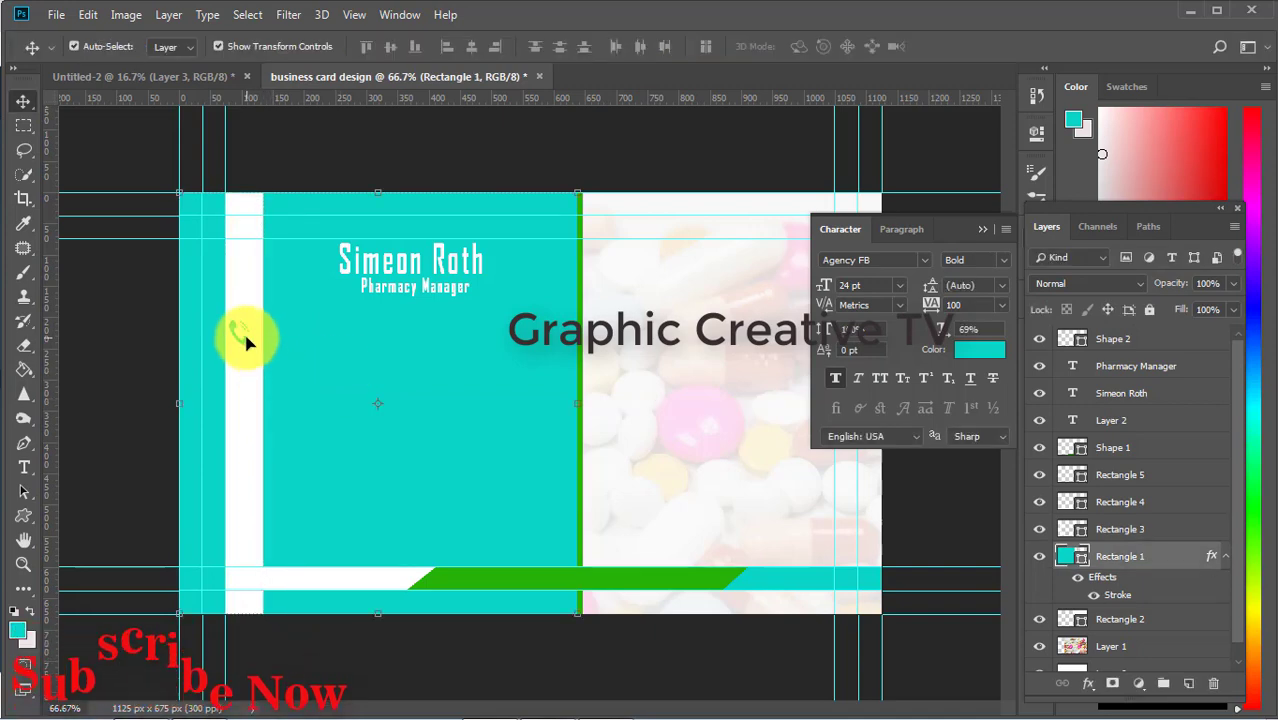
left_click(244, 339)
mouse_move(249, 350)
left_mouse_down()
mouse_move(266, 356)
mouse_move(257, 350)
left_mouse_up()
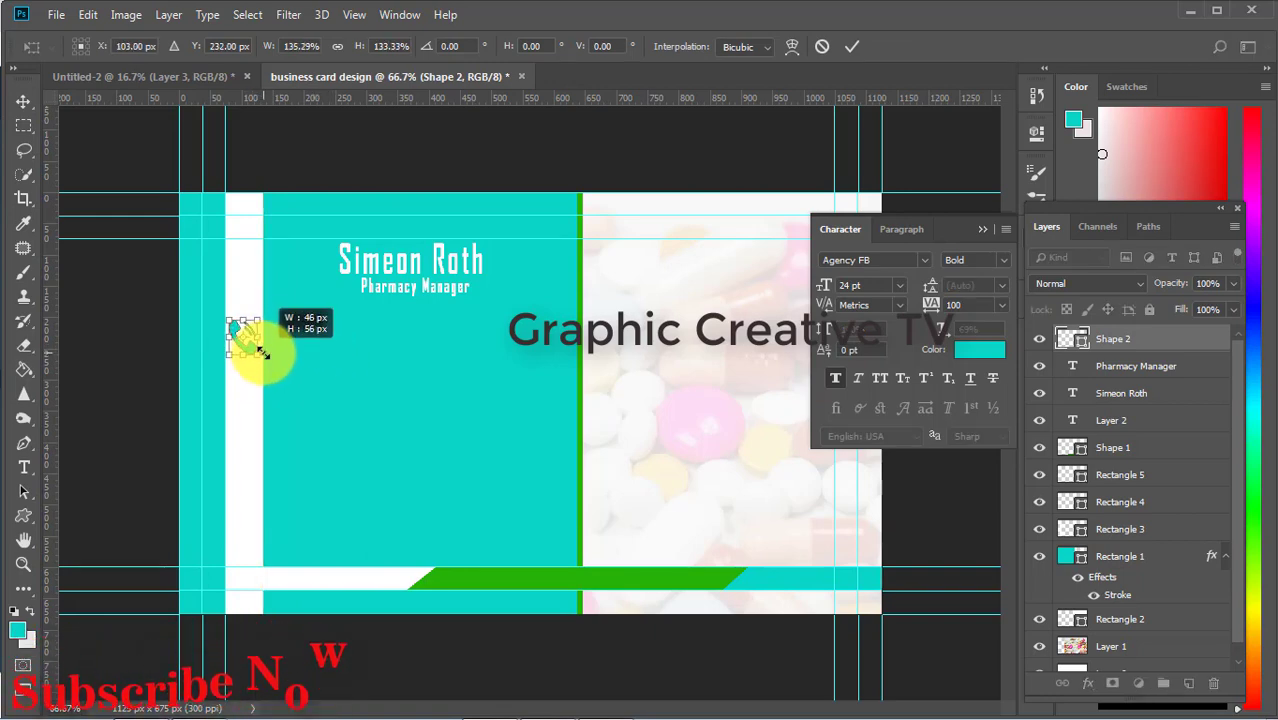
key("Return")
left_click(277, 356)
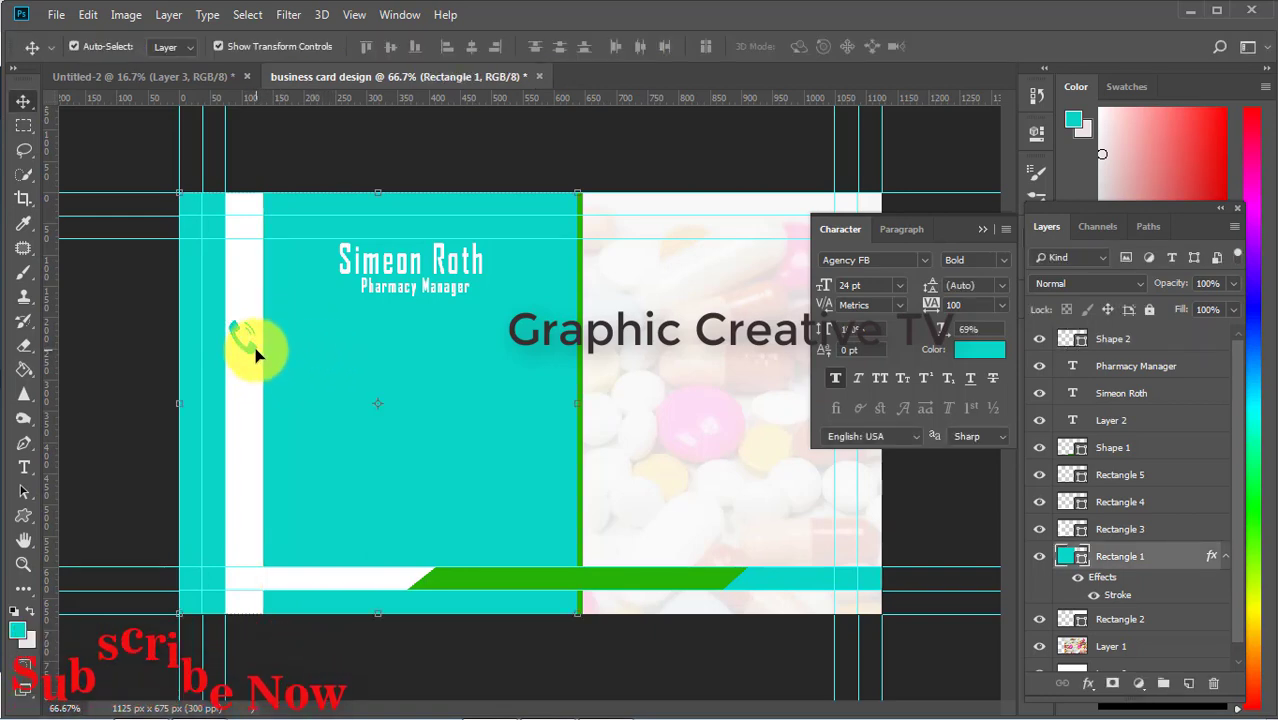
left_click_drag(252, 362, 256, 350)
left_click(368, 340)
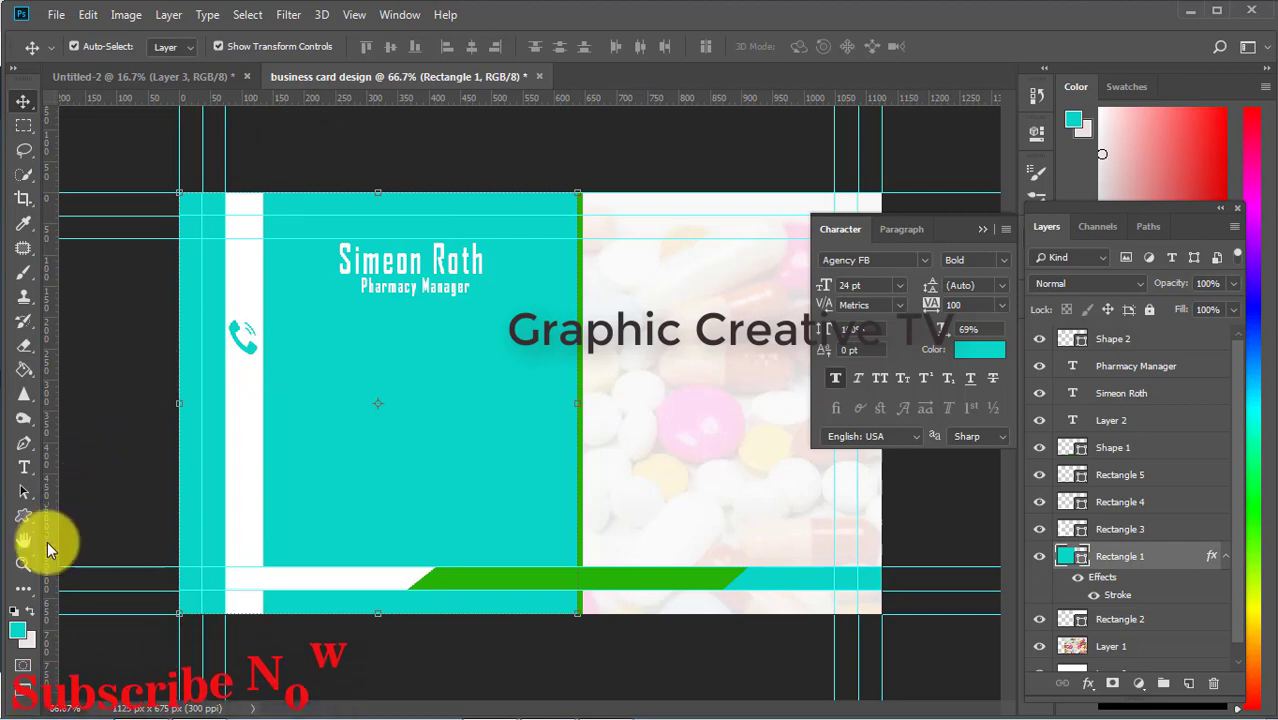
left_click(23, 515)
Step: Draw a teal envelope custom shape on the white strip
left_click(738, 47)
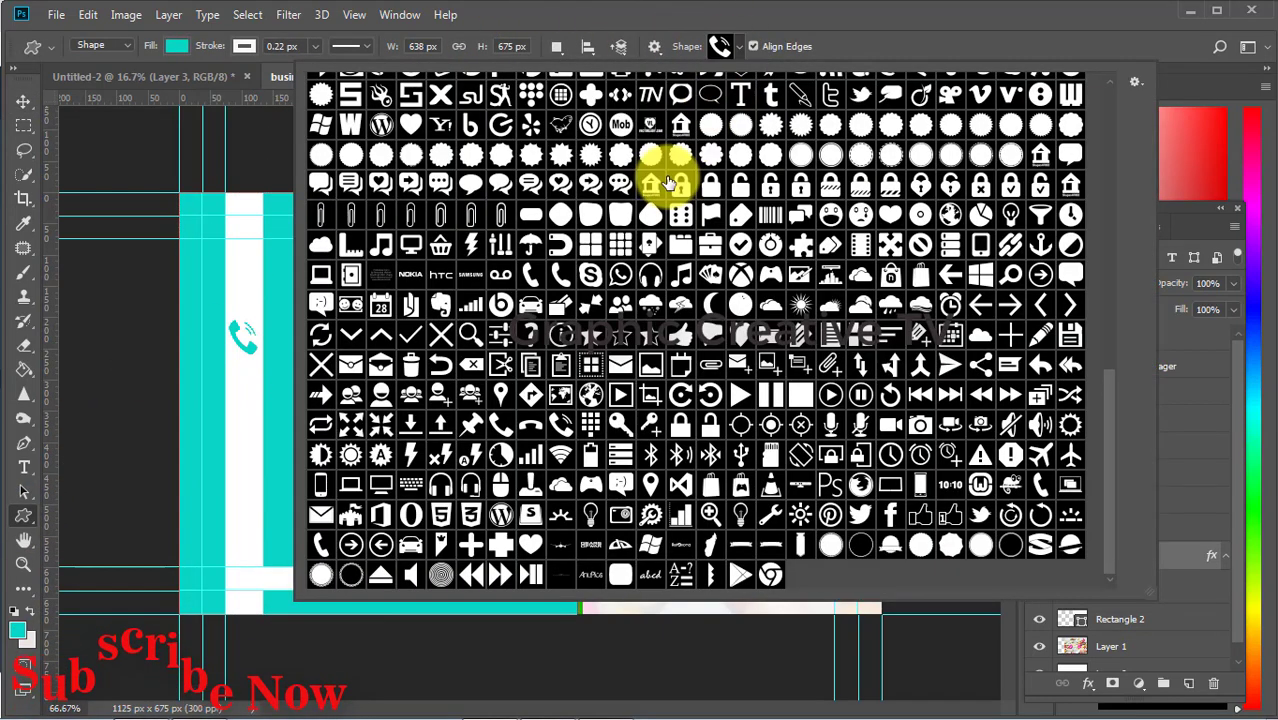
scroll(630, 460, "up", 1)
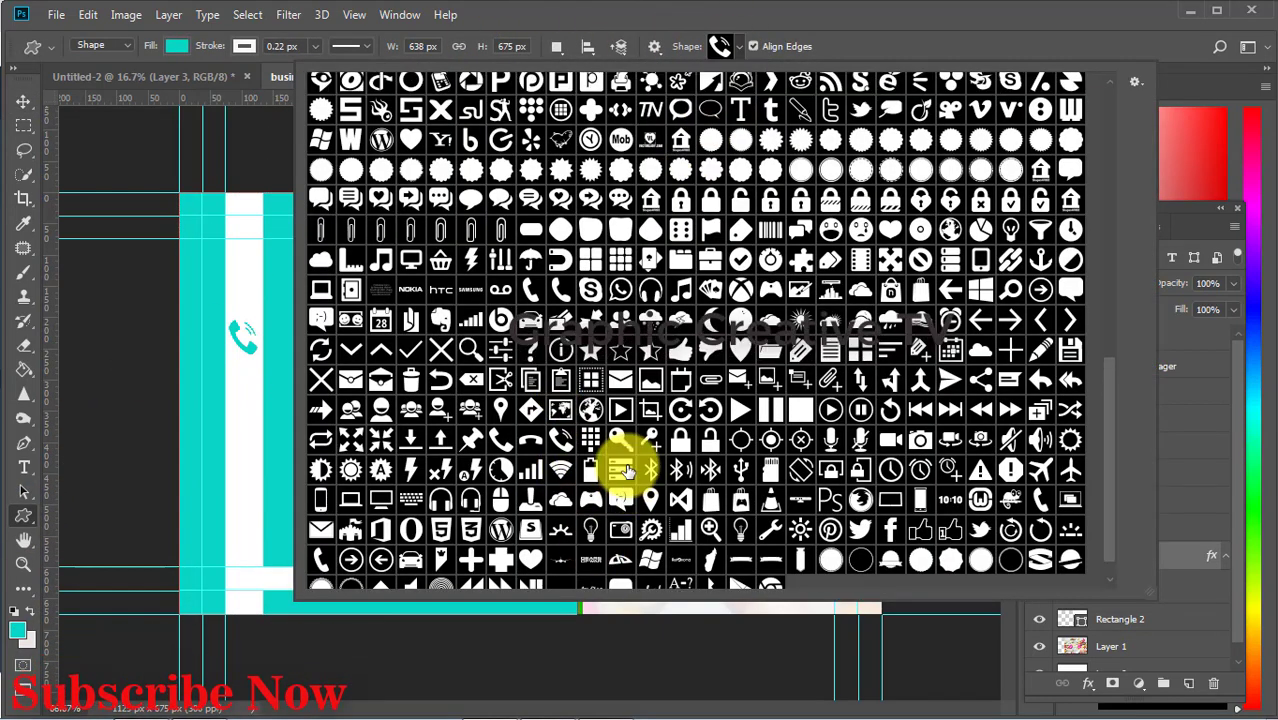
scroll(670, 385, "up", 1)
scroll(676, 394, "up", 1)
scroll(680, 398, "up", 1)
double_click(680, 398)
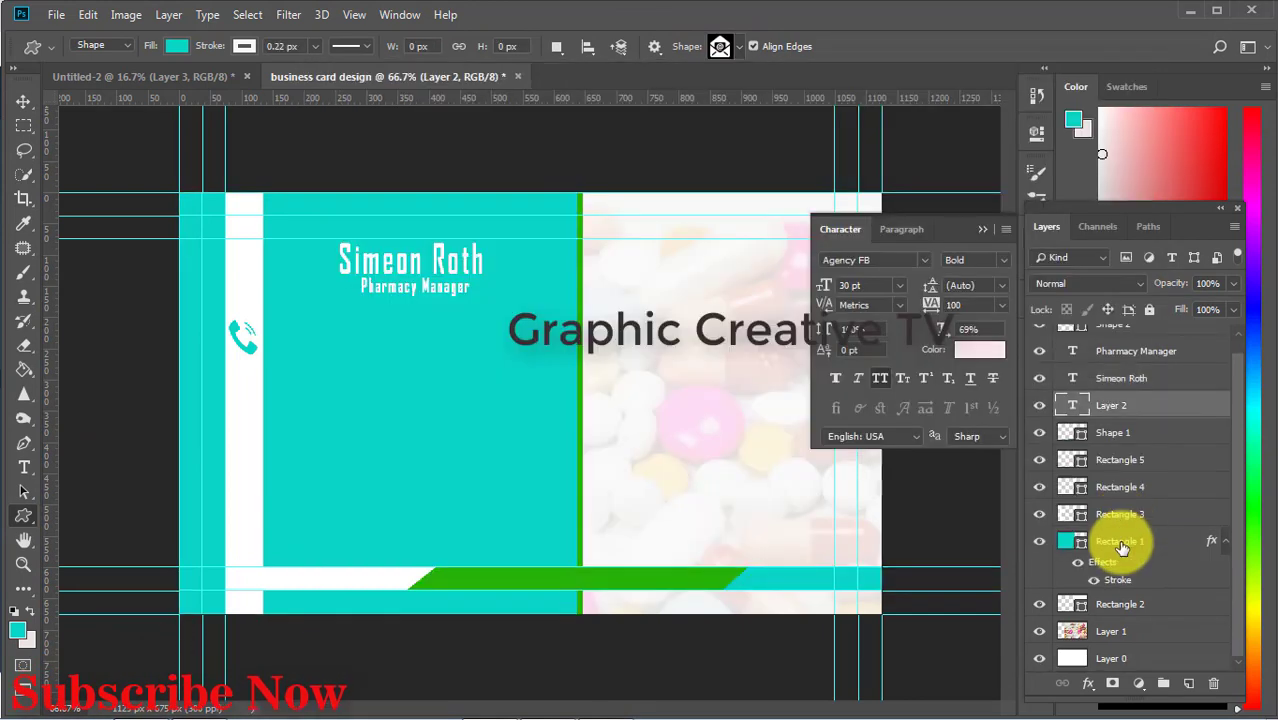
left_click(739, 45)
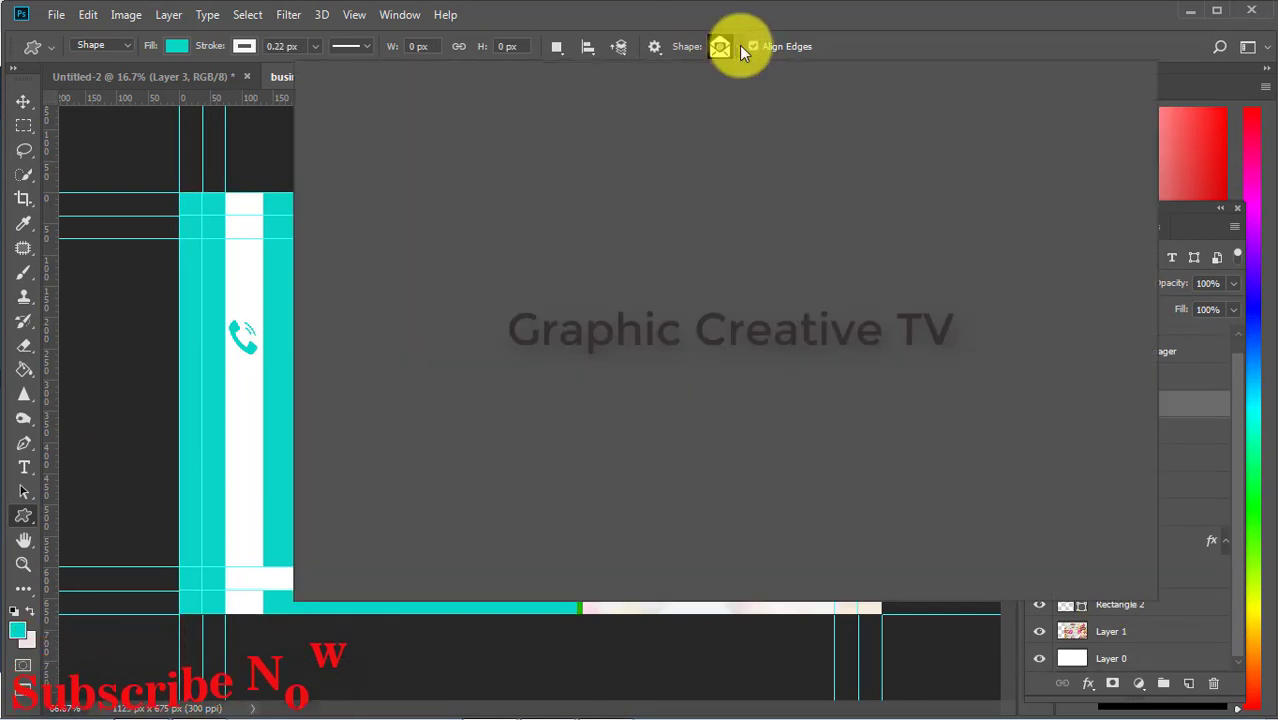
left_click(485, 226)
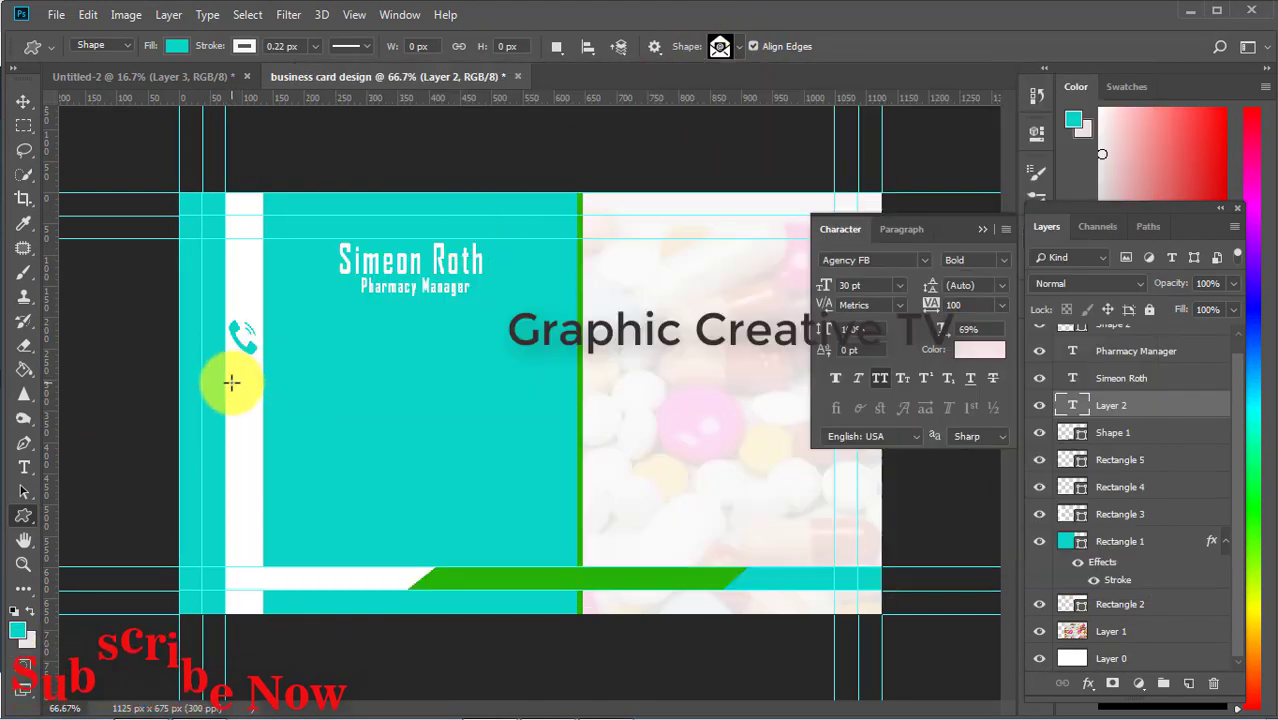
scroll(1130, 386, "up", 1)
left_click(1128, 340)
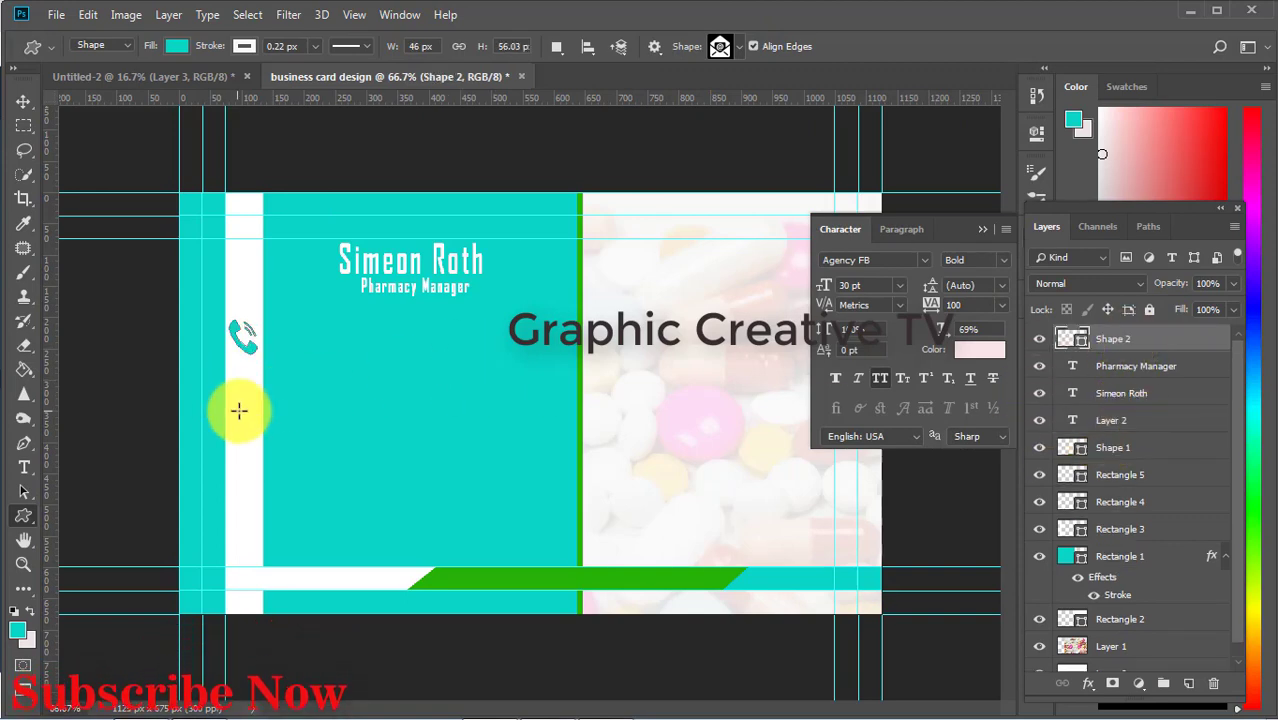
left_click_drag(229, 386, 249, 409)
Step: Align the envelope icon directly under the phone icon
left_click(24, 102)
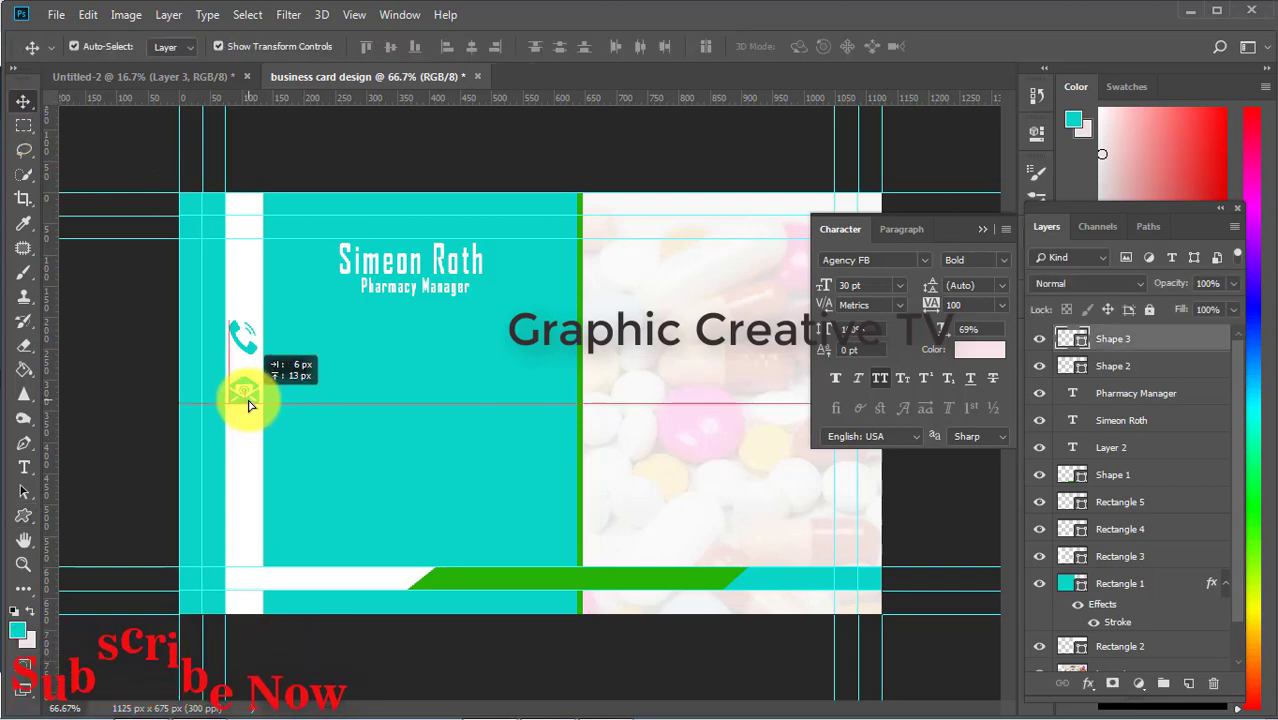
left_click(260, 360)
left_click(250, 347)
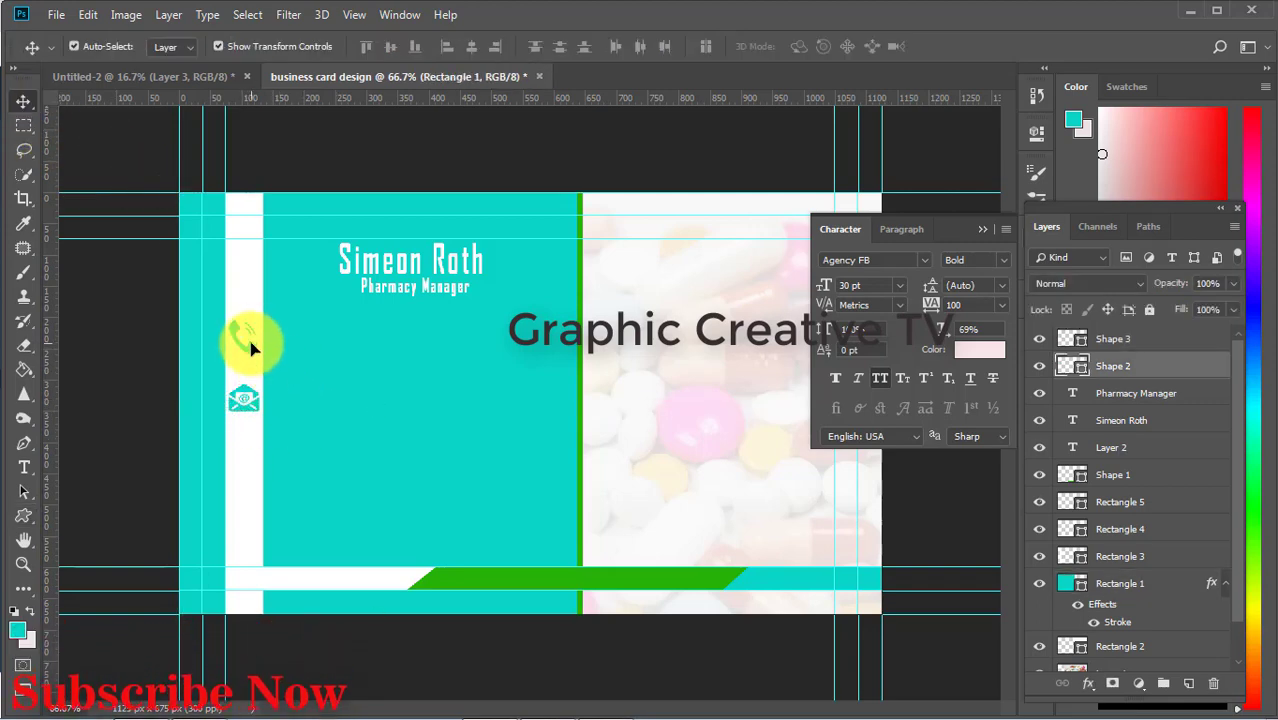
left_click(312, 162)
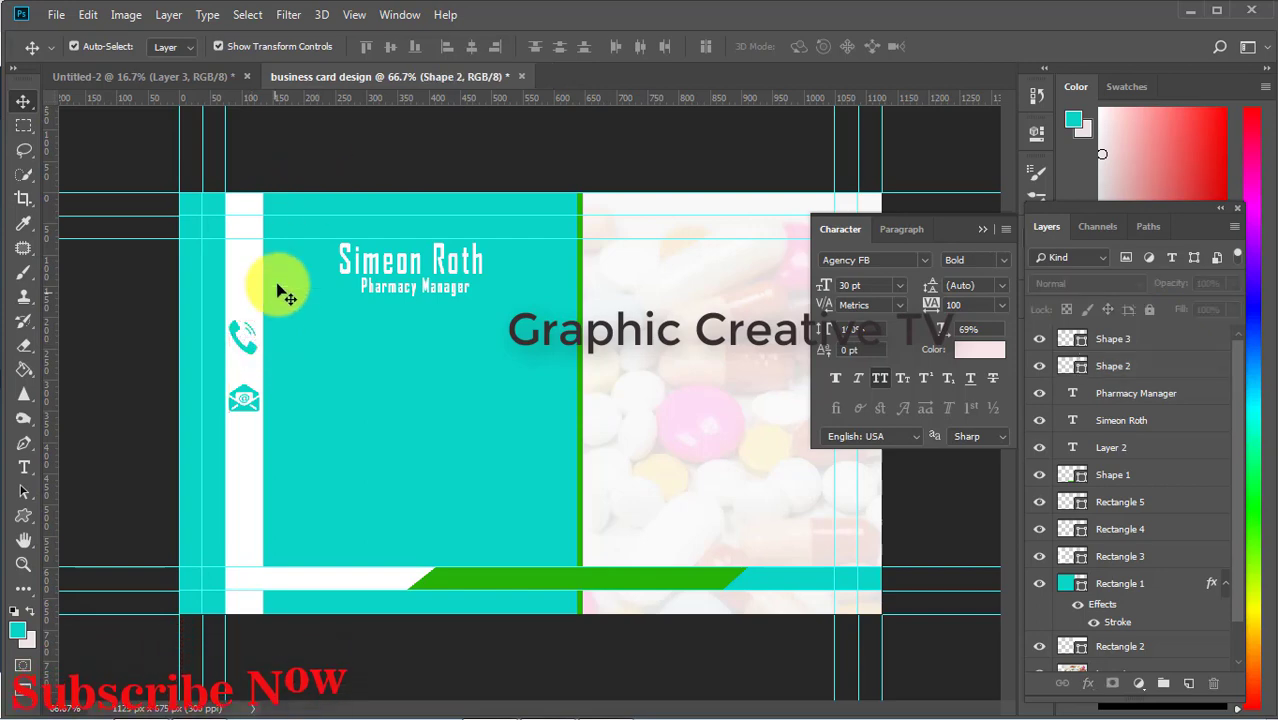
left_click(248, 402)
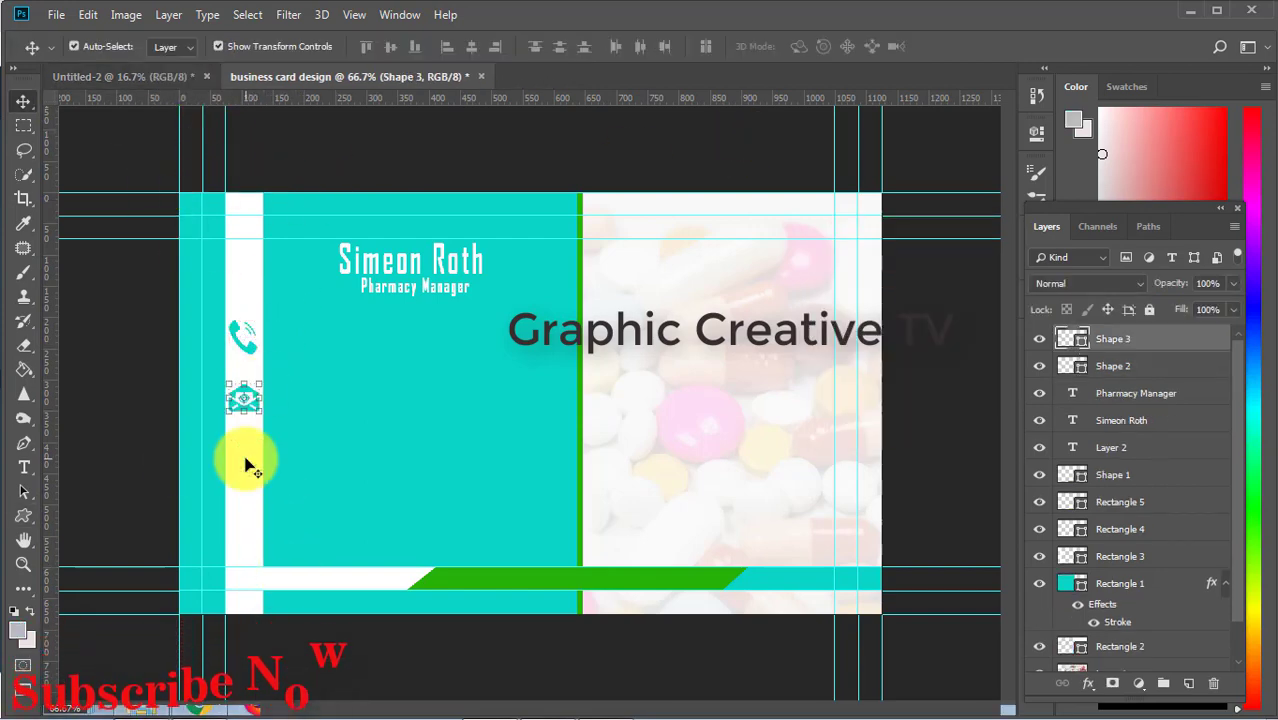
left_click(20, 515)
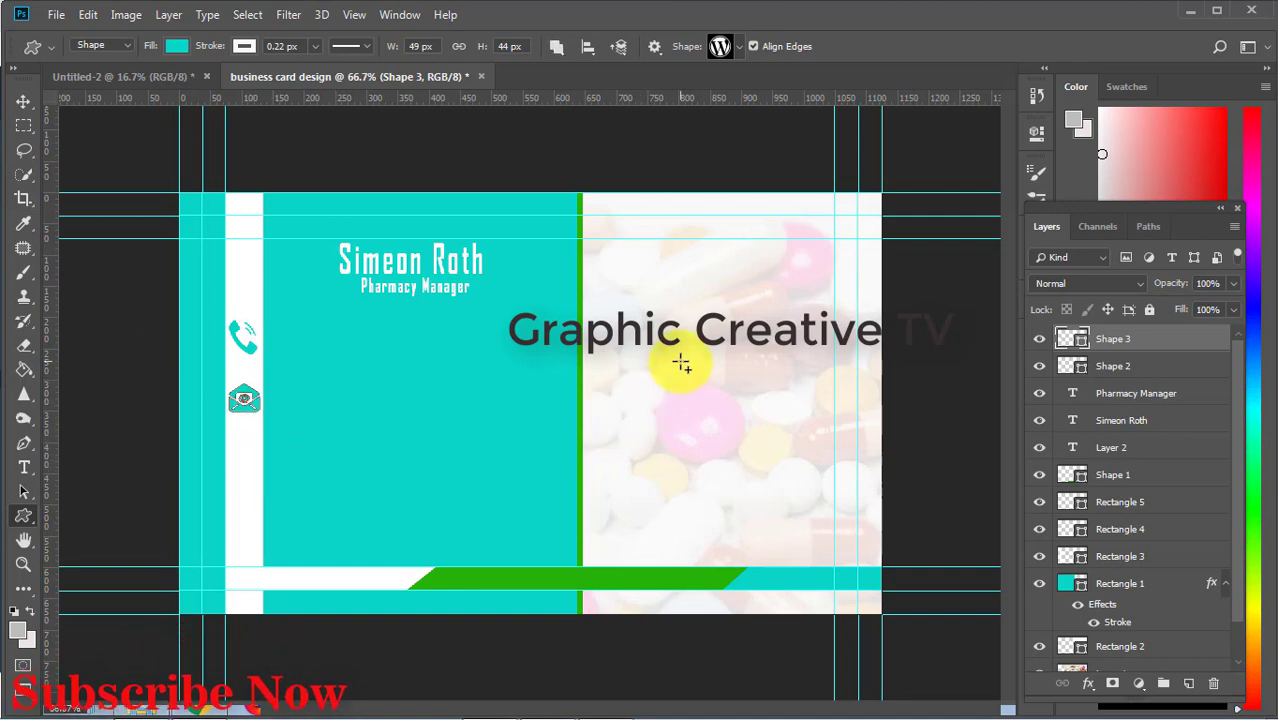
Step: Fill the Rectangle 2 overlay on the pill photo with teal
mouse_move(697, 386)
left_mouse_down()
mouse_move(706, 392)
mouse_move(611, 430)
left_mouse_up()
left_click(22, 101)
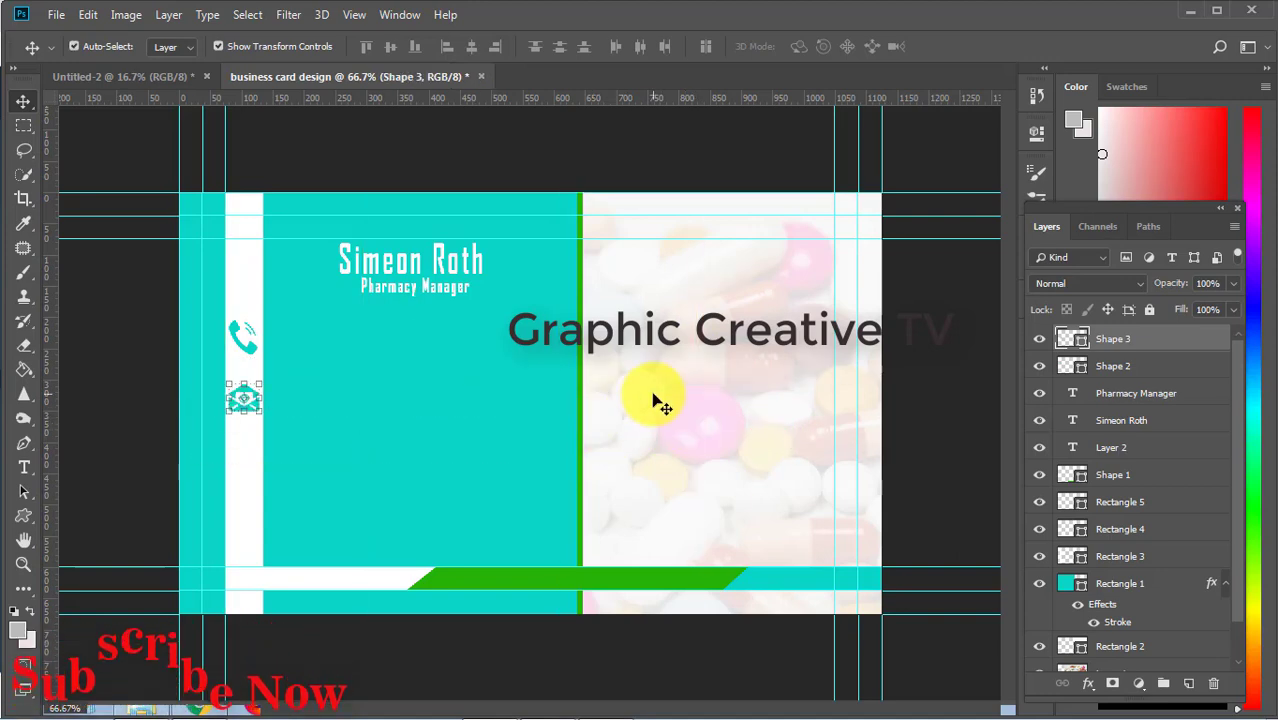
left_click(656, 400, "ctrl")
left_click(23, 515)
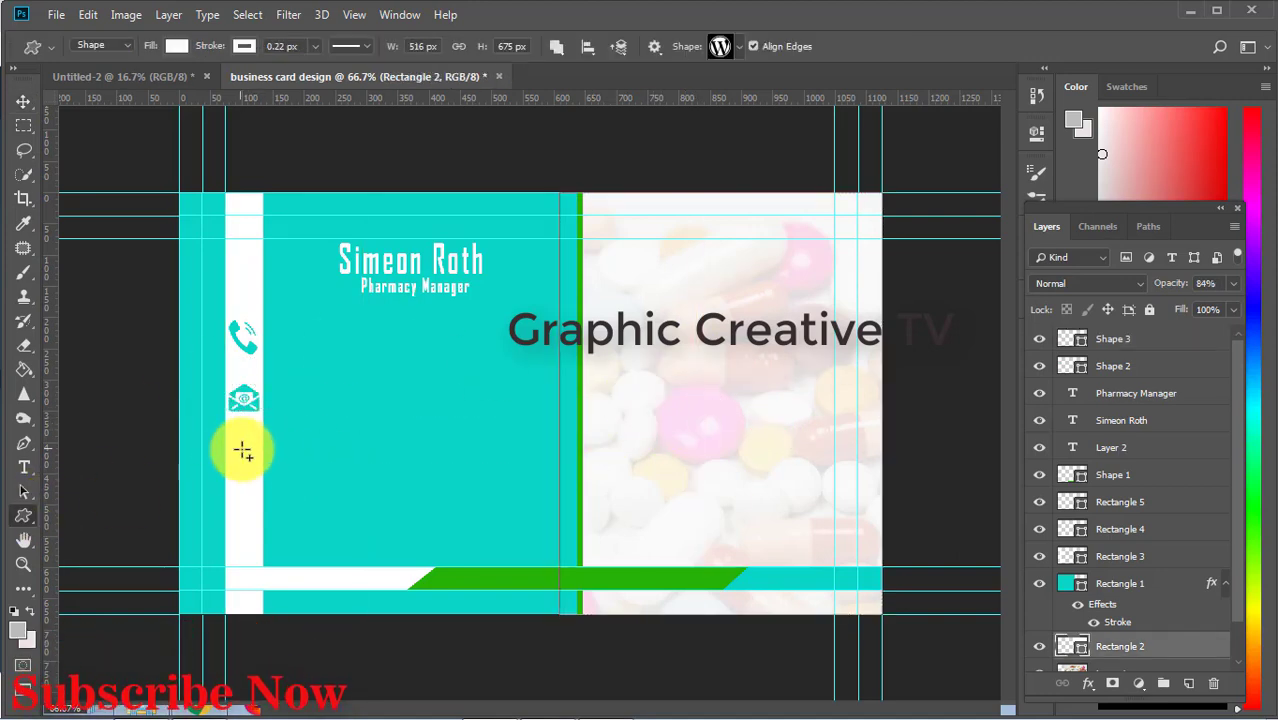
left_click_drag(231, 446, 258, 480)
left_click(176, 46)
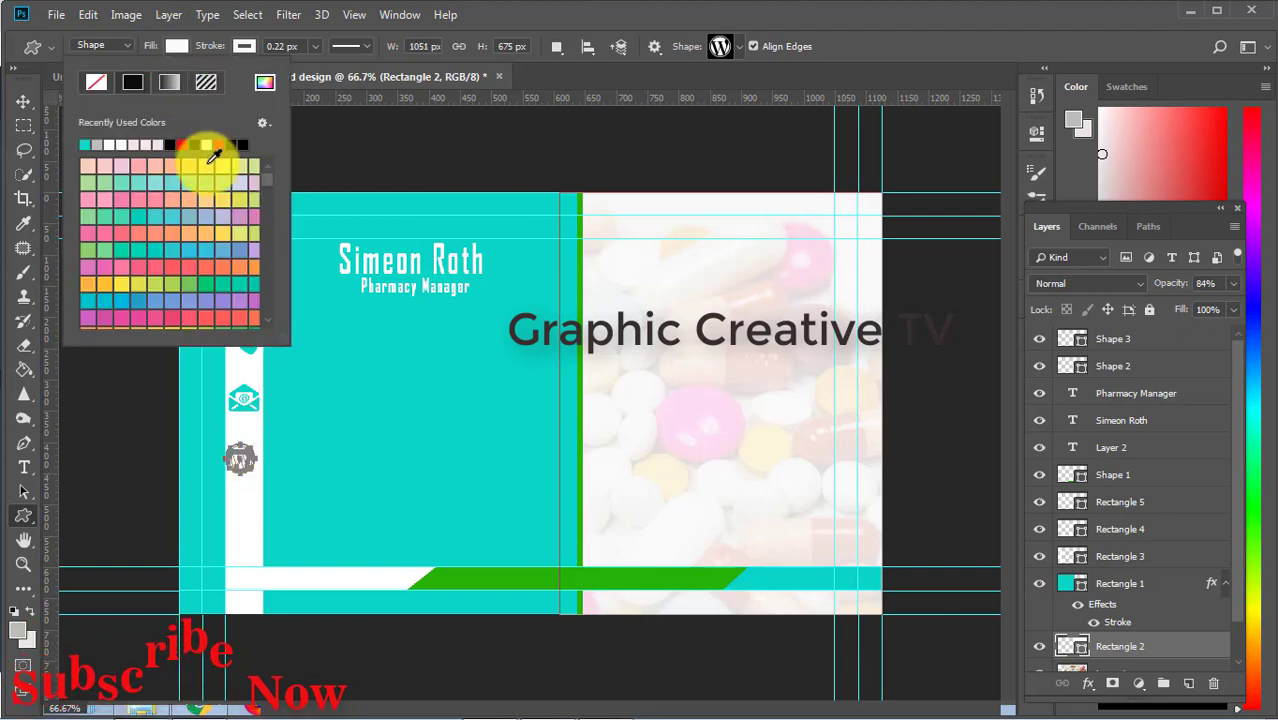
left_click(86, 143)
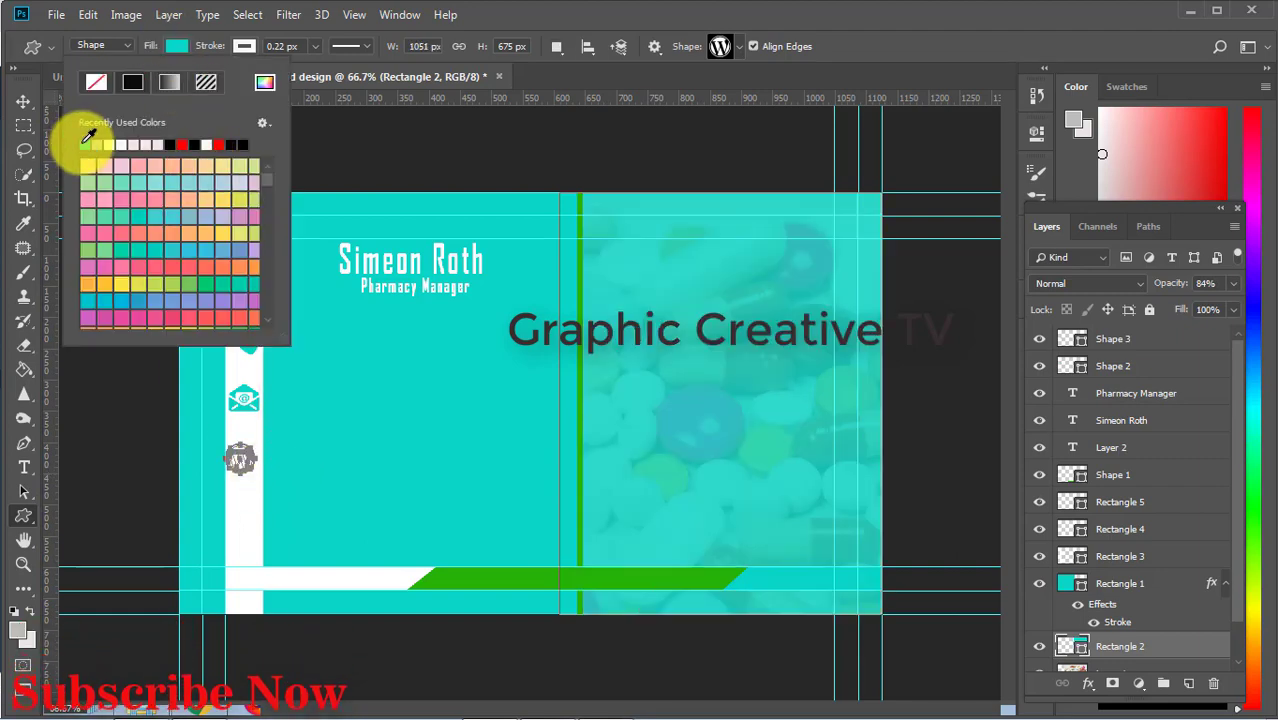
left_click(23, 100)
Step: Check the white strip, envelope and phone icon layers in the Layers panel
left_click(247, 440)
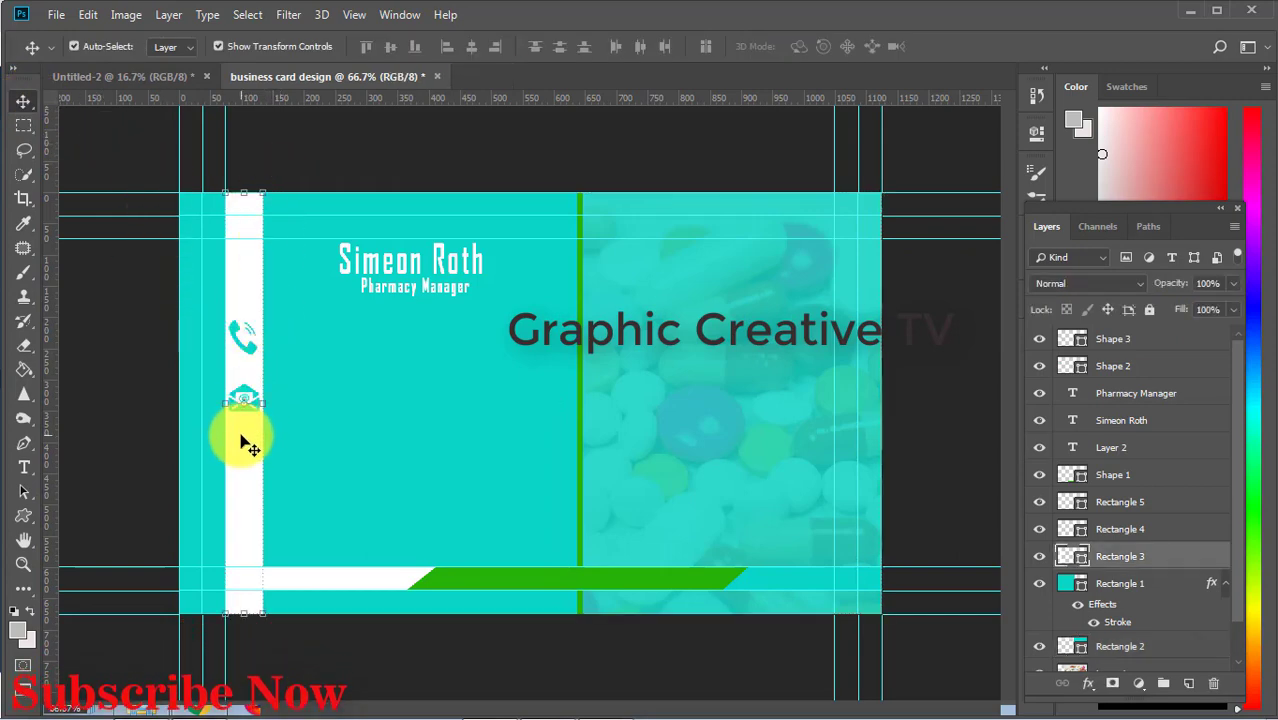
left_click(1040, 556)
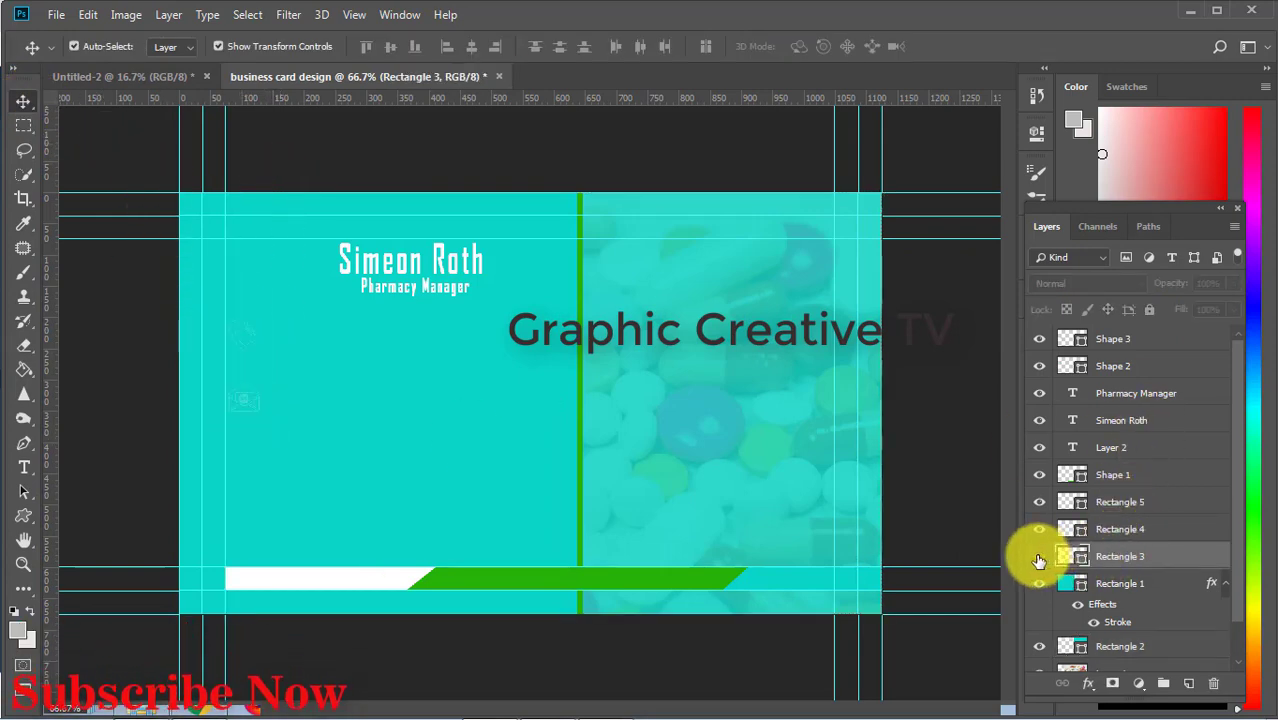
left_click(1040, 556)
left_click(1125, 343)
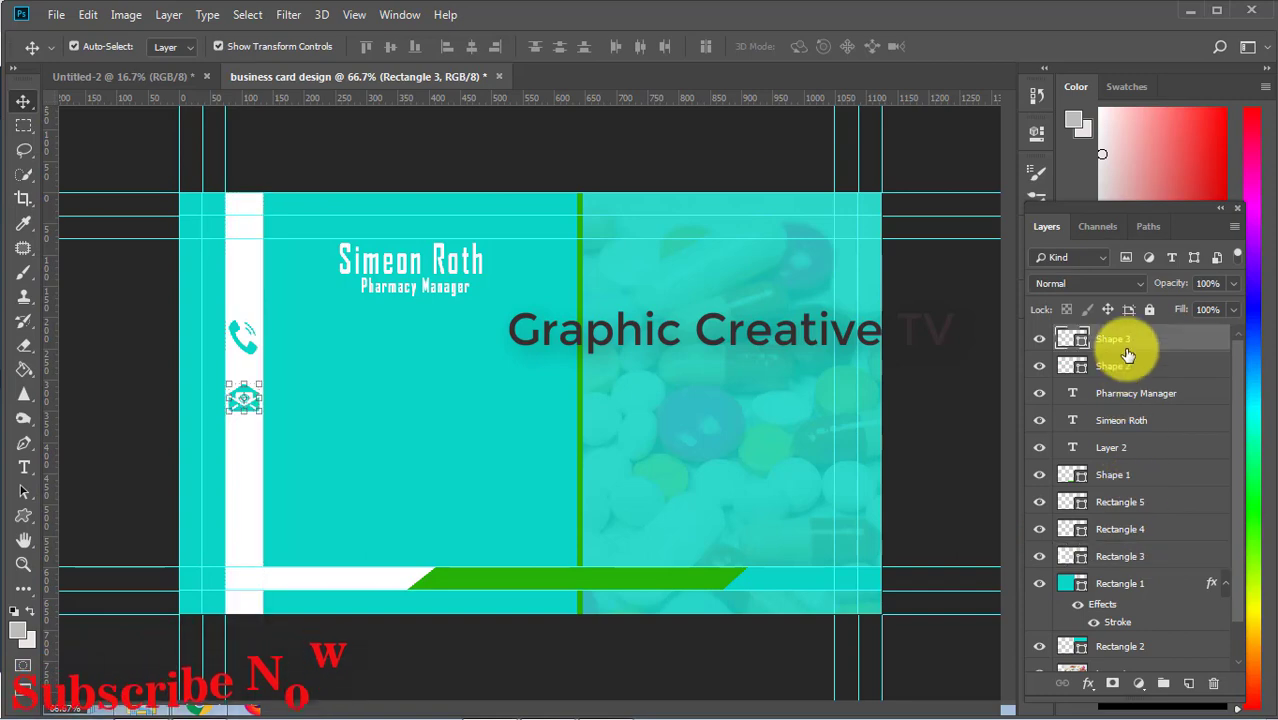
left_click(1127, 370)
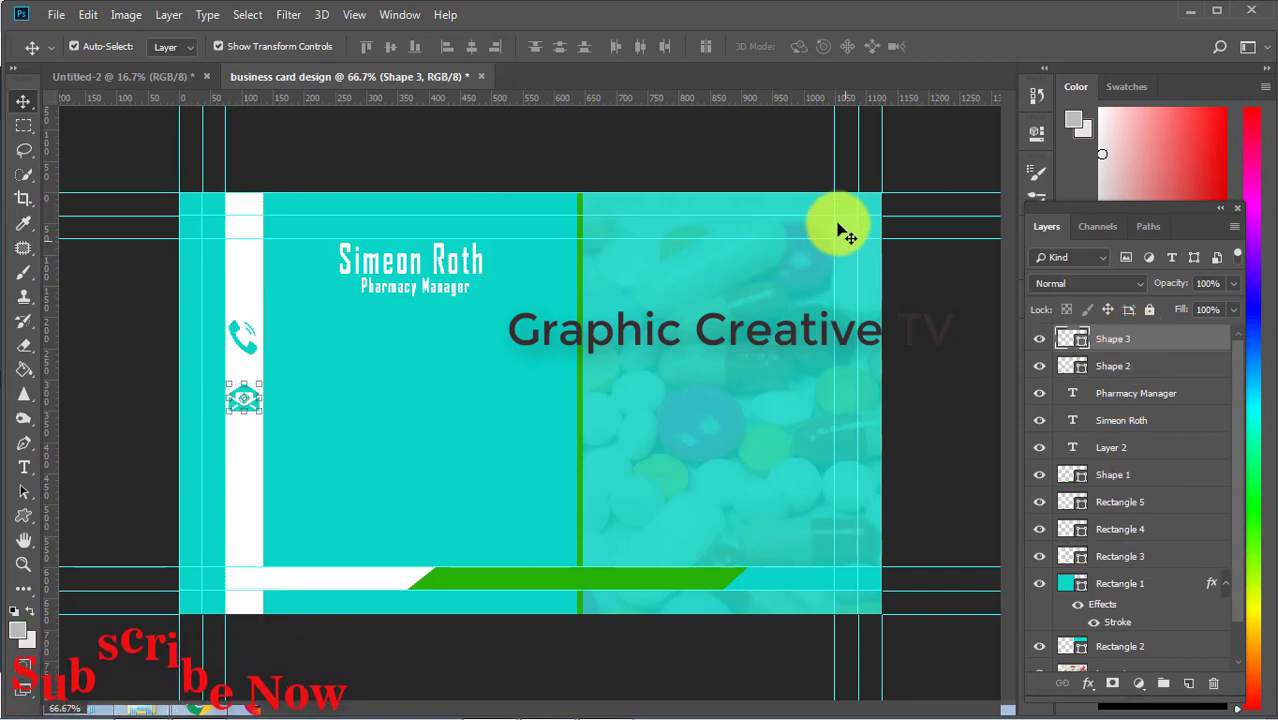
left_click(745, 148)
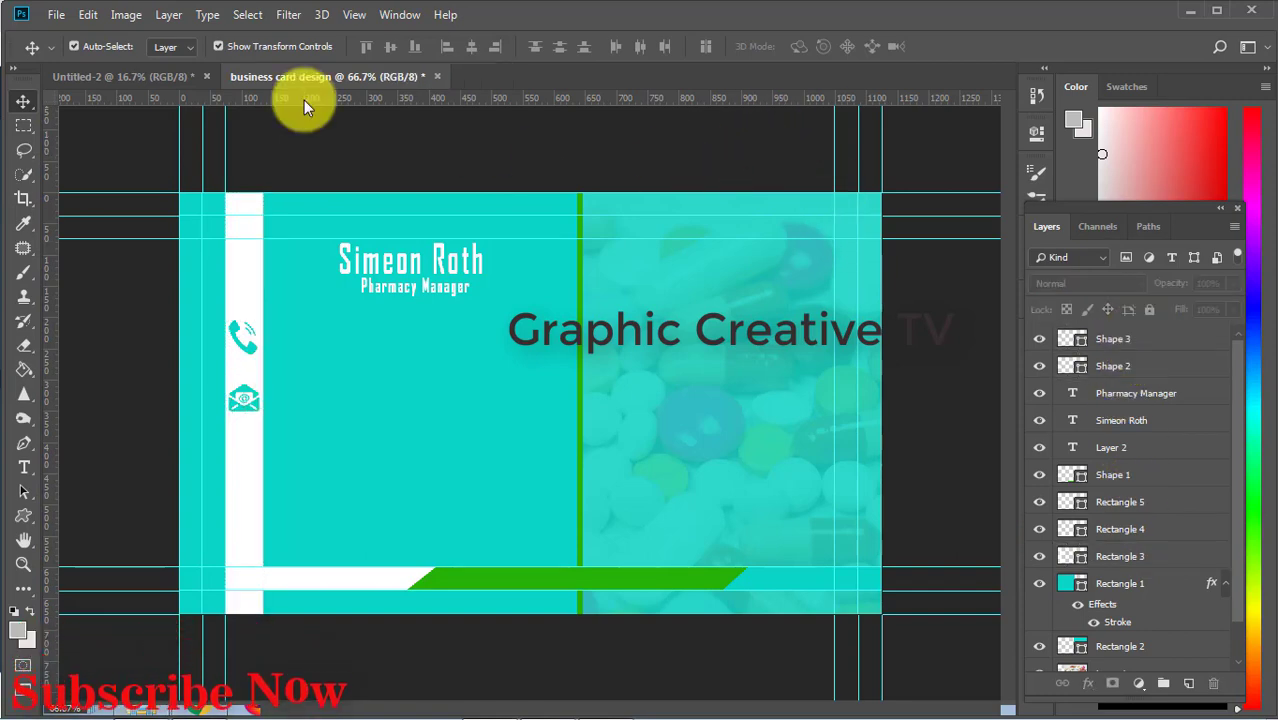
left_click(25, 513)
left_click(1138, 340)
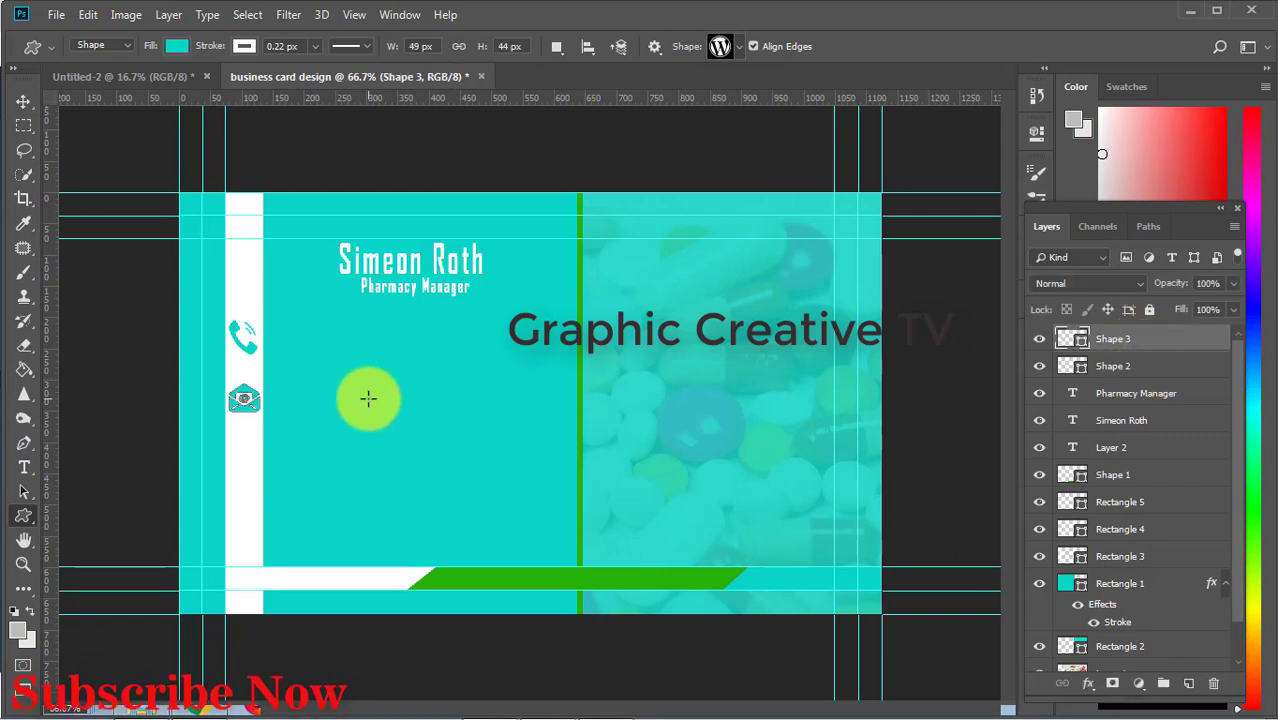
Step: Draw the WordPress custom shape below the envelope icon
left_click(26, 112)
left_click(205, 379)
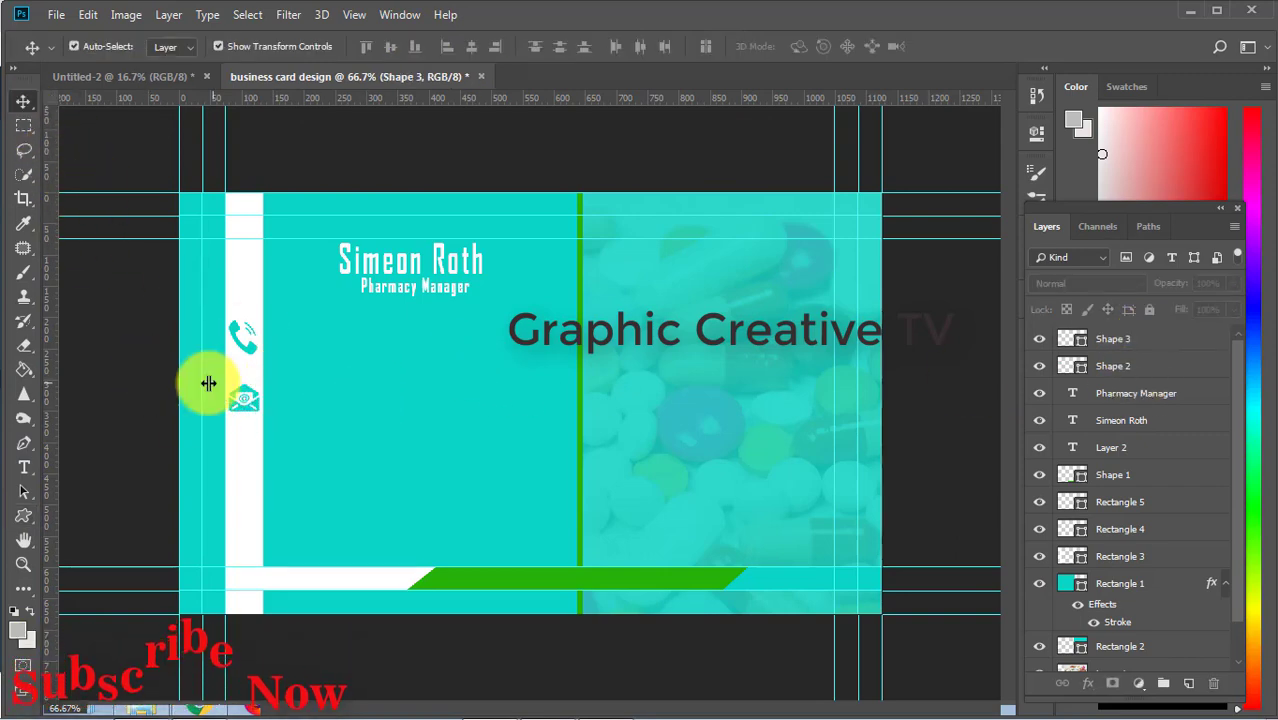
left_click(23, 514)
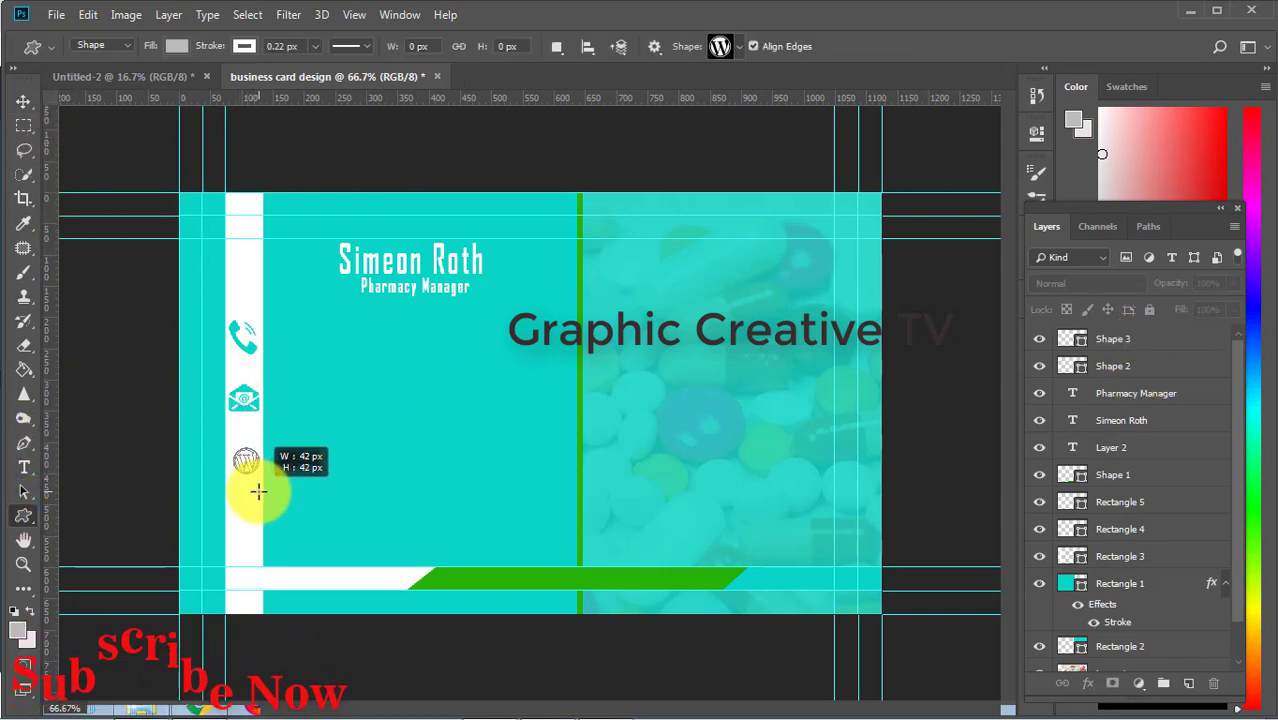
left_click_drag(255, 484, 257, 491)
left_click(176, 46)
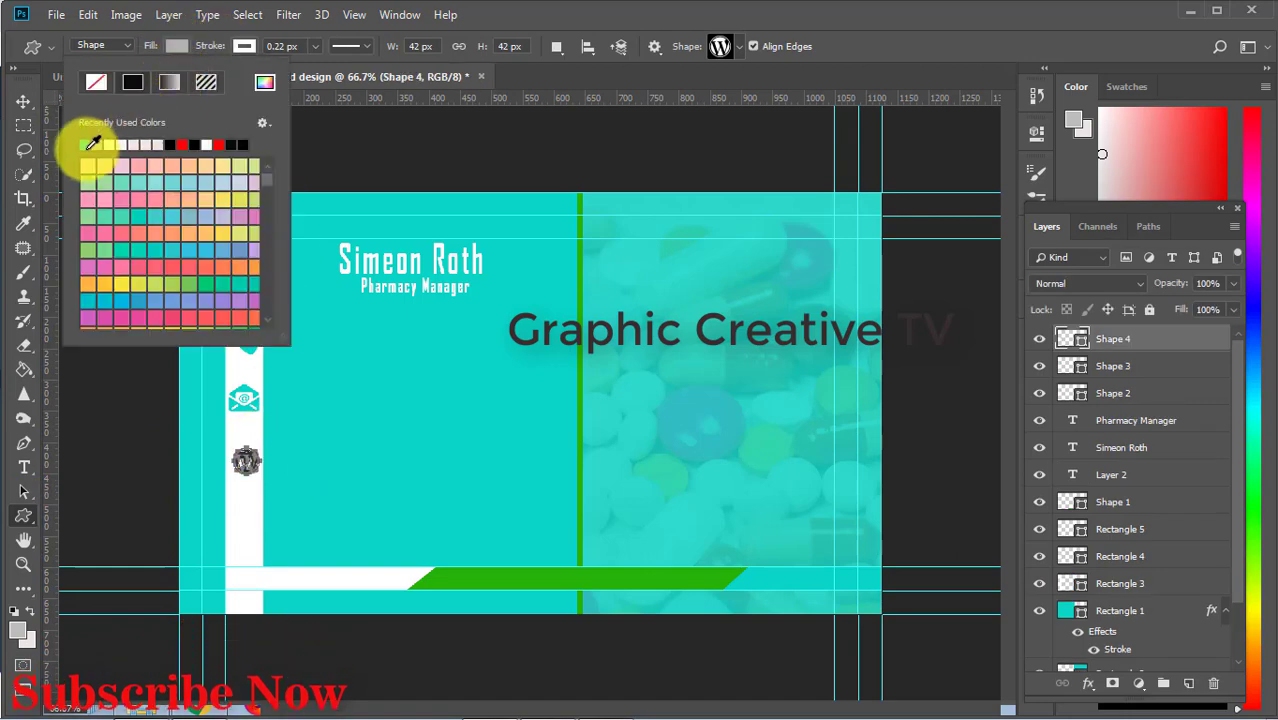
left_click(23, 101)
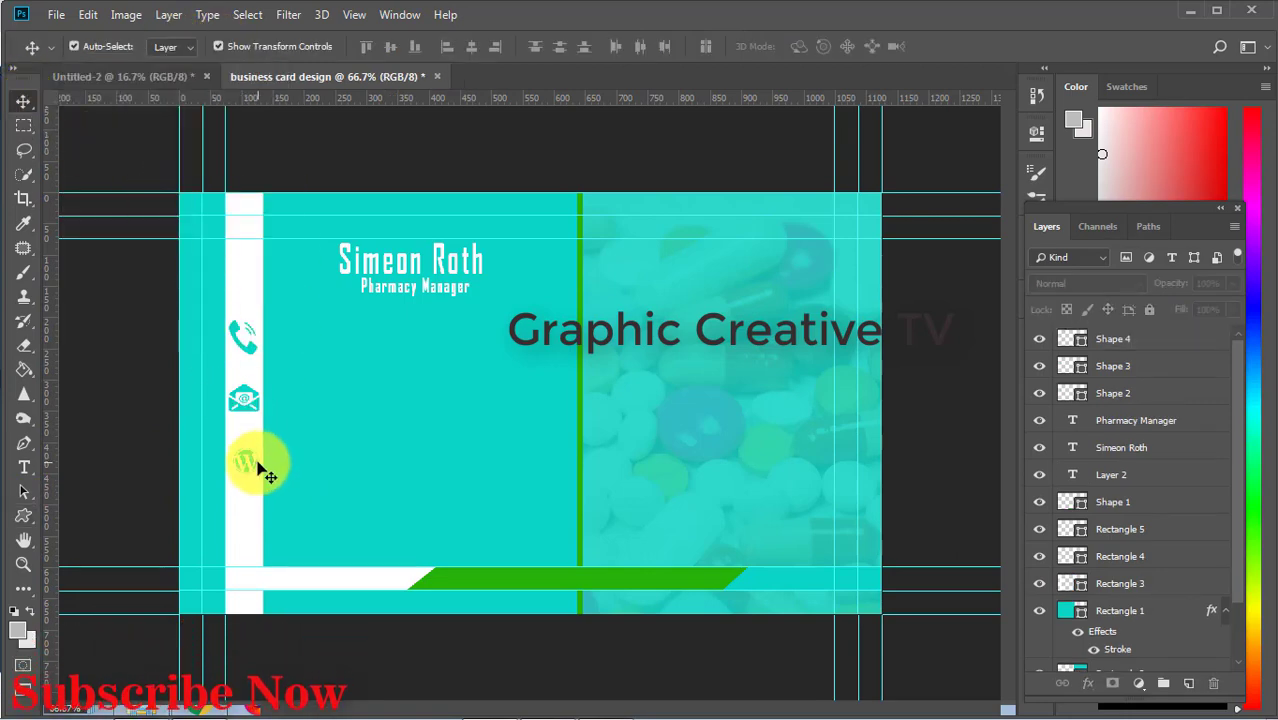
Step: Scale the WordPress icon to about 46 px and place it right under the envelope
mouse_move(255, 472)
left_mouse_down()
mouse_move(247, 452)
mouse_move(265, 474)
left_mouse_up()
key("ctrl+t")
key("Return")
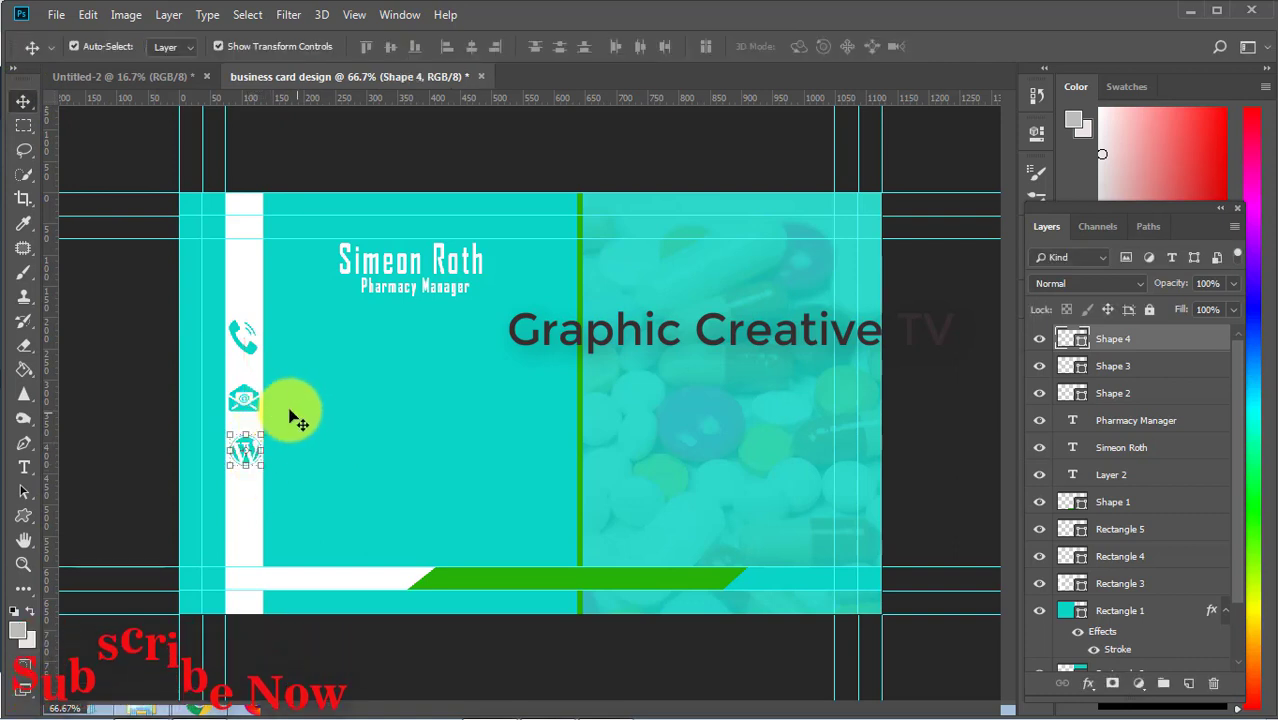
left_click(243, 444)
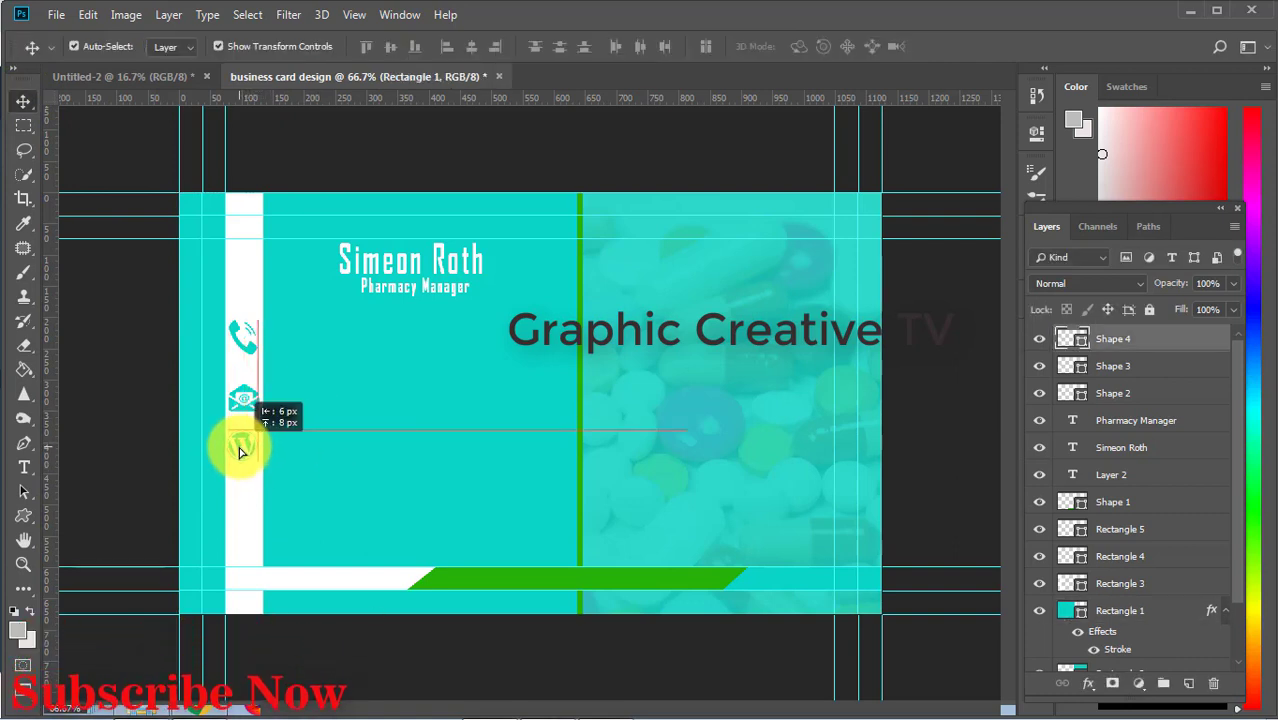
left_click_drag(240, 452, 240, 448)
left_click(245, 405)
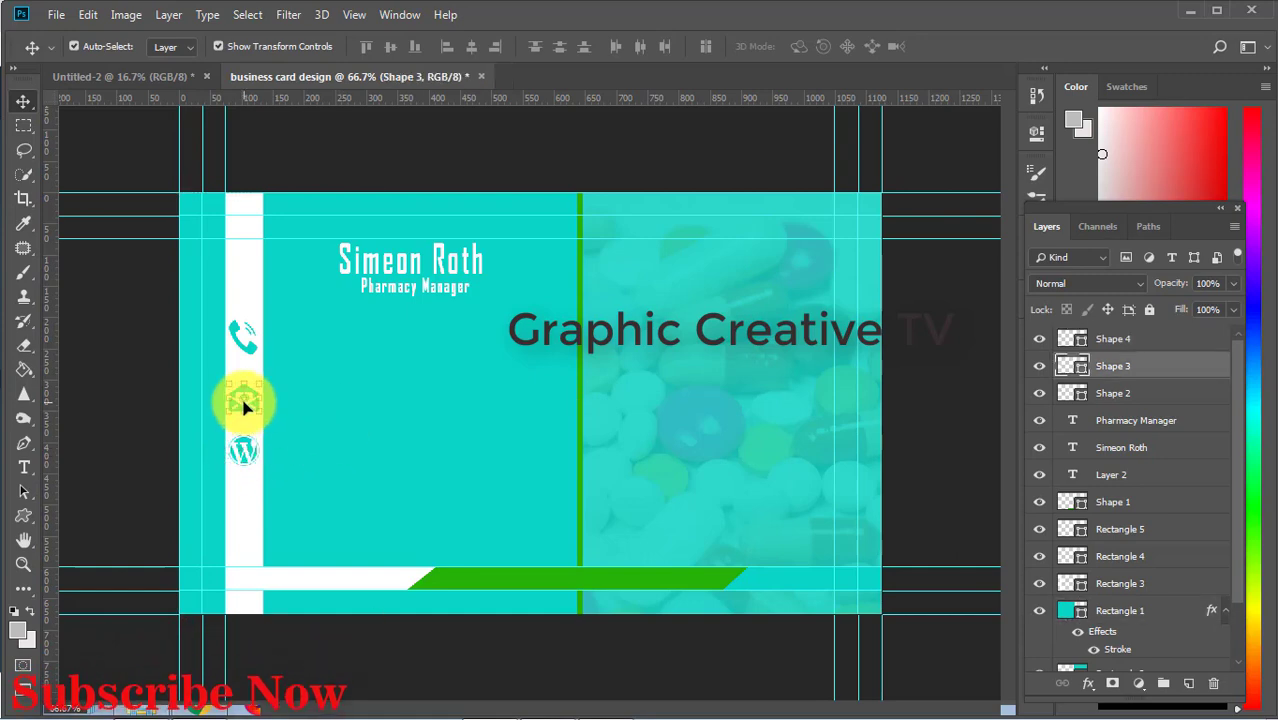
left_click(392, 408)
left_click(24, 516)
Step: Choose the location pin custom shape and draw a pin below the WordPress icon
left_click(110, 605)
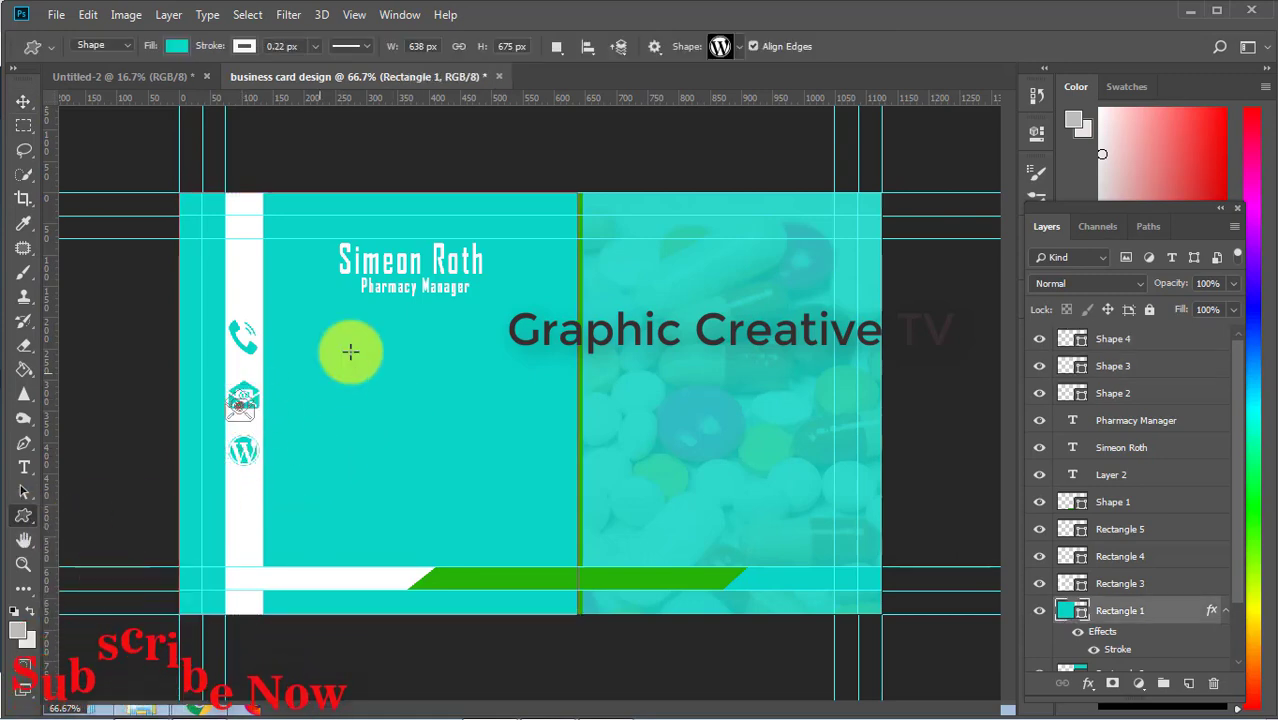
left_click(722, 46)
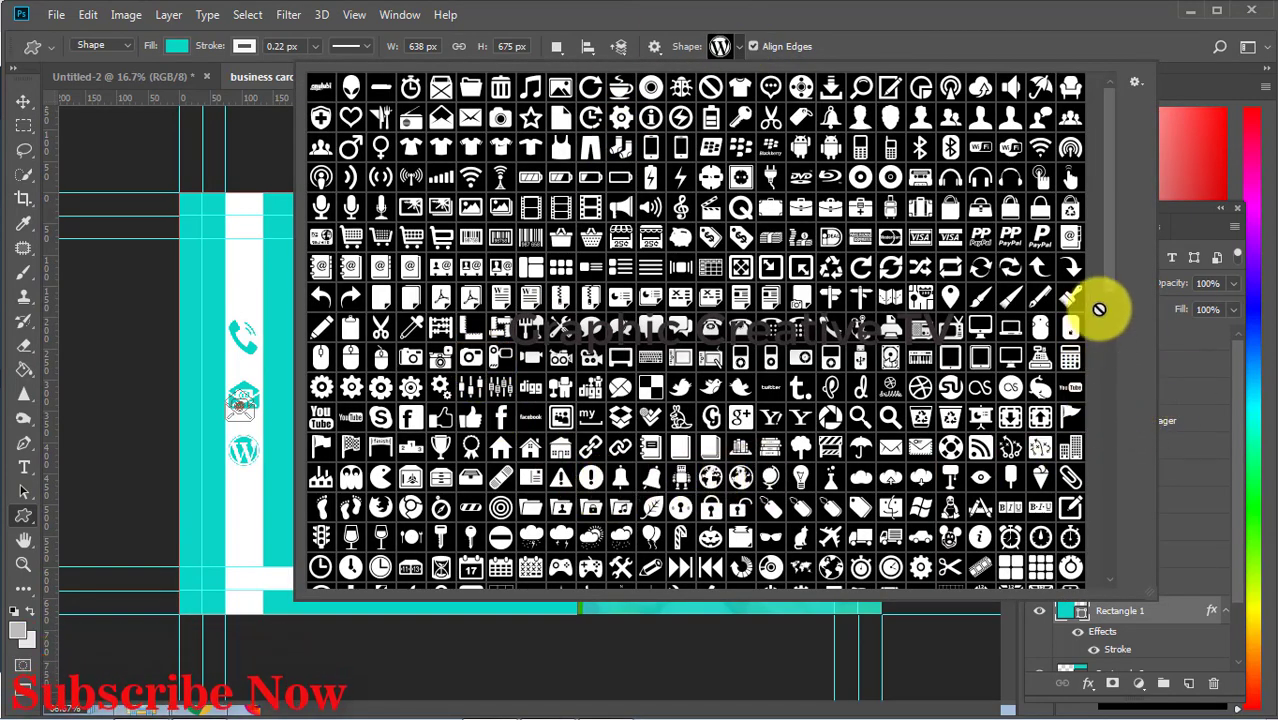
left_click_drag(1108, 256, 1124, 585)
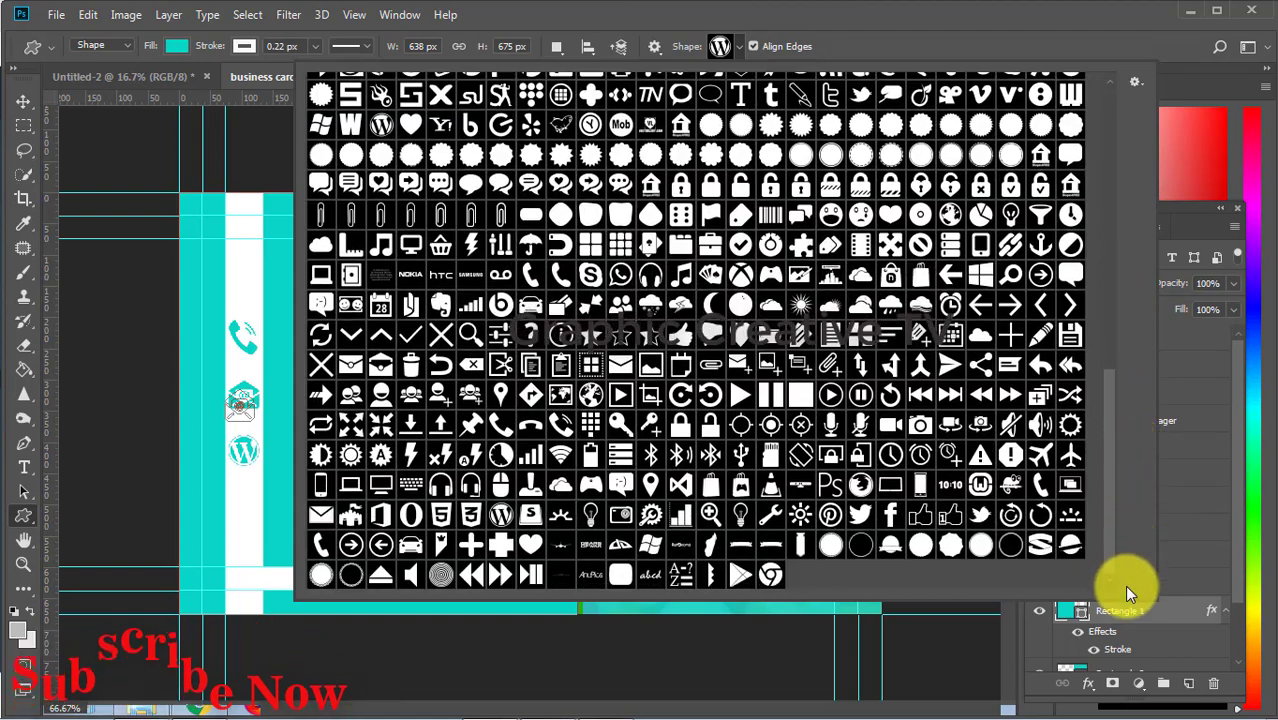
left_click(742, 47)
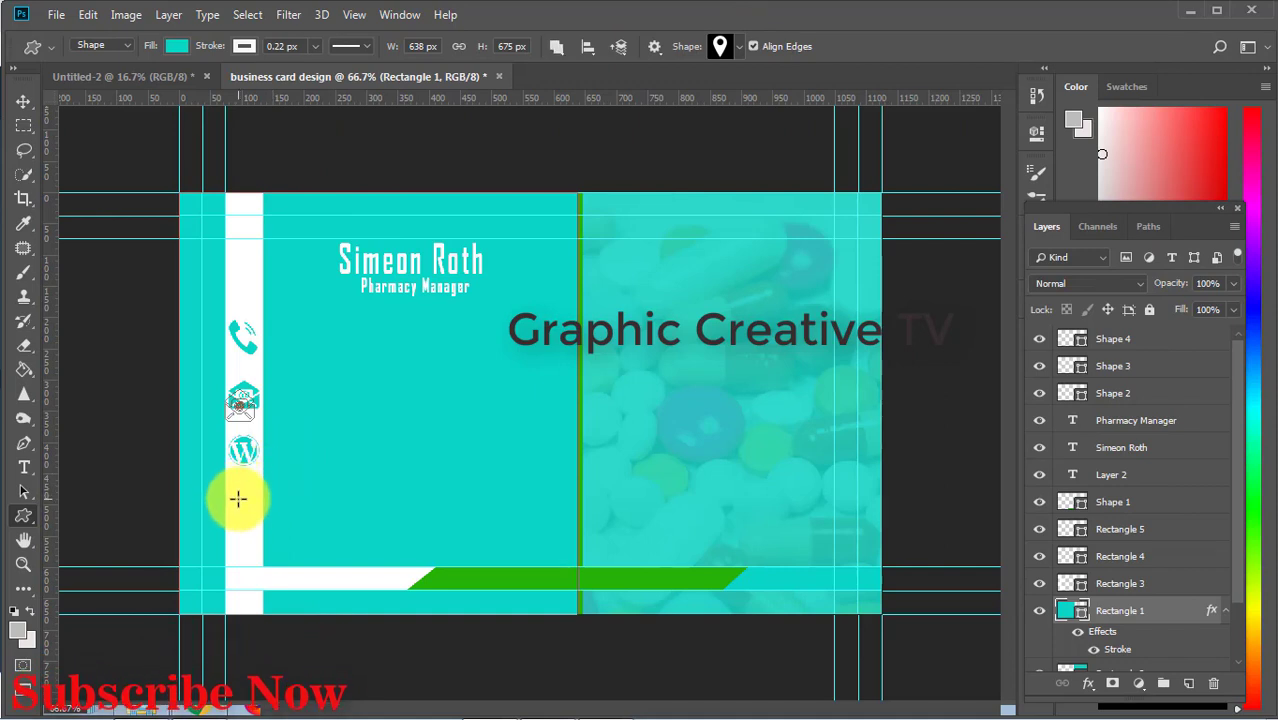
left_click_drag(245, 511, 260, 558)
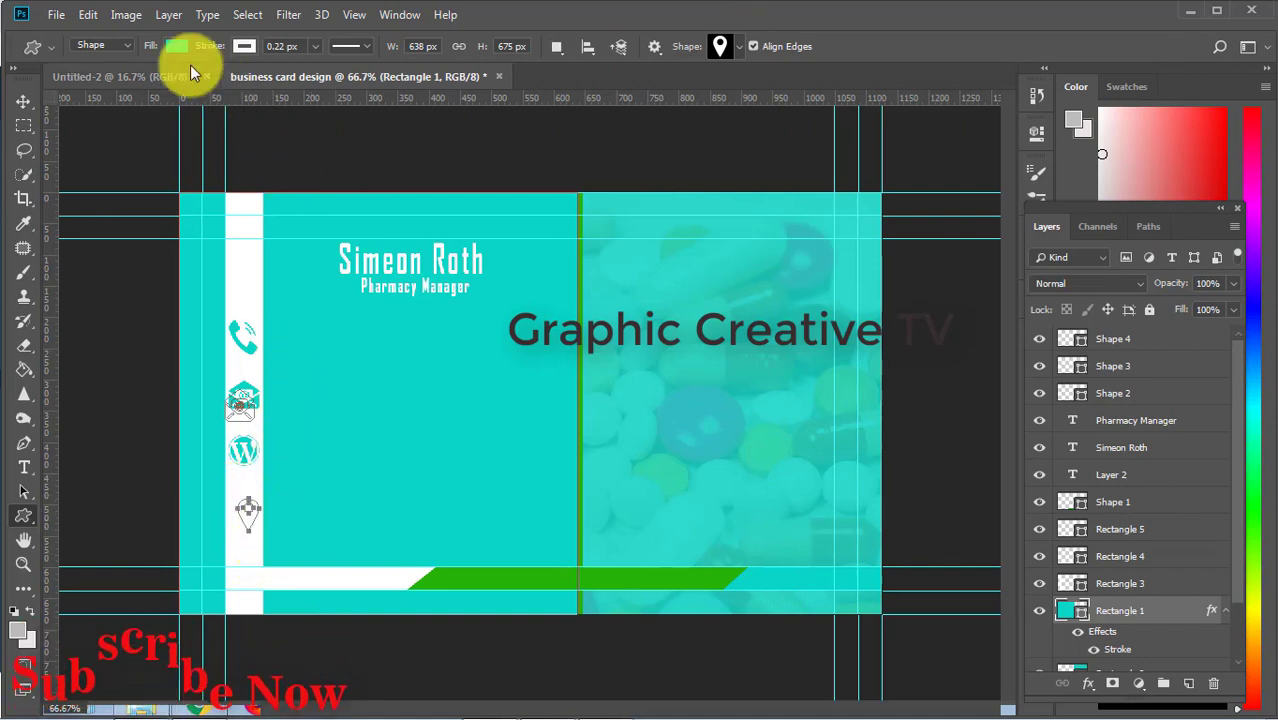
left_click(24, 101)
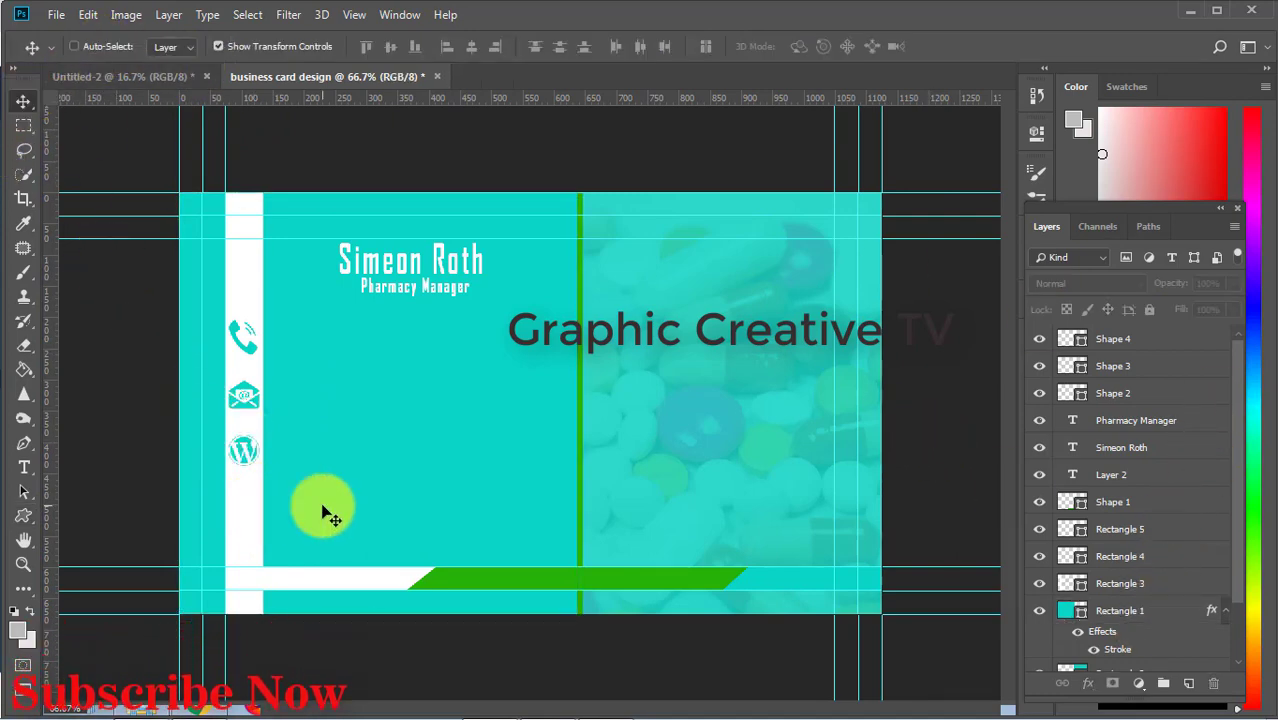
Step: Delete the unused Layer 2 text layer
left_click(1132, 391)
left_click(1130, 368)
left_click(1133, 340)
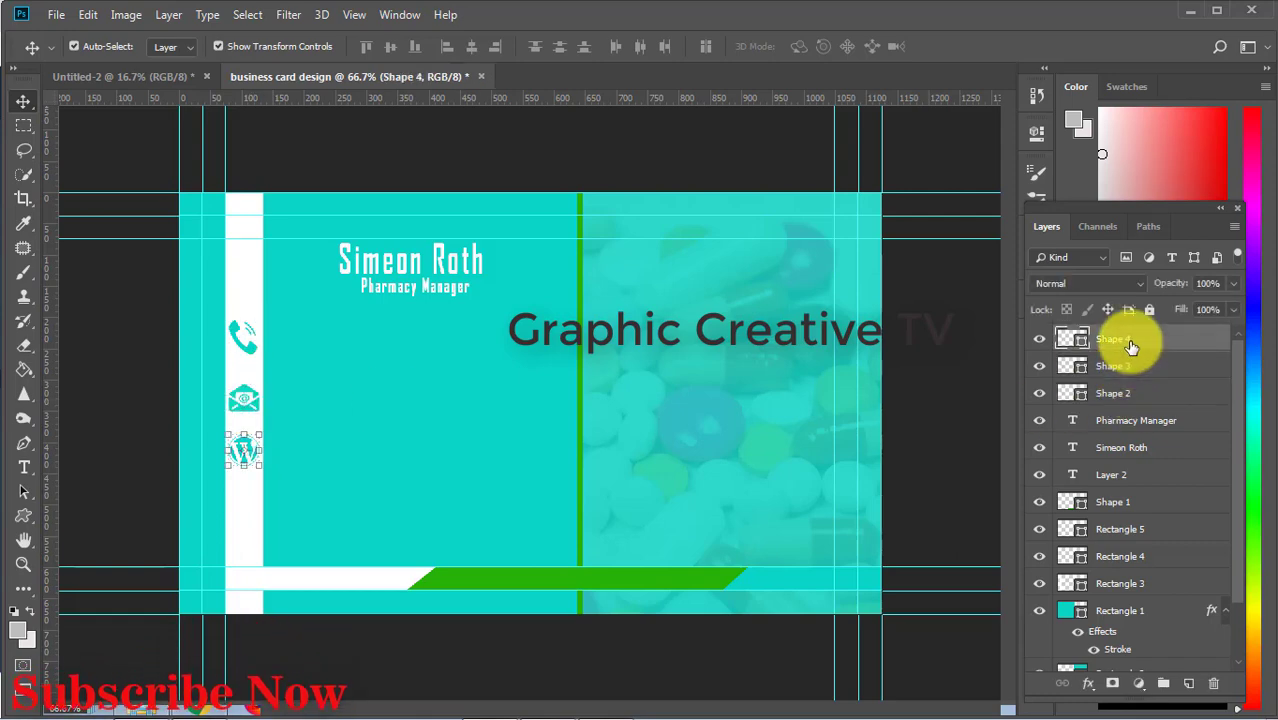
left_click(1145, 448)
left_click(1149, 480)
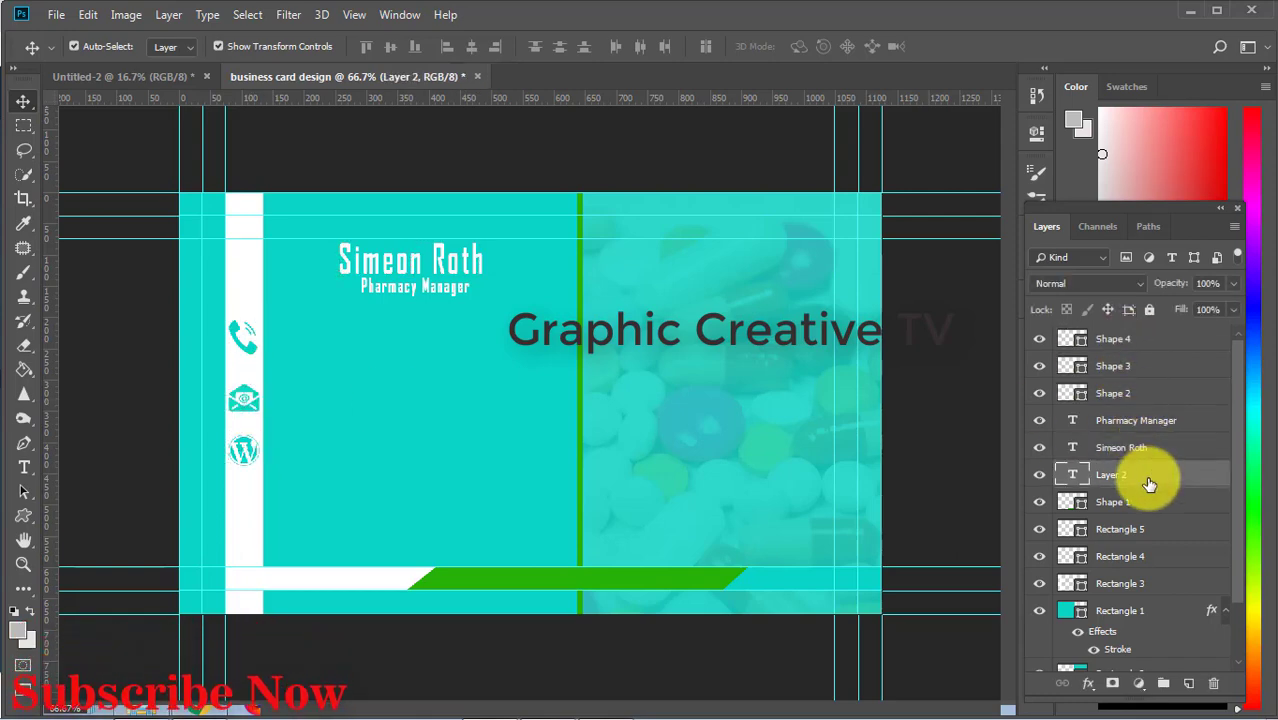
key("Delete")
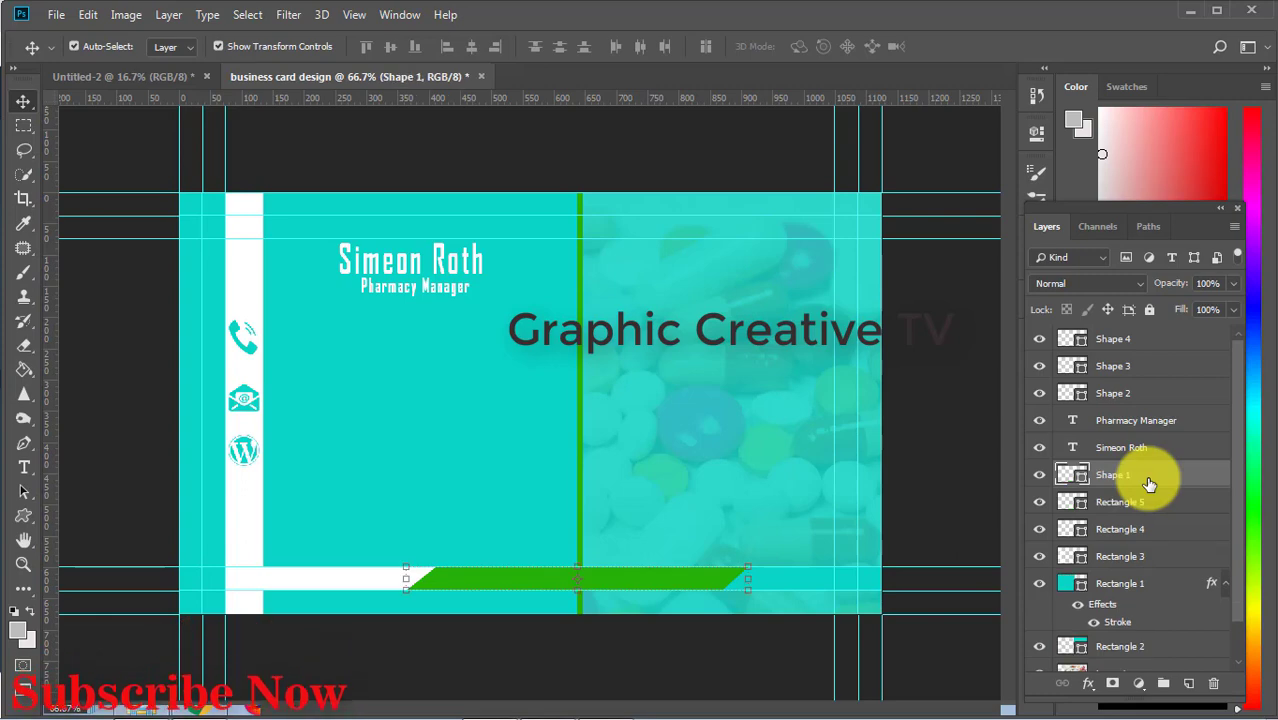
Step: Redraw the location pin below the WordPress icon and give it a teal fill
left_click(1158, 511)
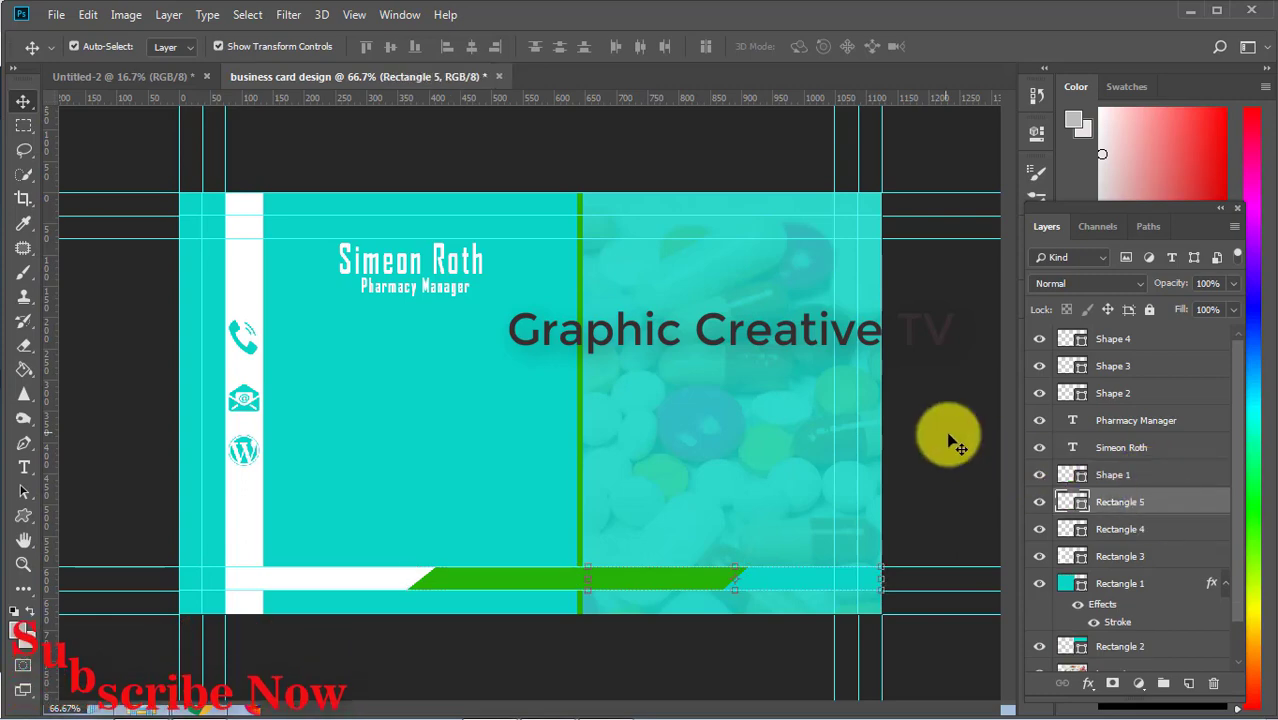
left_click(1133, 339)
left_click(23, 515)
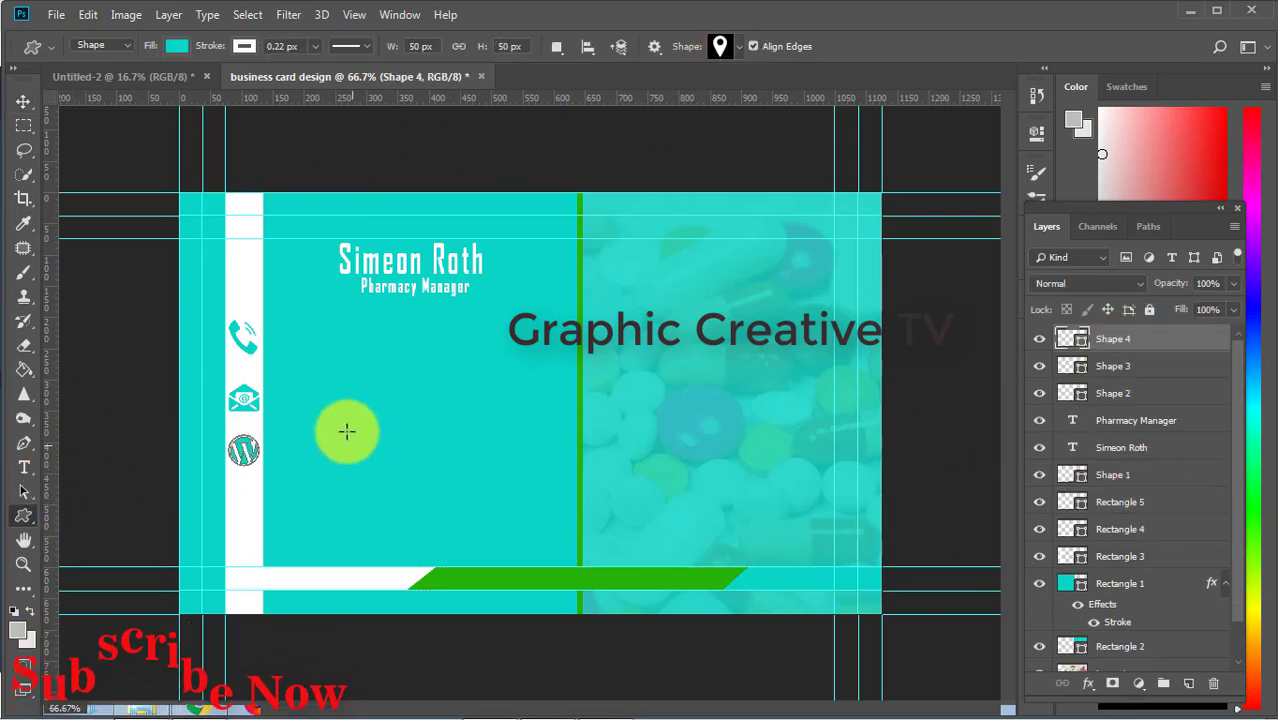
left_click(23, 101)
left_click(128, 414)
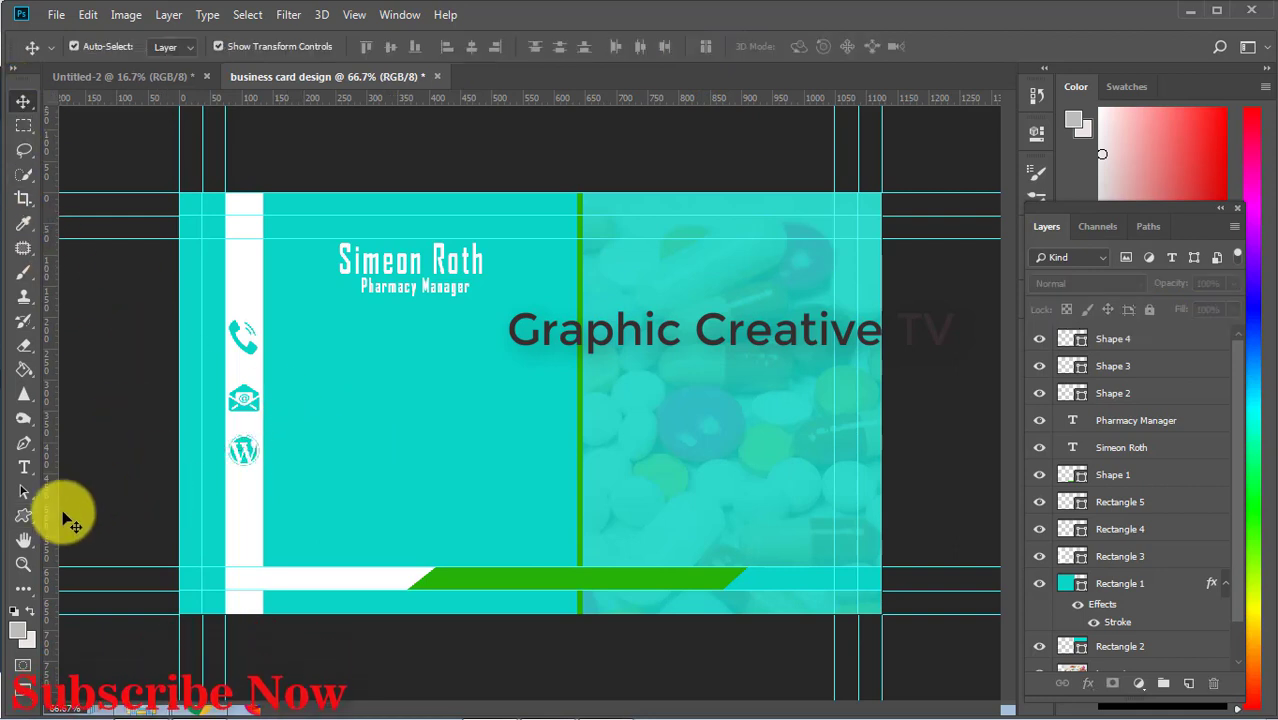
key("u")
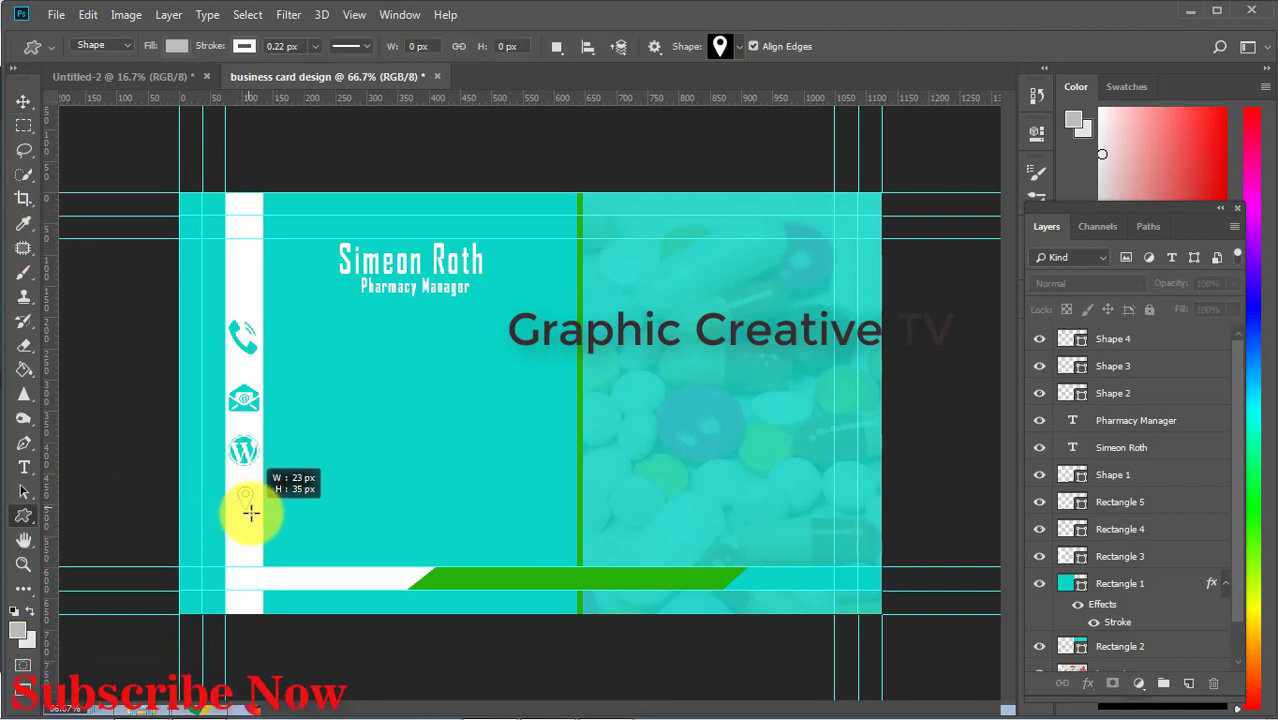
left_click_drag(255, 530, 256, 528)
left_click(176, 46)
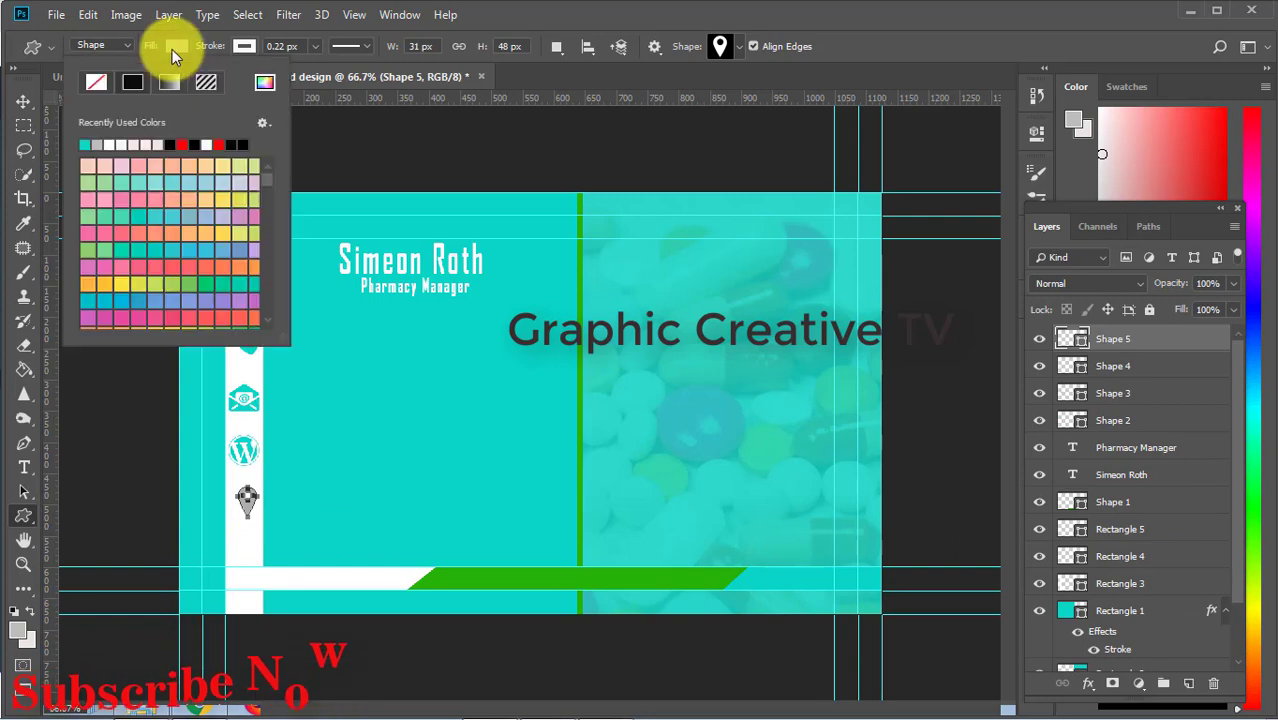
left_click(86, 145)
Step: Enlarge the pin to about 126% to match the other icons and apply it
left_click(23, 101)
left_click(342, 393)
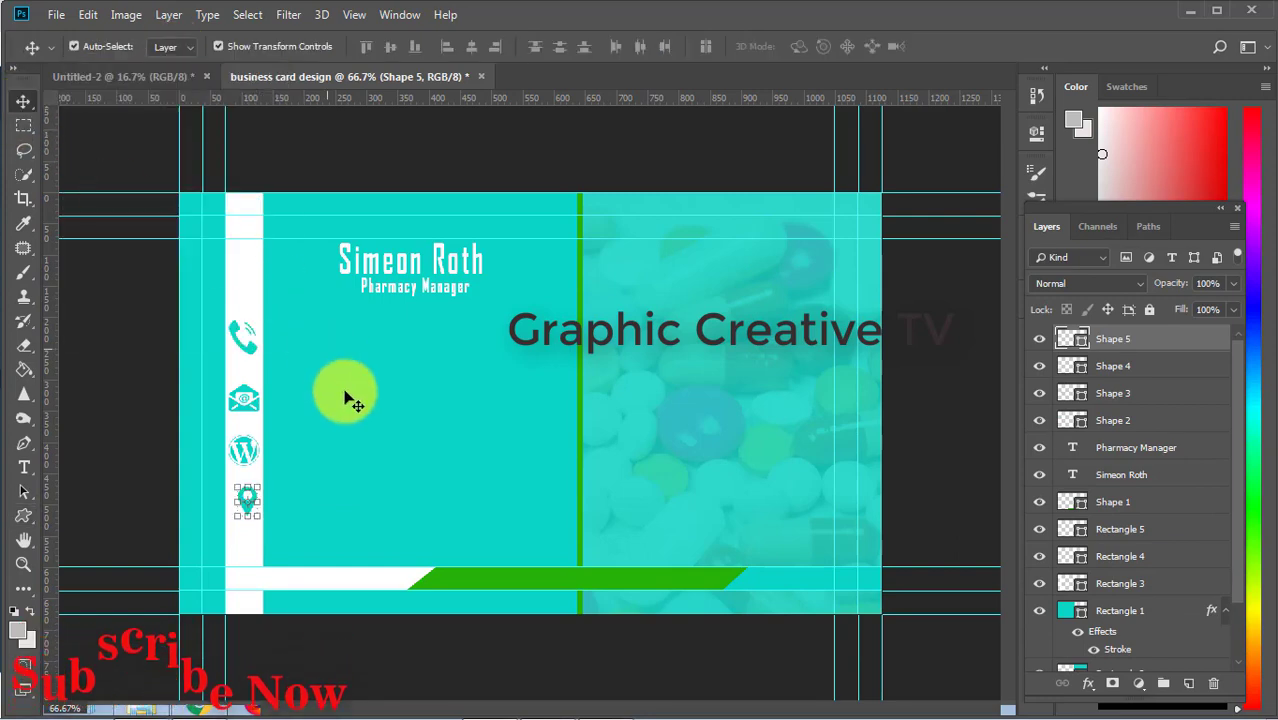
left_click(245, 510)
left_click_drag(252, 520, 258, 525)
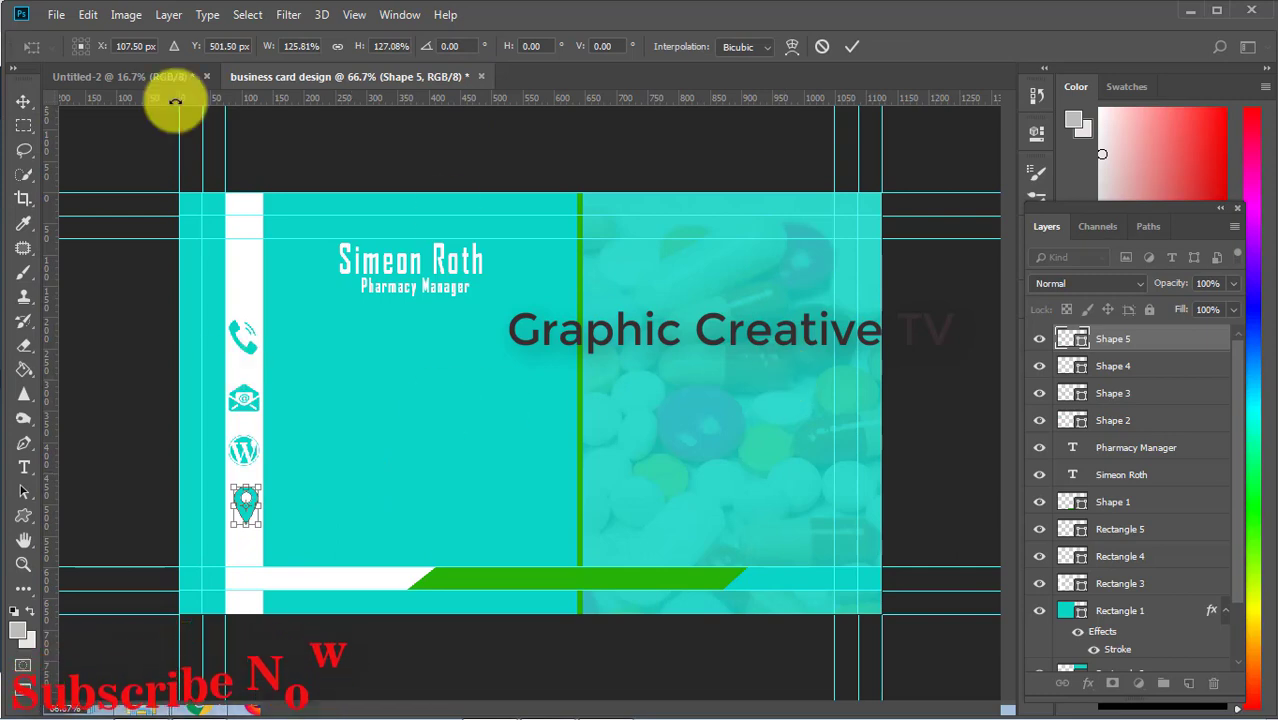
left_click(26, 114)
left_click(562, 284)
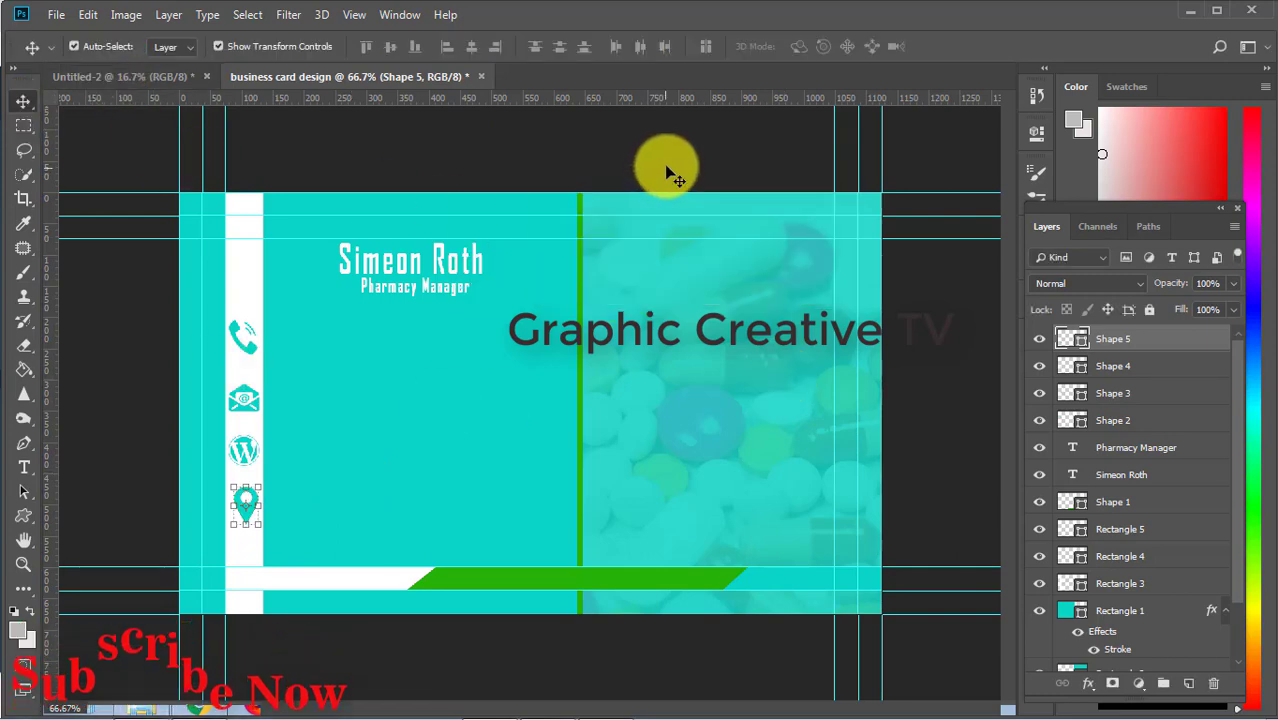
left_click(700, 360)
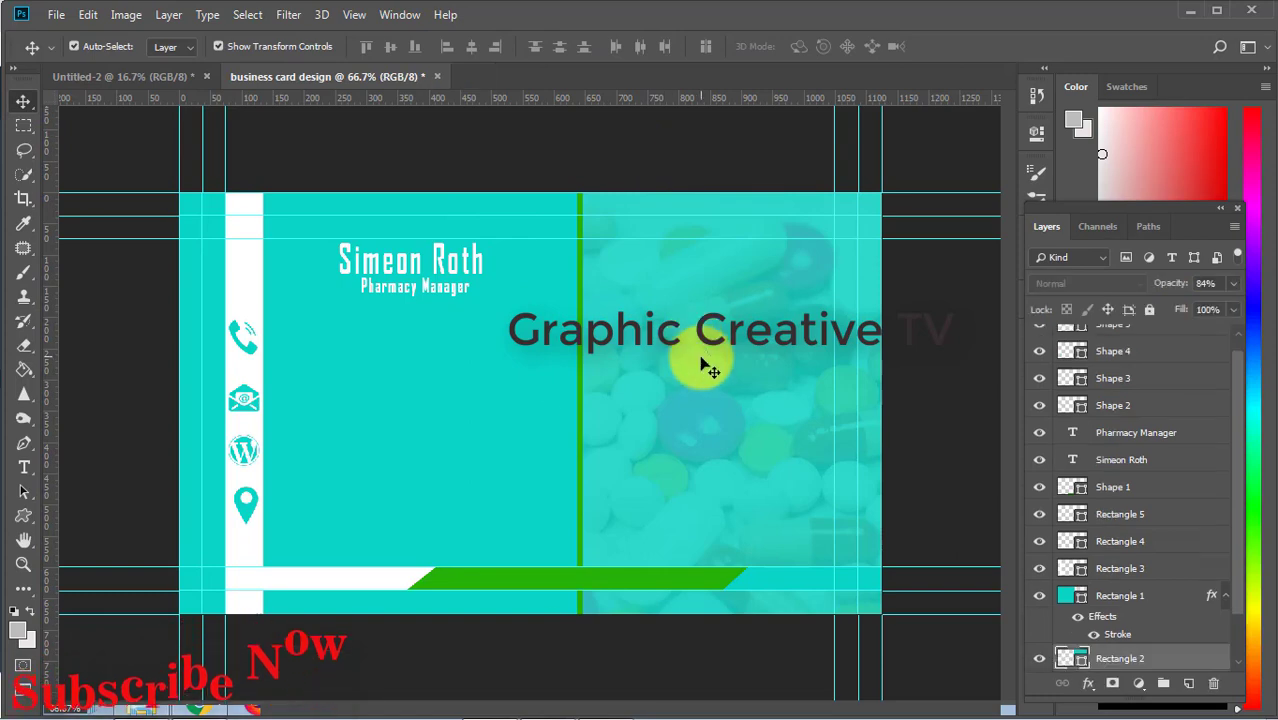
Step: Change the right-half overlay (Rectangle 2) colour to near-white
double_click(1075, 658)
left_click(756, 285)
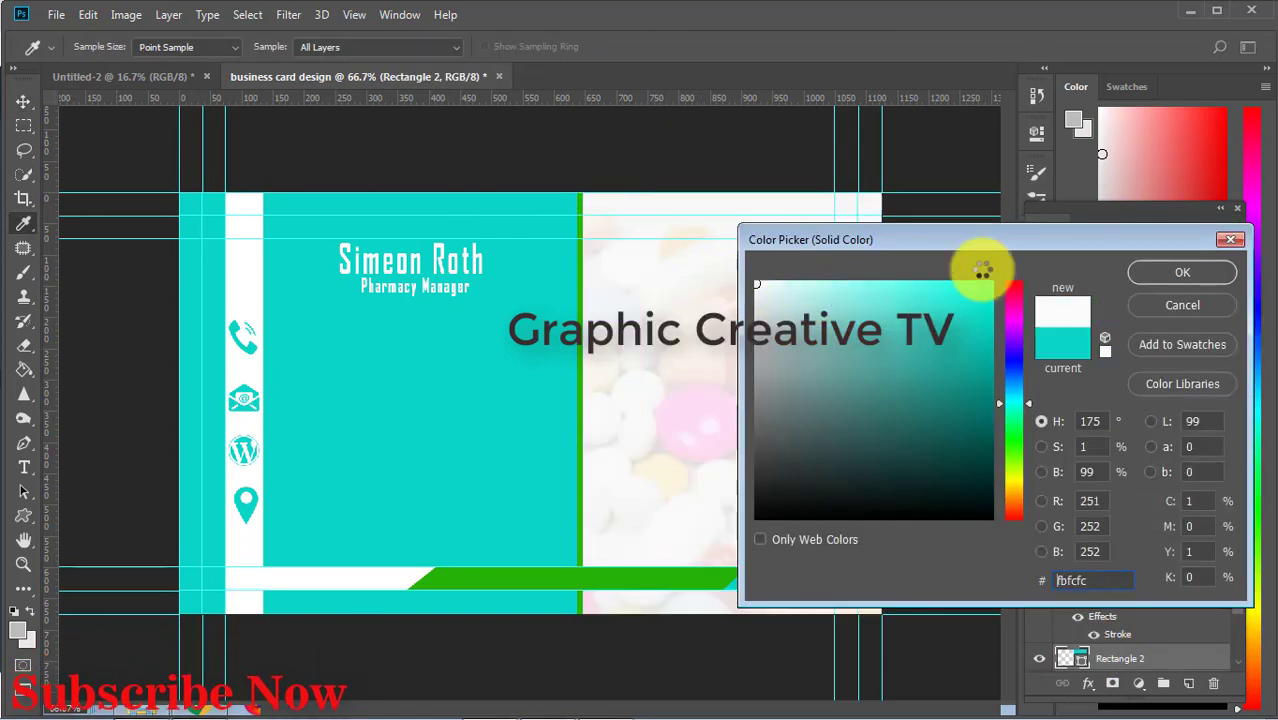
key("Return")
left_click(981, 377)
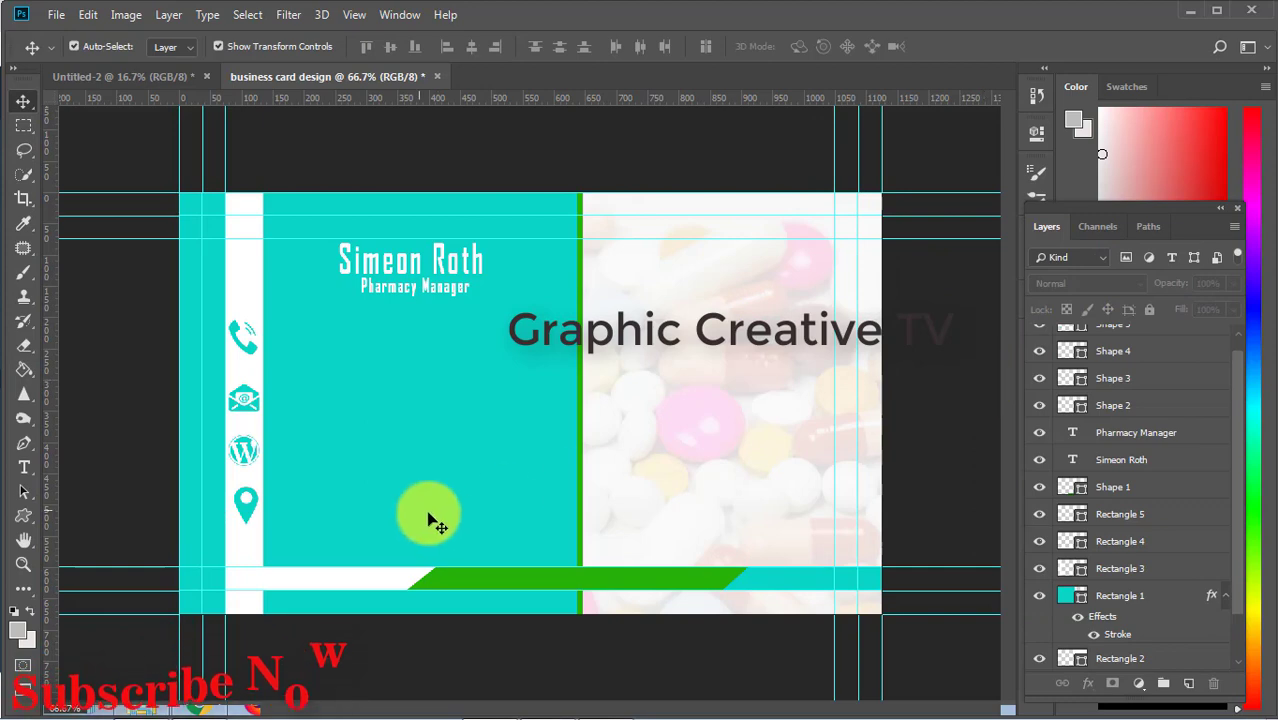
Step: Select the pin, WordPress and phone icons on the white strip to check them
left_click(252, 515)
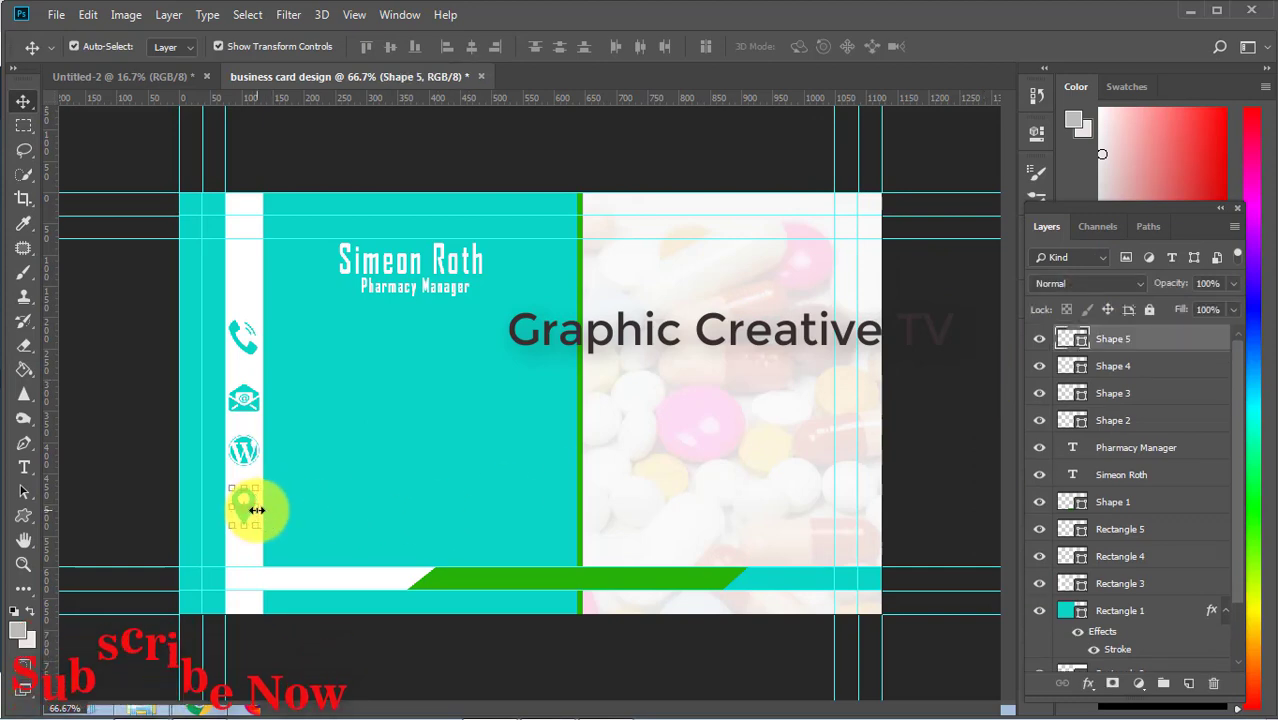
left_click(485, 420)
left_click(253, 450)
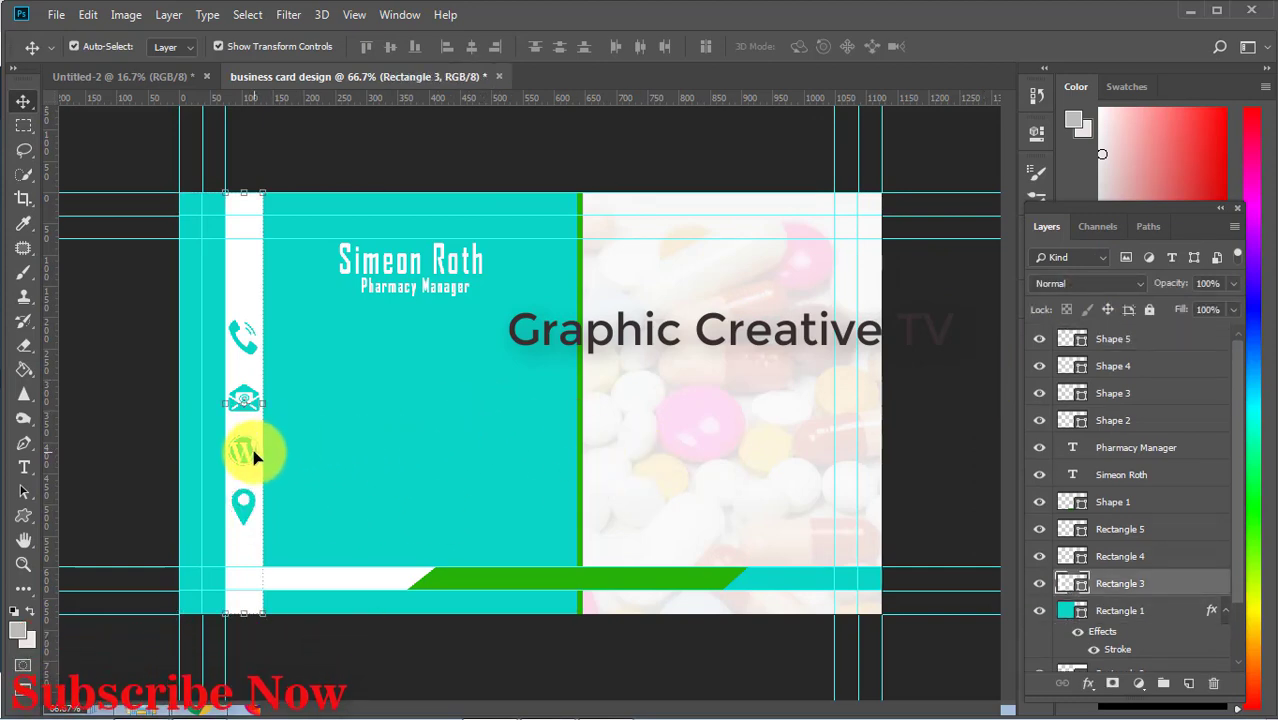
left_click(252, 455)
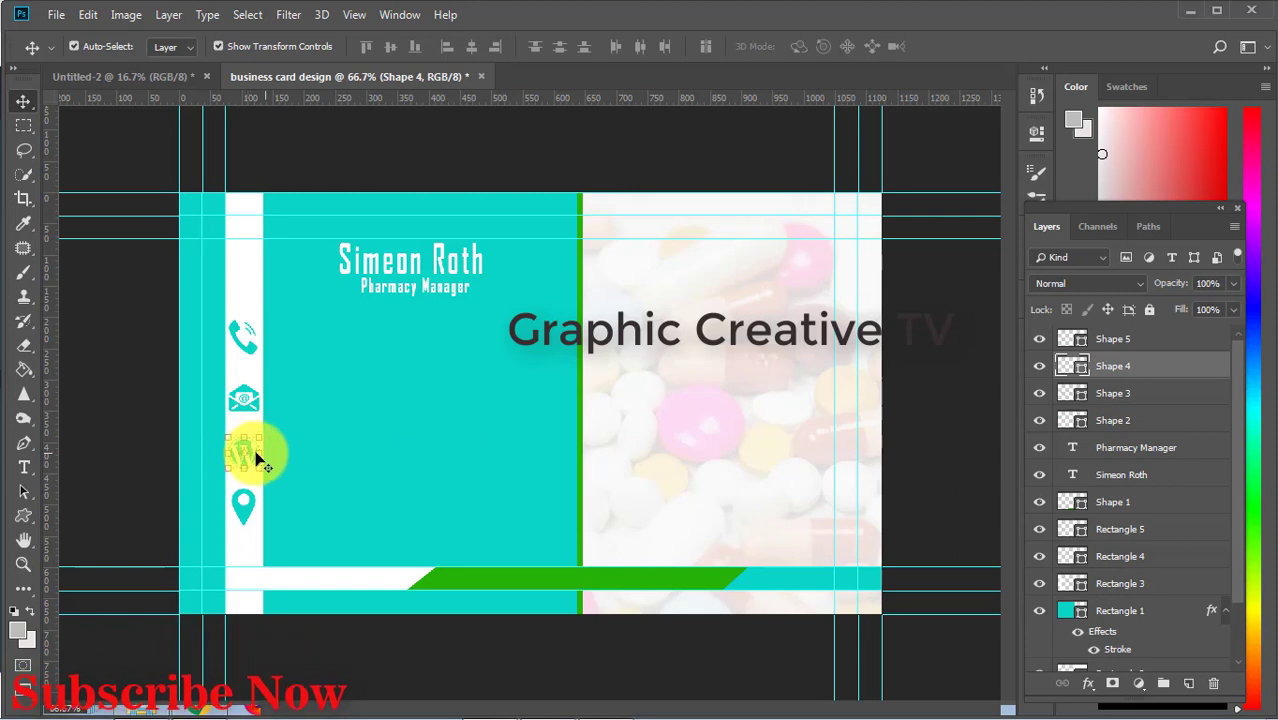
left_click(257, 459)
left_click(262, 406)
left_click(244, 345)
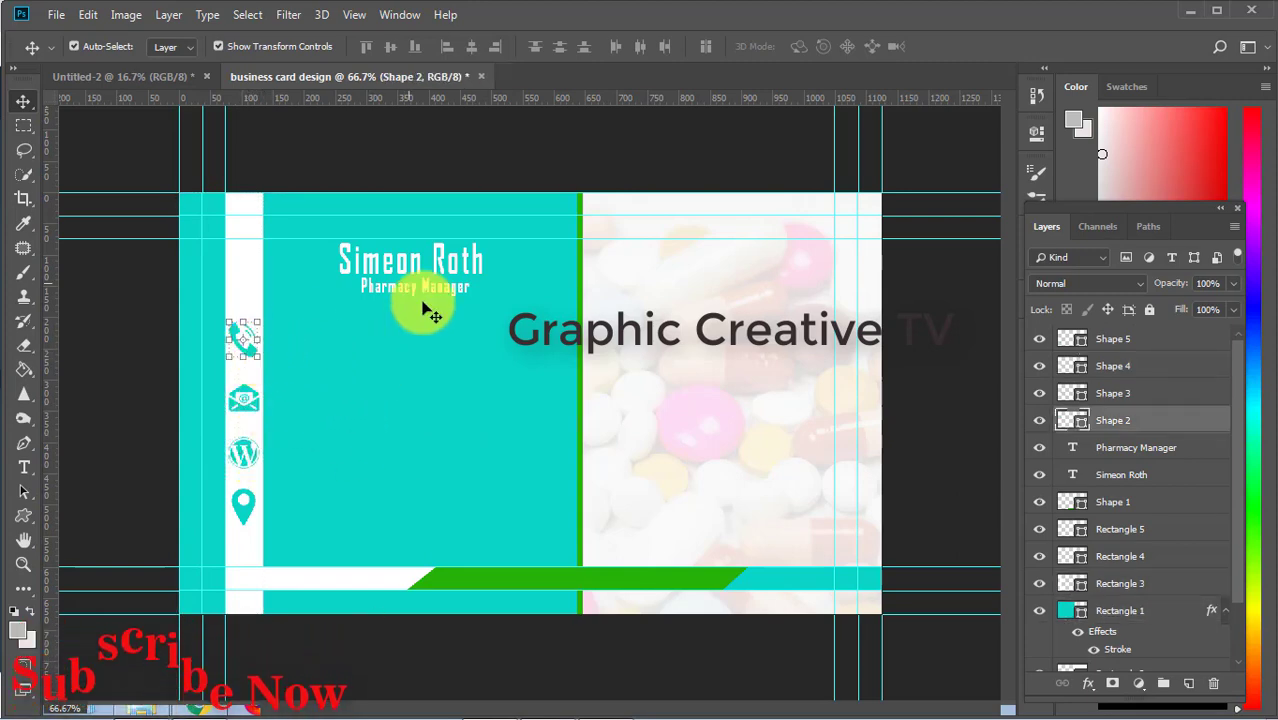
Step: Add an empty text layer beside the phone icon, discarding a stray first one
left_click(429, 401)
left_click(24, 467)
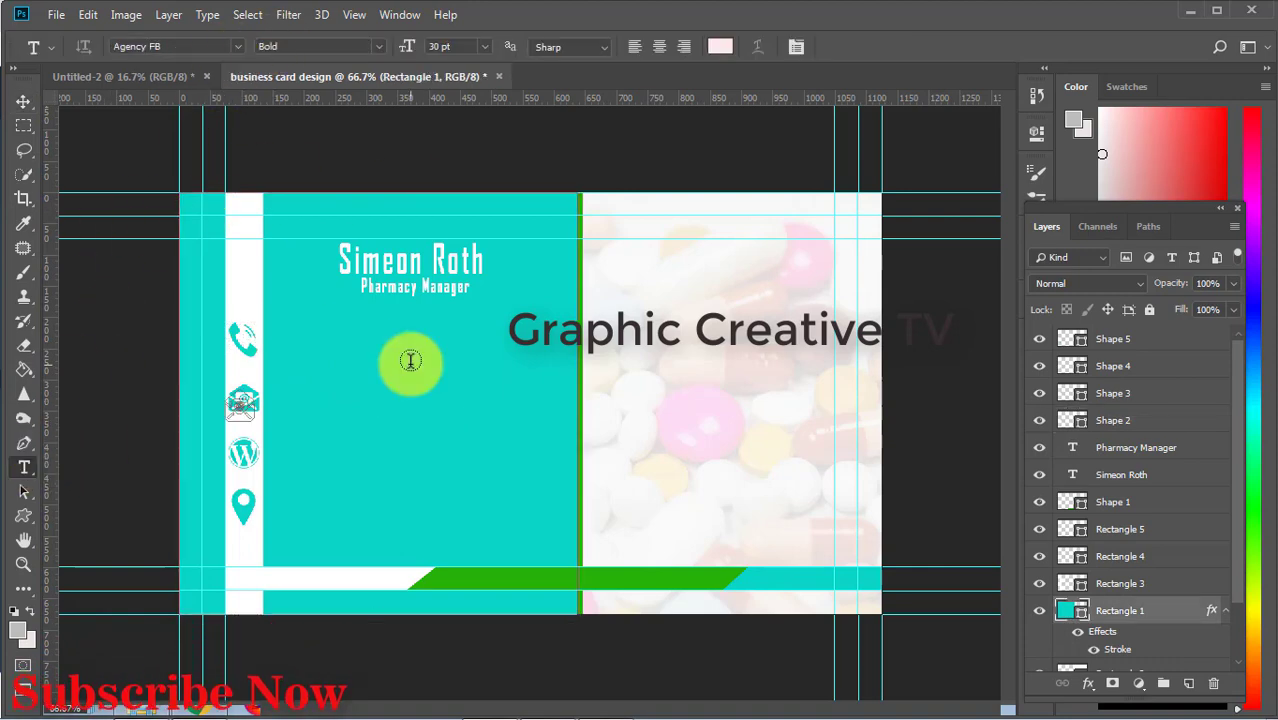
left_click(374, 334)
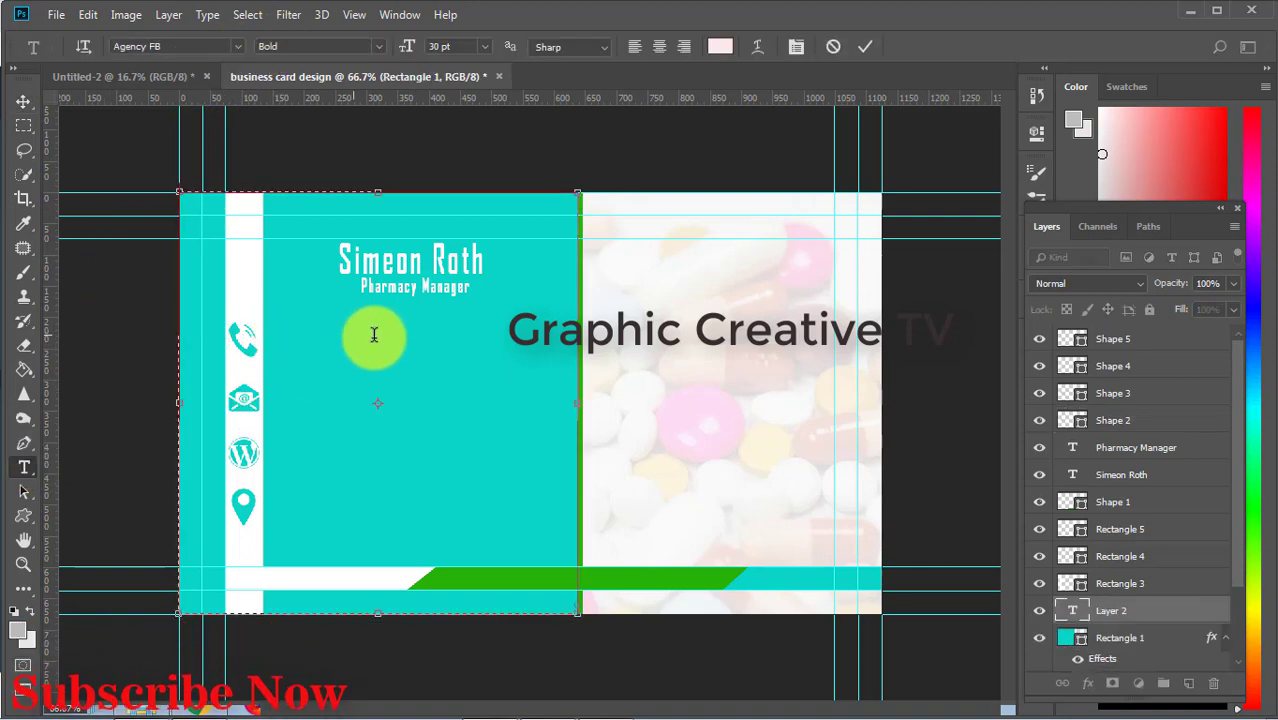
left_click(1128, 610)
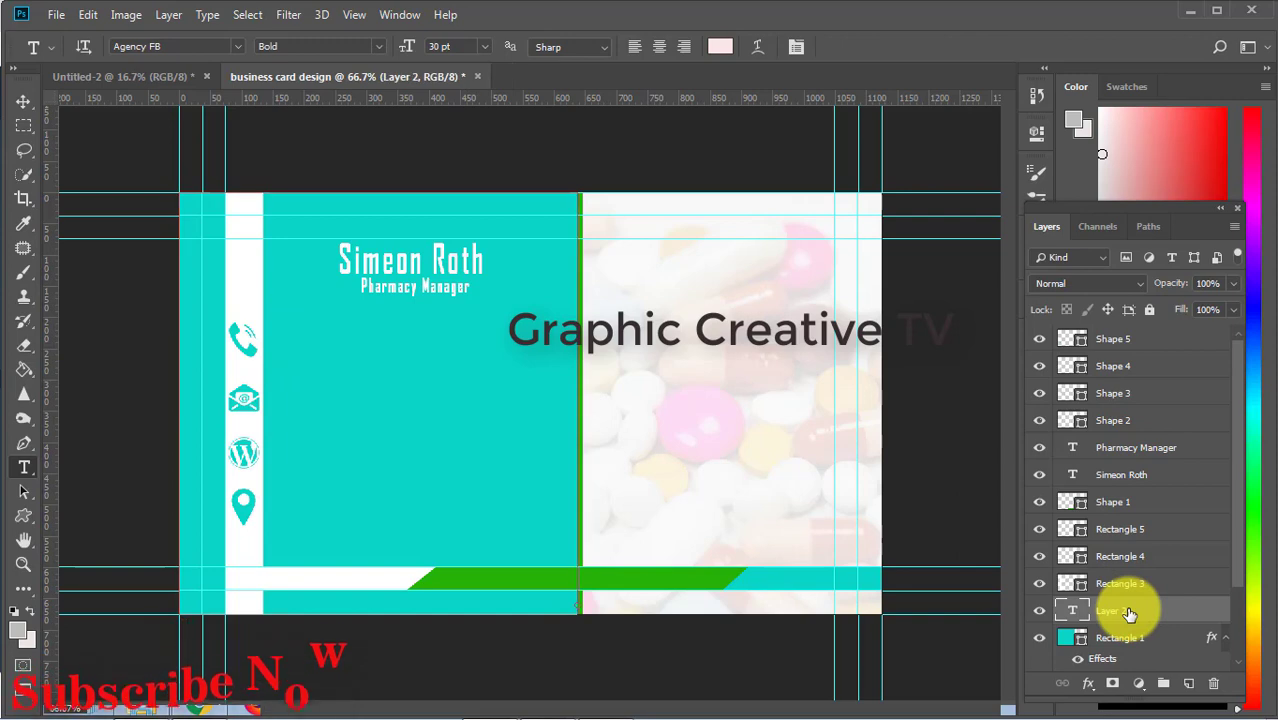
left_click(24, 103)
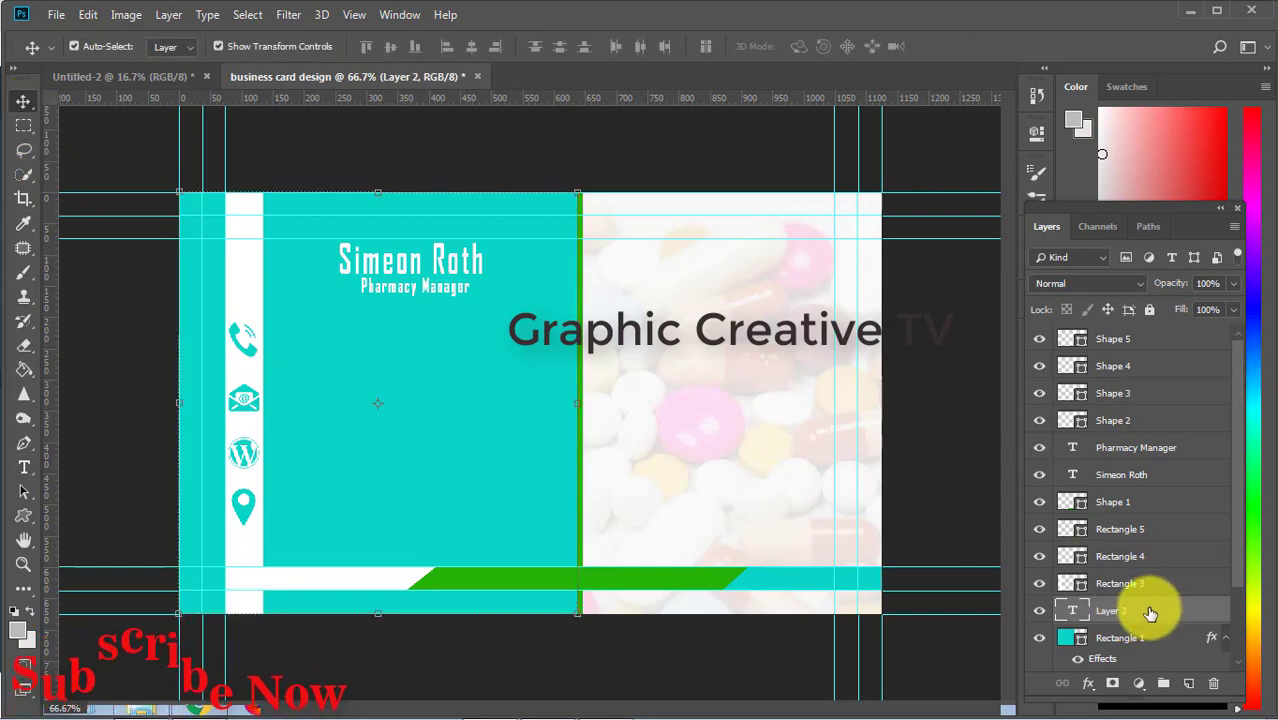
key("Delete")
left_click(20, 466)
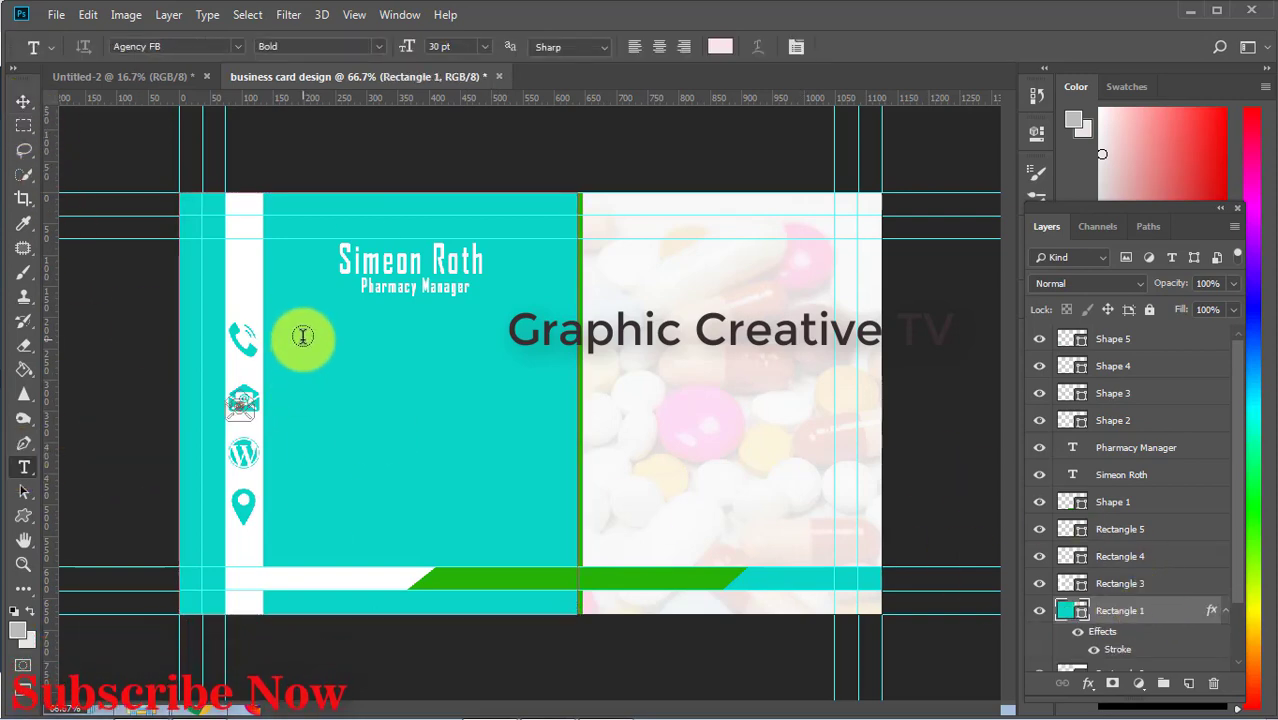
left_click(302, 336)
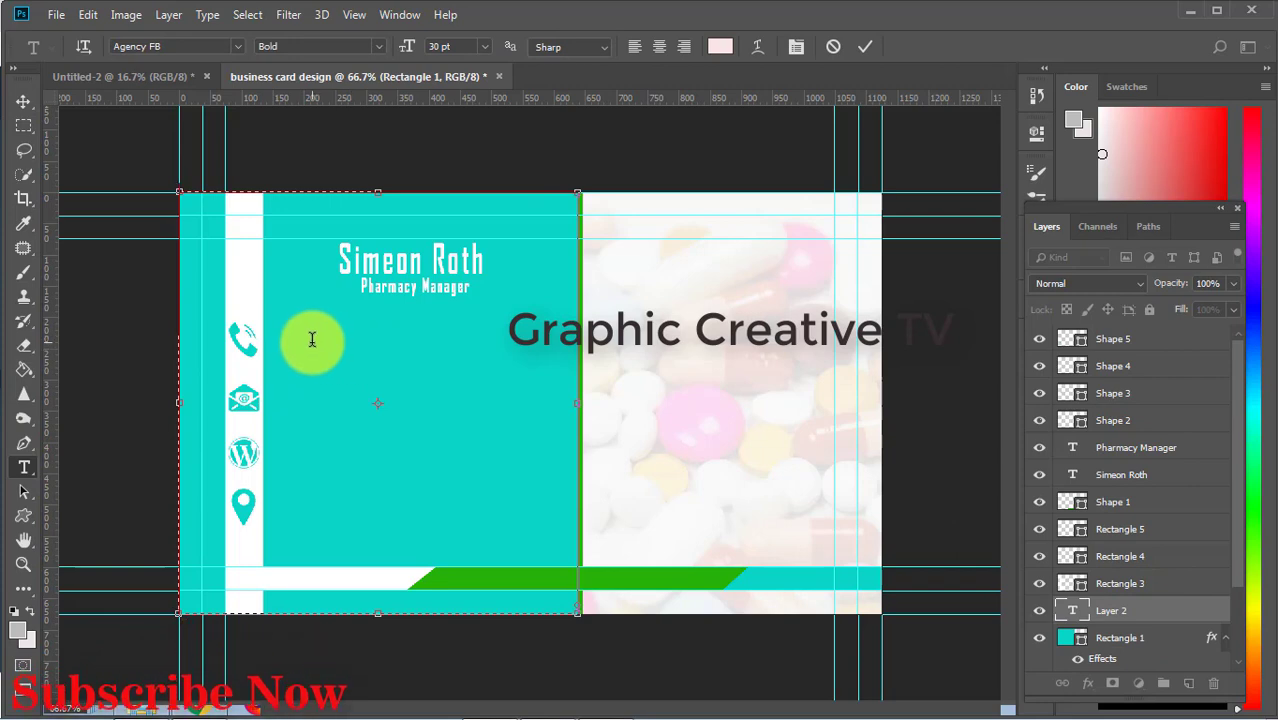
left_click(24, 101)
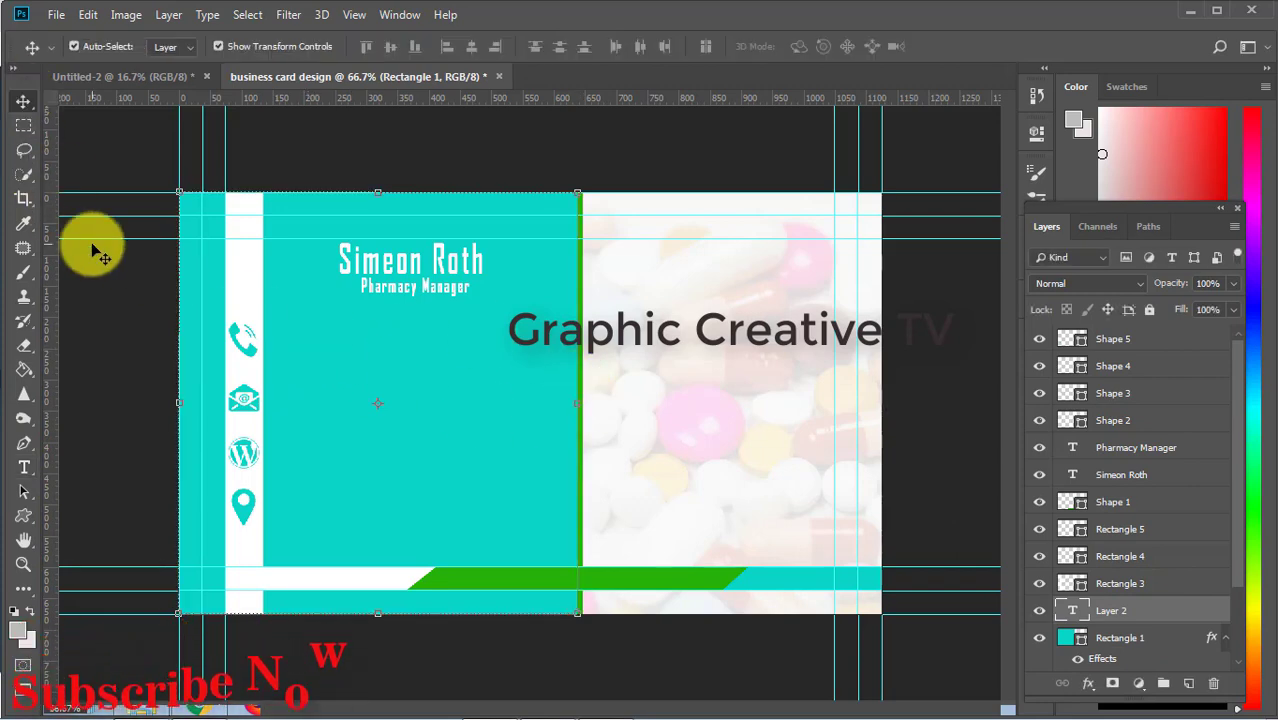
left_click(24, 466)
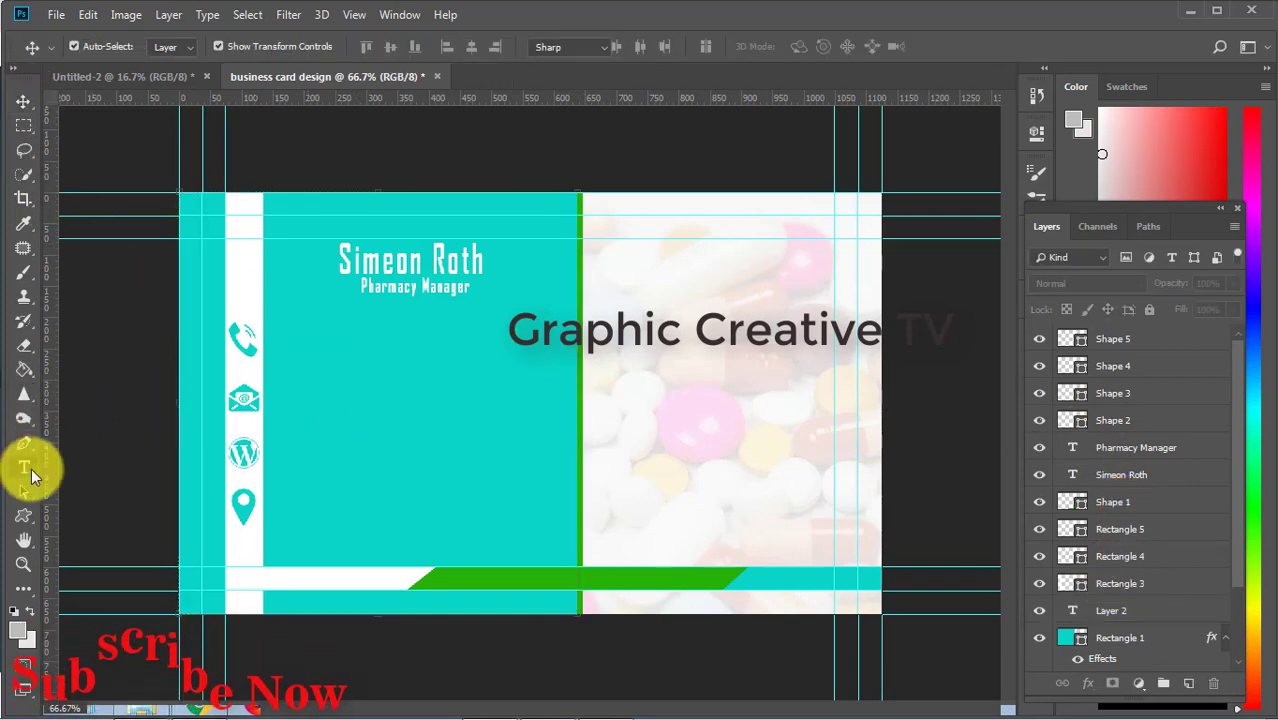
Step: Start a 14 pt Agency FB Regular text line and type the phone number
left_click(1095, 340)
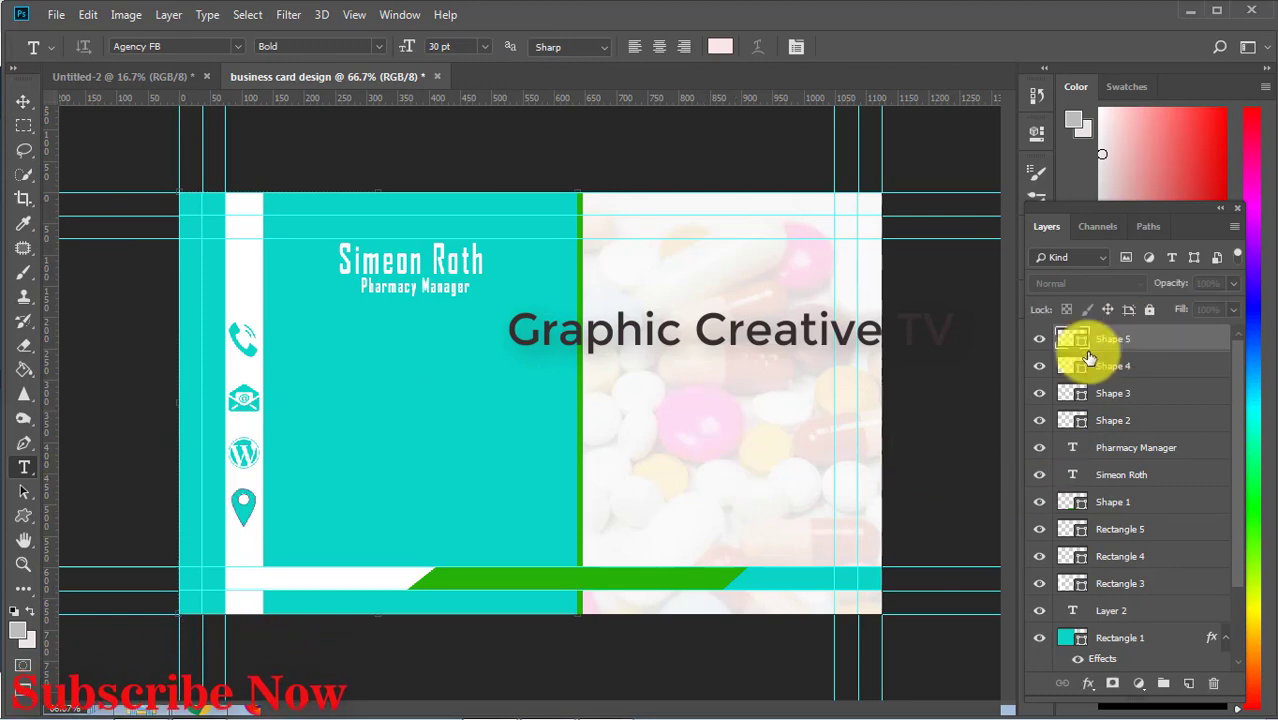
left_click(393, 357)
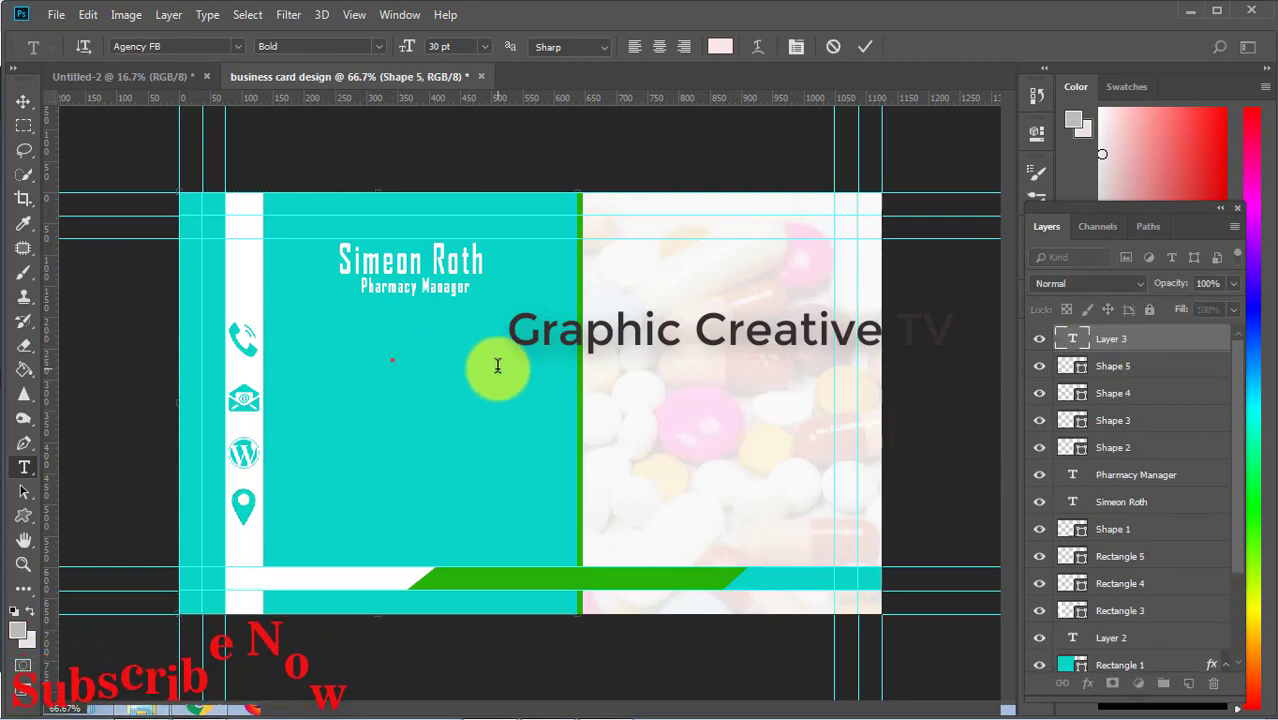
left_click(484, 47)
left_click(460, 172)
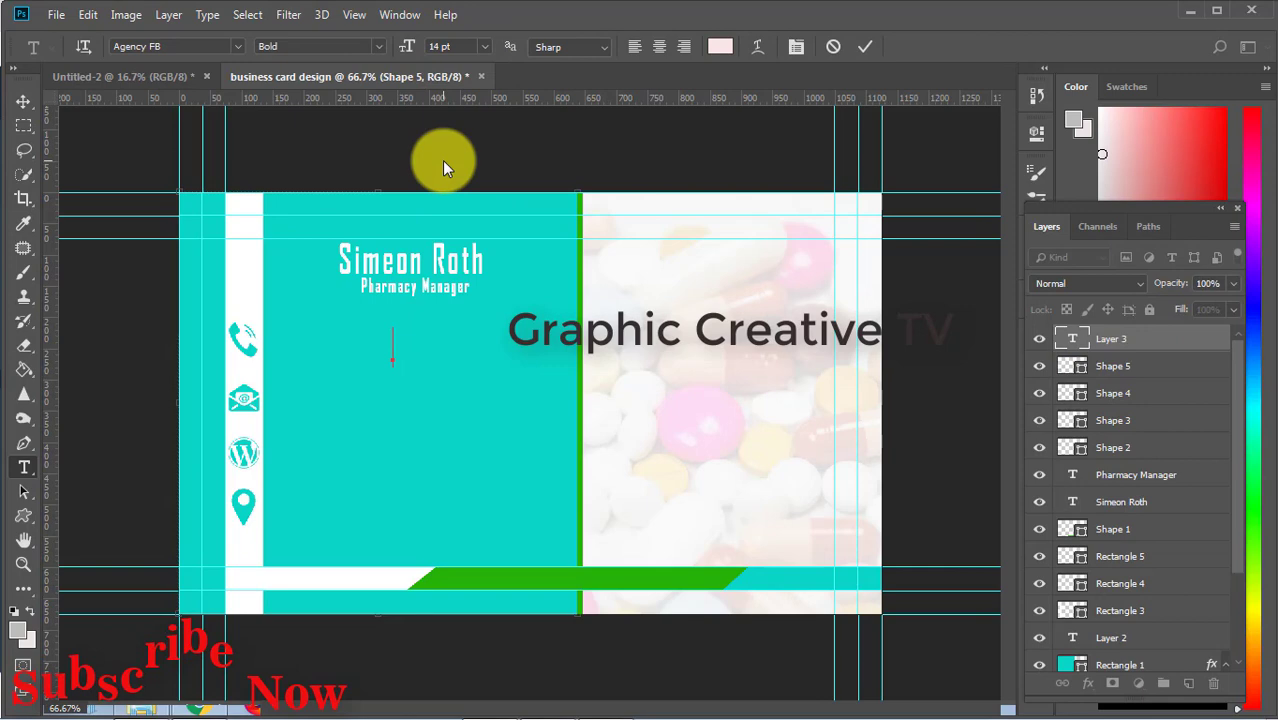
left_click(378, 47)
left_click(320, 58)
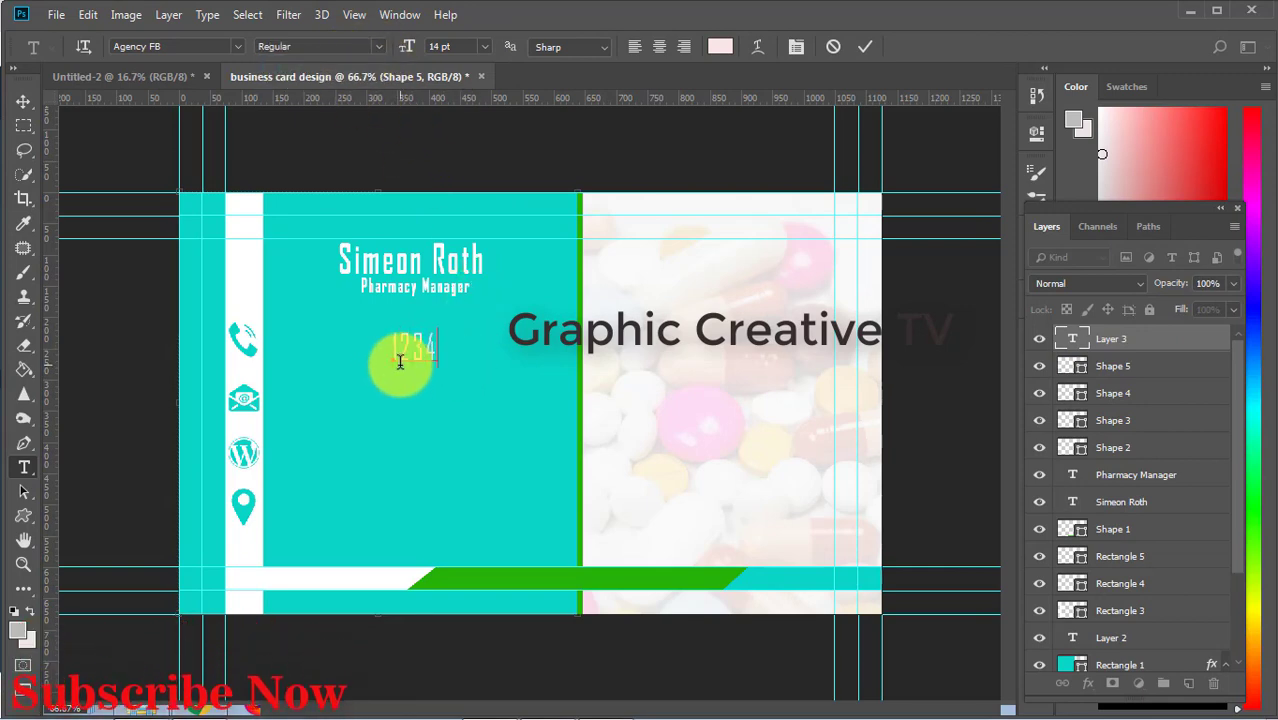
type("67890")
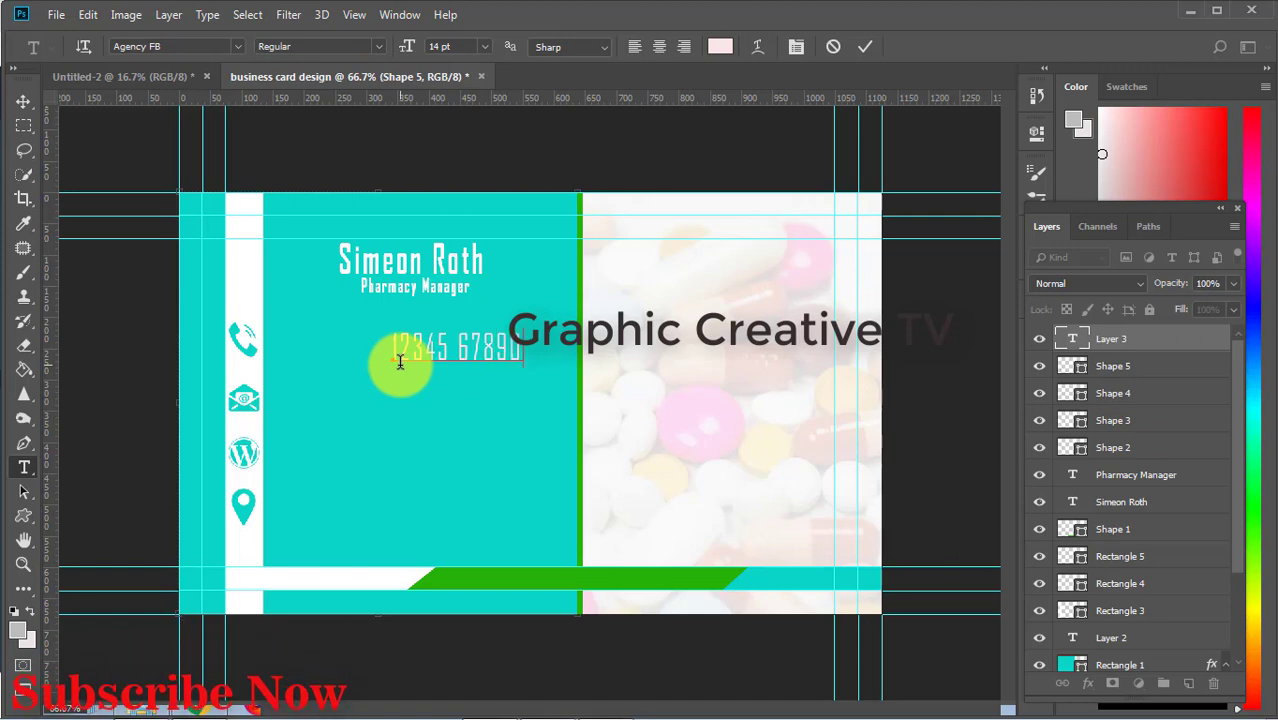
left_click(380, 46)
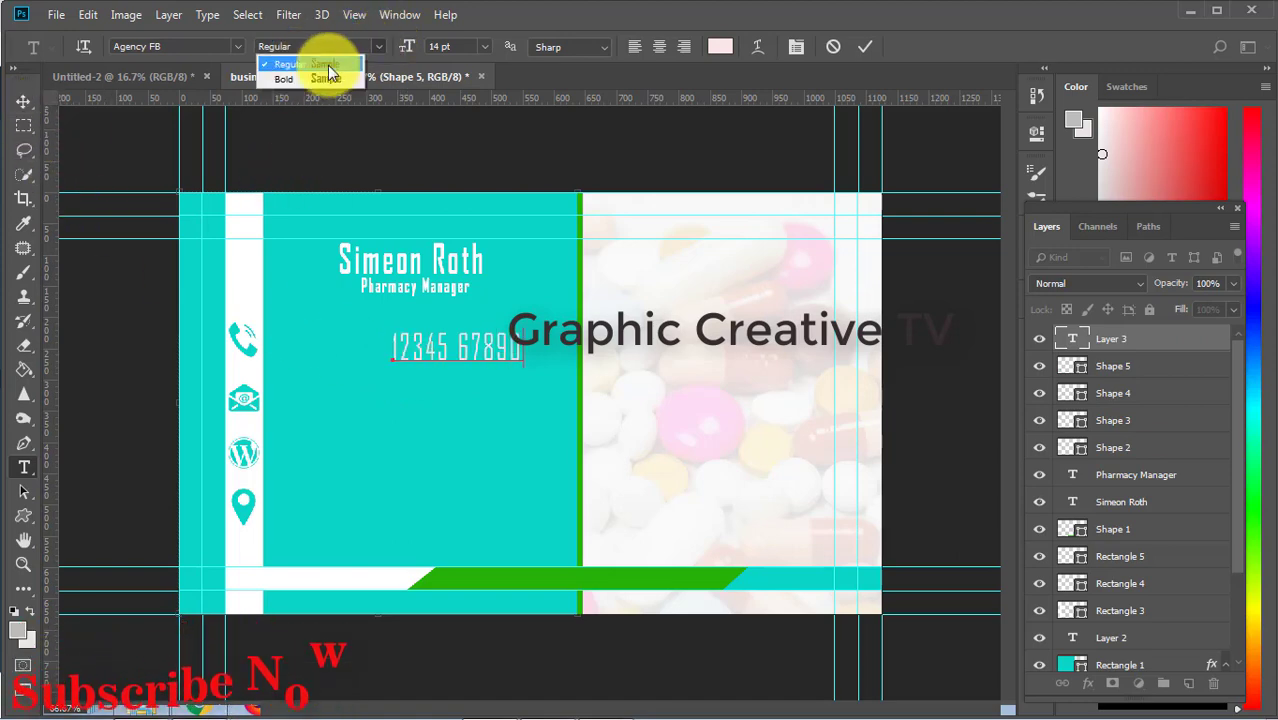
Step: Move the phone number beside the phone icon on the teal panel
left_click(22, 103)
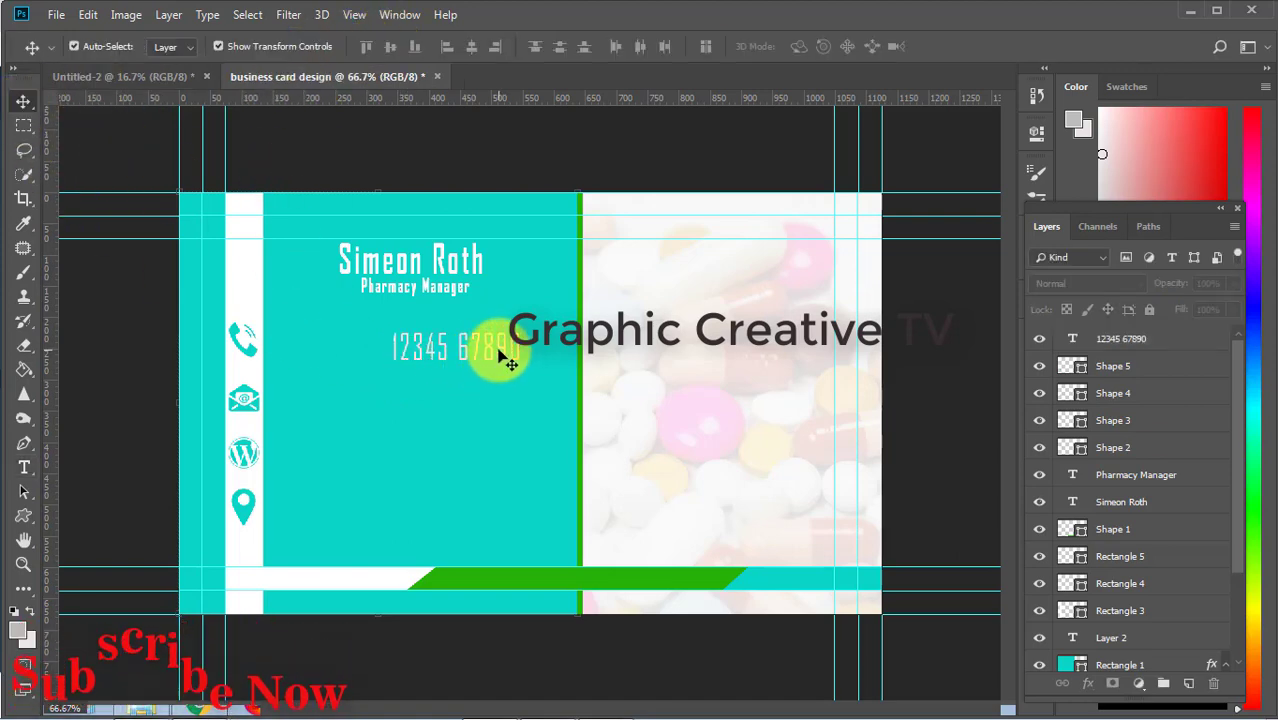
left_click_drag(502, 348, 396, 343)
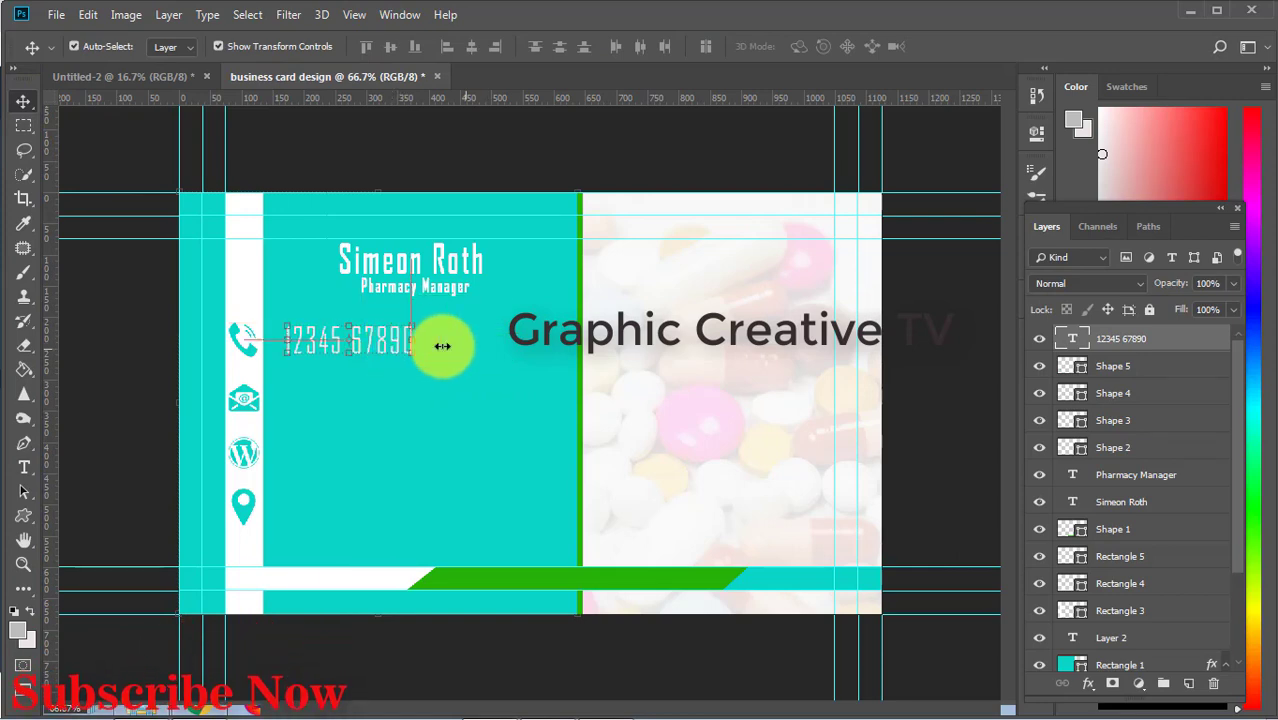
left_click(436, 346)
left_click(24, 467)
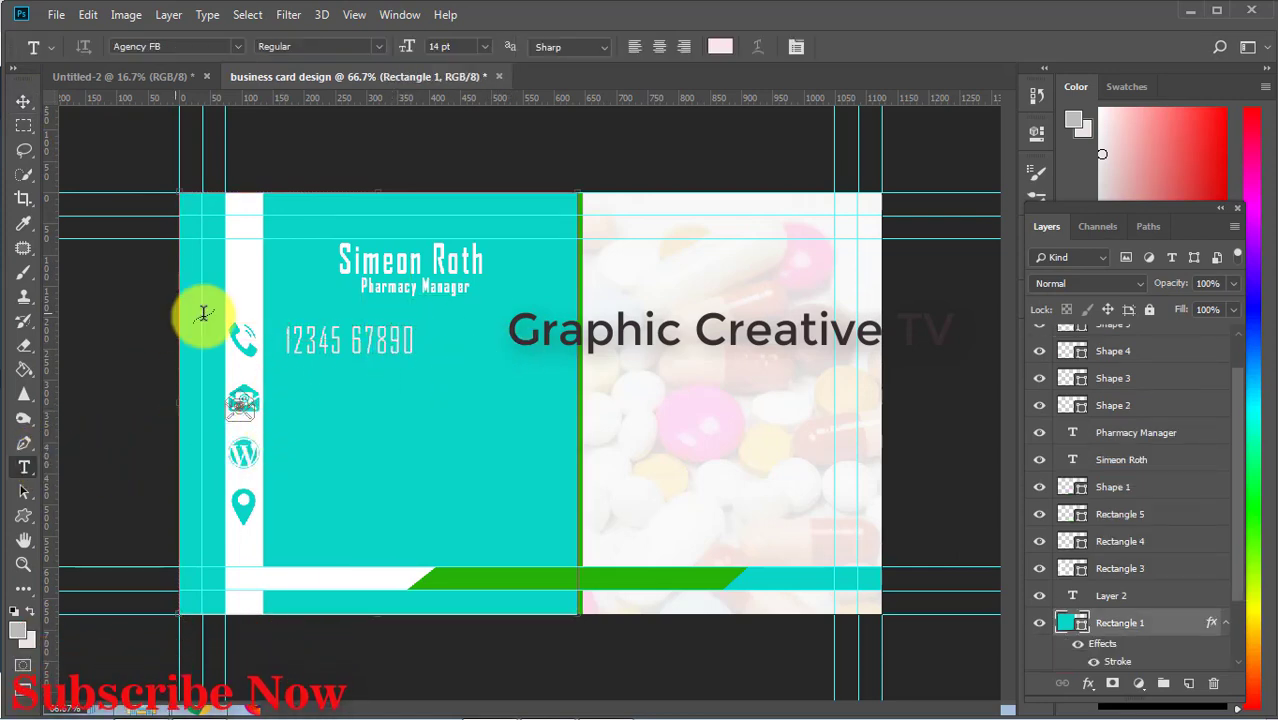
Step: Type a placeholder e-mail address on a new text line below the phone number
scroll(1078, 522, "up", 2)
left_click(1120, 364)
left_click(1117, 345)
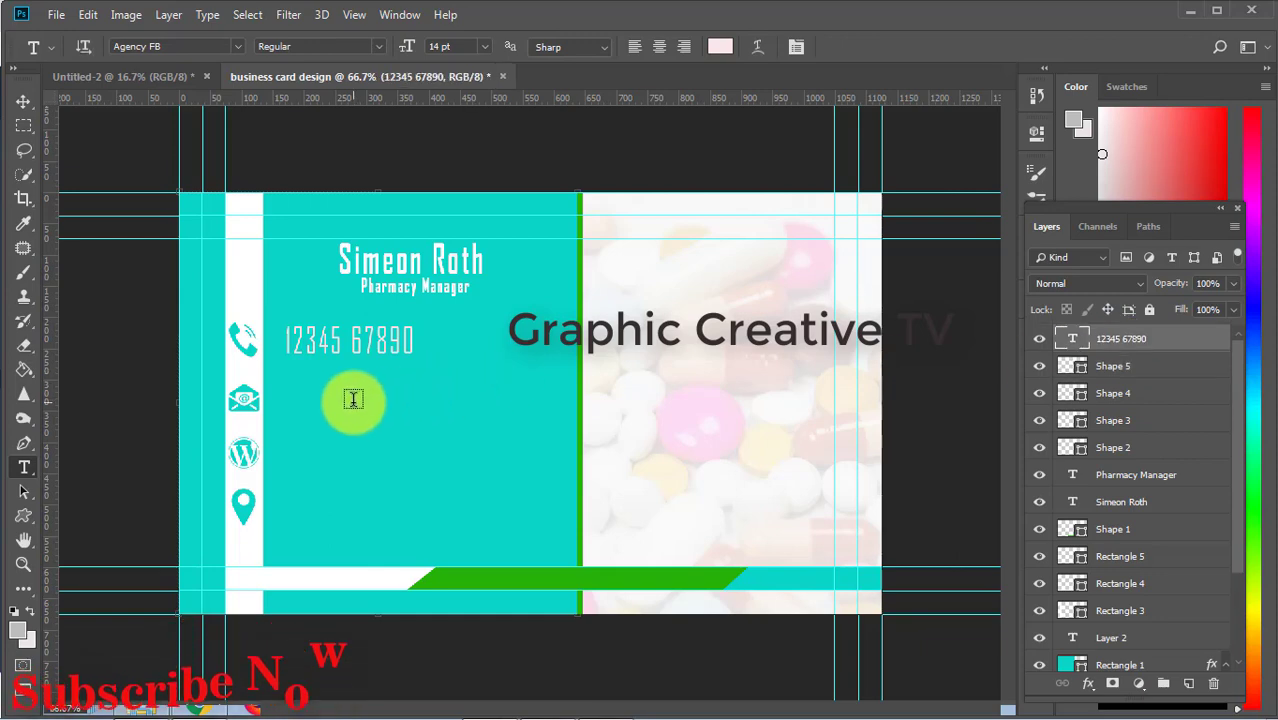
left_click(348, 402)
type("EXA")
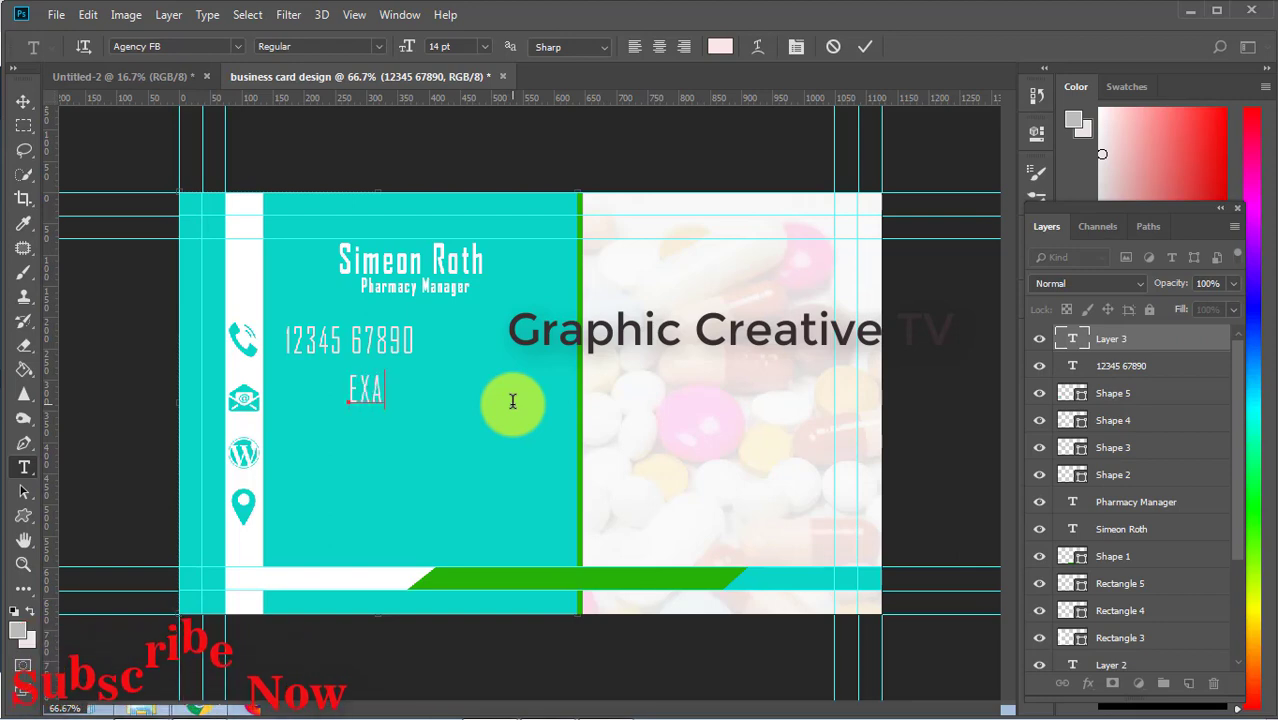
type("MPLE")
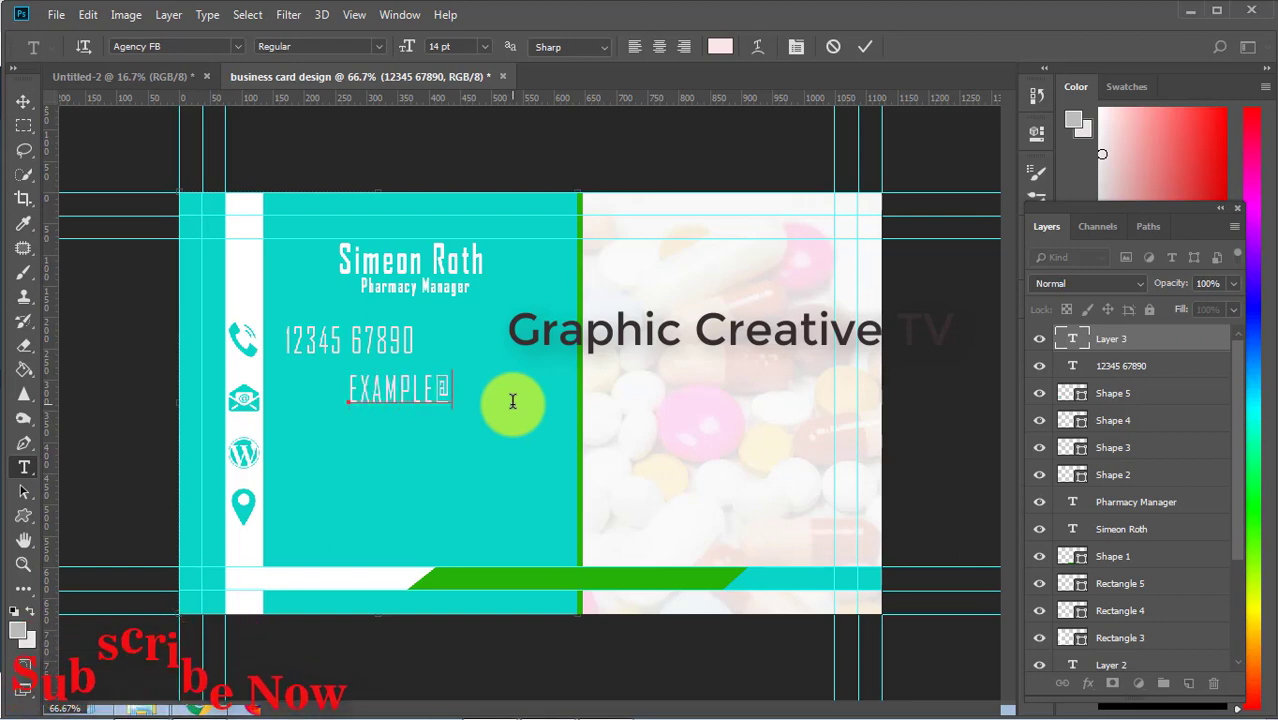
type("@GMAIL")
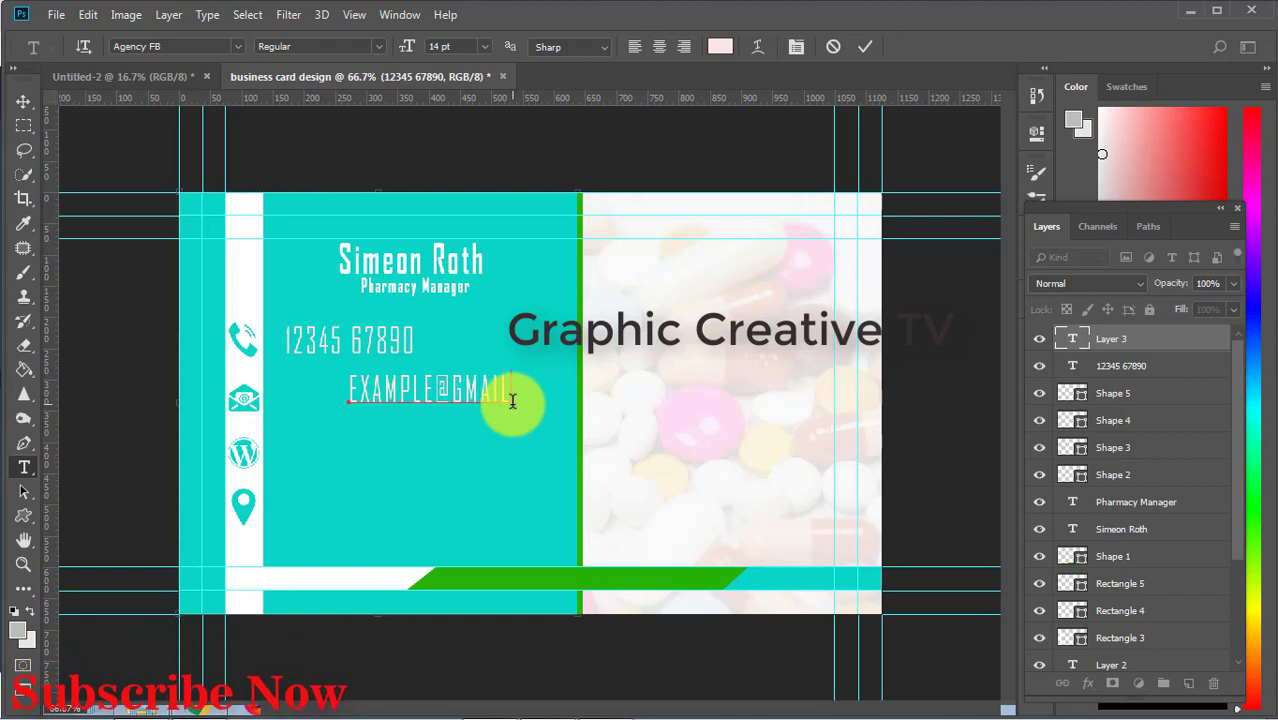
type(".COM")
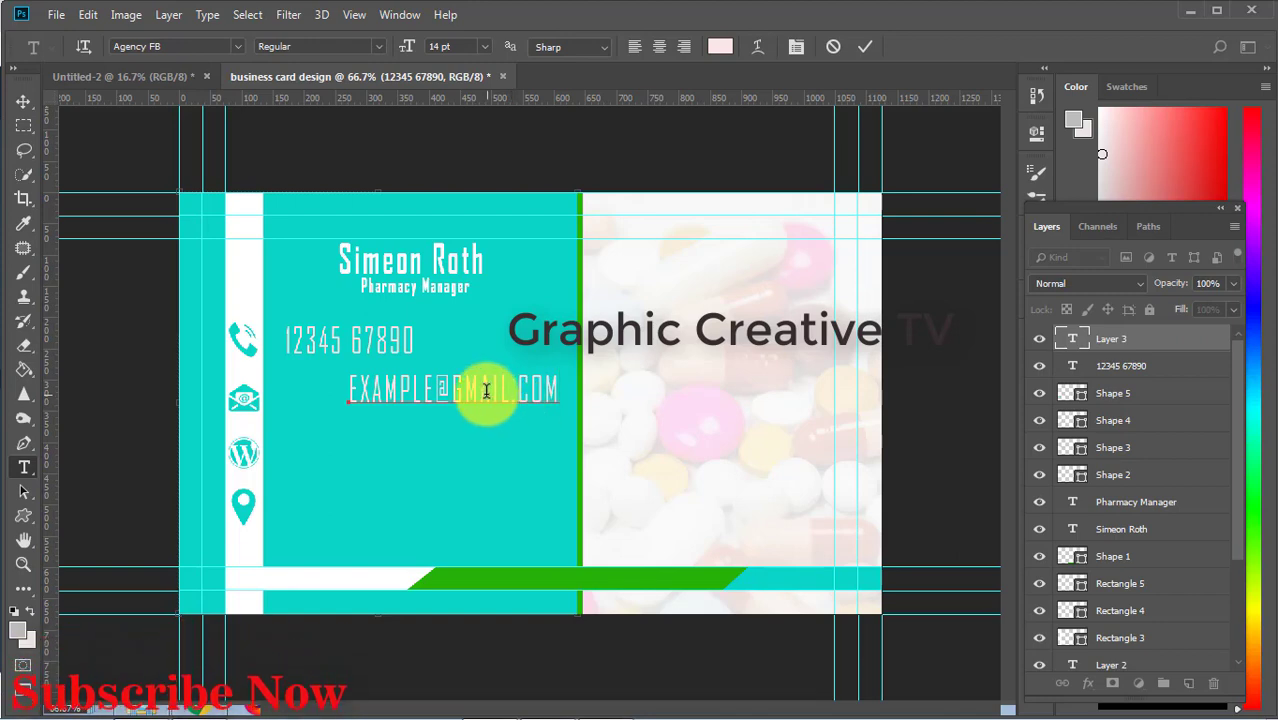
Step: Line up the e-mail text beside the envelope icon under the phone number
left_click(22, 101)
left_click_drag(470, 395, 415, 403)
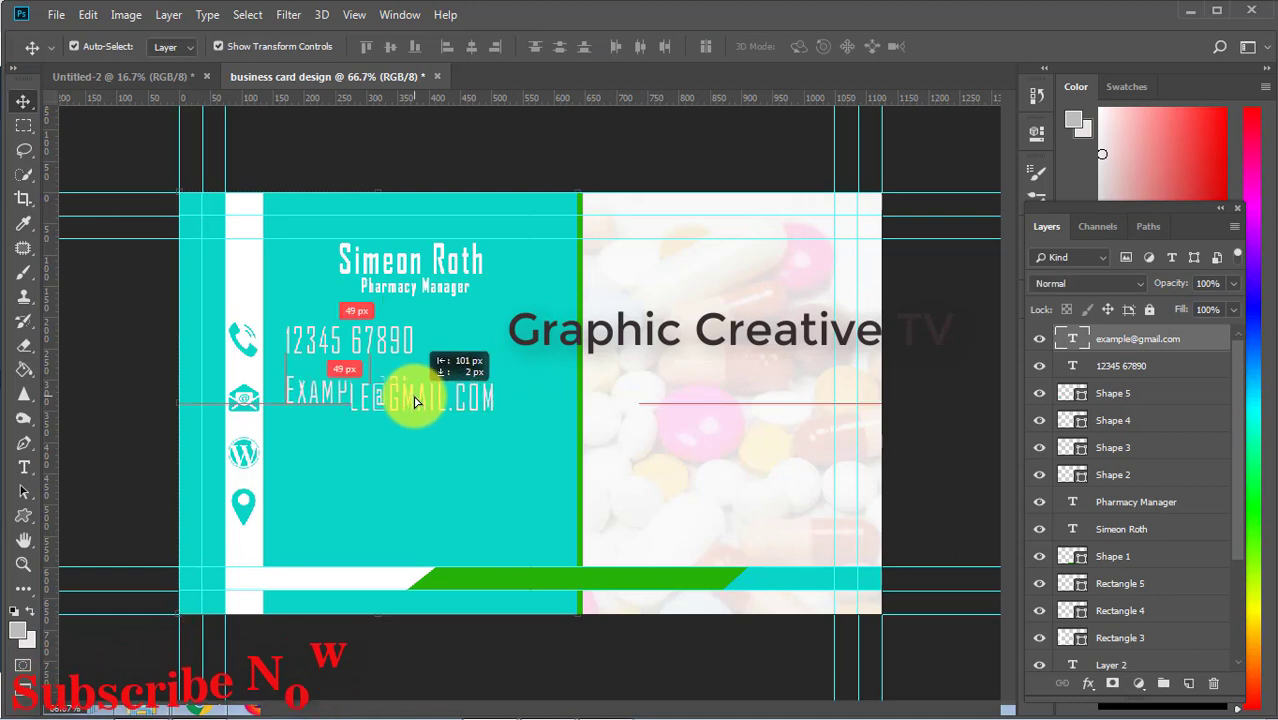
left_click(585, 394)
left_click(24, 467)
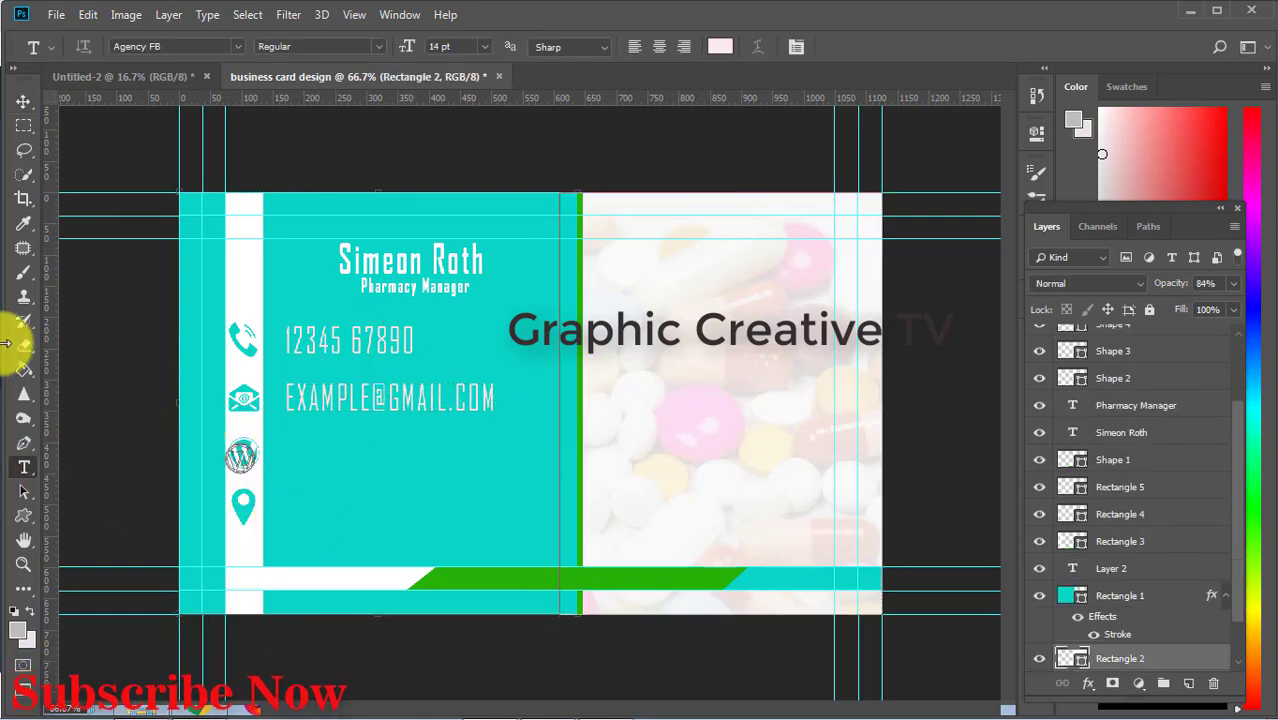
left_click(24, 103)
scroll(1190, 400, "up", 3)
left_click(1120, 339)
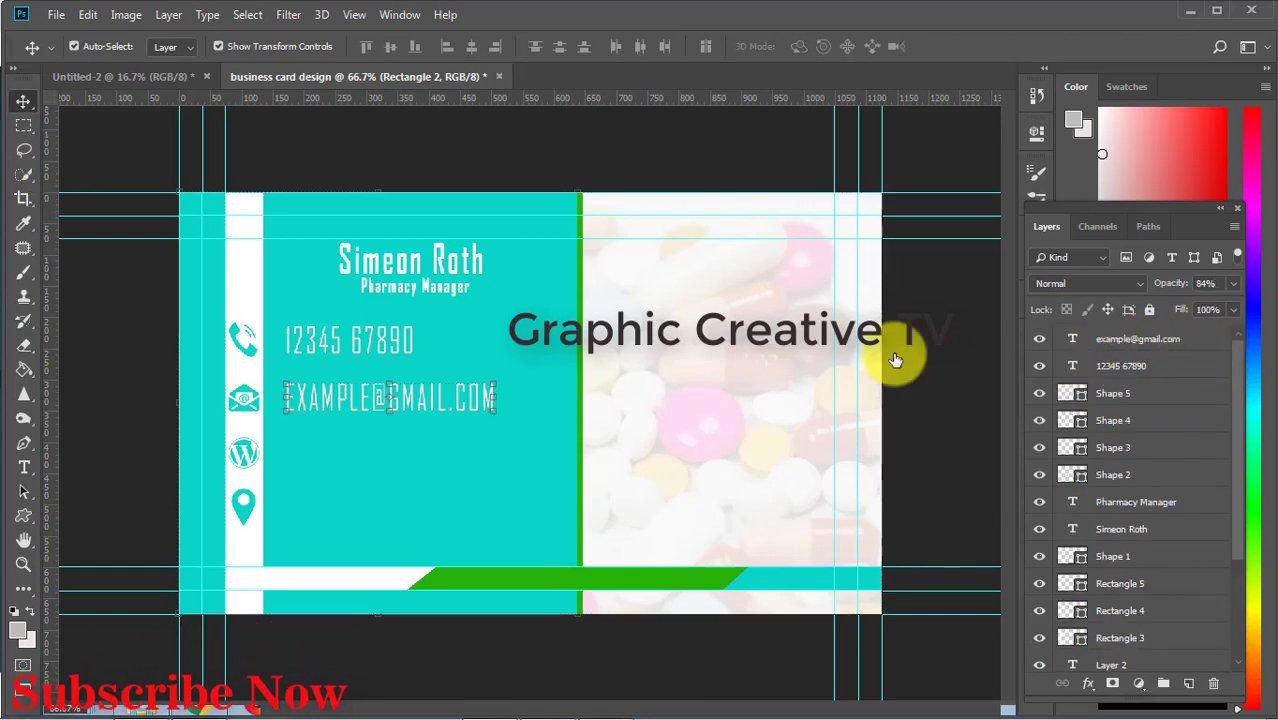
left_click(24, 467)
left_click(364, 468)
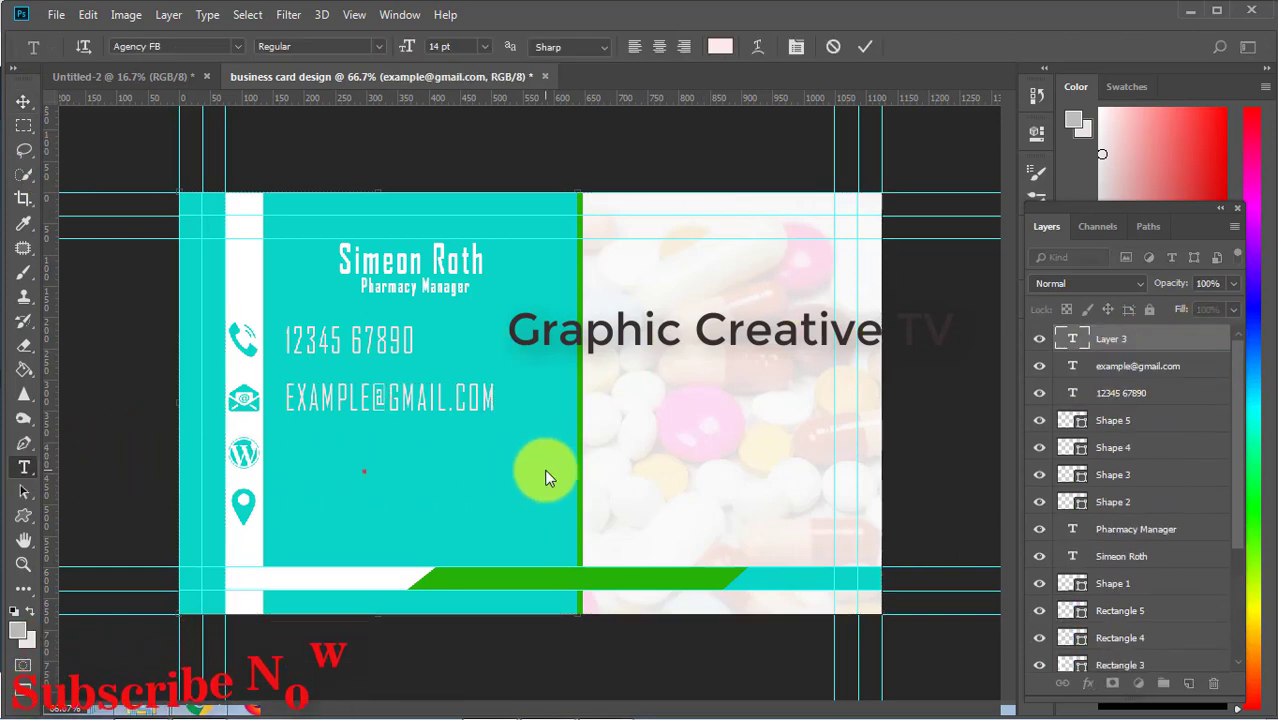
type("WWW.e")
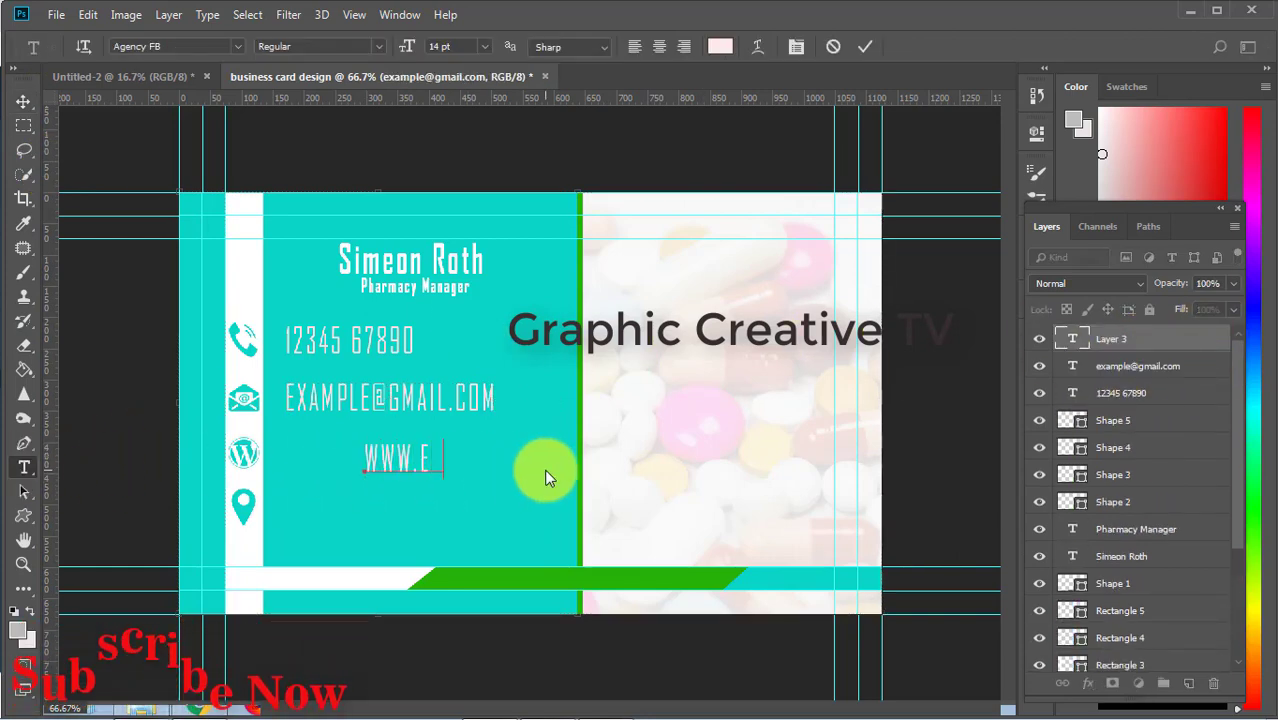
type("xa")
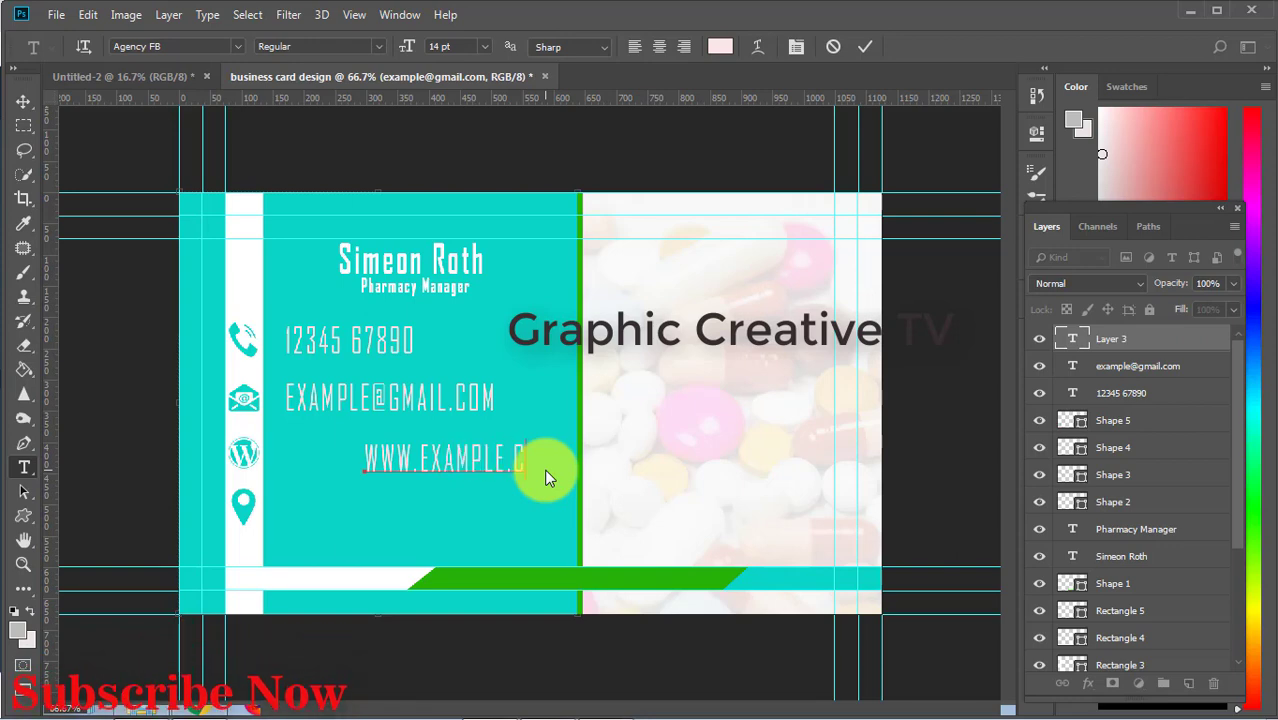
Step: Align the website beside the WordPress icon and start a text line by the location pin
left_click(24, 103)
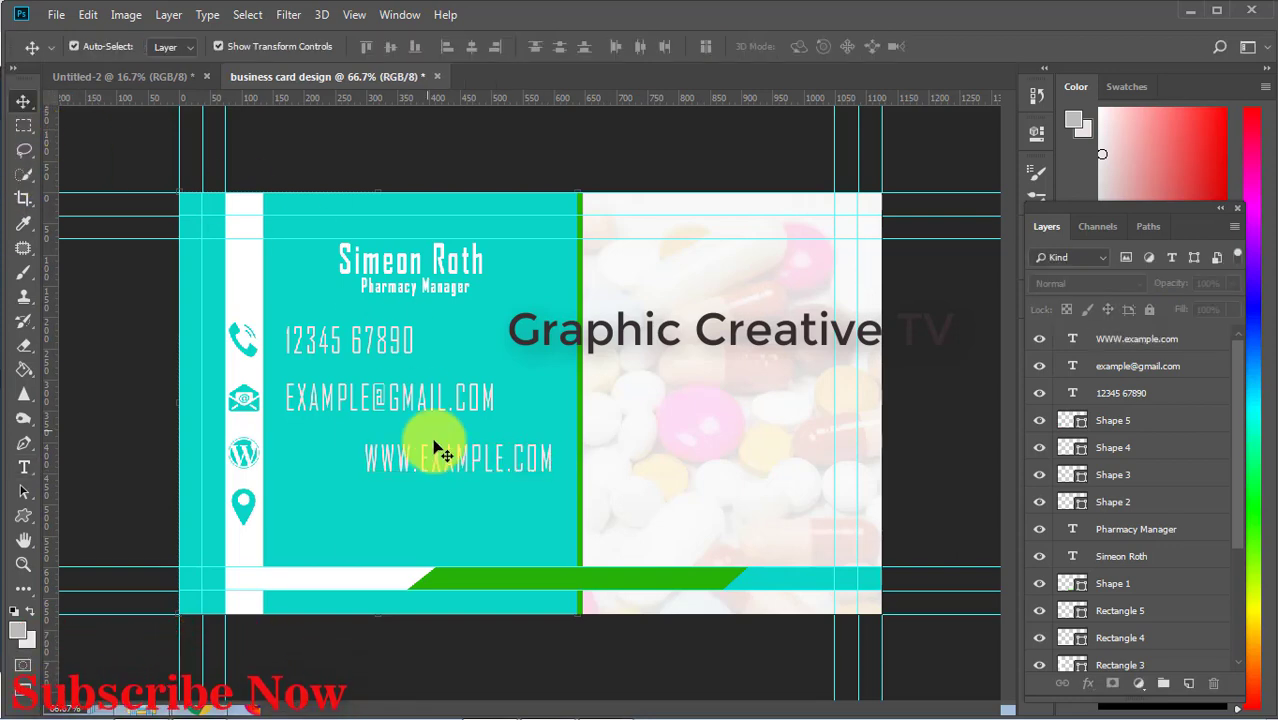
left_click_drag(460, 470, 378, 463)
left_click(560, 470)
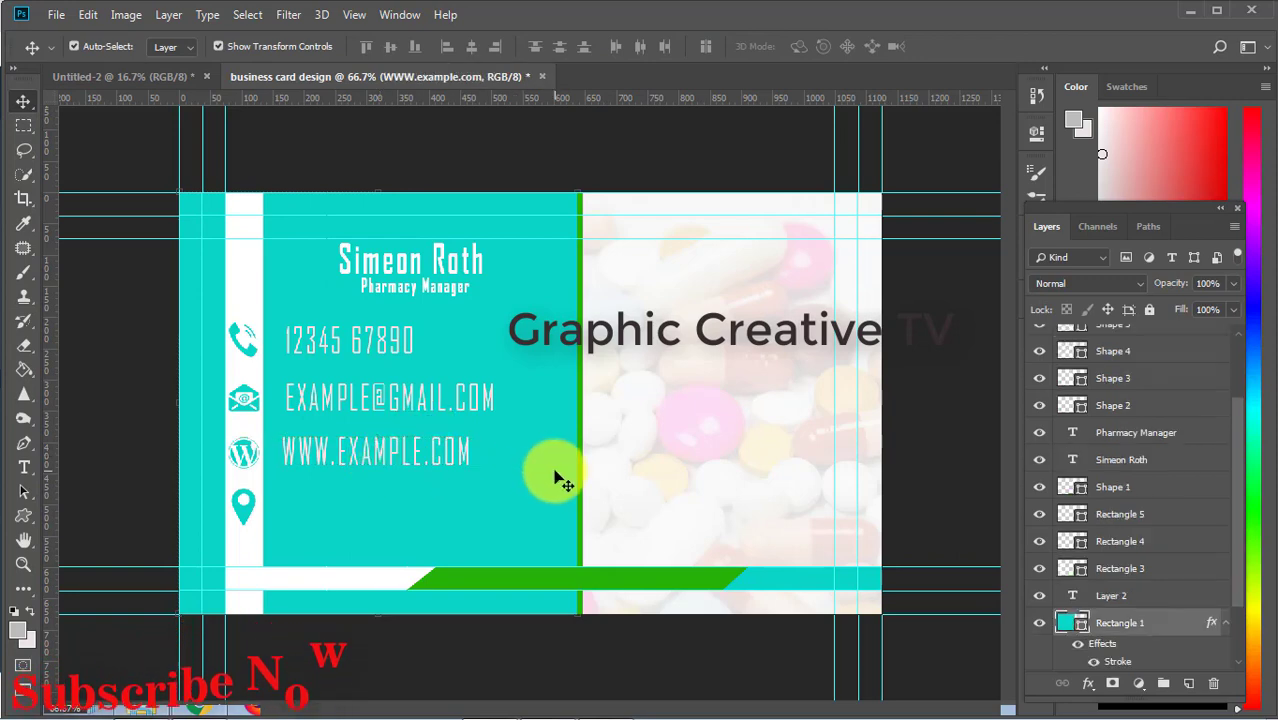
left_click(24, 467)
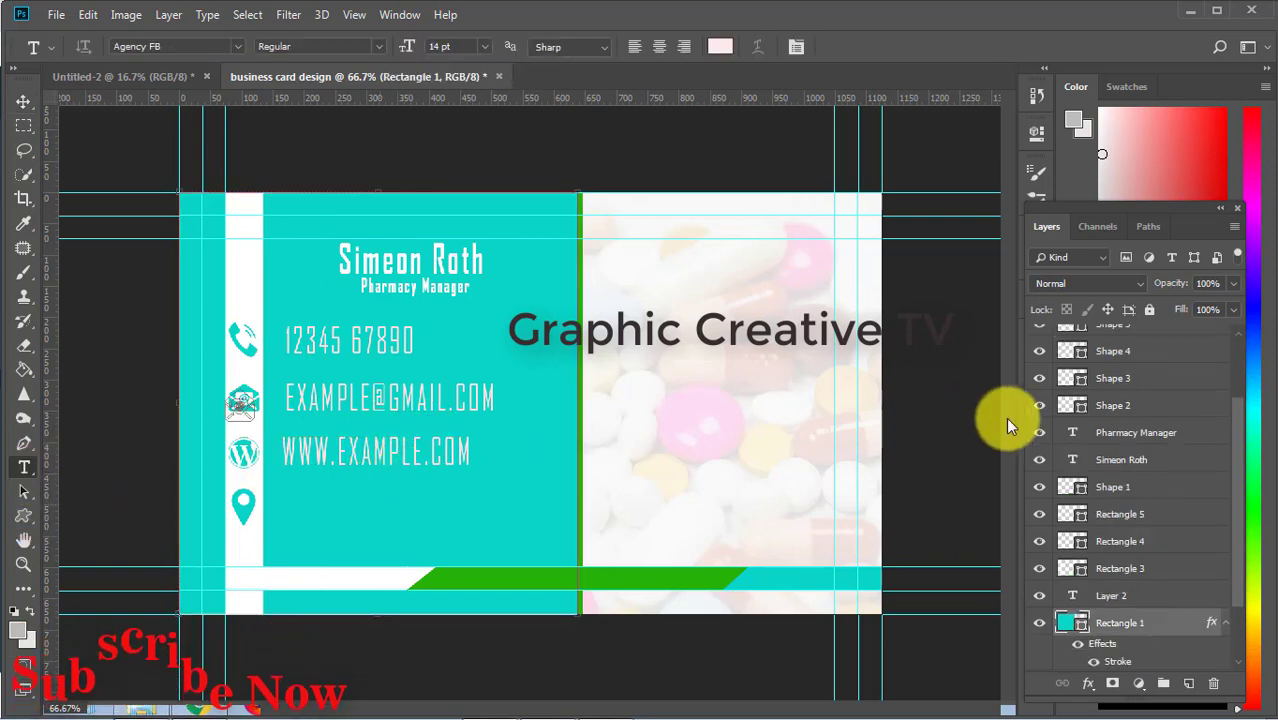
scroll(1093, 391, "up", 2)
left_click(456, 515)
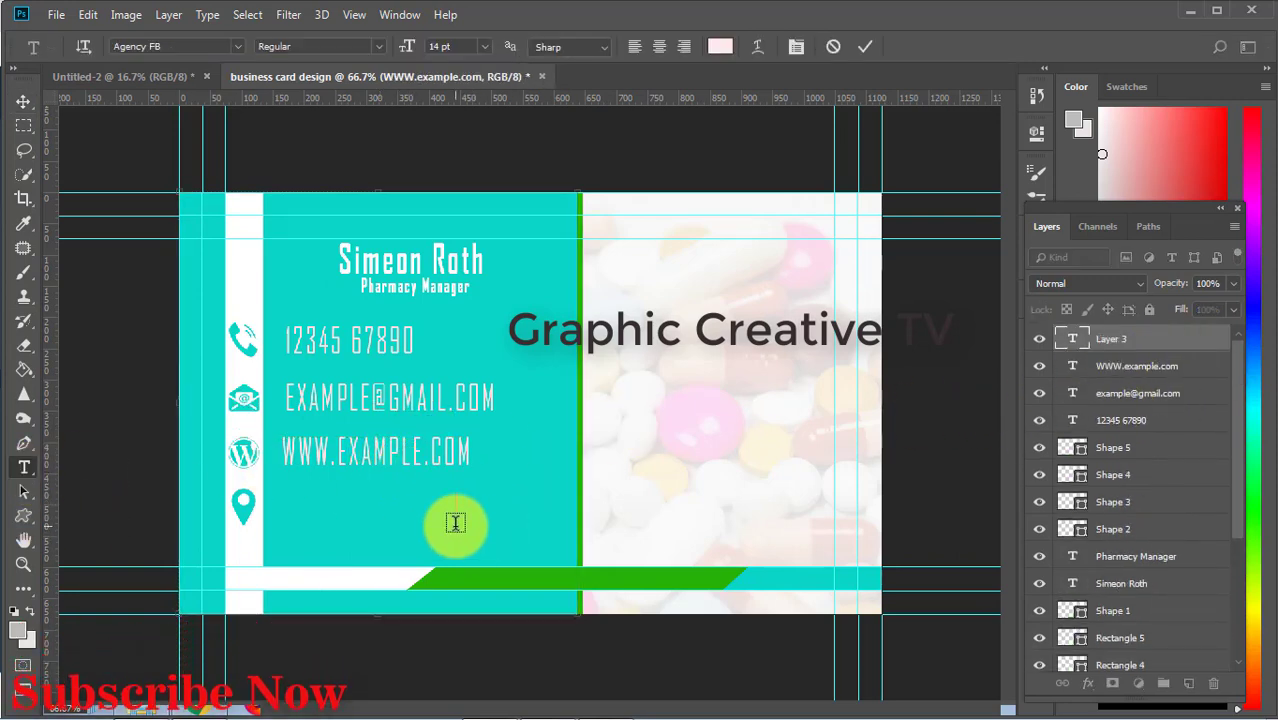
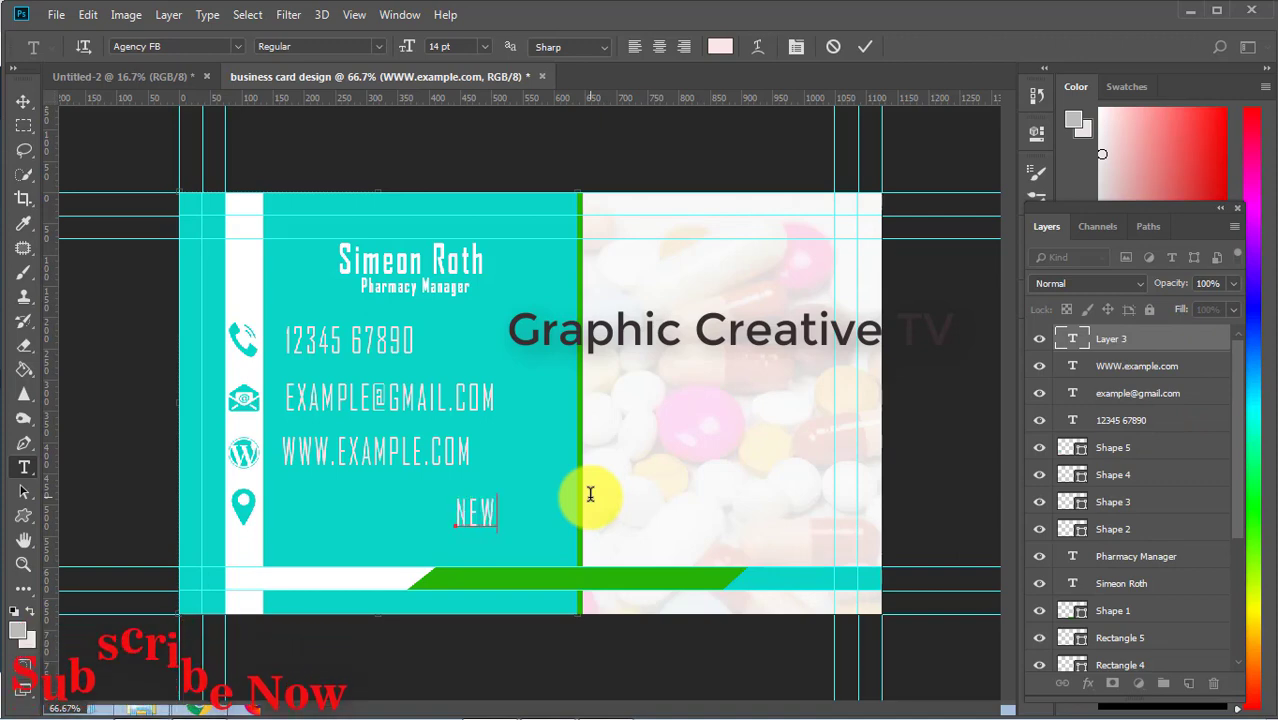
Step: Complete the NEWYORK location line and align it left with the other contact lines
type("YORK")
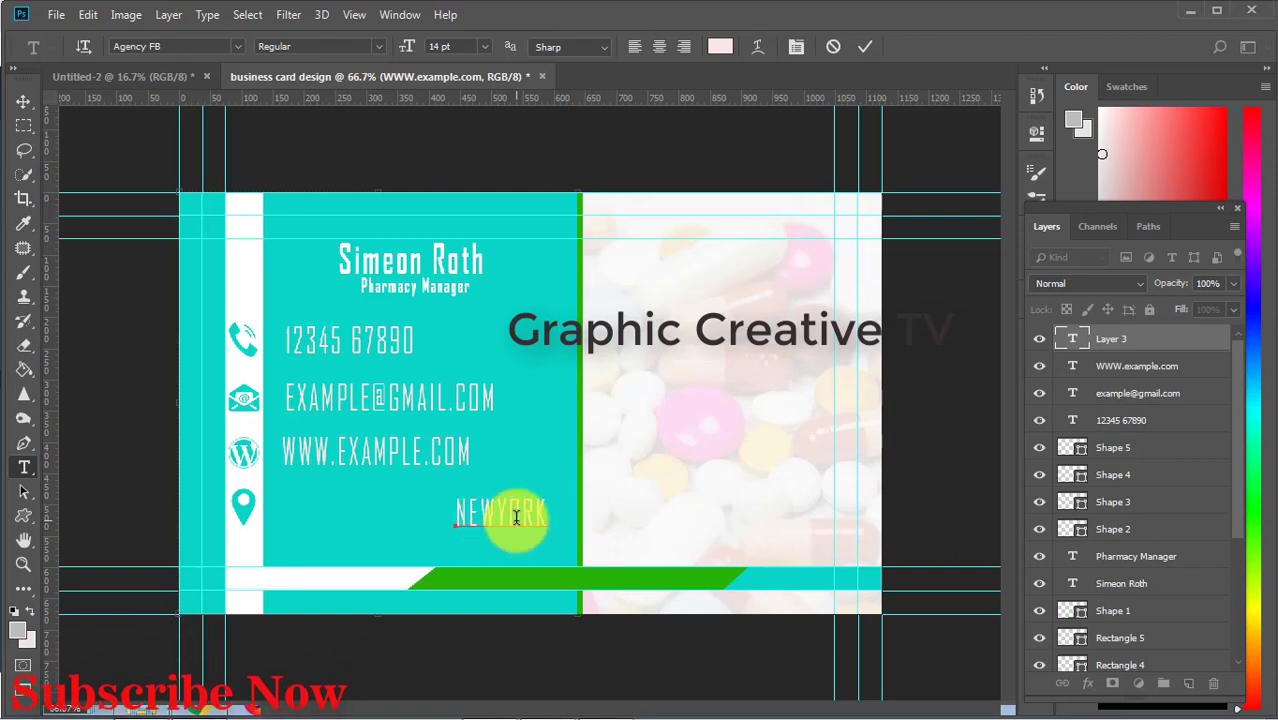
left_click(23, 101)
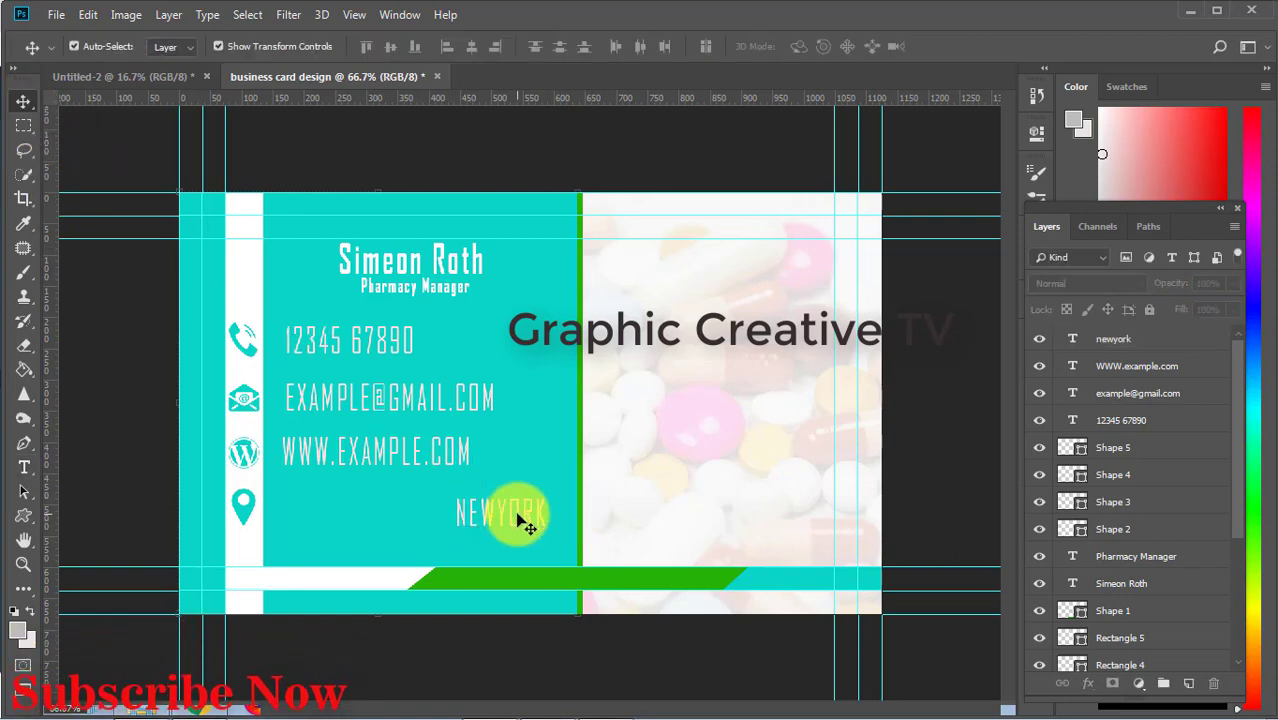
left_click_drag(515, 514, 330, 510)
left_click(425, 456)
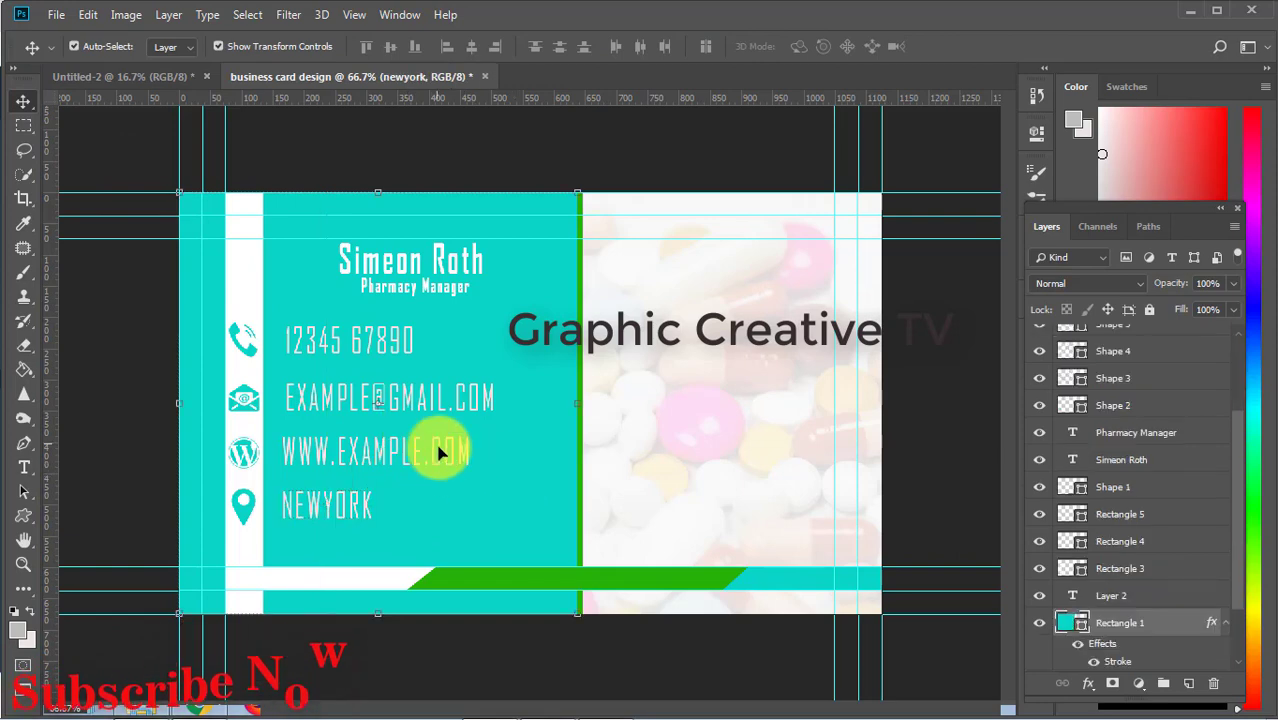
Step: Change the website line's font to Impact in the Character panel
left_click(448, 456)
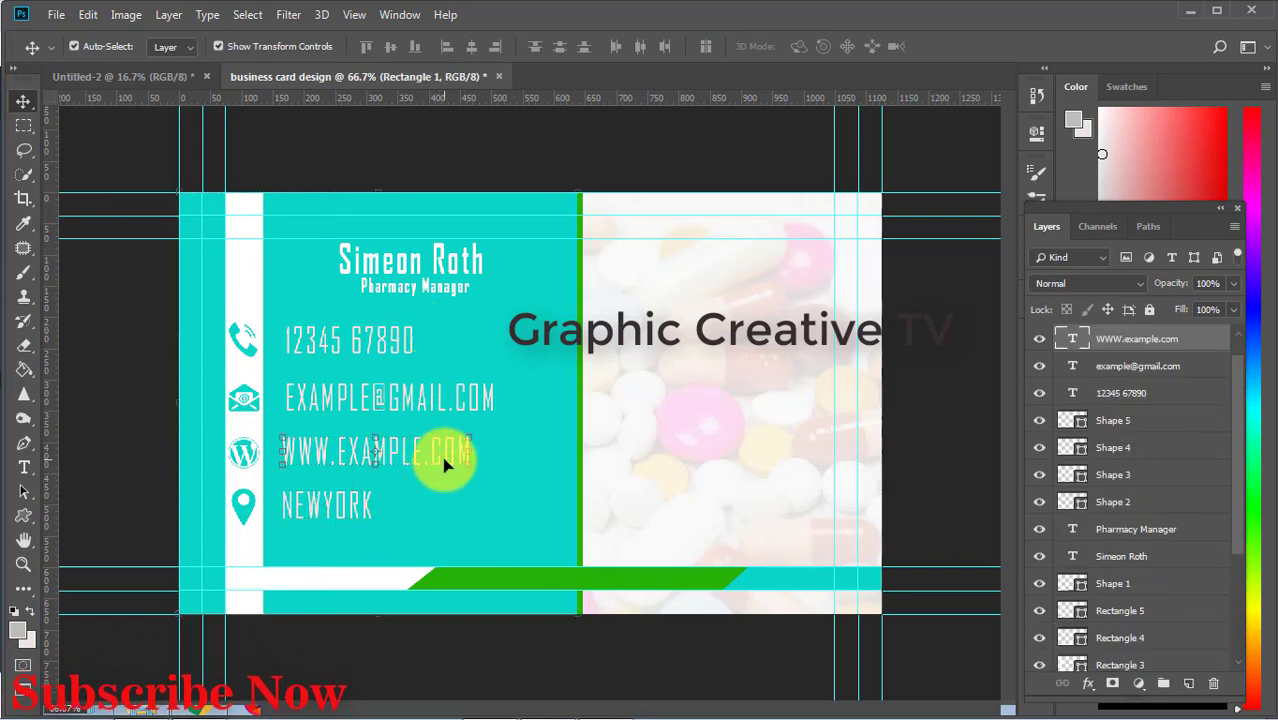
left_click(23, 467)
left_click(238, 45)
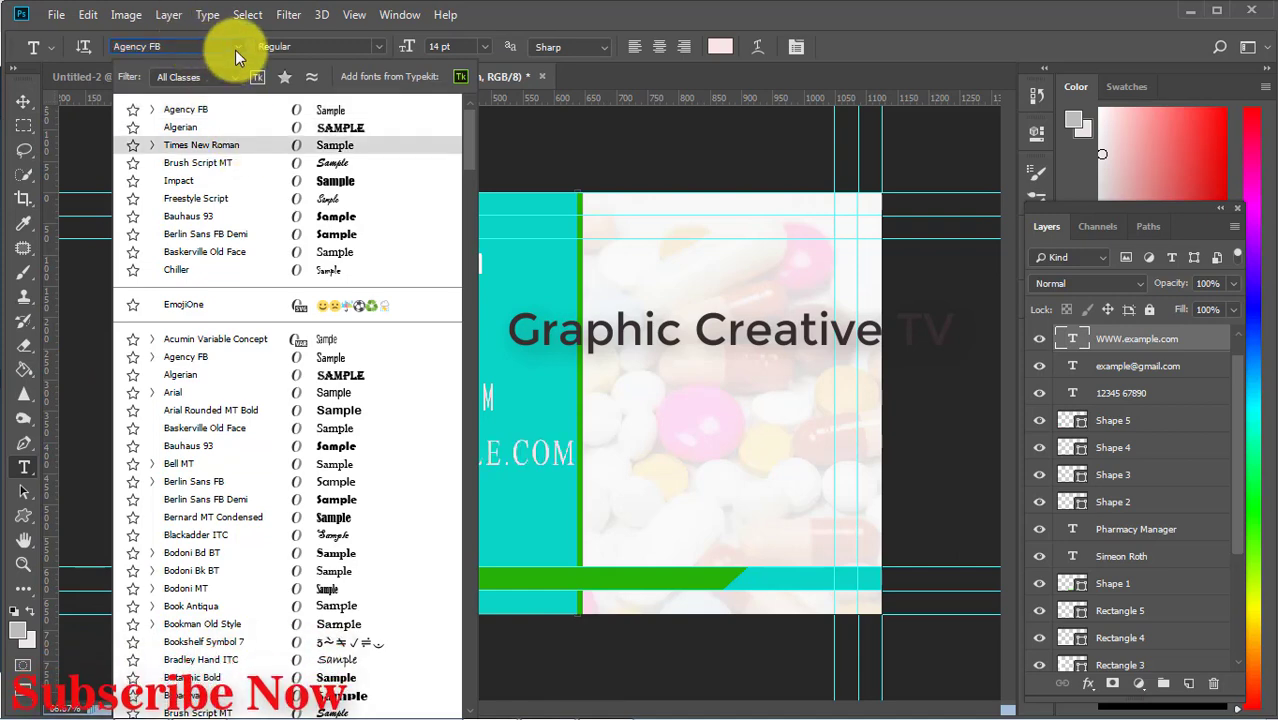
left_click(55, 51)
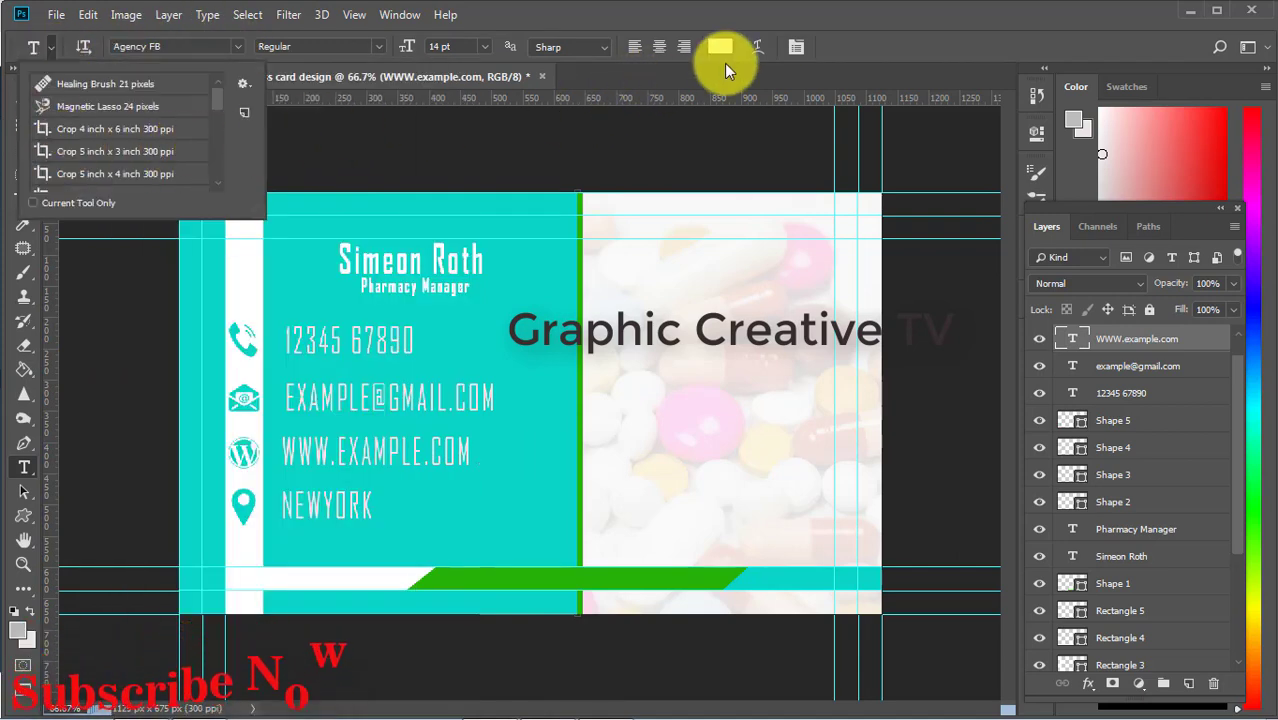
left_click(795, 50)
left_click(925, 259)
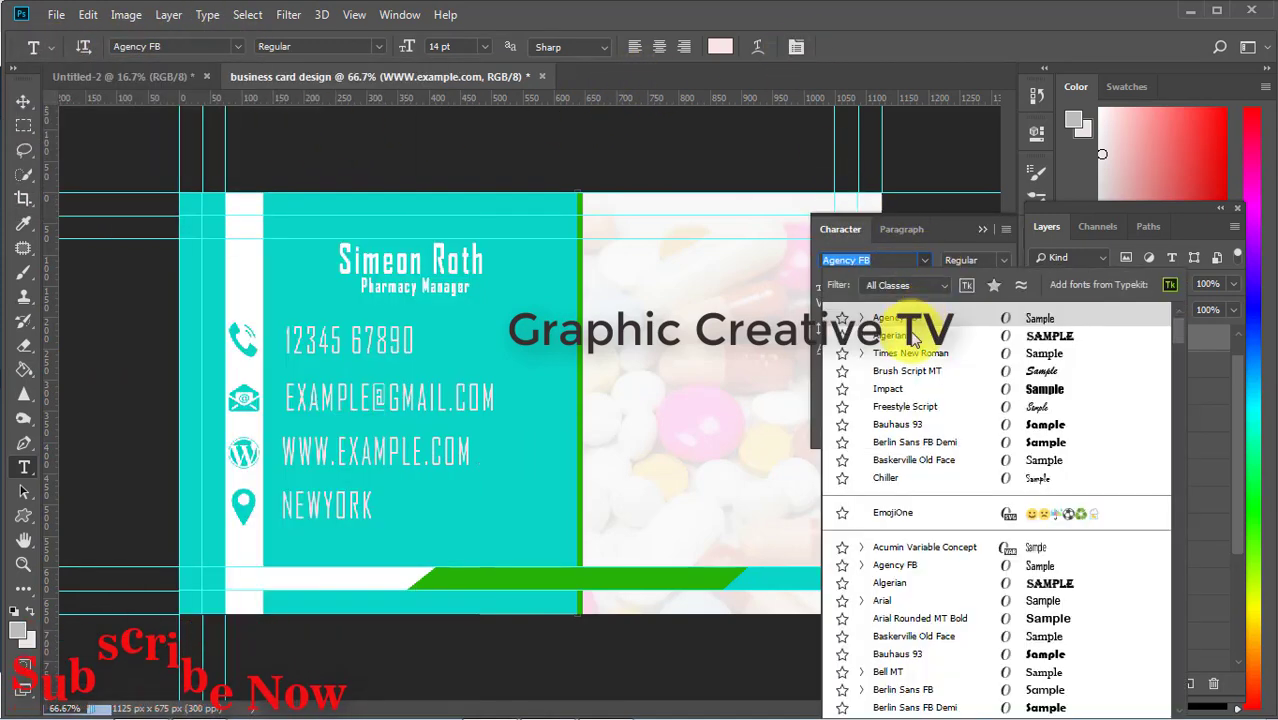
left_click(904, 390)
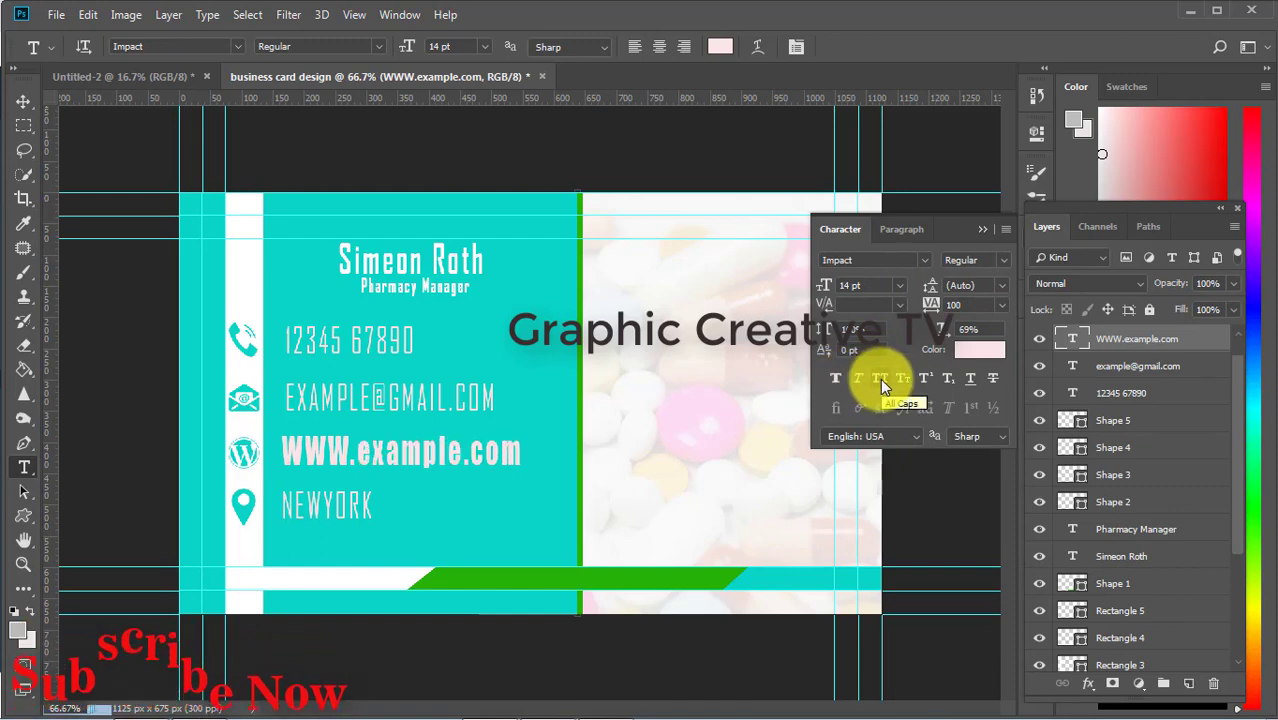
Step: Make the website line All Caps and set its size to 10 pt
left_click(880, 378)
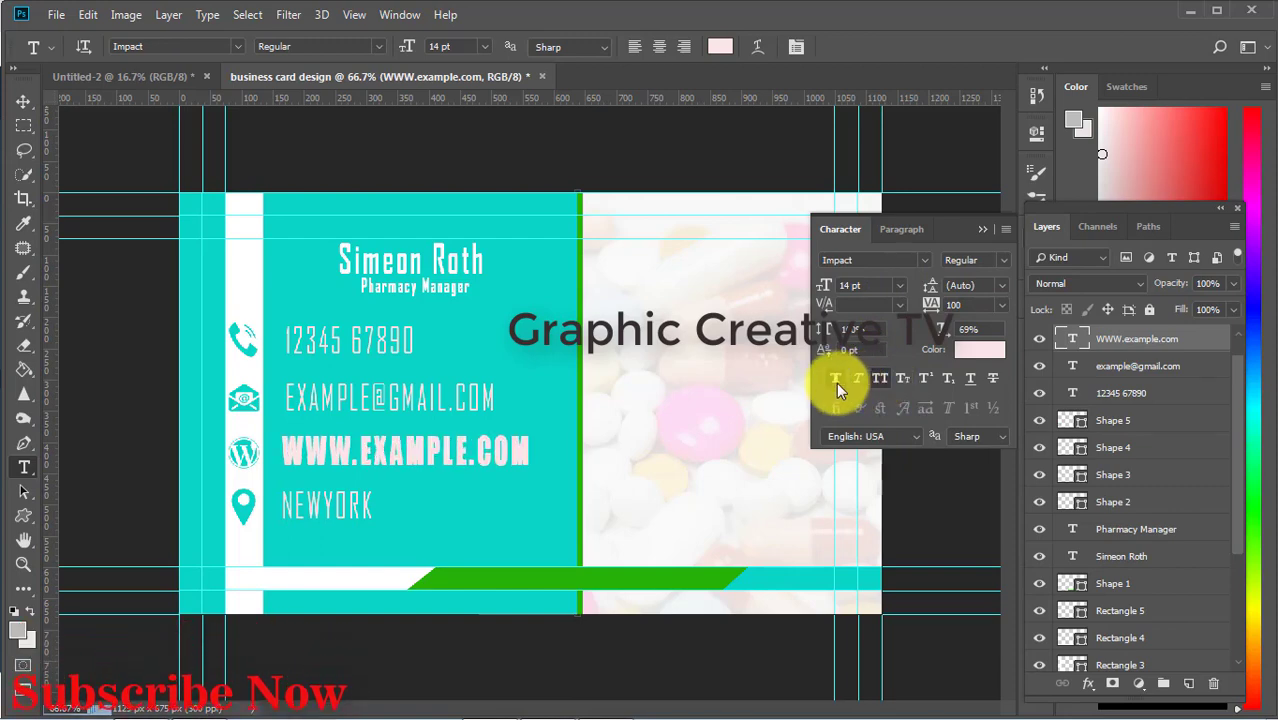
left_click(897, 285)
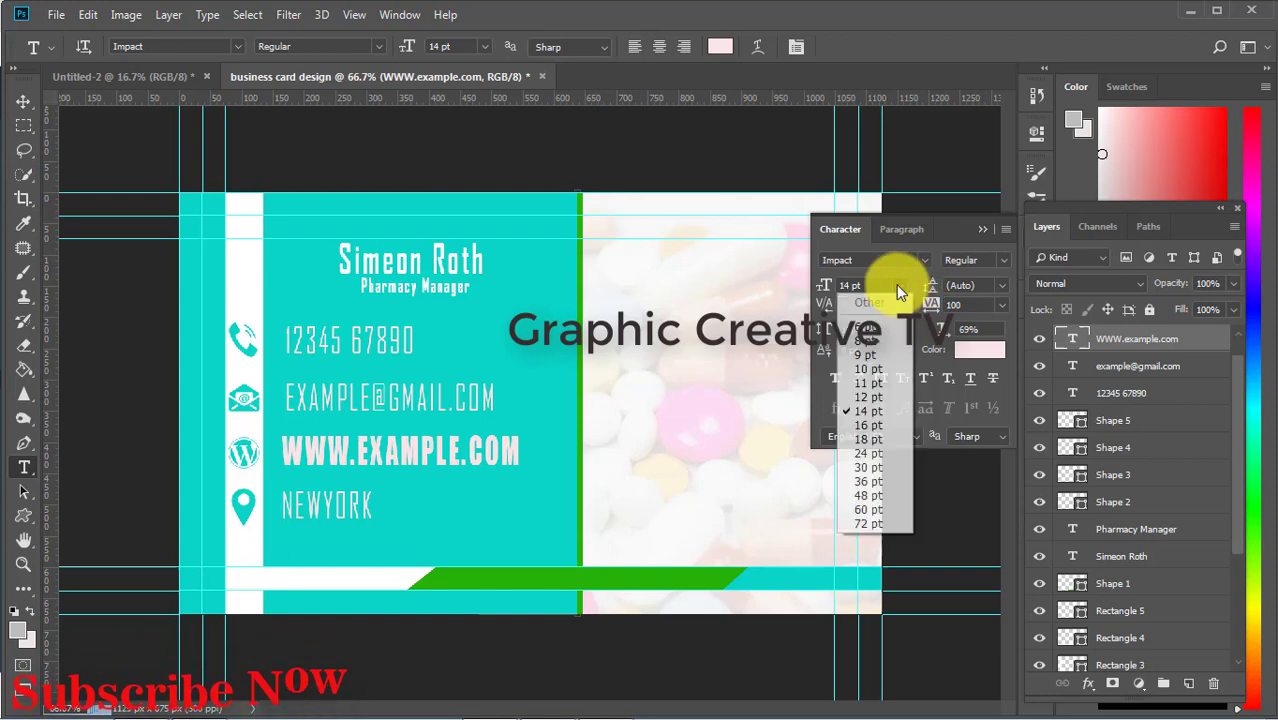
left_click(870, 395)
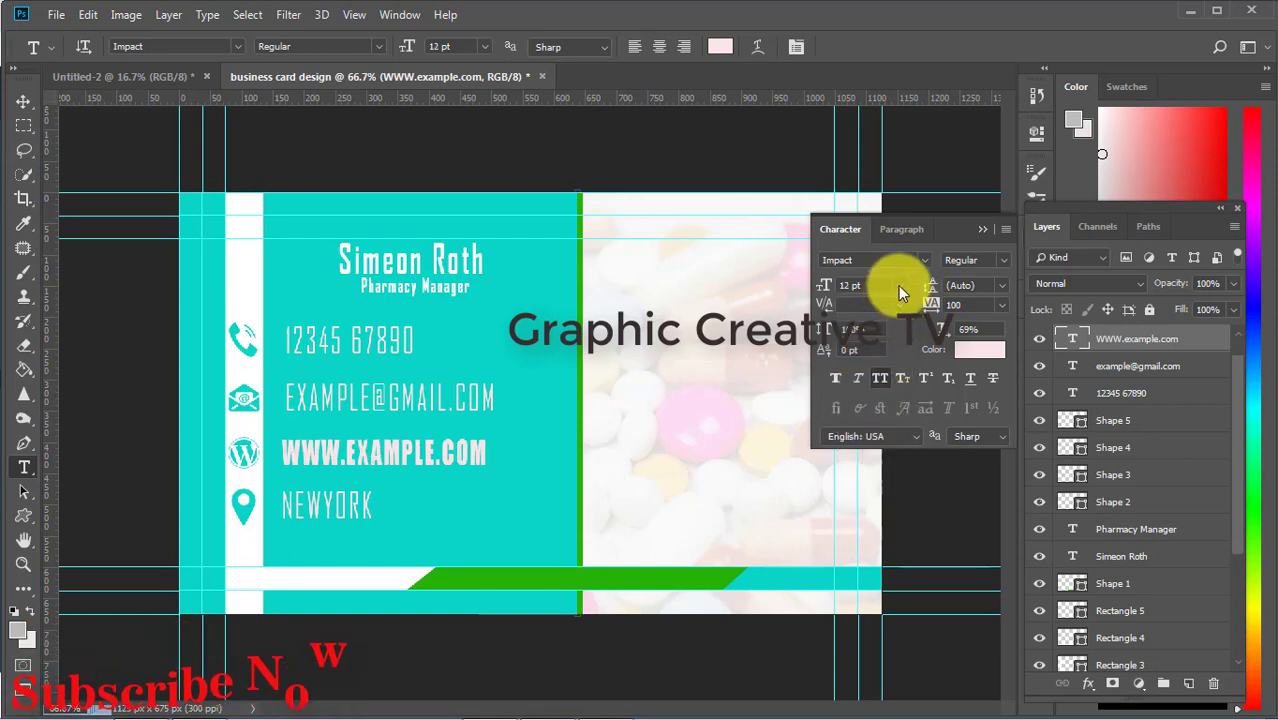
left_click(898, 285)
left_click(877, 366)
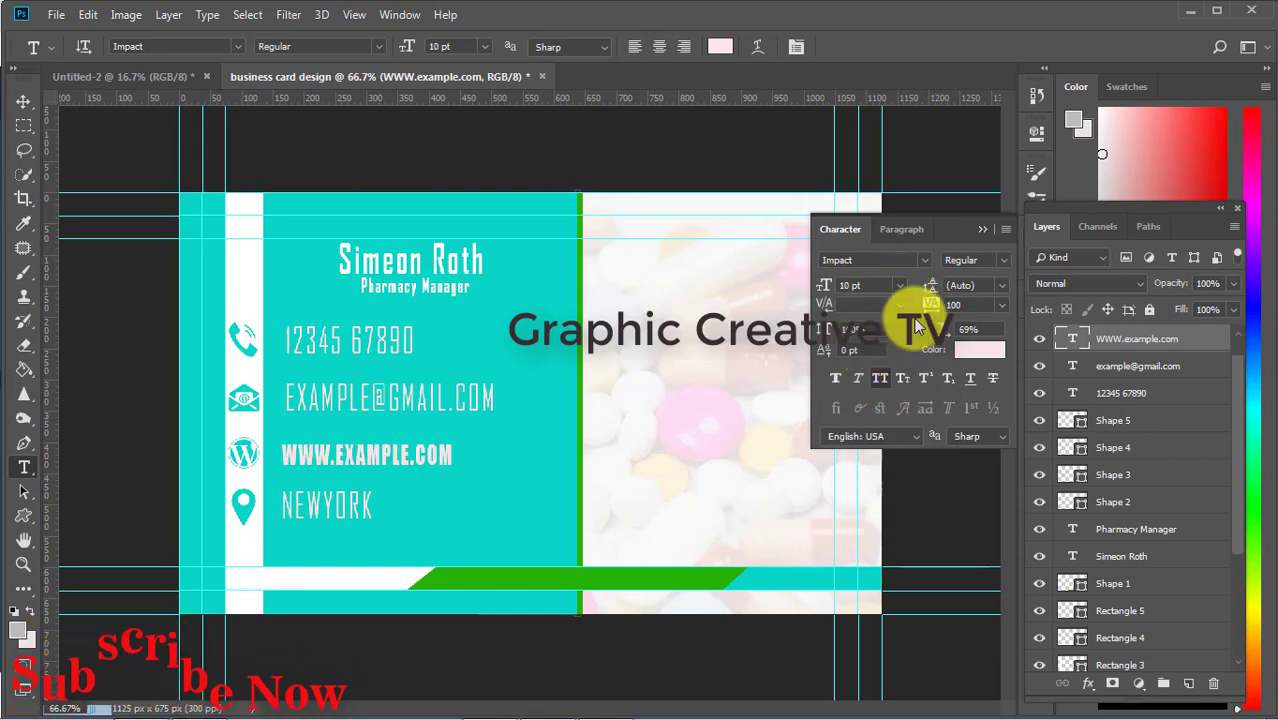
left_click(981, 229)
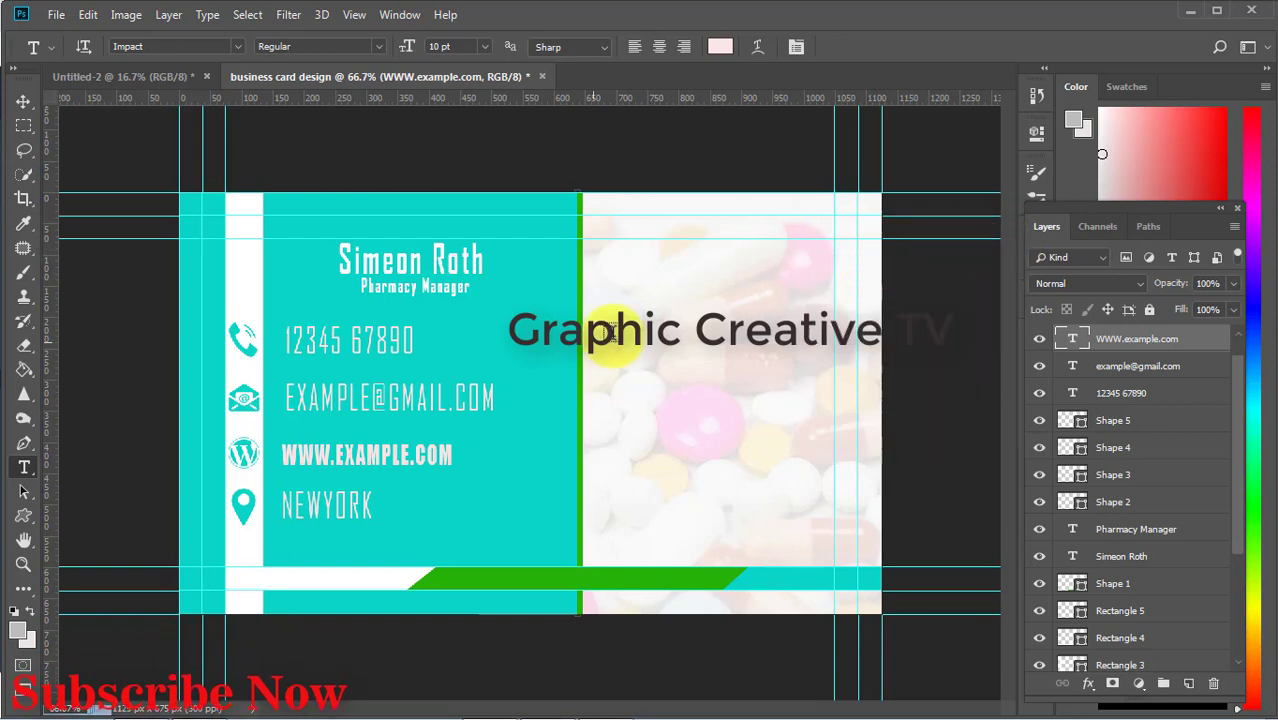
Step: Set the selected phone and e-mail contact lines to Impact at 10 pt
left_click(23, 102)
left_click(390, 340)
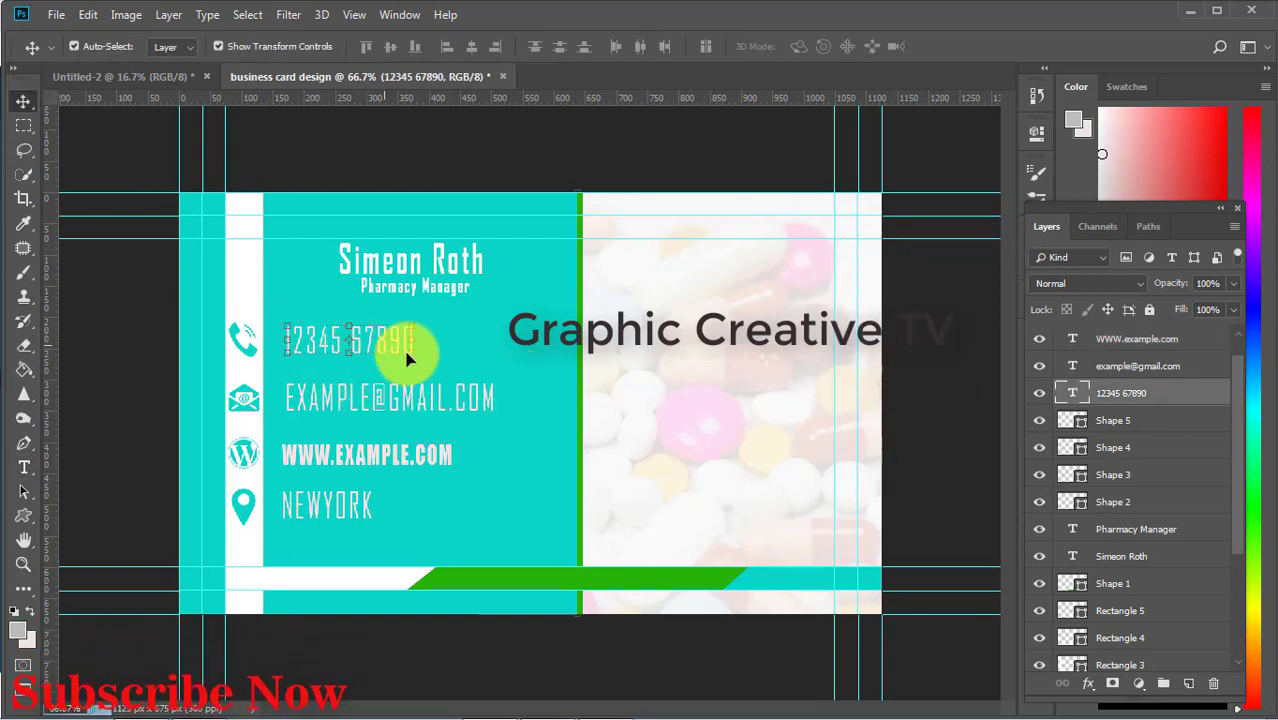
left_click(487, 403, "shift")
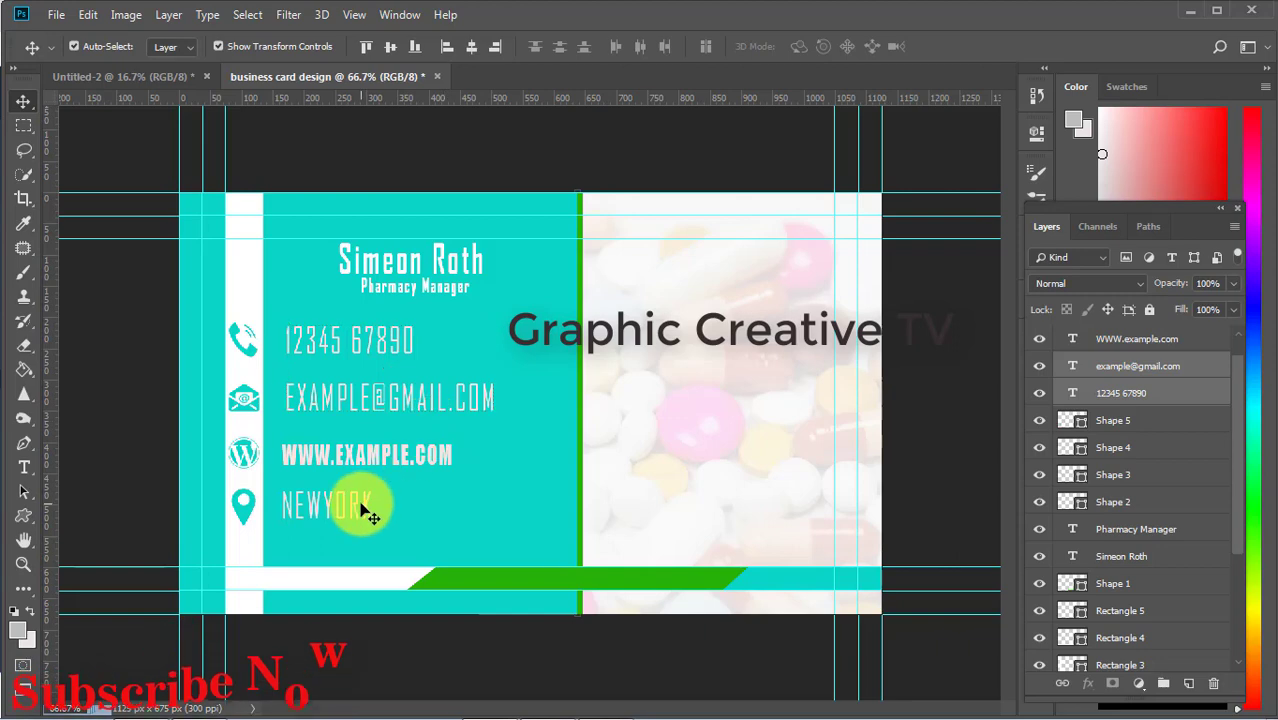
left_click(28, 472)
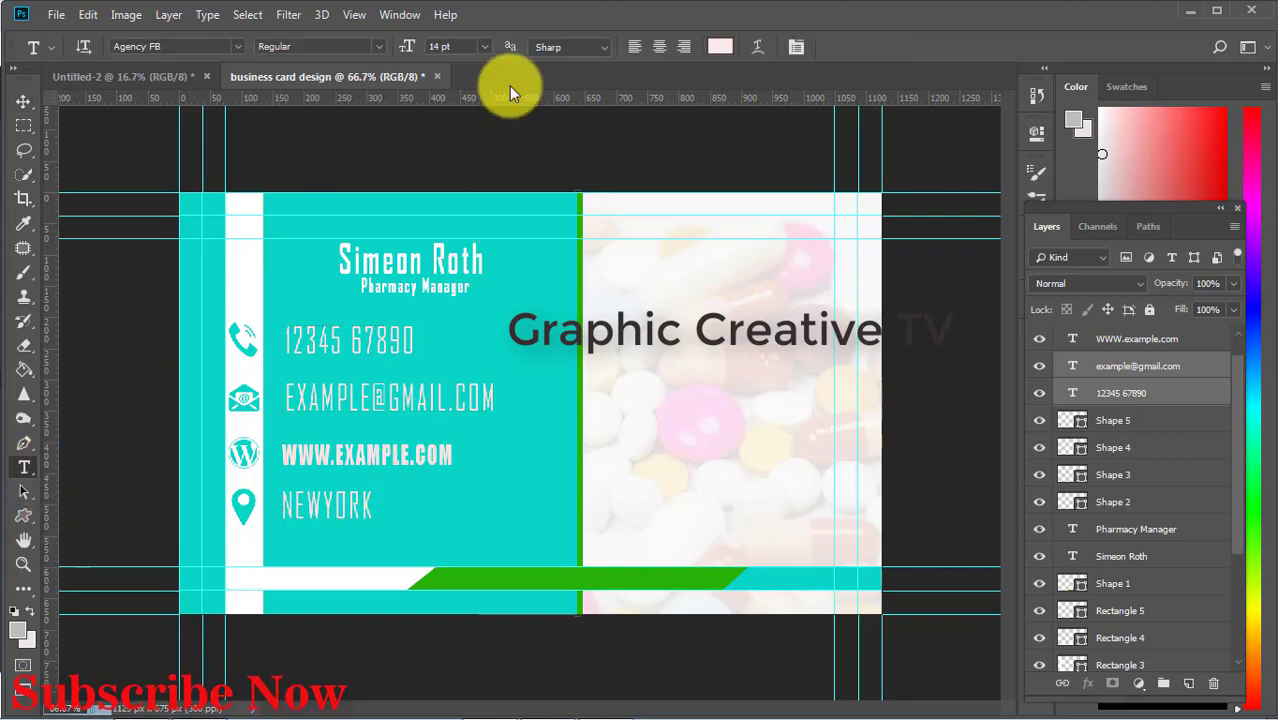
left_click(238, 47)
left_click(195, 108)
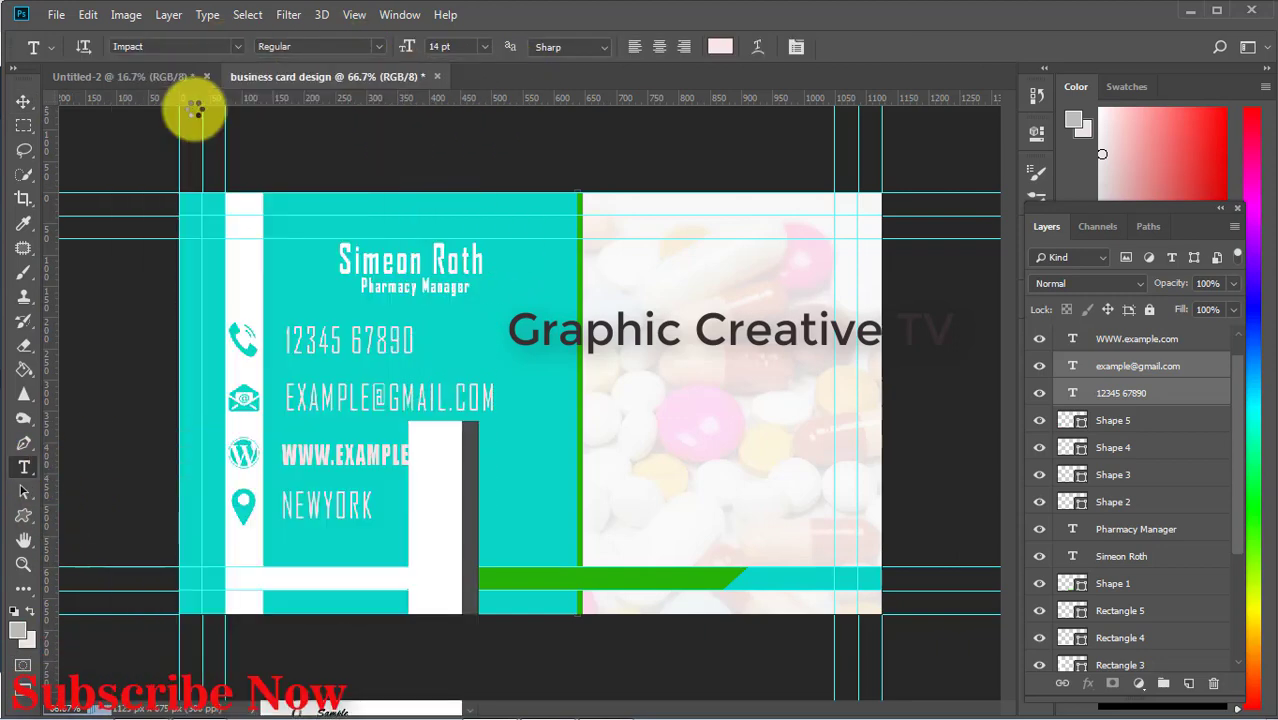
left_click(483, 46)
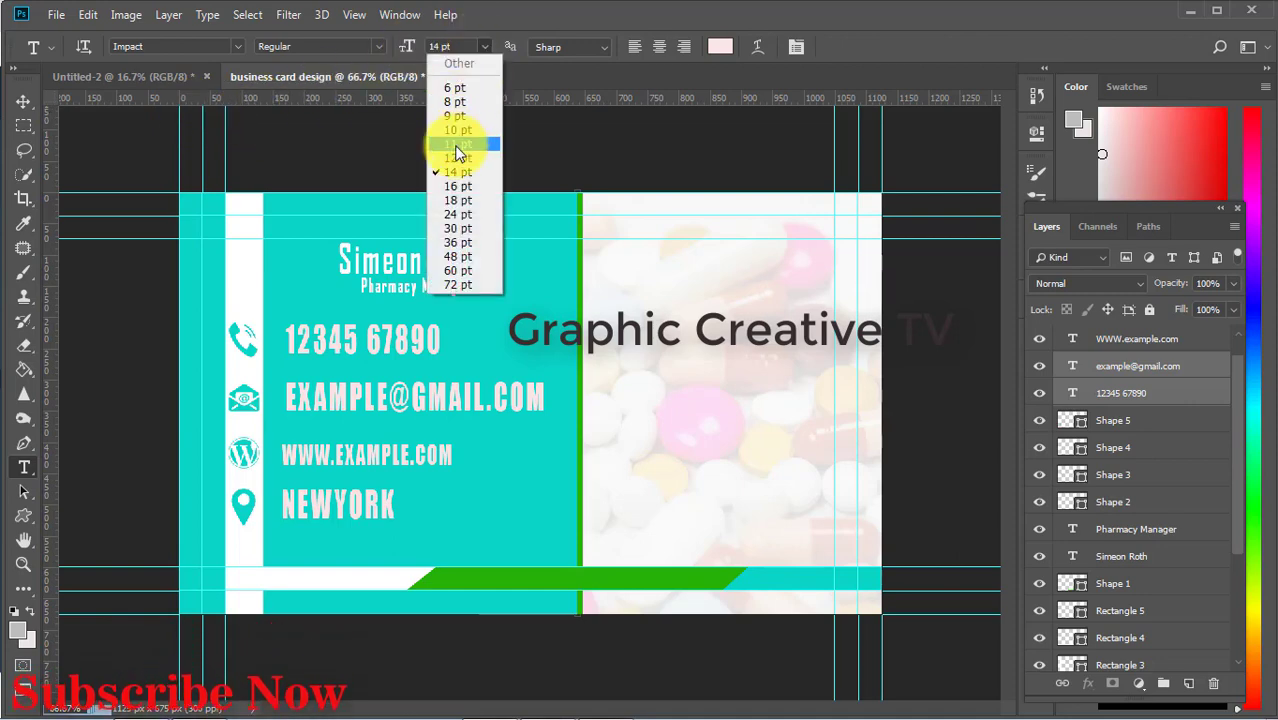
left_click(457, 130)
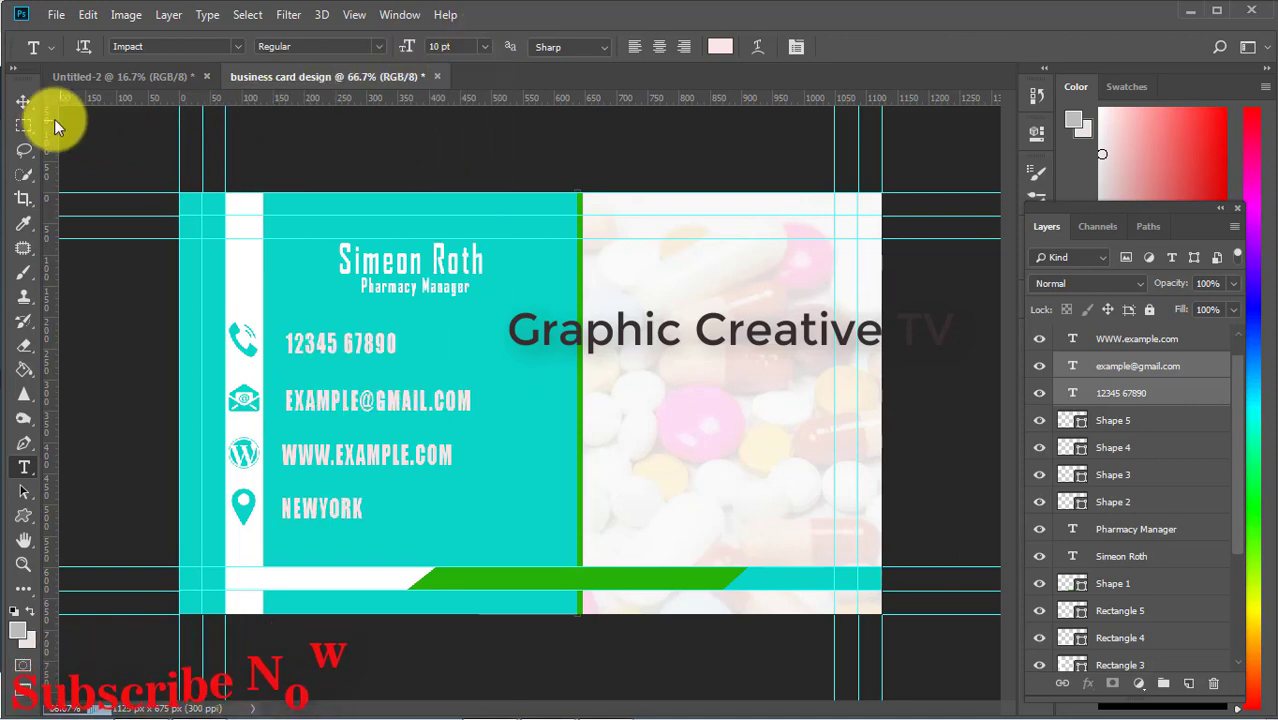
key("v")
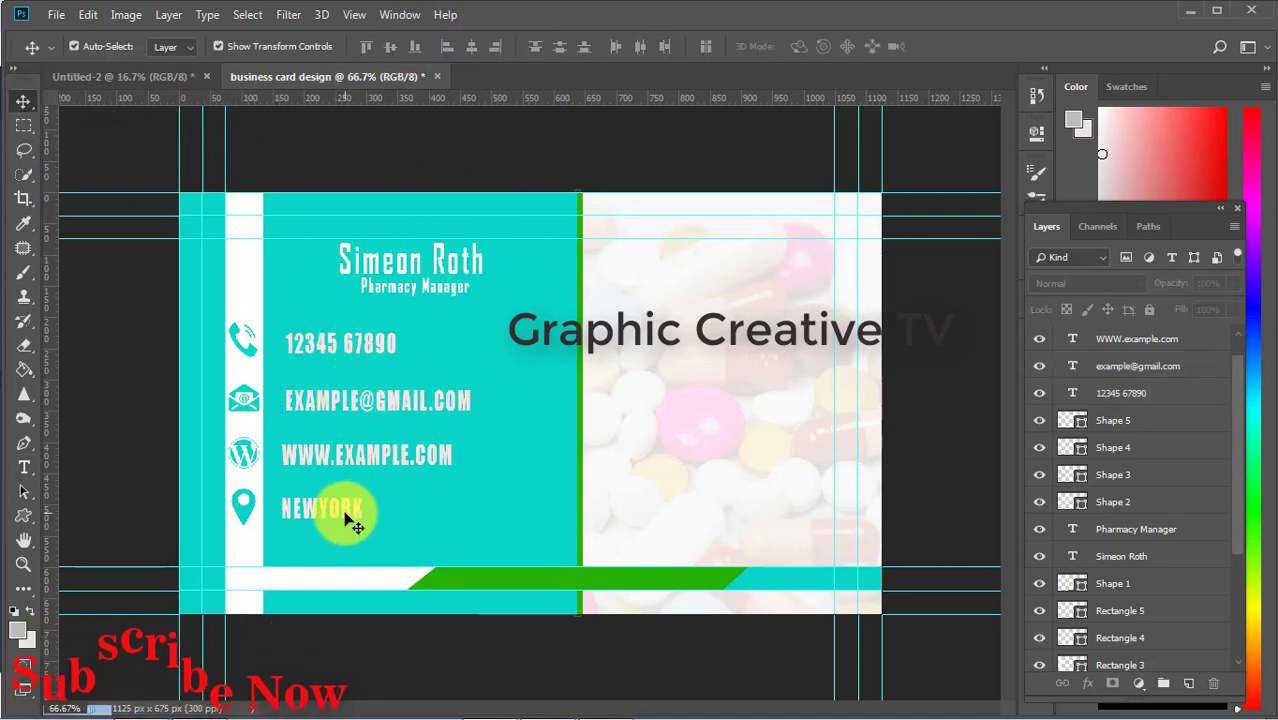
Step: Draw a 164 × 275 px rectangle down from the card's top edge
right_click(28, 520)
left_click(115, 514)
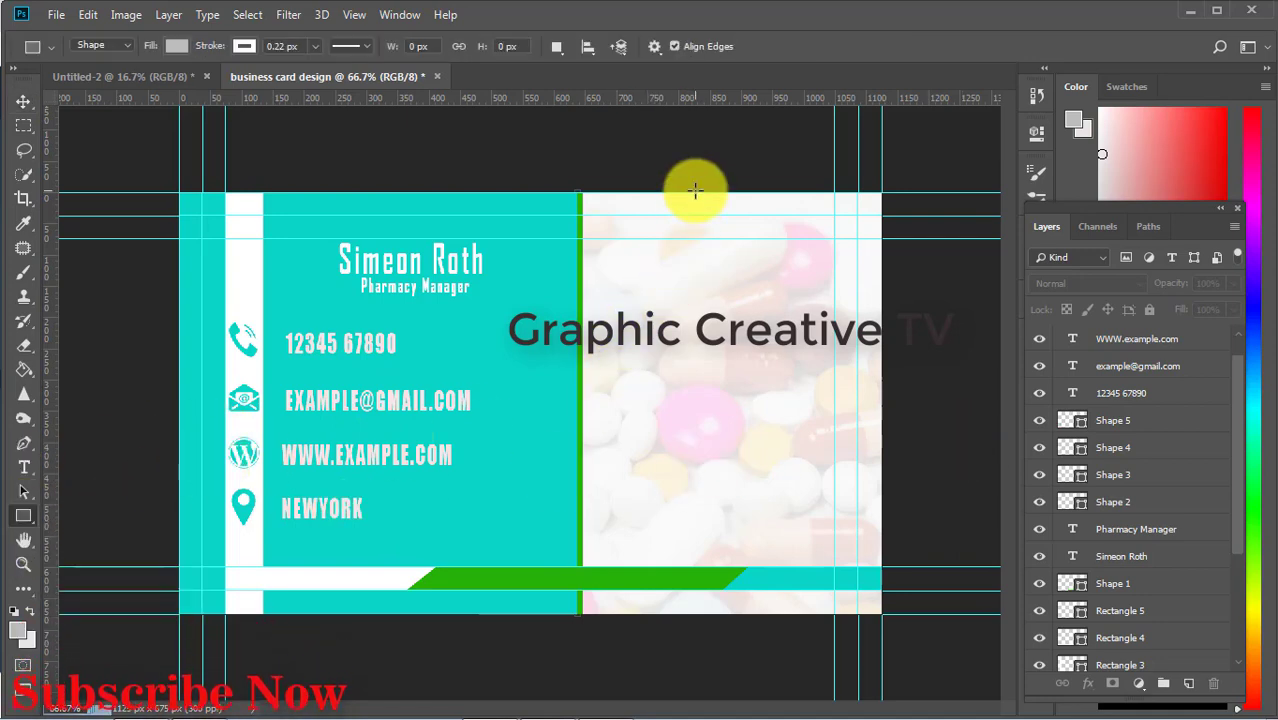
left_click_drag(693, 192, 781, 350)
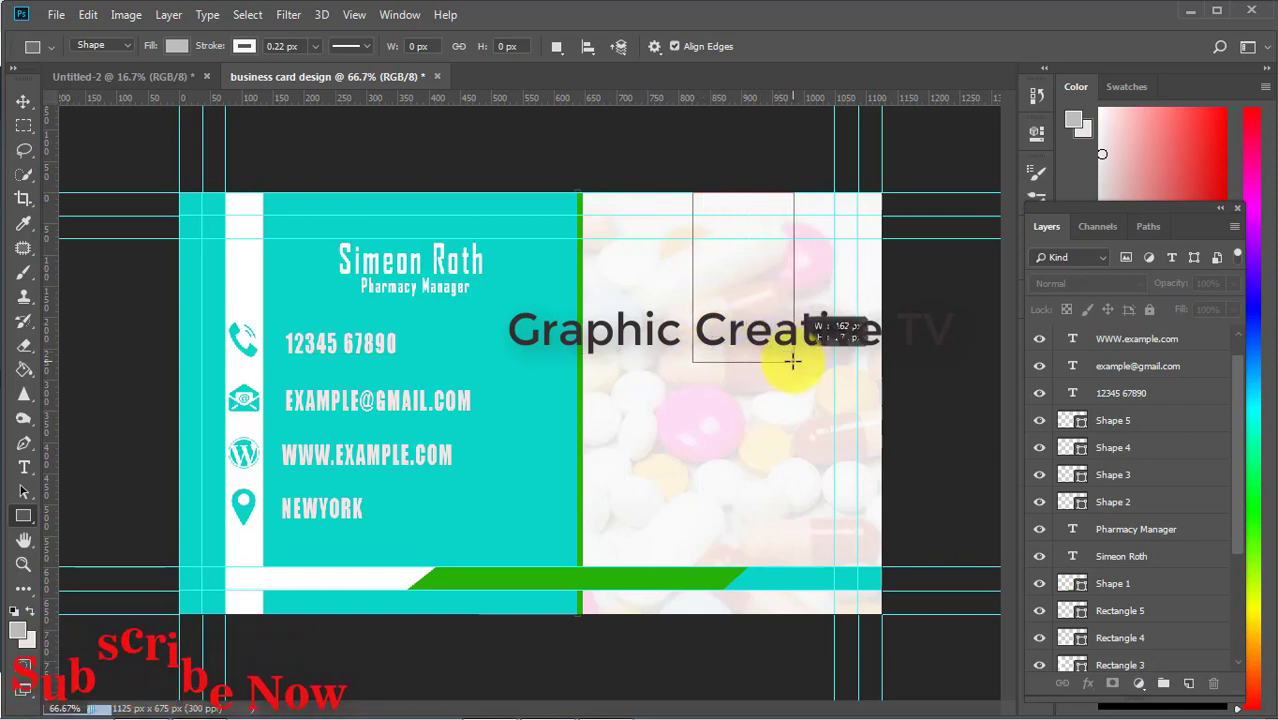
left_click_drag(791, 352, 793, 365)
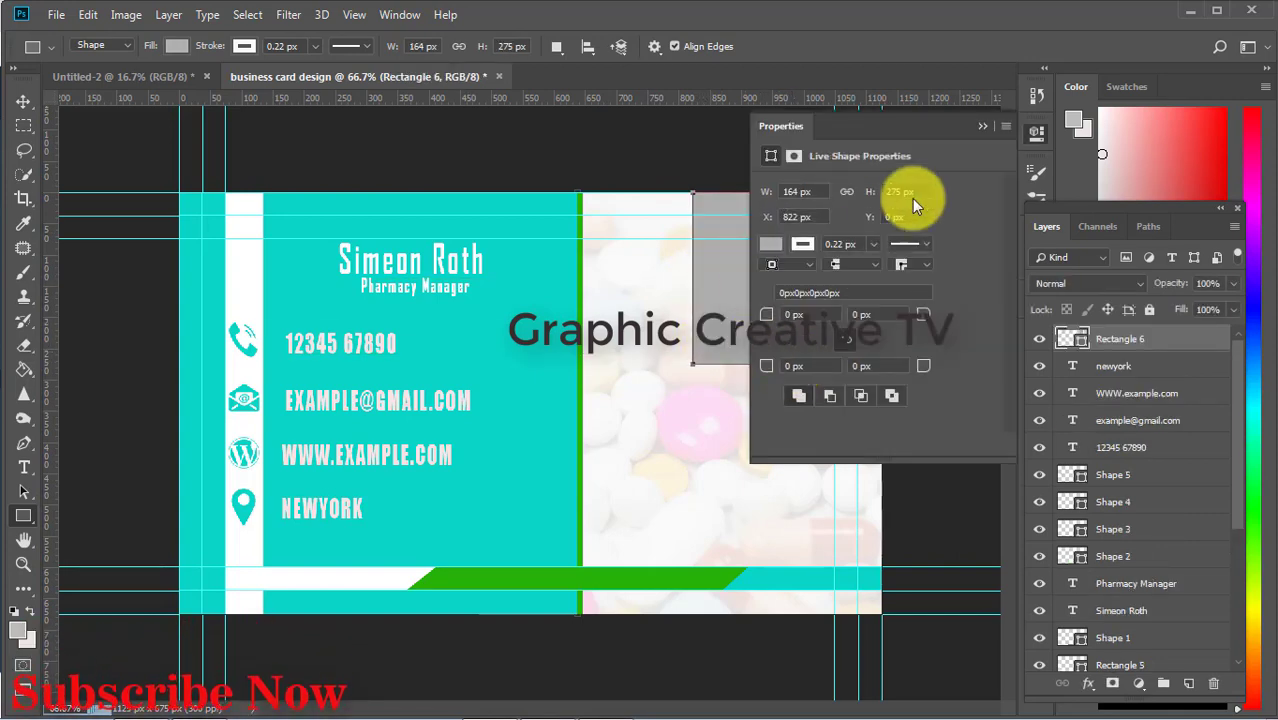
Step: Fill the rectangle teal and nudge it flush with the top edge
left_click(771, 244)
left_click(499, 308)
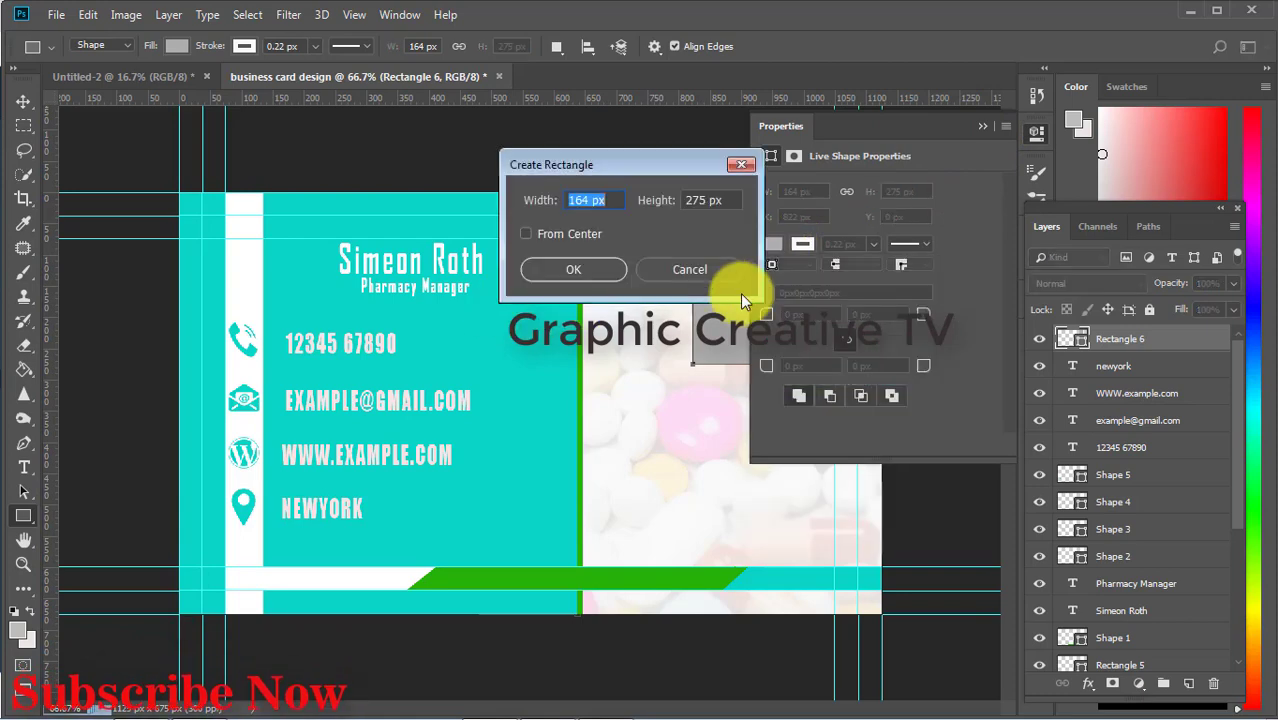
left_click(714, 270)
left_click(771, 244)
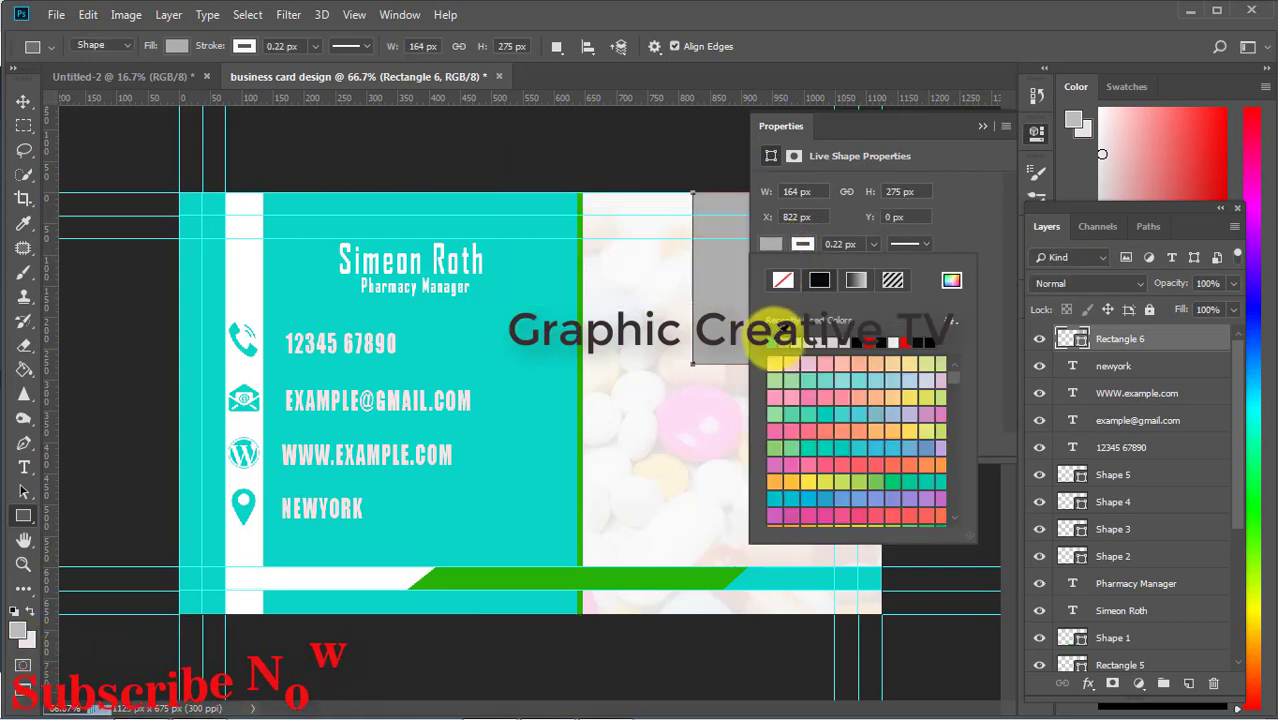
left_click(779, 342)
left_click(983, 127)
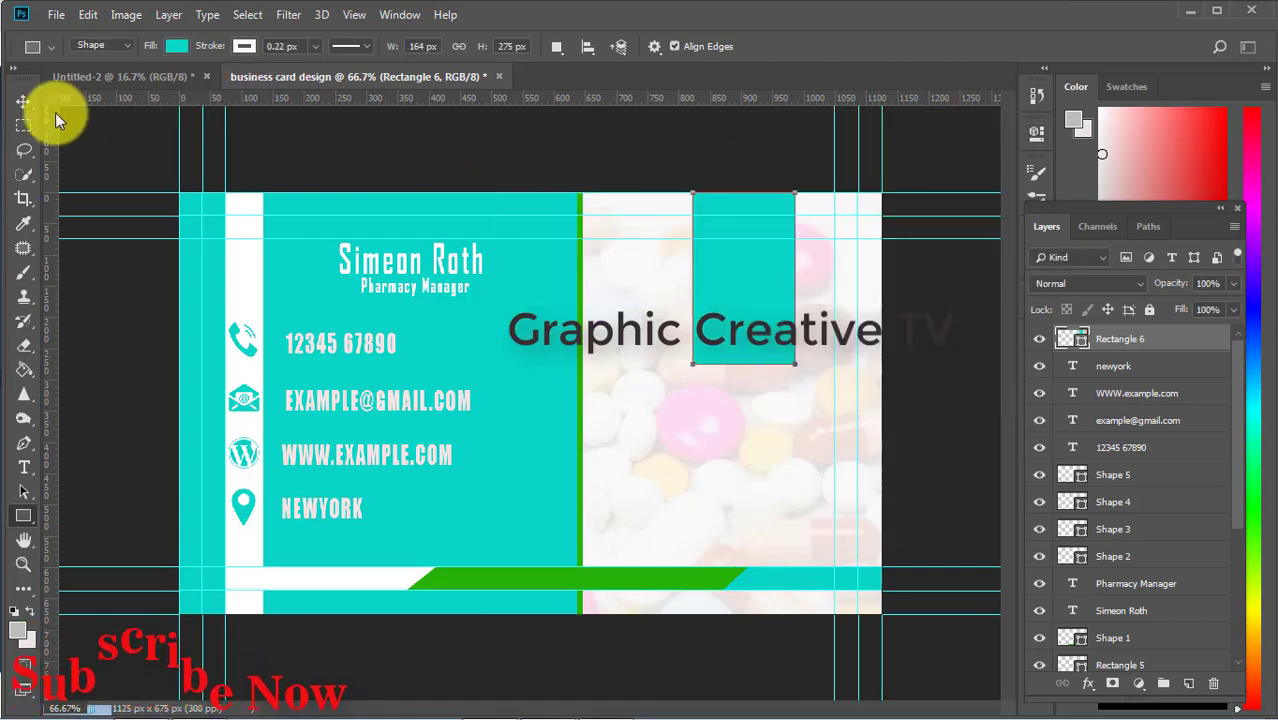
key("v")
left_click_drag(743, 347, 748, 340)
Step: Set the phone, e-mail, website and NEWYORK lines to Times New Roman Bold
left_click(925, 366)
left_click(340, 343)
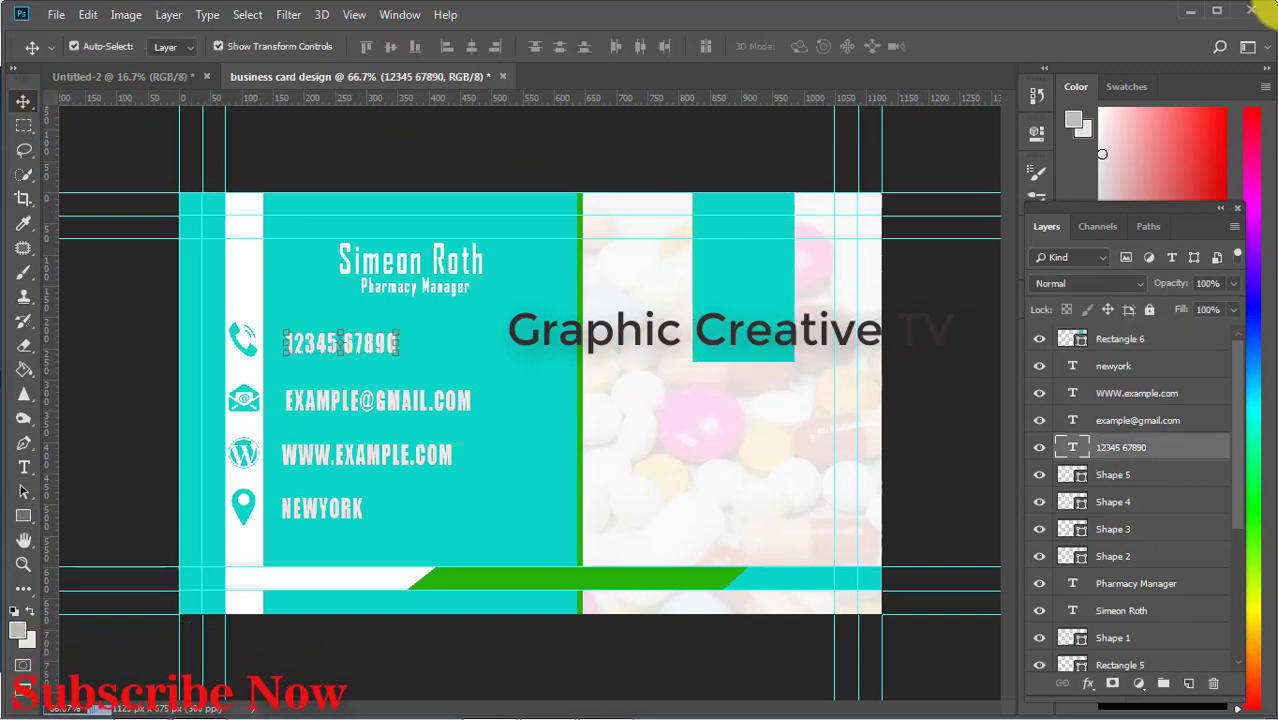
left_click(414, 398, "shift")
left_click(419, 456, "shift")
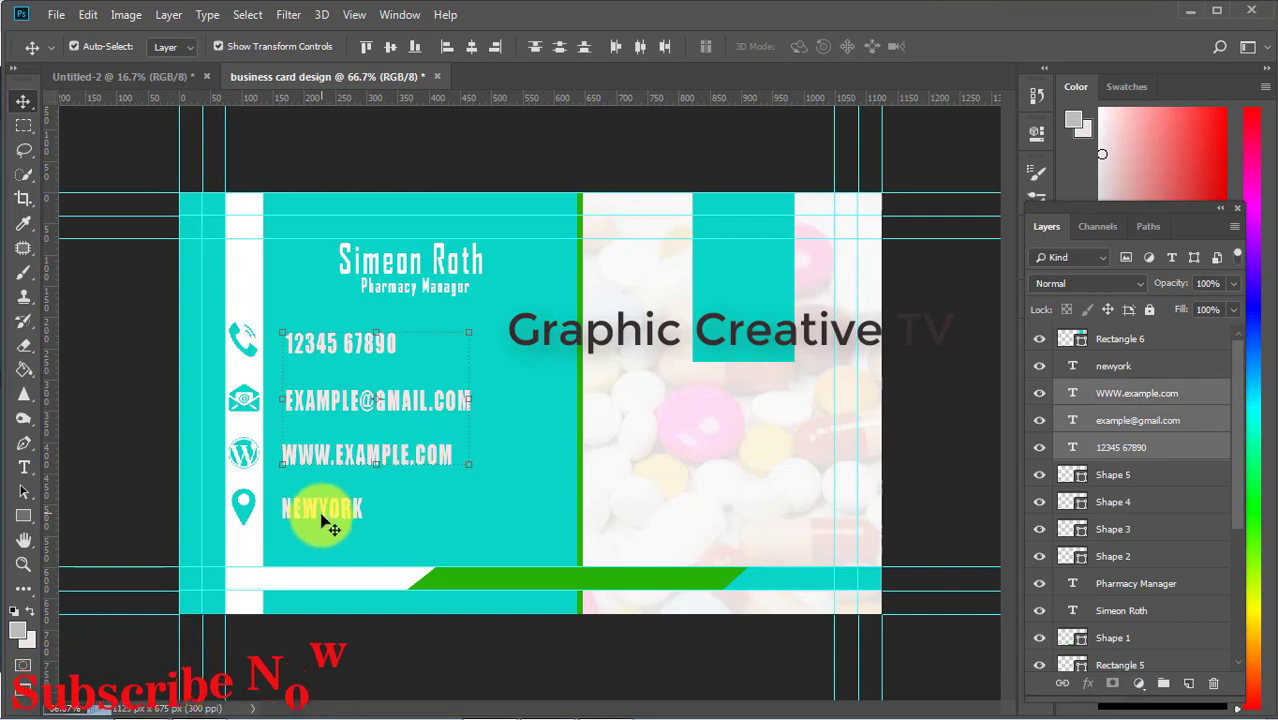
left_click(325, 510, "shift")
left_click(24, 467)
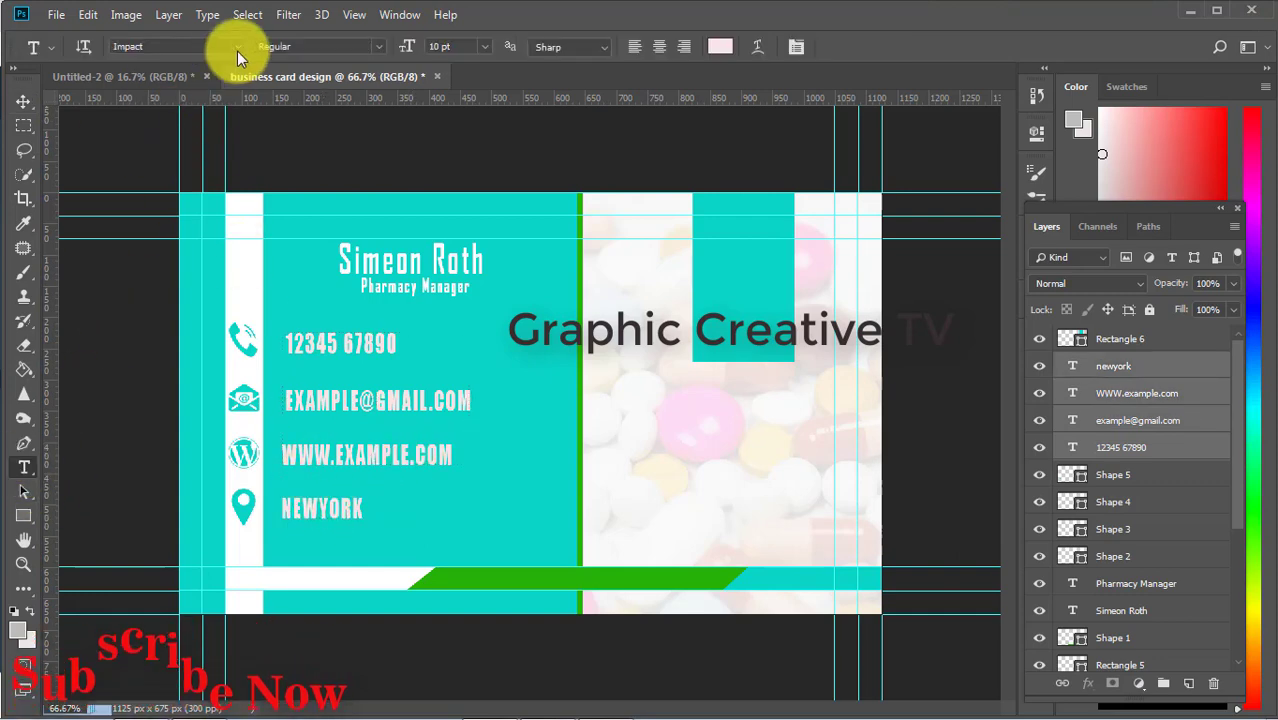
left_click(242, 50)
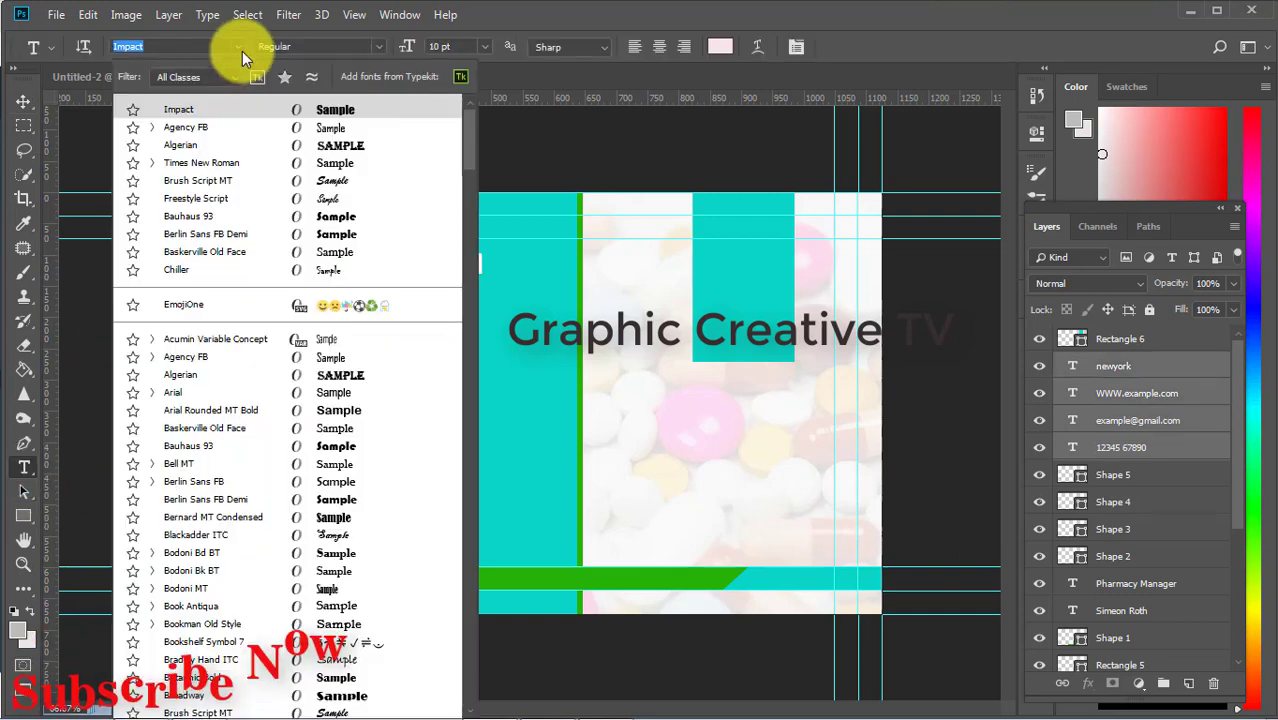
left_click(194, 163)
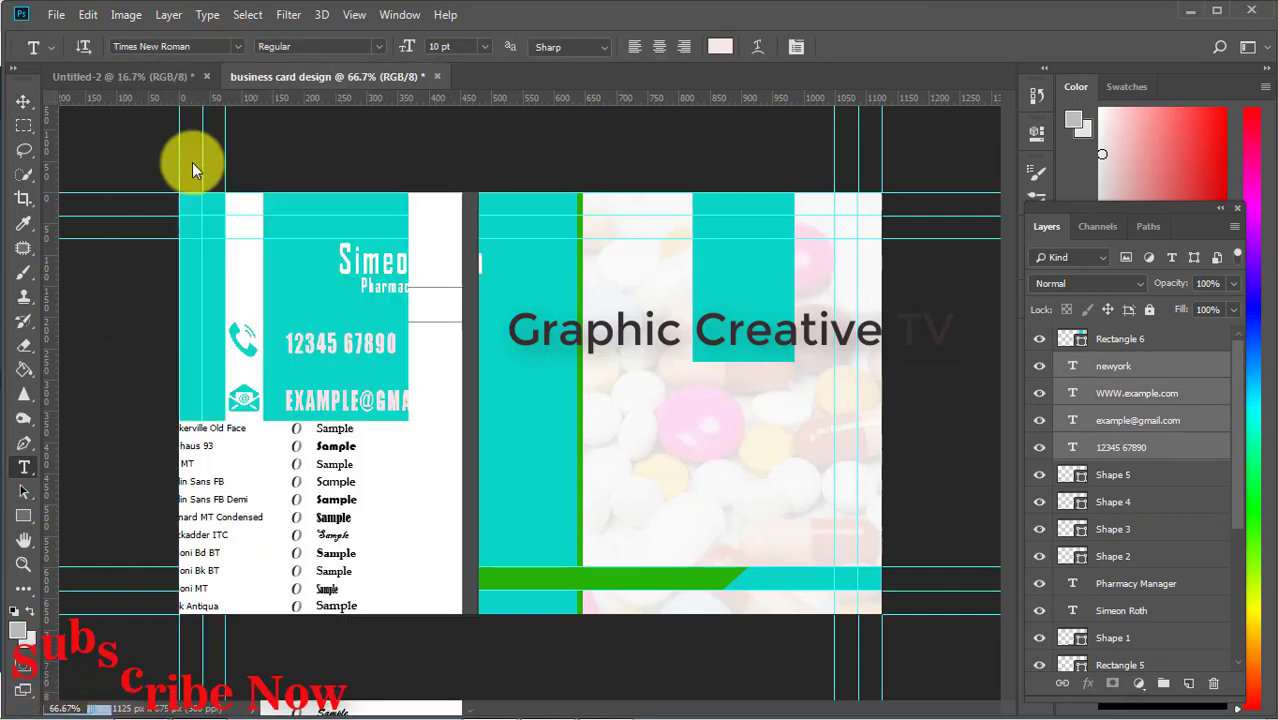
left_click(382, 48)
left_click(324, 90)
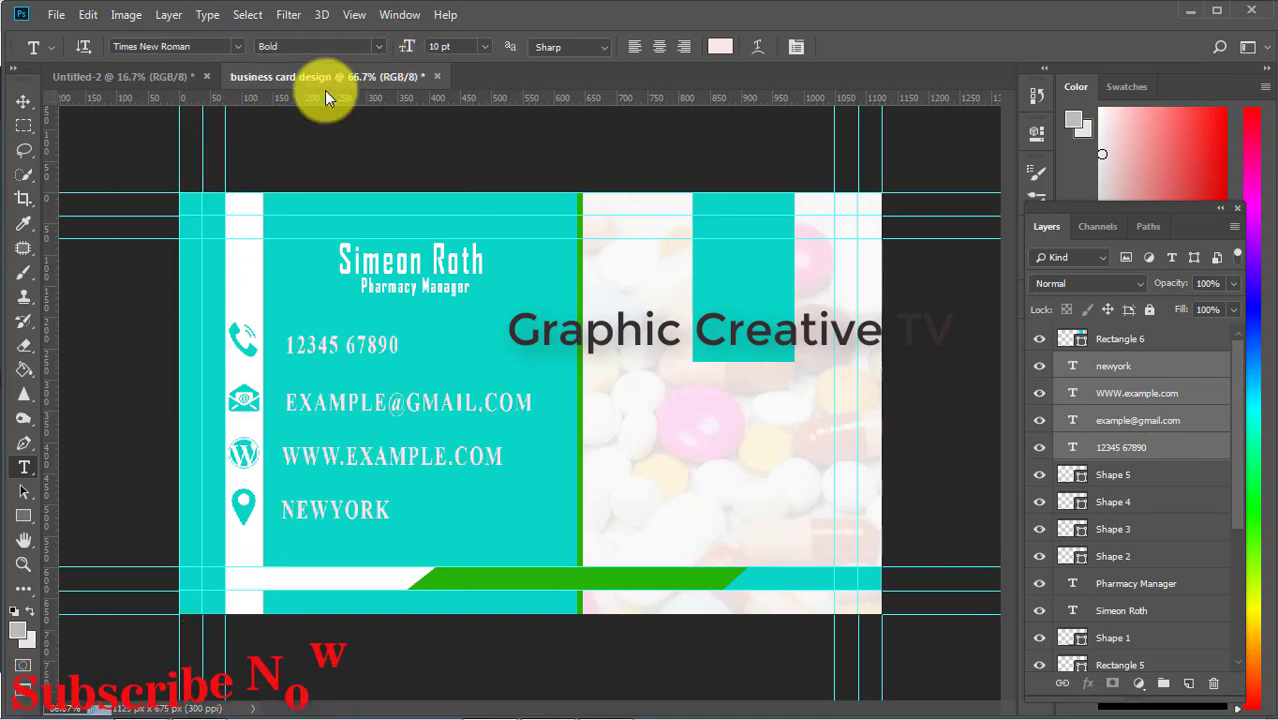
Step: Nudge the NEWYORK line into alignment with the other contact lines
left_click(23, 101)
left_click(85, 157)
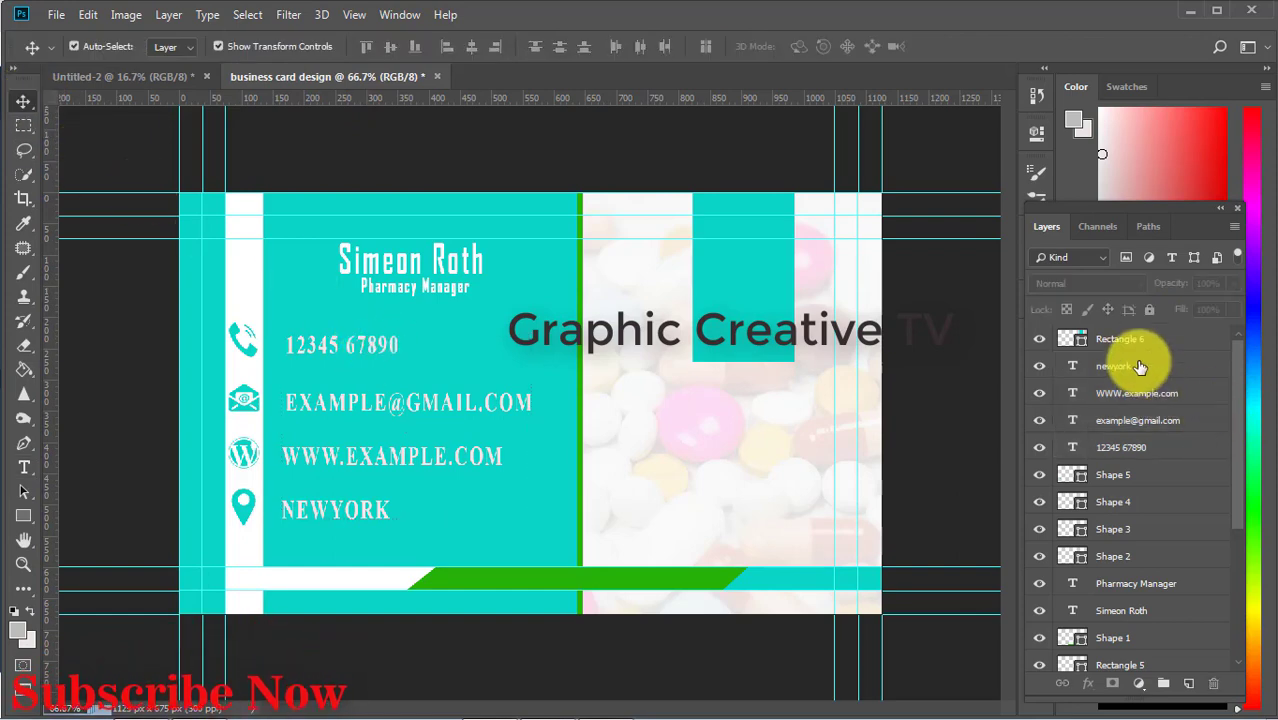
left_click(365, 512)
left_click_drag(378, 509, 365, 508)
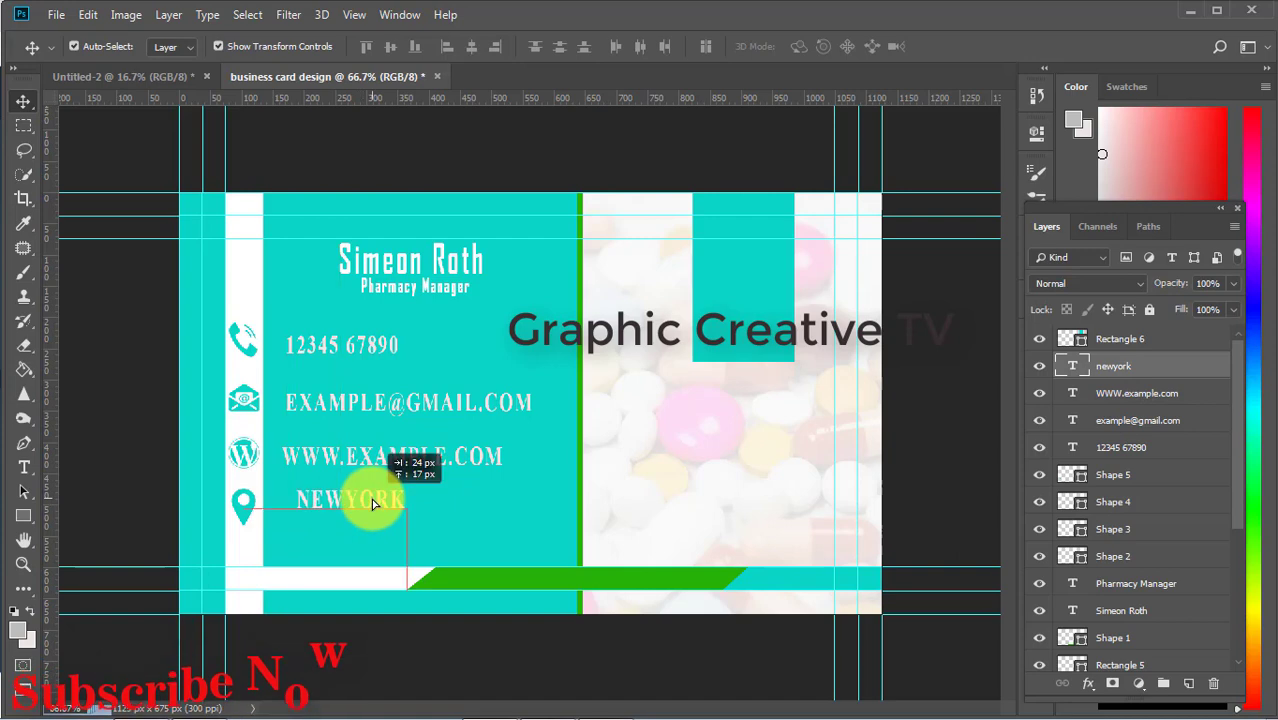
Step: Shorten the teal block by raising its bottom edge with free transform
left_click(813, 337)
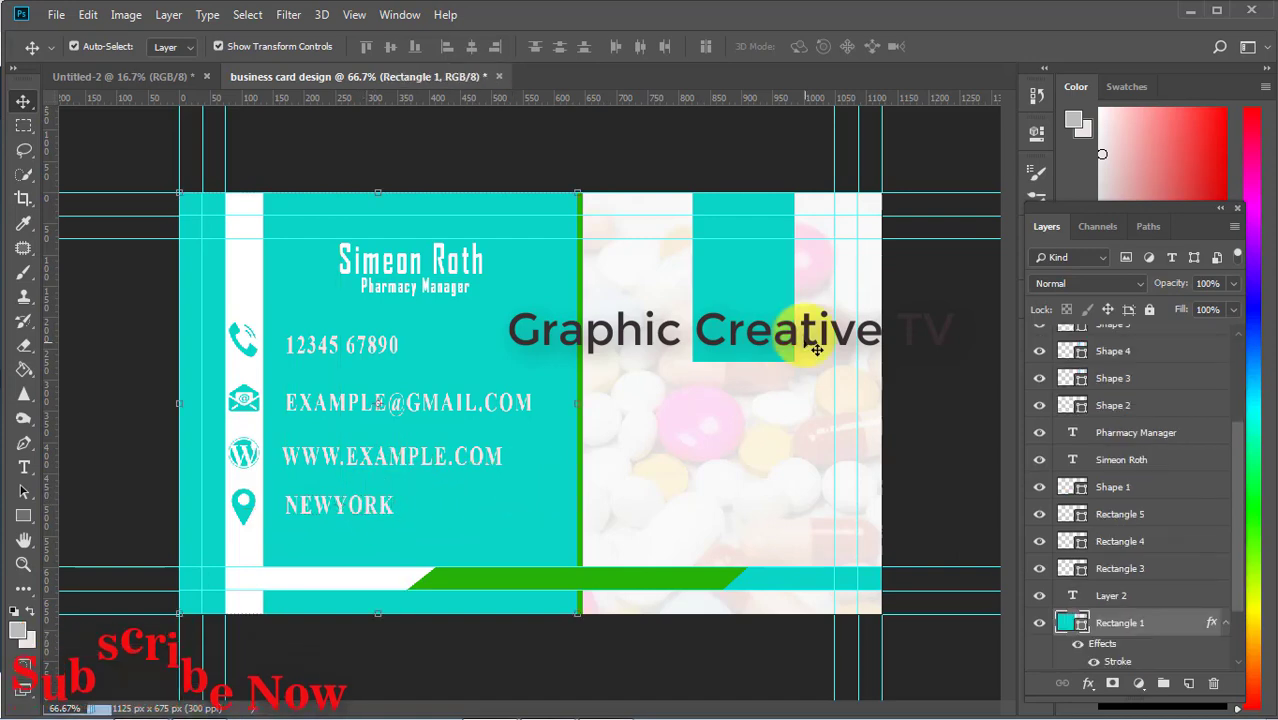
left_click(742, 355)
key("ctrl+t")
left_click_drag(743, 360, 743, 343)
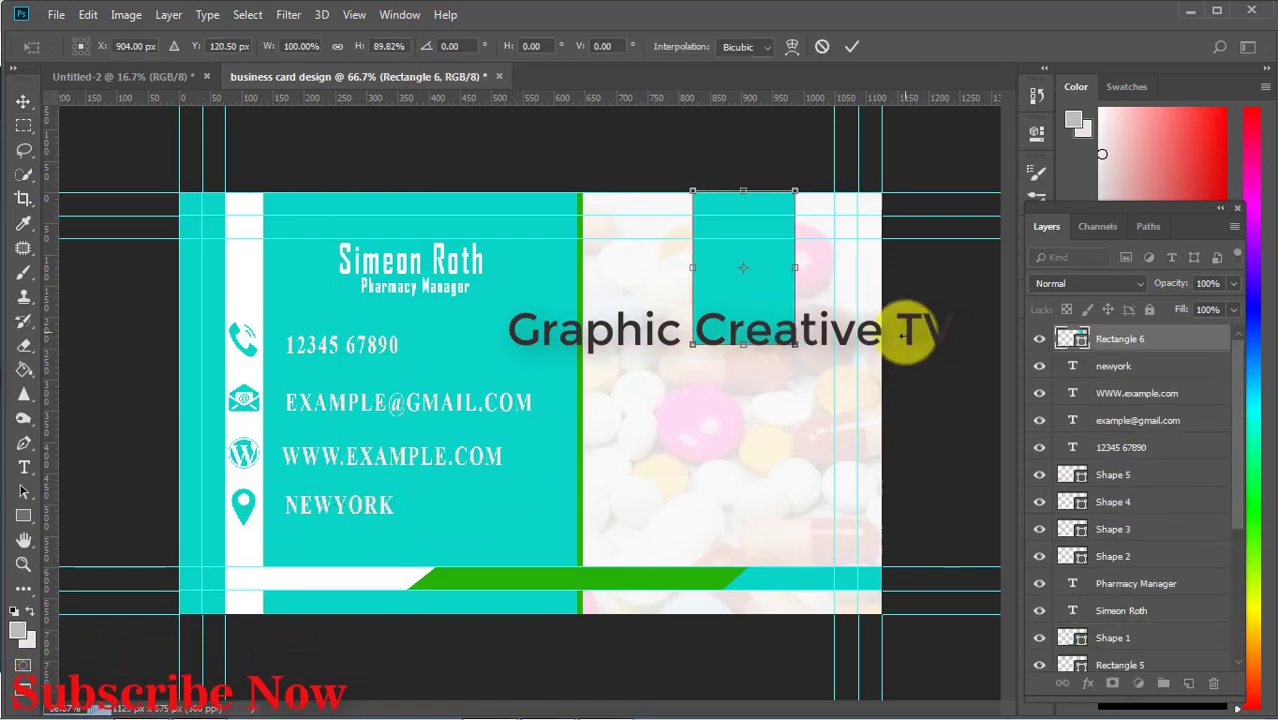
key("Return")
Step: Toggle the teal block's visibility and start a new text box on the pill photo
left_click(1039, 338)
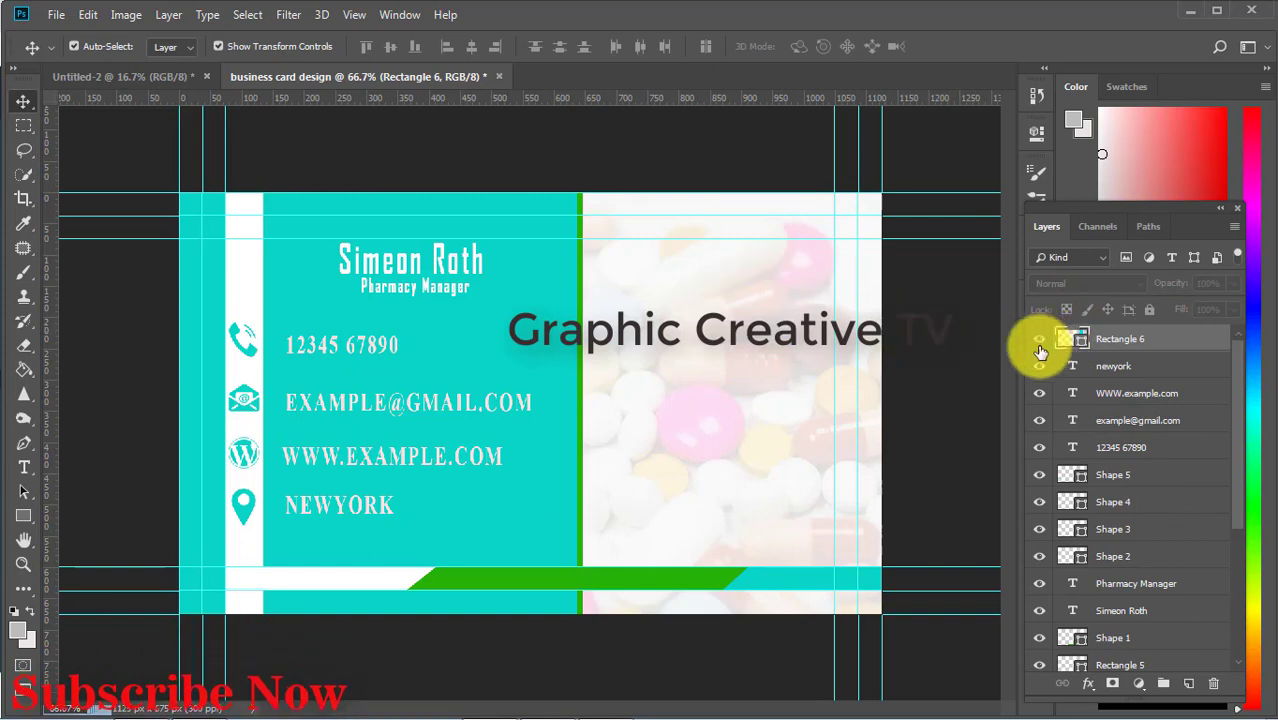
left_click(1039, 340)
left_click(24, 467)
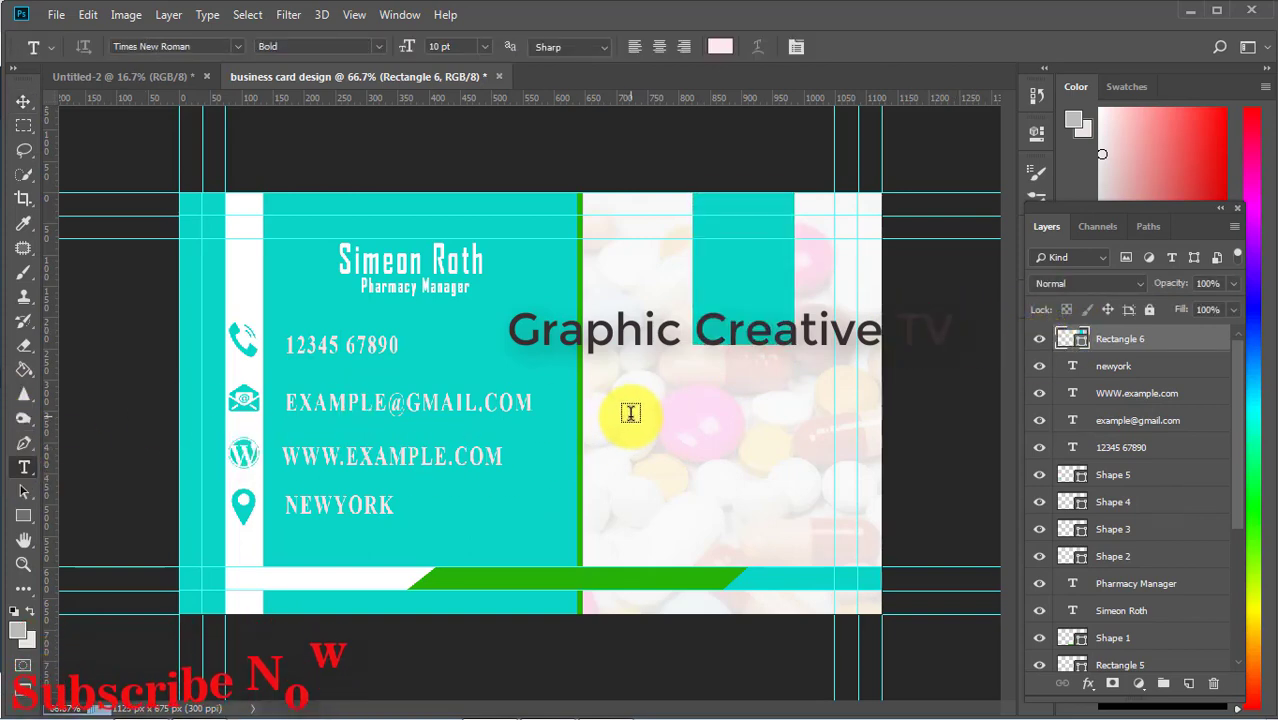
left_click(630, 413)
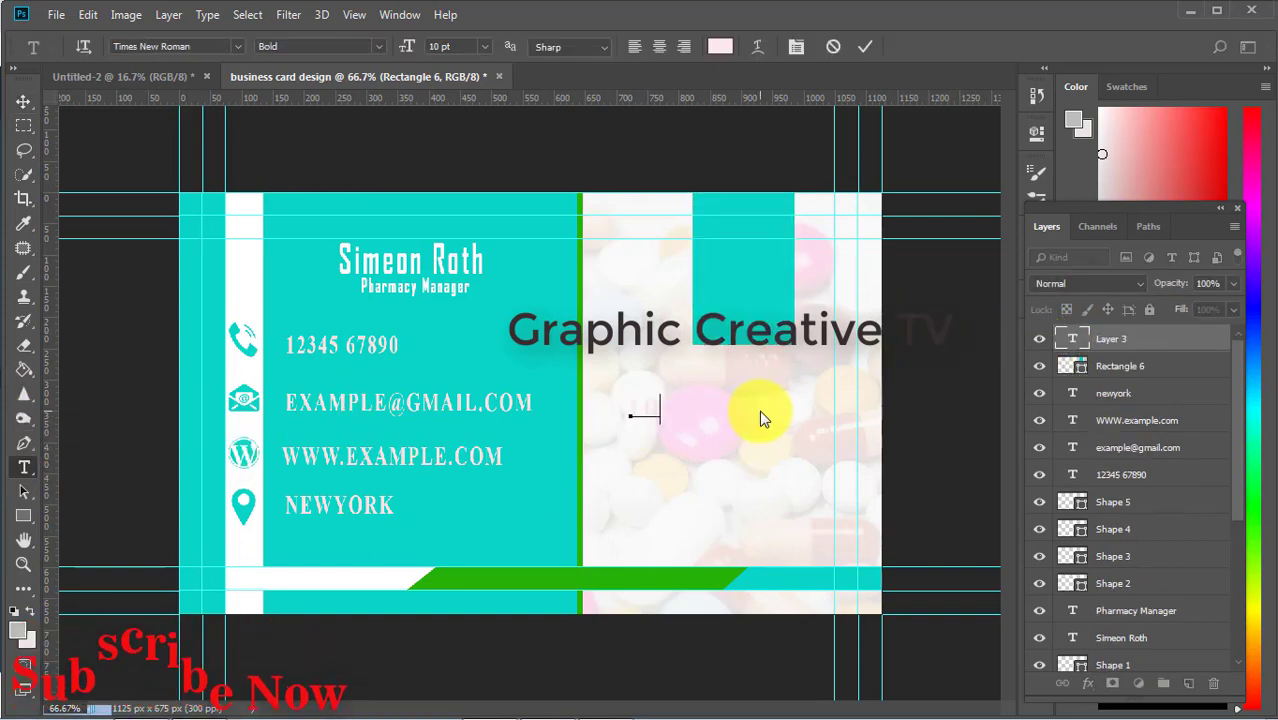
Step: Type the logo text and colour it with green sampled from the card's stripe
type("0% OFF")
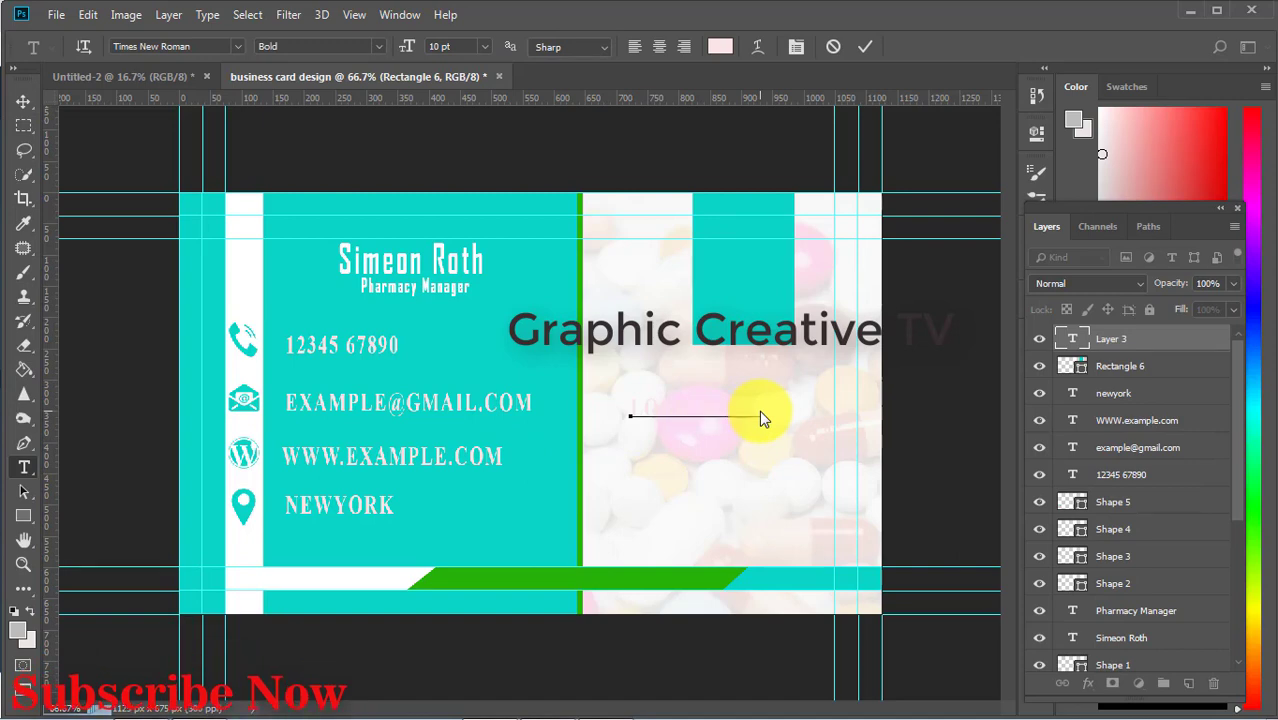
left_click_drag(760, 413, 600, 410)
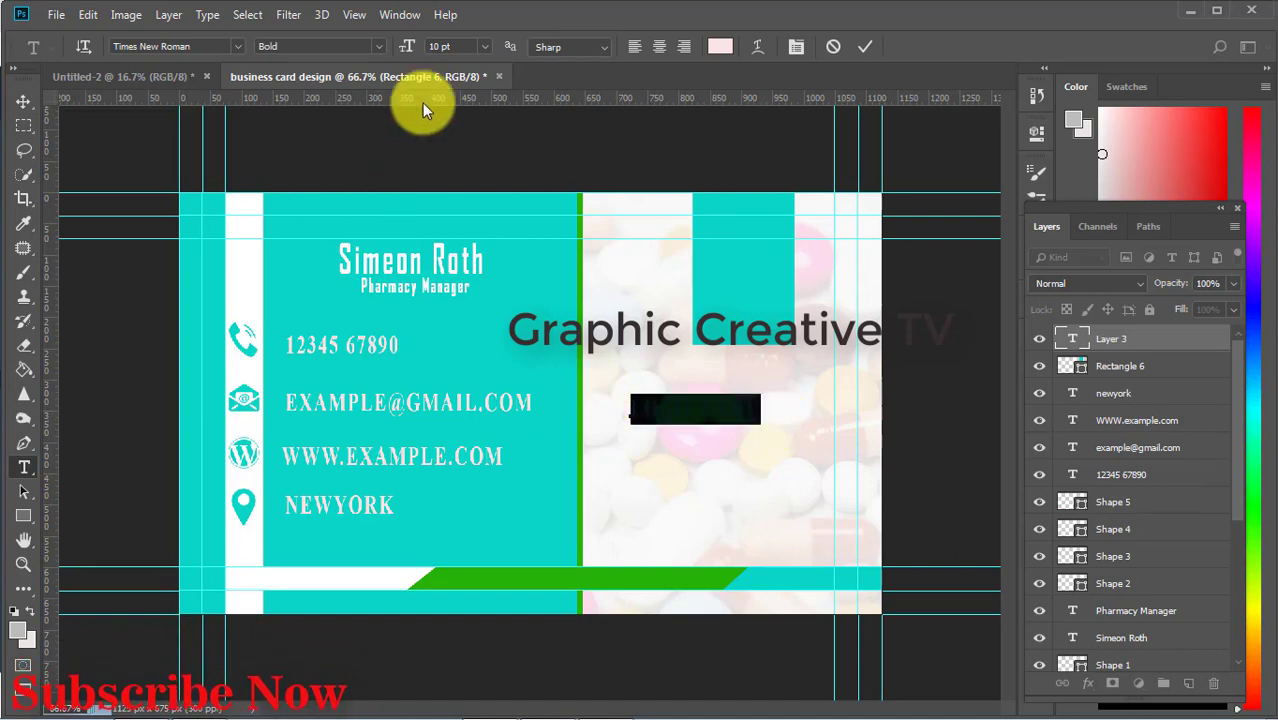
left_click(720, 46)
left_click(708, 253)
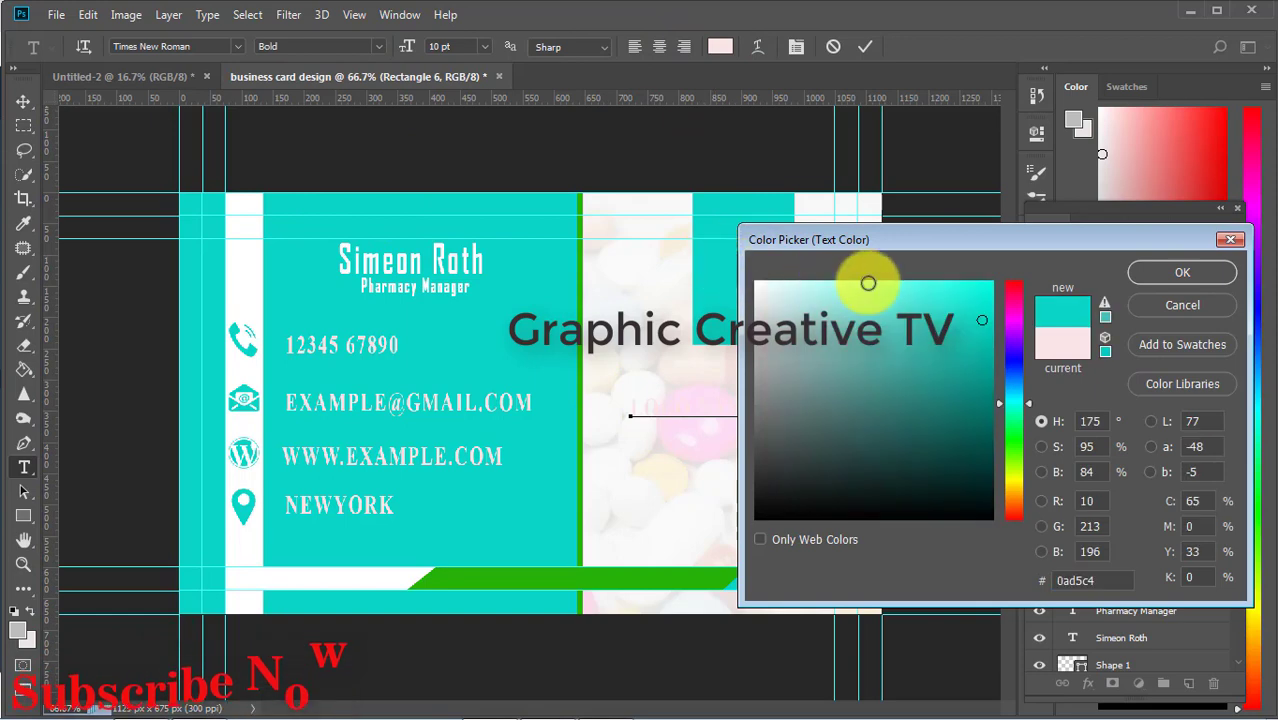
left_click(580, 340)
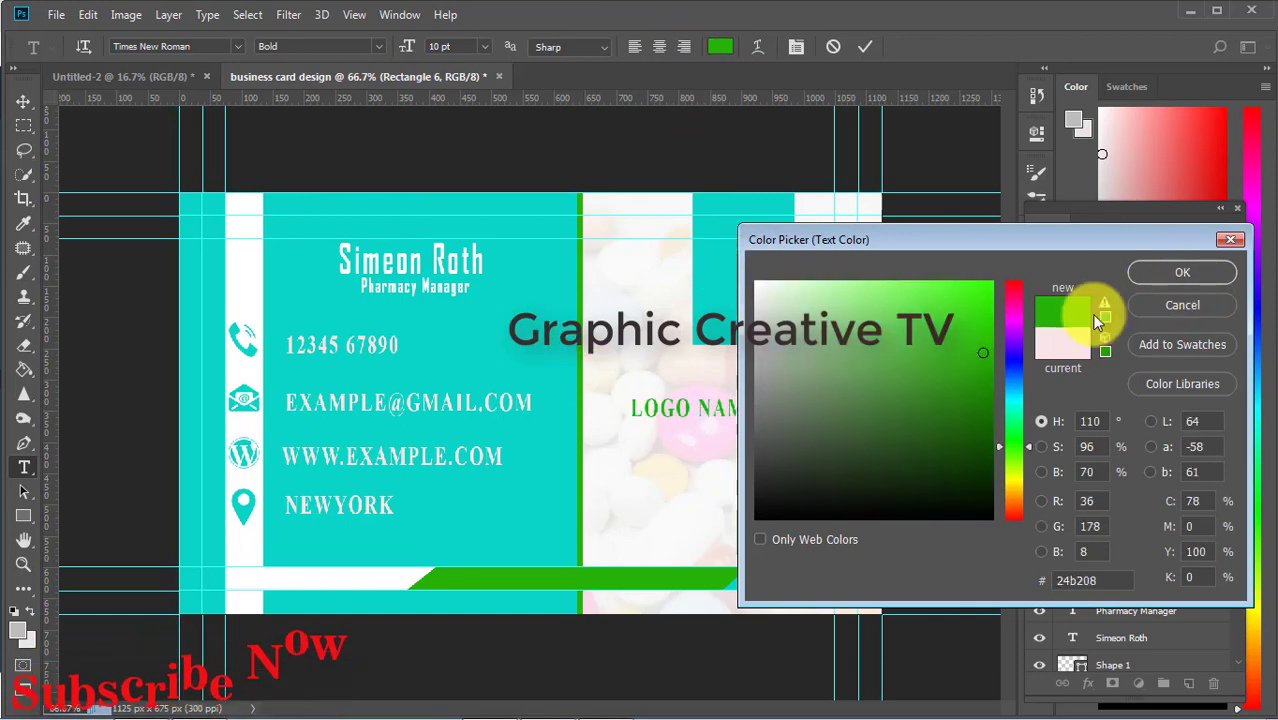
left_click(1155, 280)
Step: Set the logo text to Impact at 18 pt
left_click(237, 46)
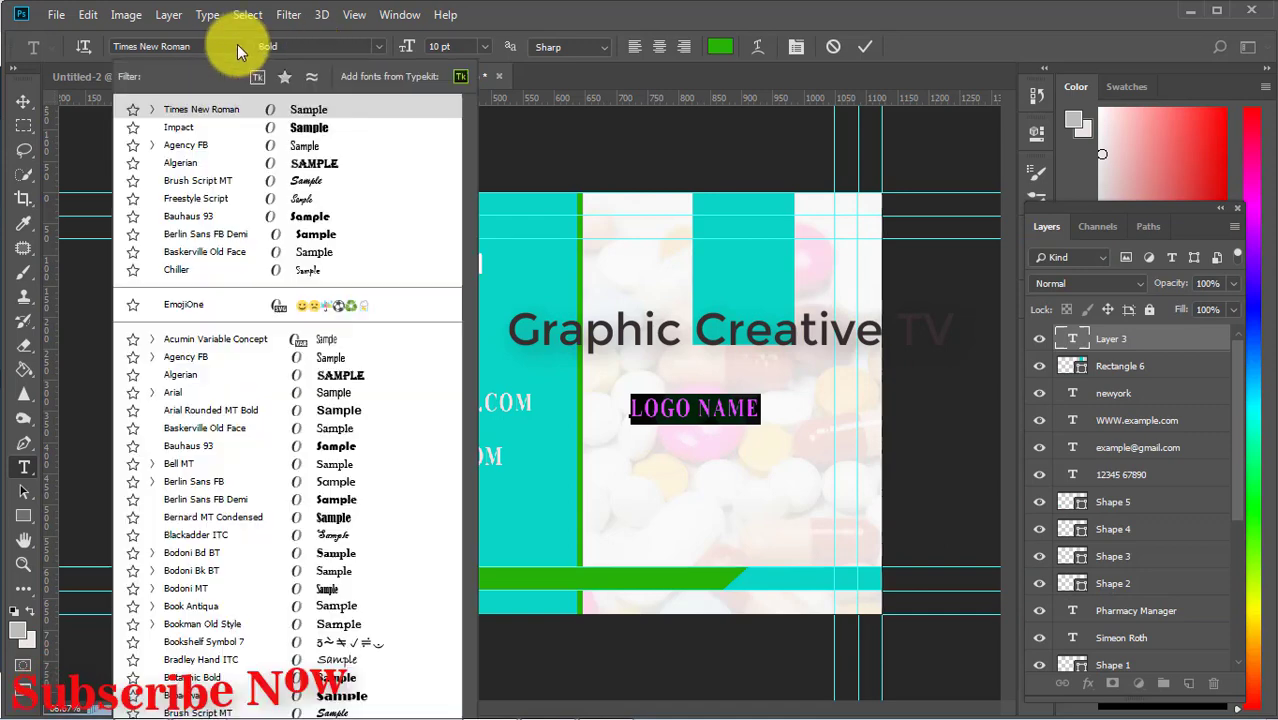
left_click(214, 127)
left_click(484, 46)
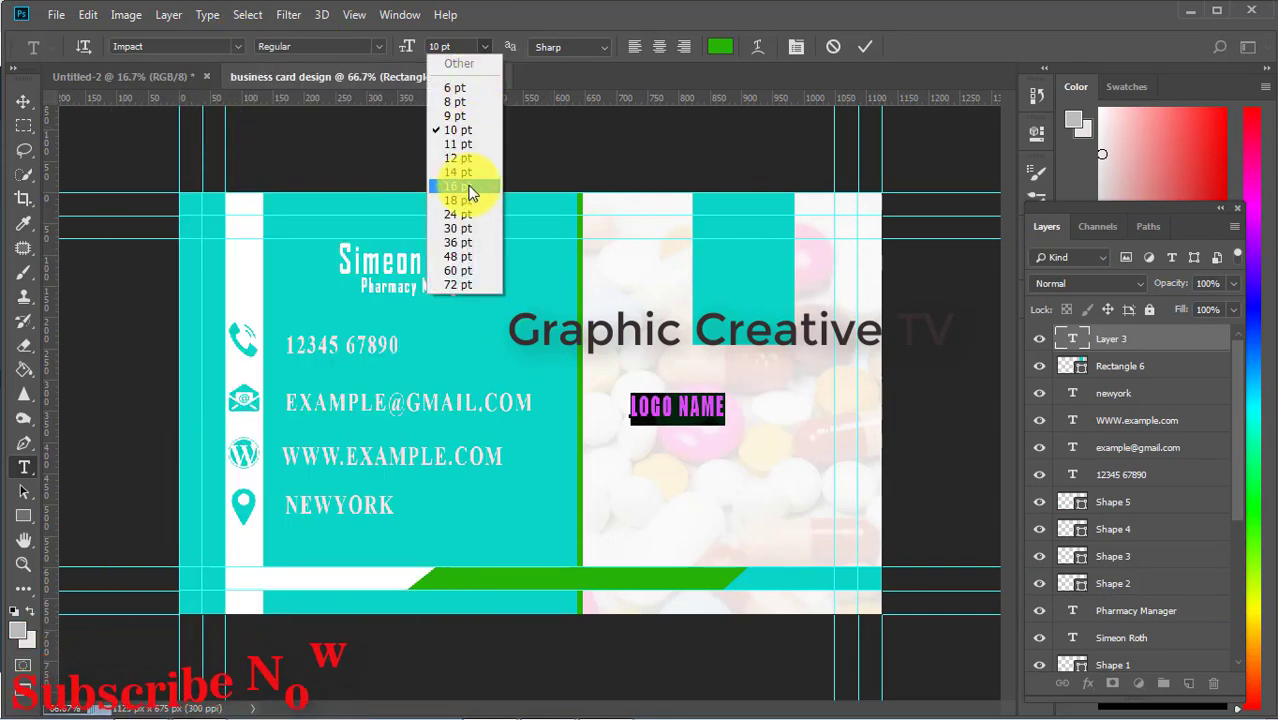
left_click(475, 174)
left_click(480, 45)
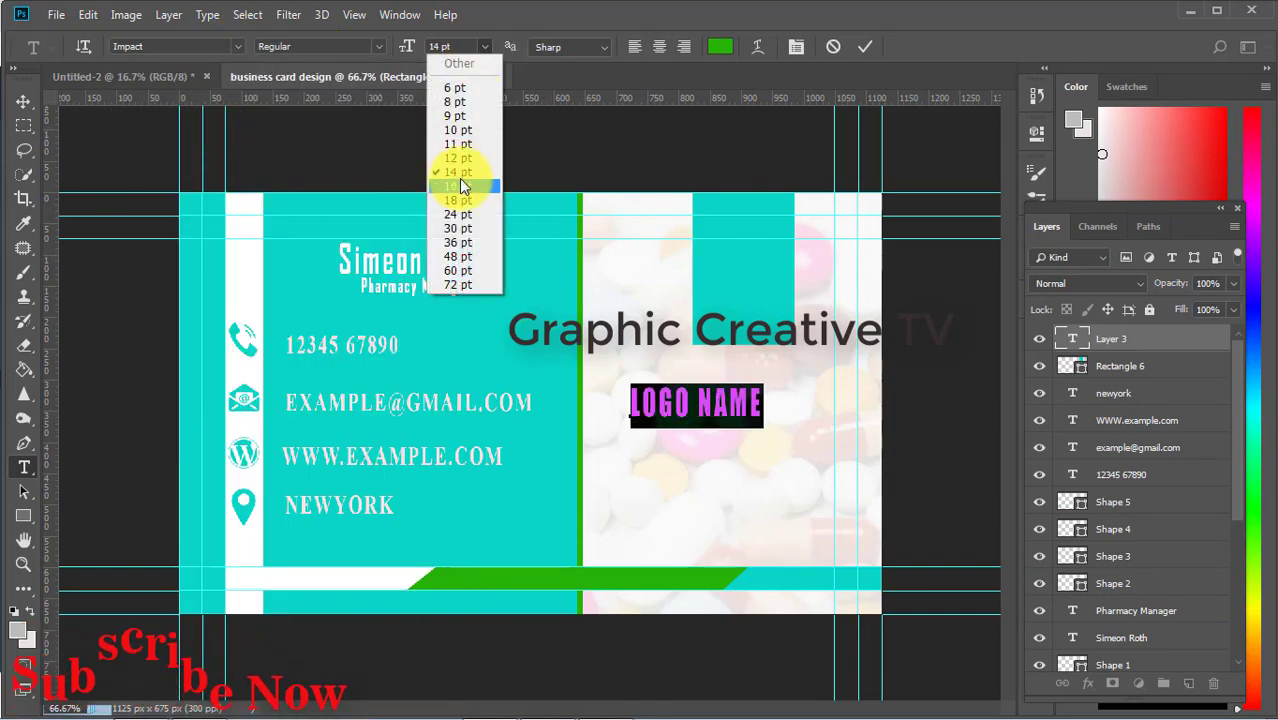
left_click(465, 203)
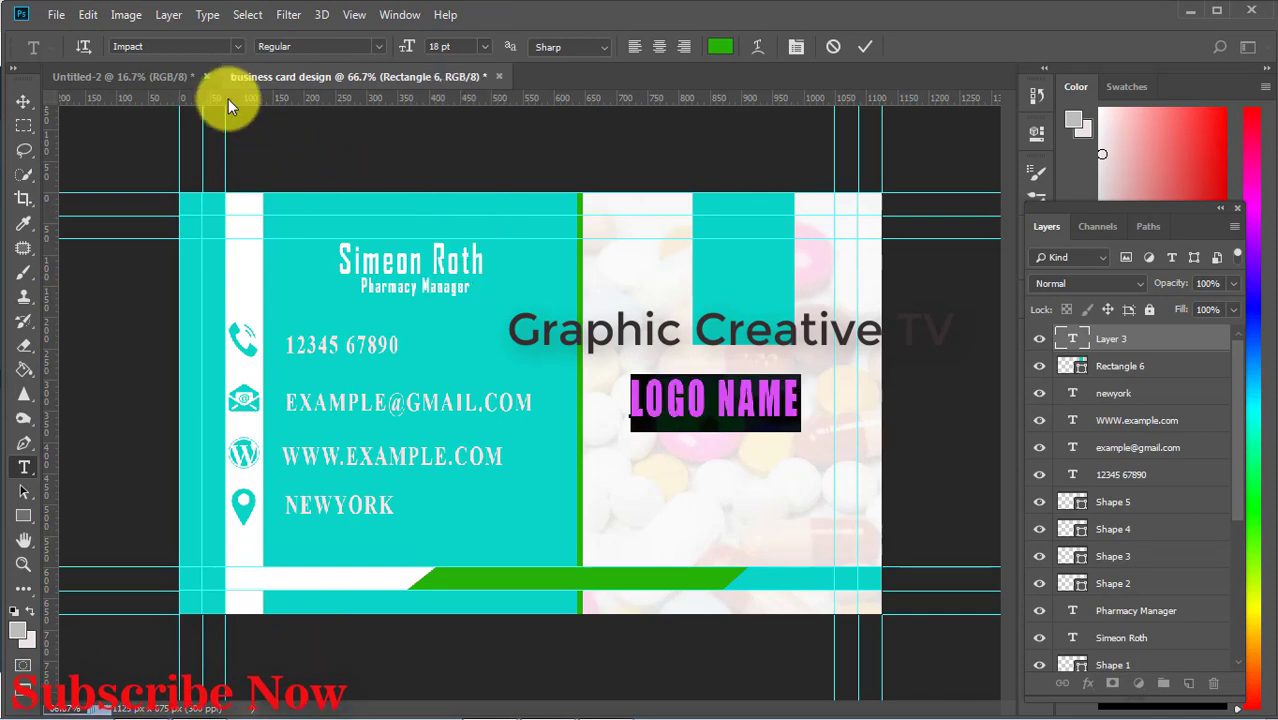
Step: Nudge LOGO NAME into place and recolour the word NAME teal
left_click(37, 108)
left_click_drag(784, 392, 805, 397)
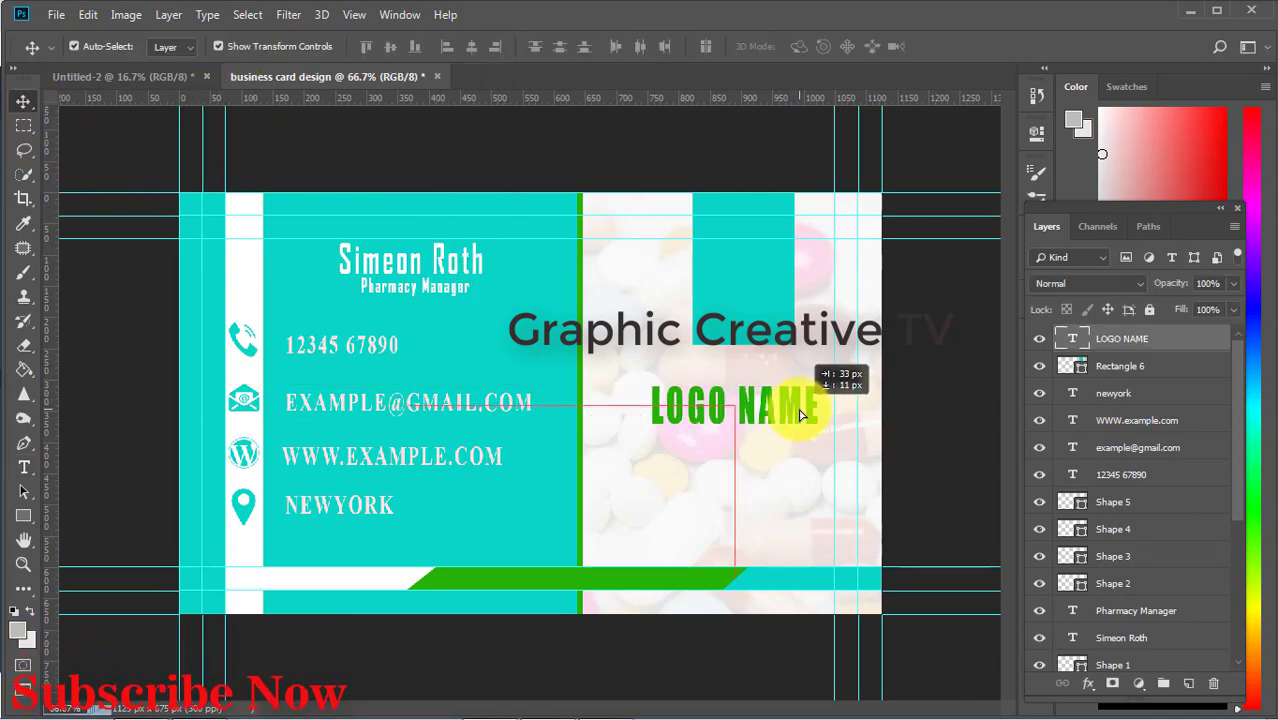
left_click(980, 372)
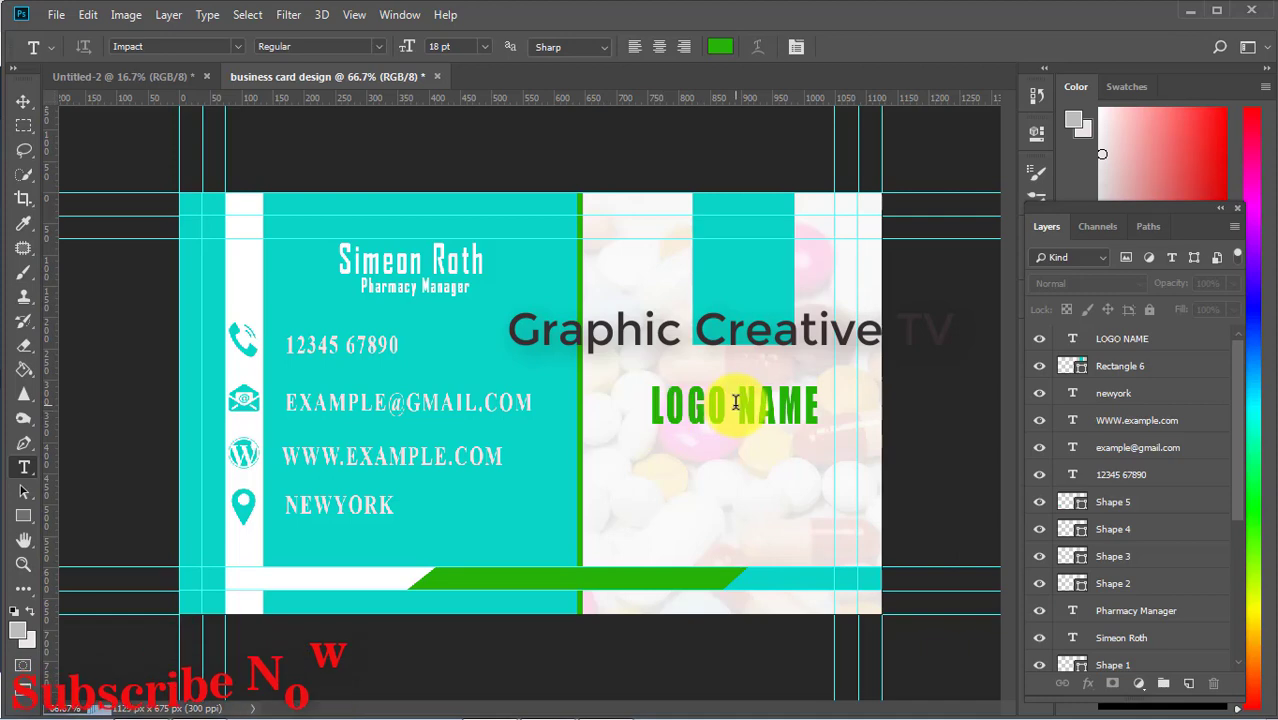
double_click(770, 405)
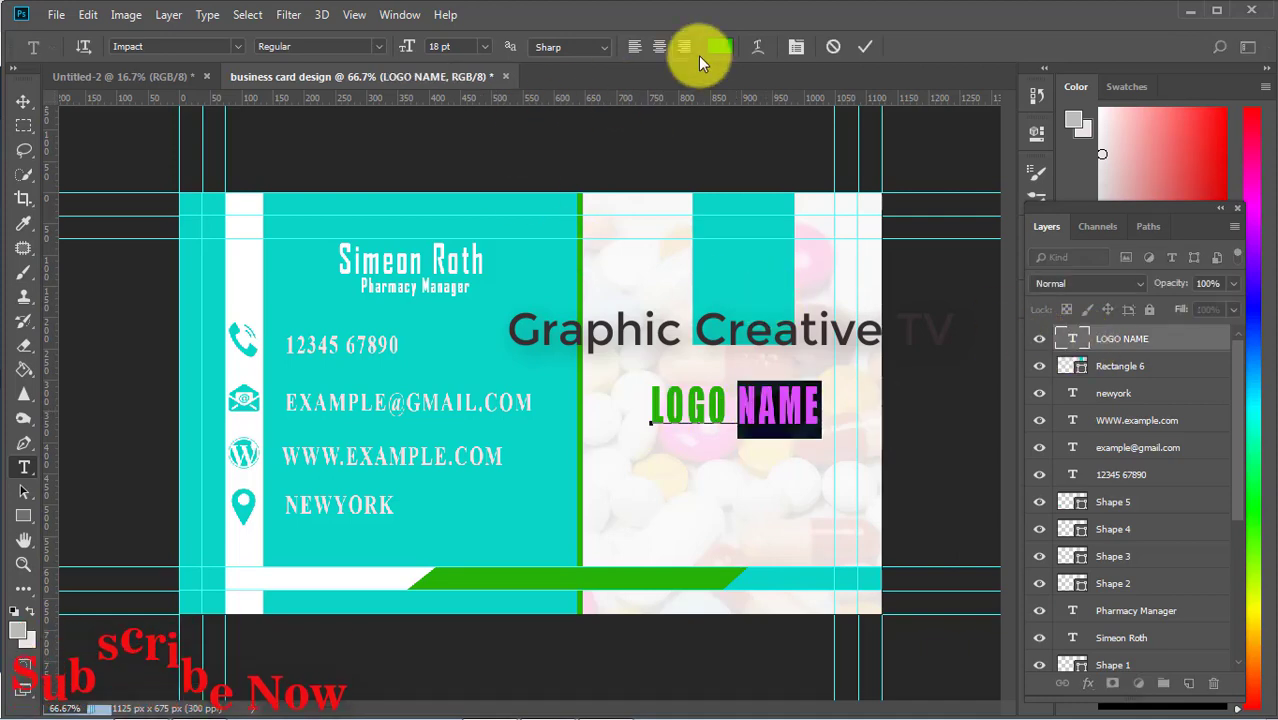
left_click(710, 52)
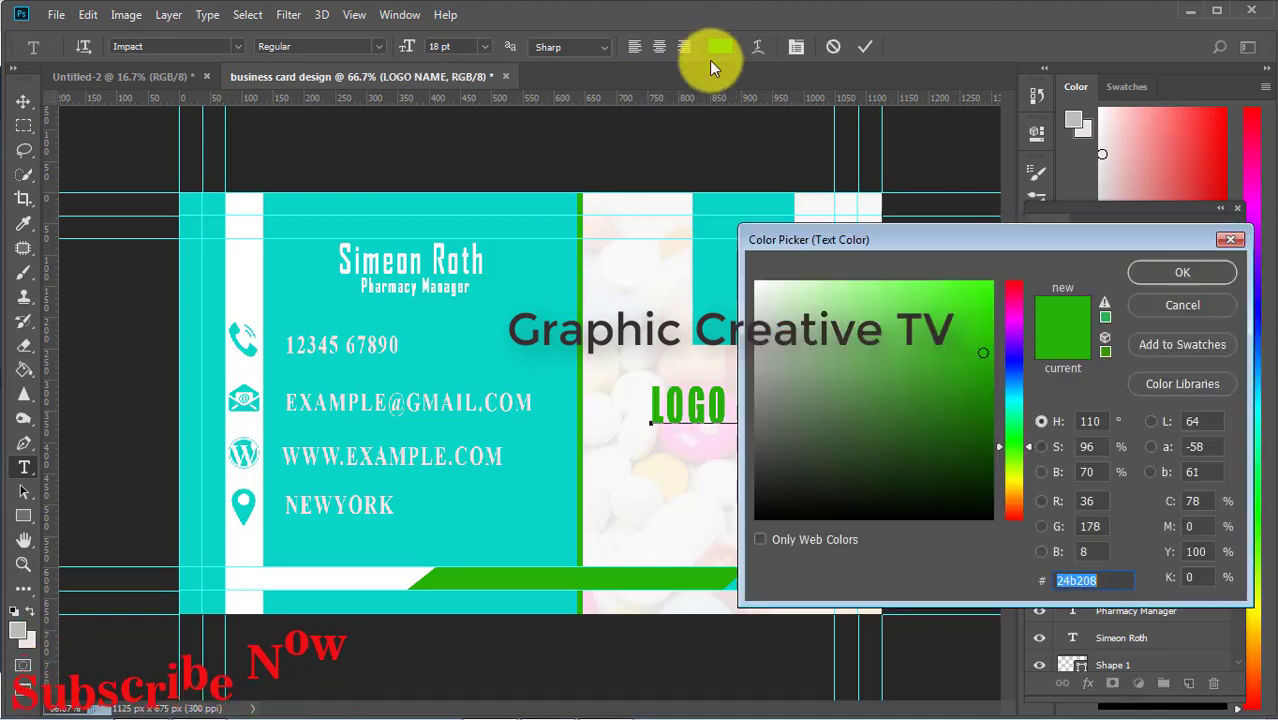
left_click(723, 287)
left_click(1160, 275)
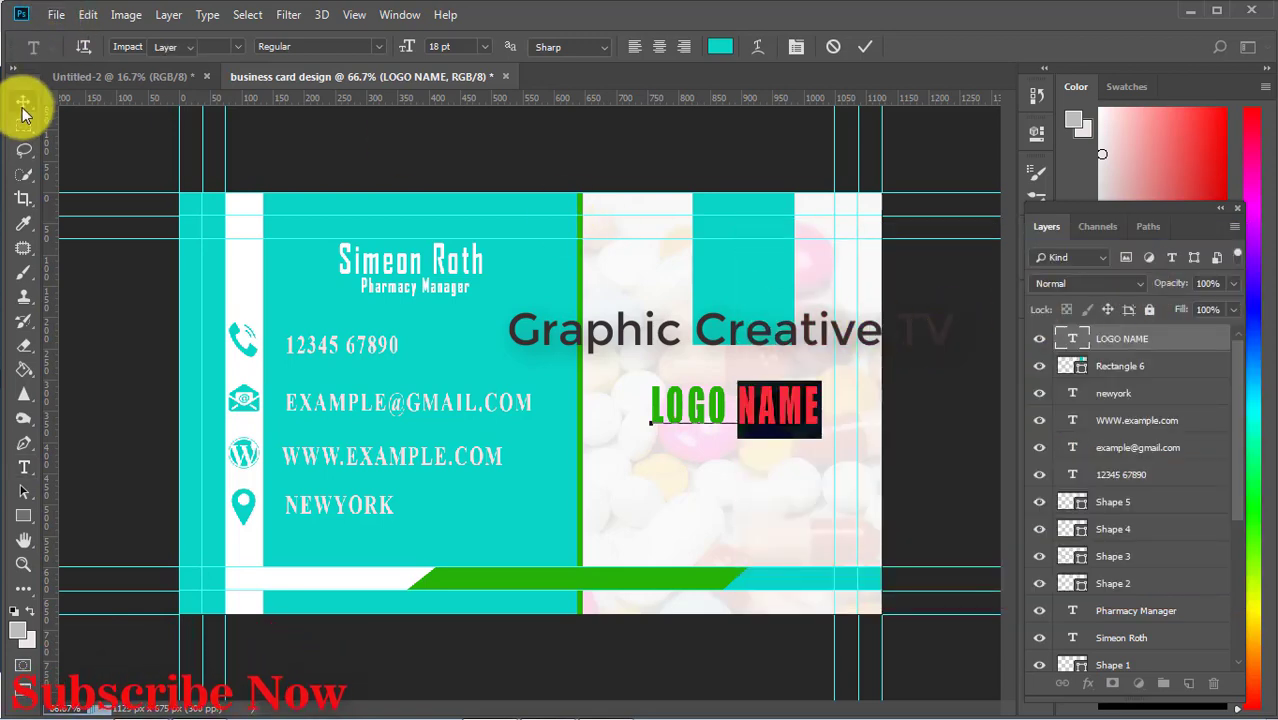
Step: Move LOGO NAME down about 10 px and slightly right
left_click(23, 103)
left_click_drag(789, 414, 793, 421)
left_click(964, 391)
Step: Draw a thin 272 × 4 px rule under LOGO NAME
left_click(23, 516)
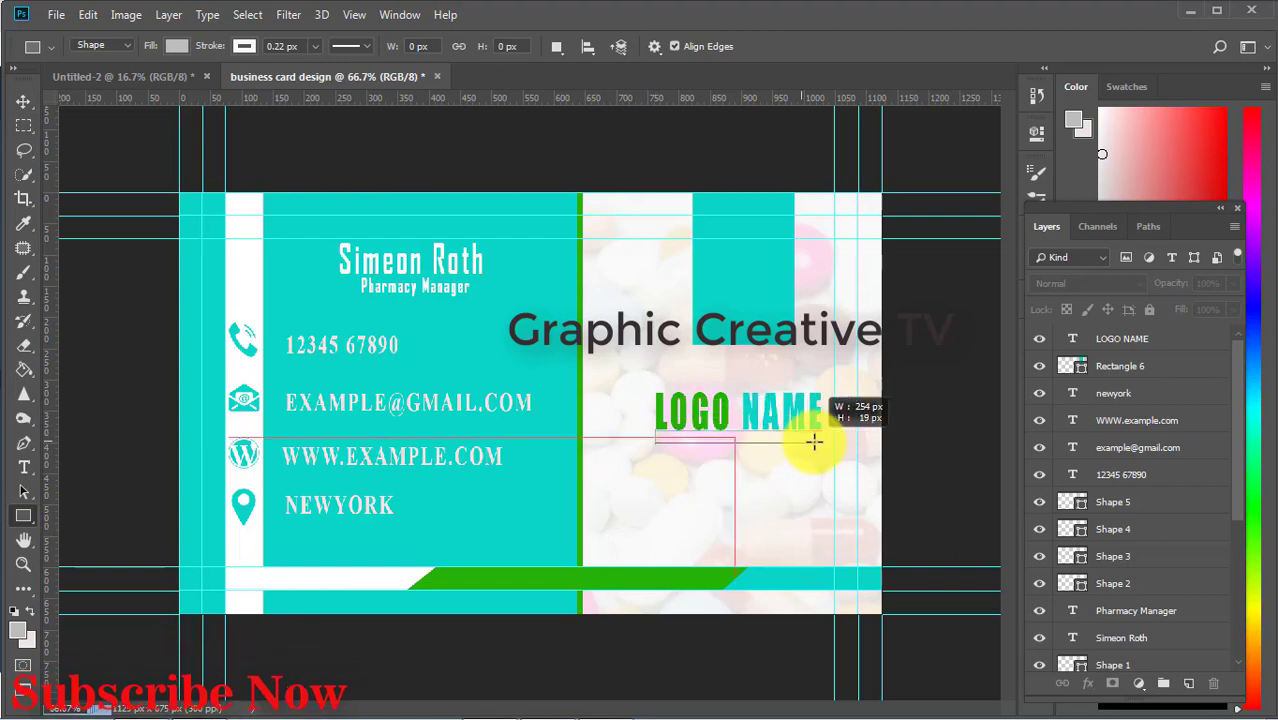
left_click_drag(716, 436, 824, 432)
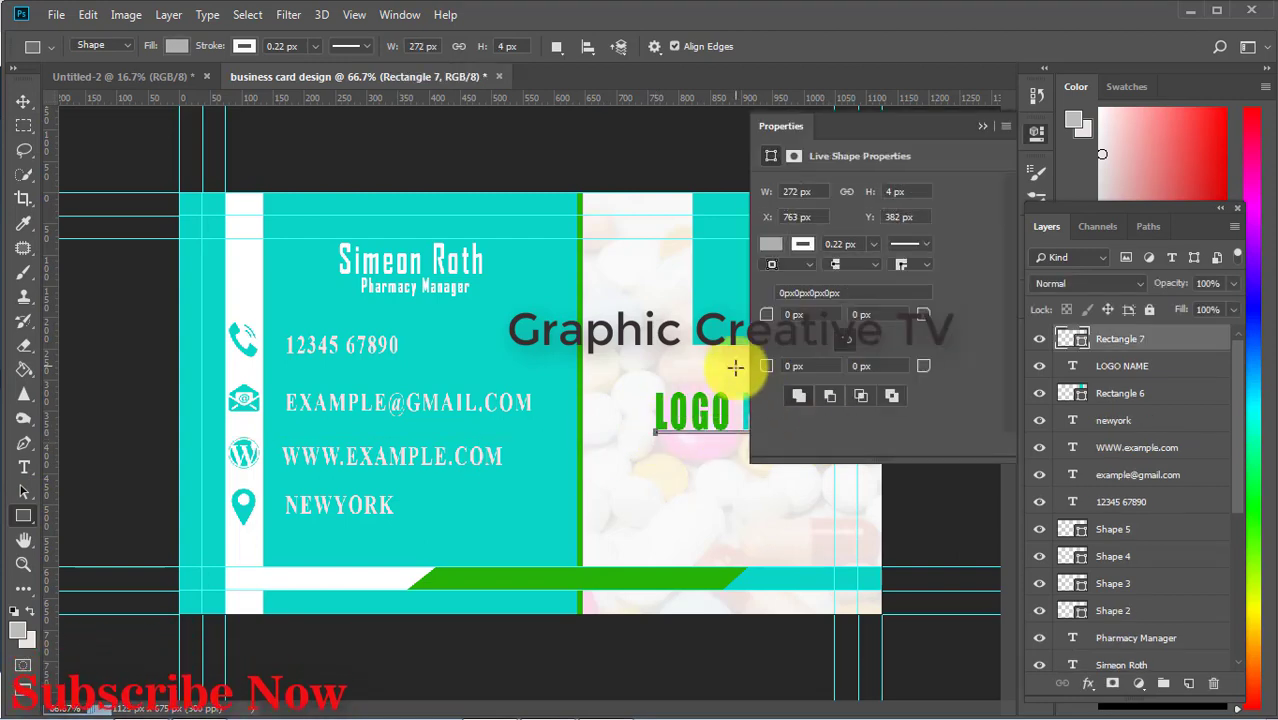
left_click(770, 244)
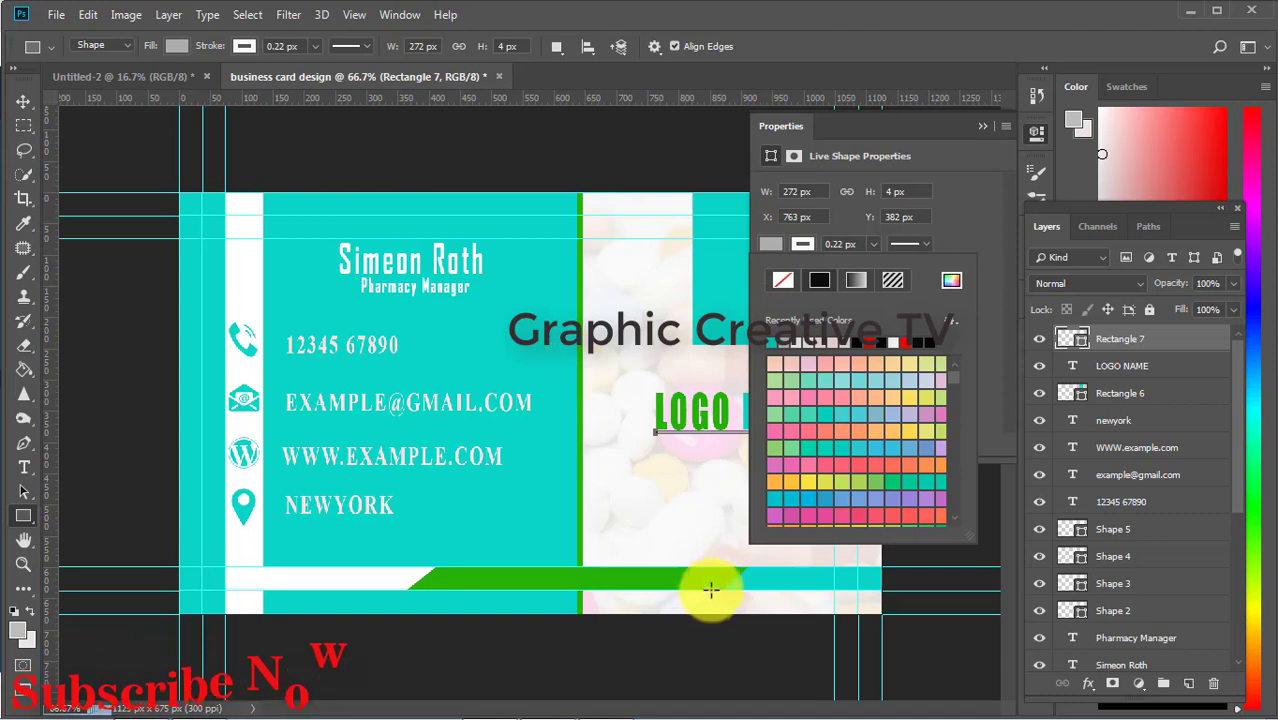
left_click(710, 590)
left_click(685, 269)
left_click(770, 244)
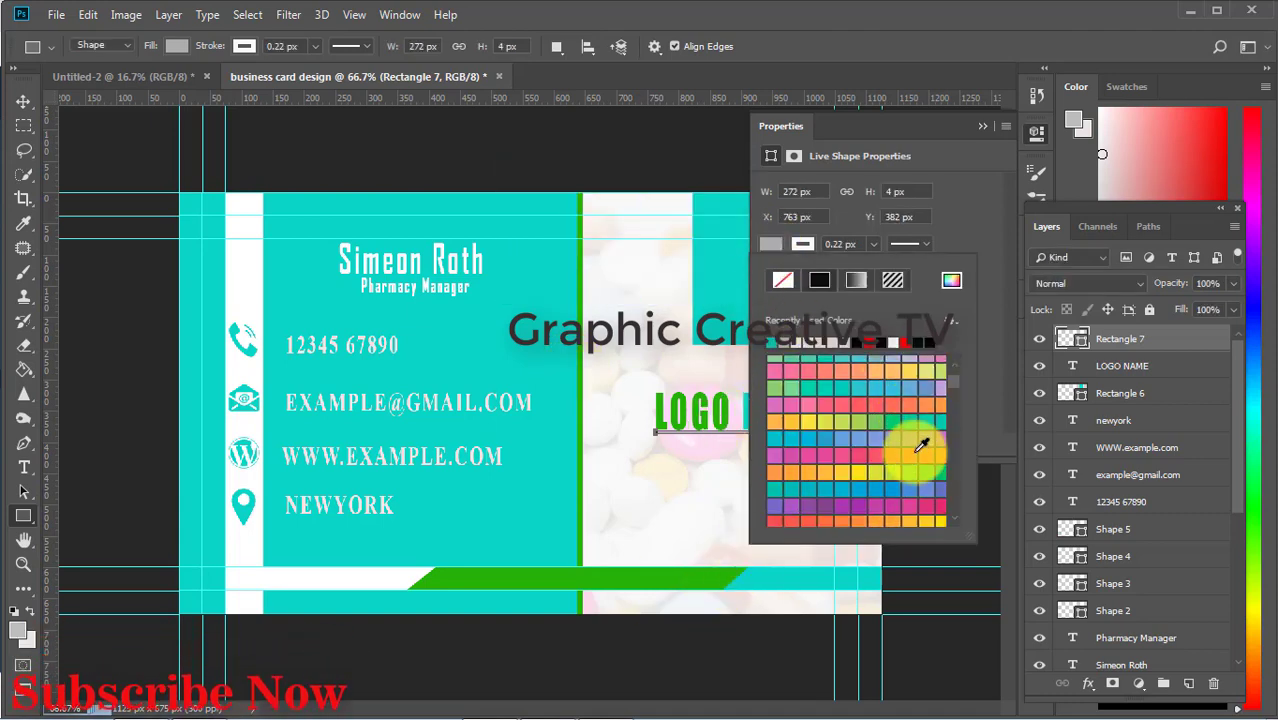
left_click(23, 101)
left_click(330, 240)
left_click(982, 126)
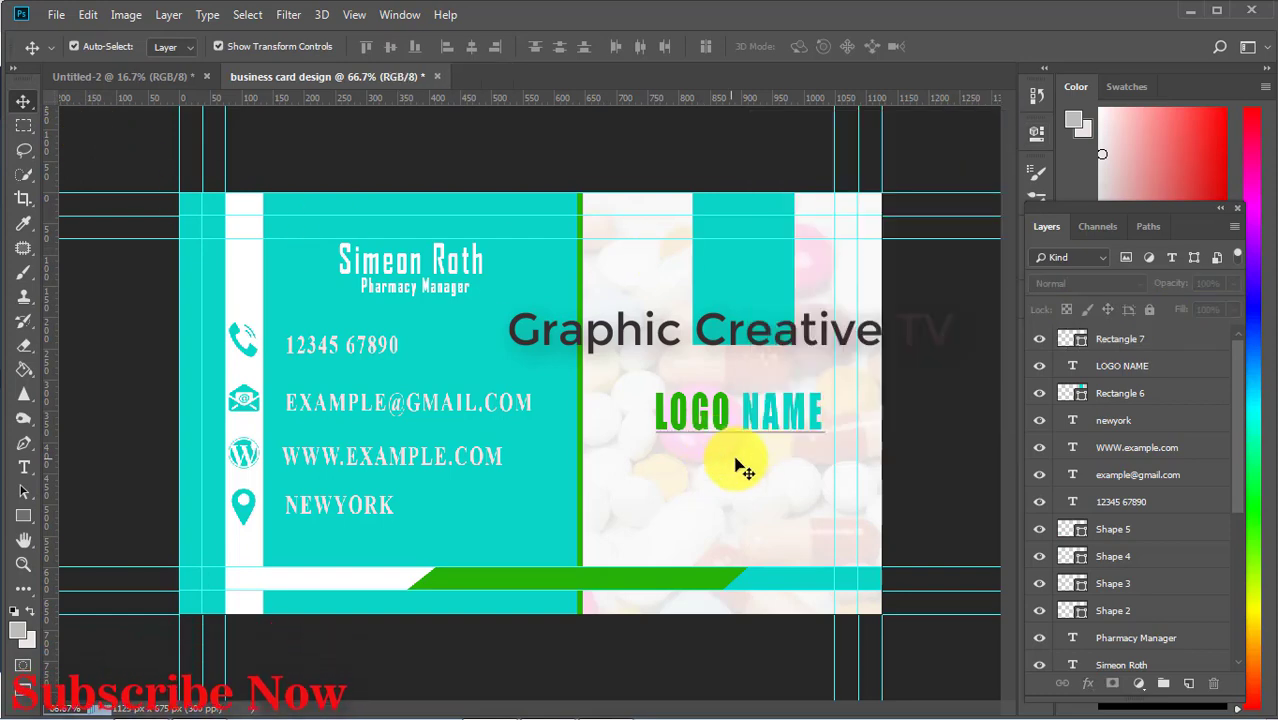
Step: Fill the underline with green sampled from the card's green bar
left_click(757, 443)
left_click(752, 436)
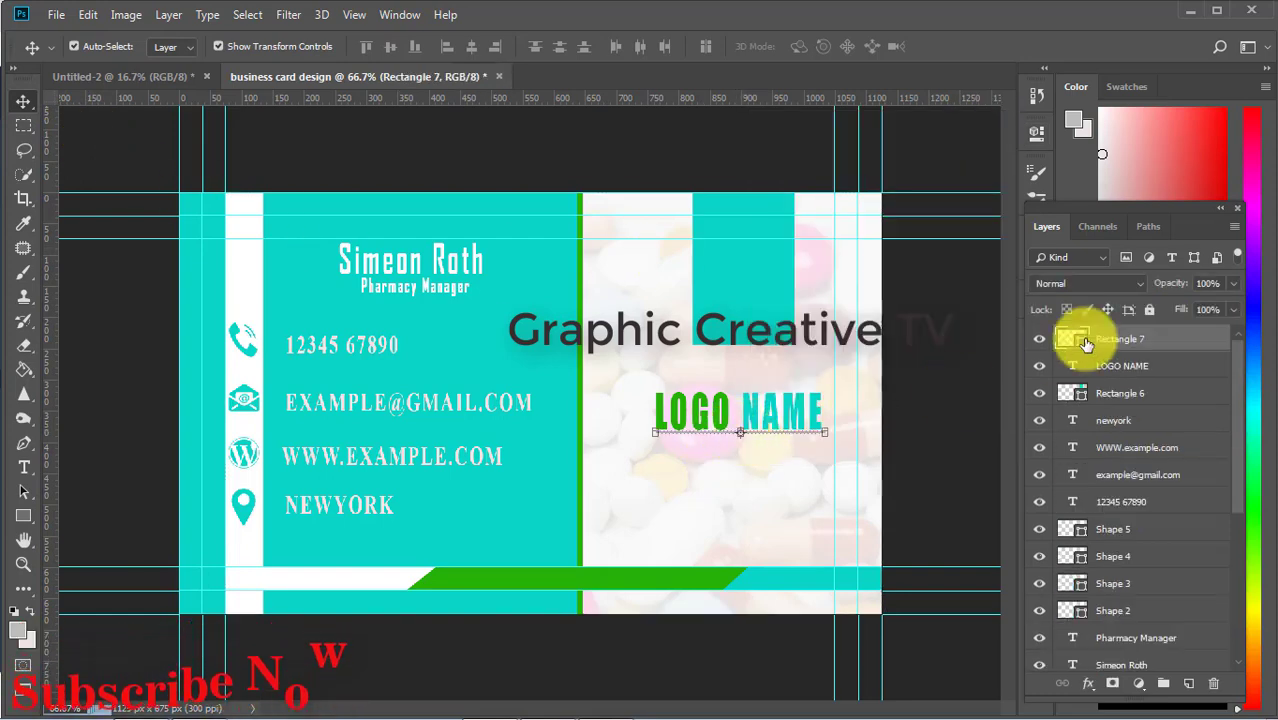
double_click(1076, 338)
left_click(690, 578)
left_click(1133, 303)
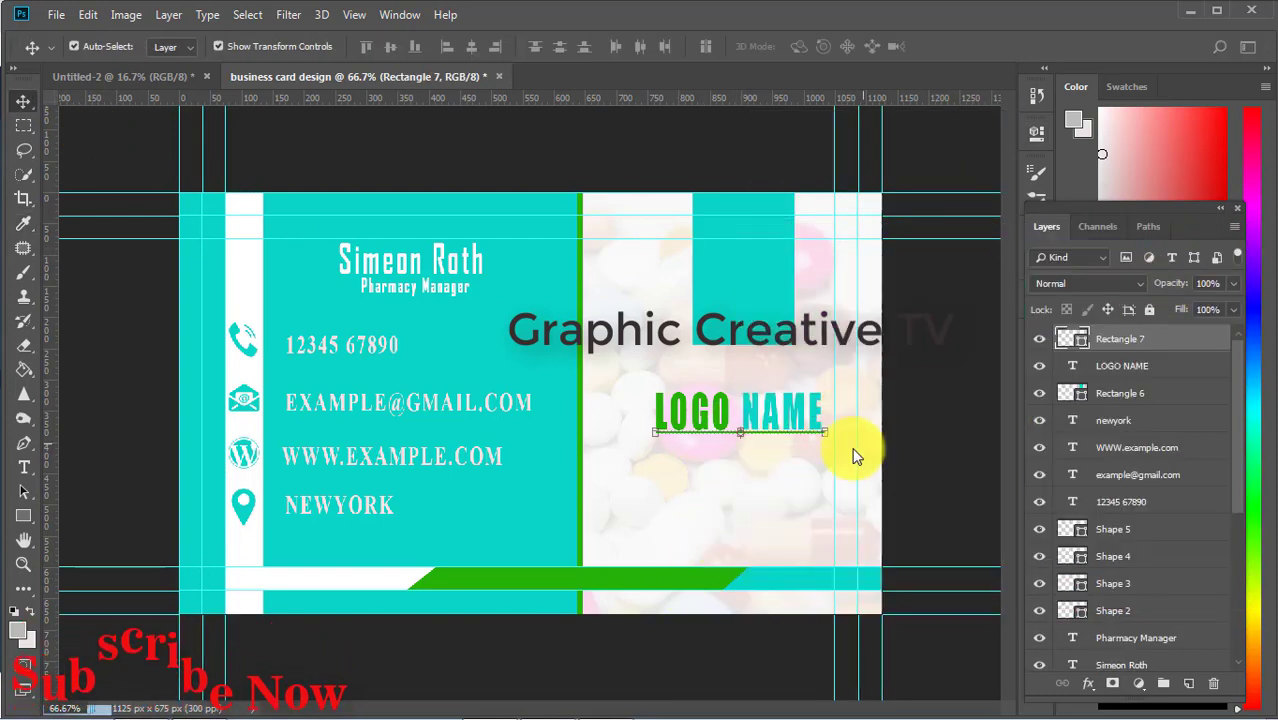
left_click(800, 425)
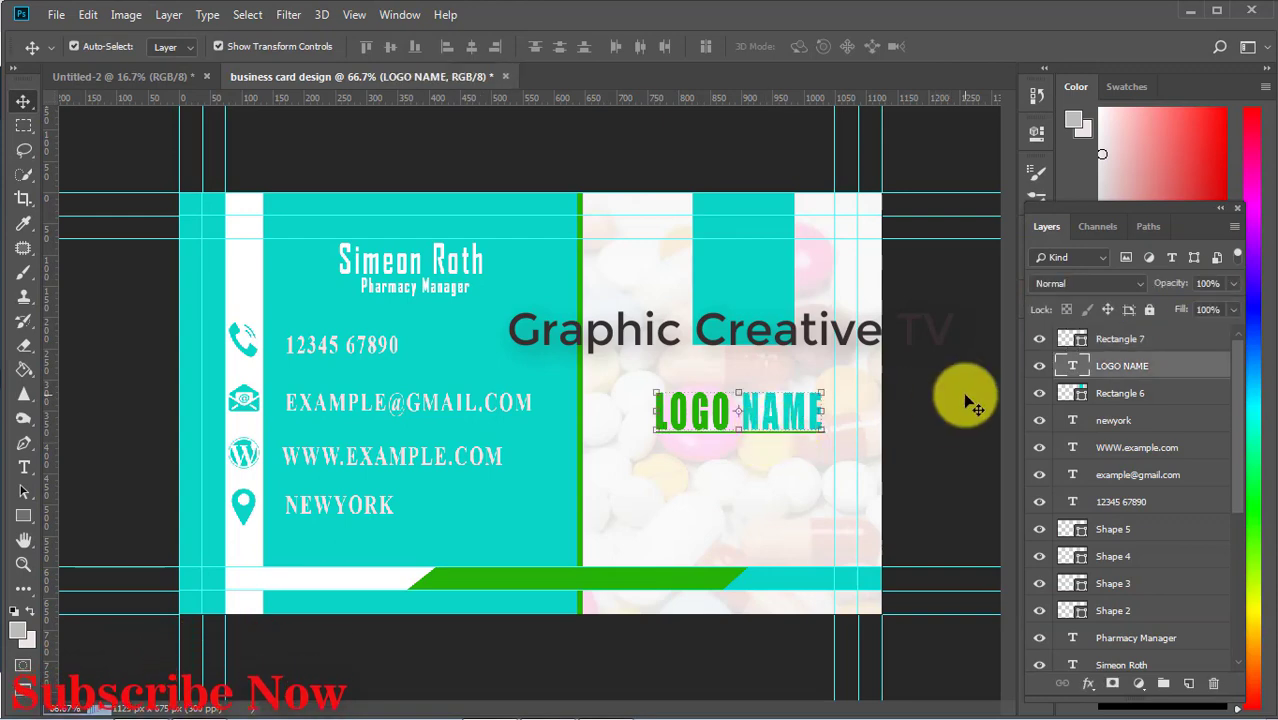
left_click(938, 368)
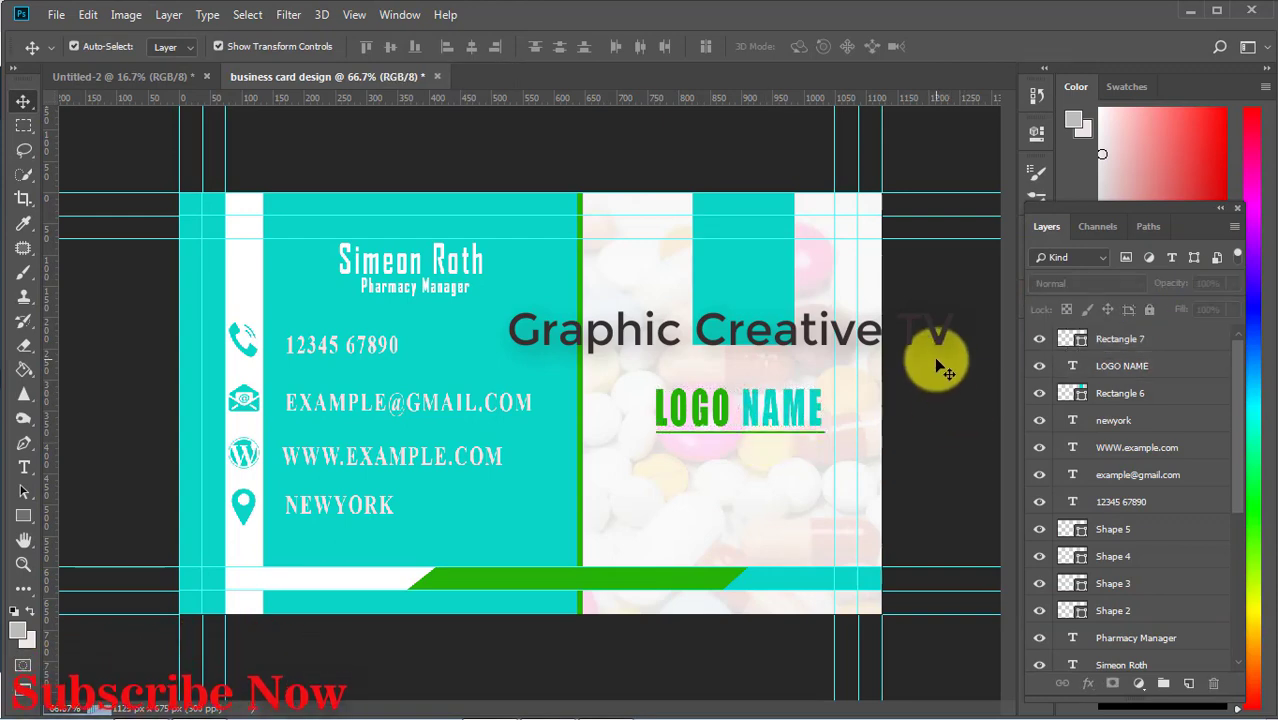
Step: Preview the finished card front in full-screen mode, then return to the normal view
key("f")
key("f")
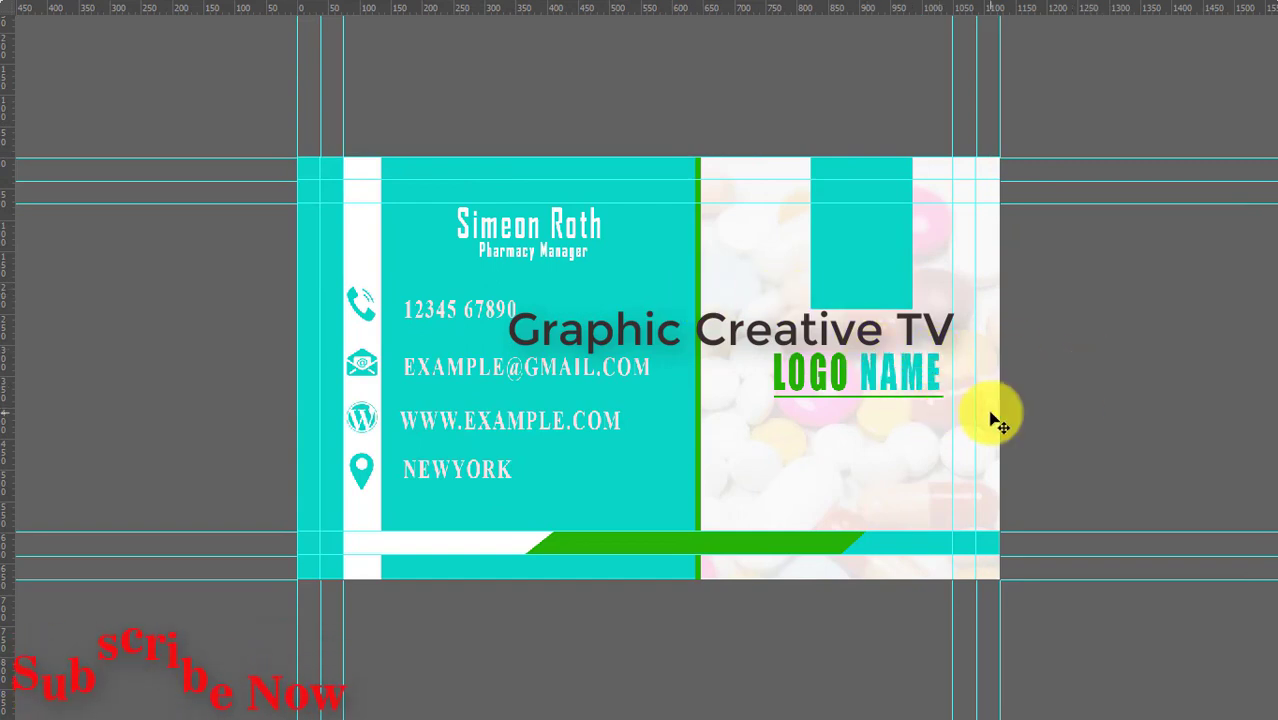
key("f")
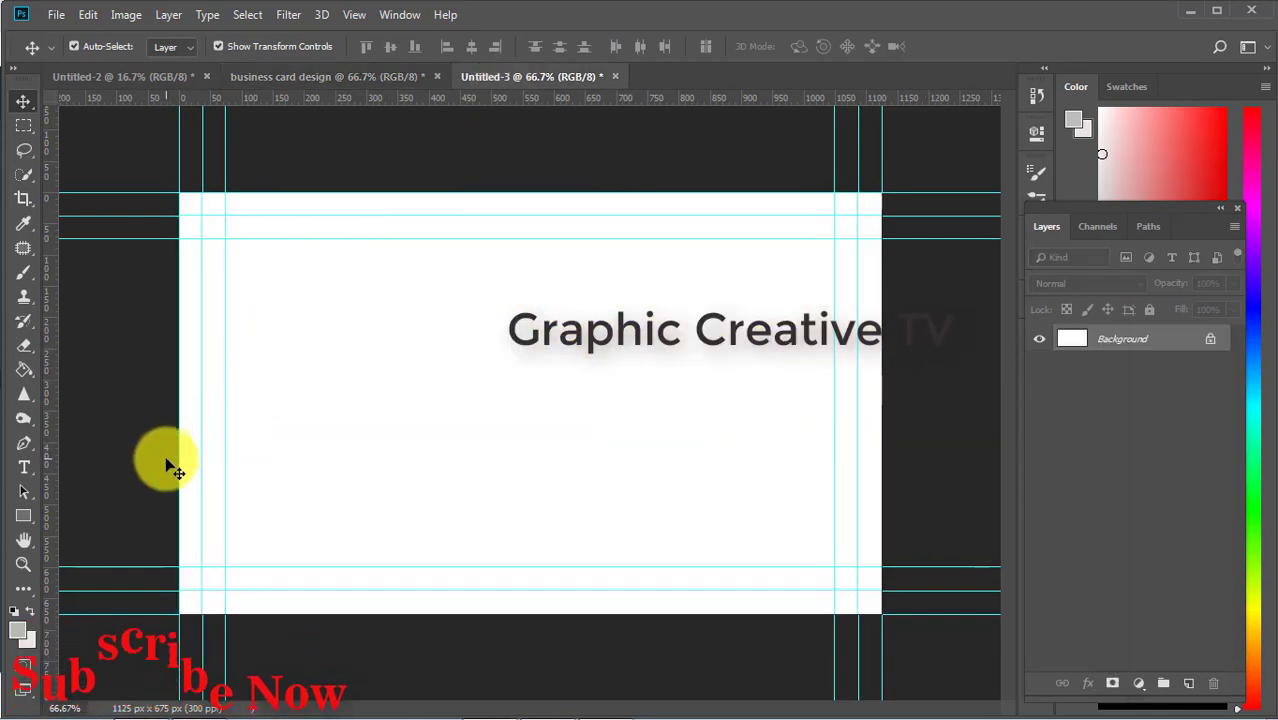
Step: Draw a teal band across the bottom of the back and raise its top edge slightly
left_click(23, 515)
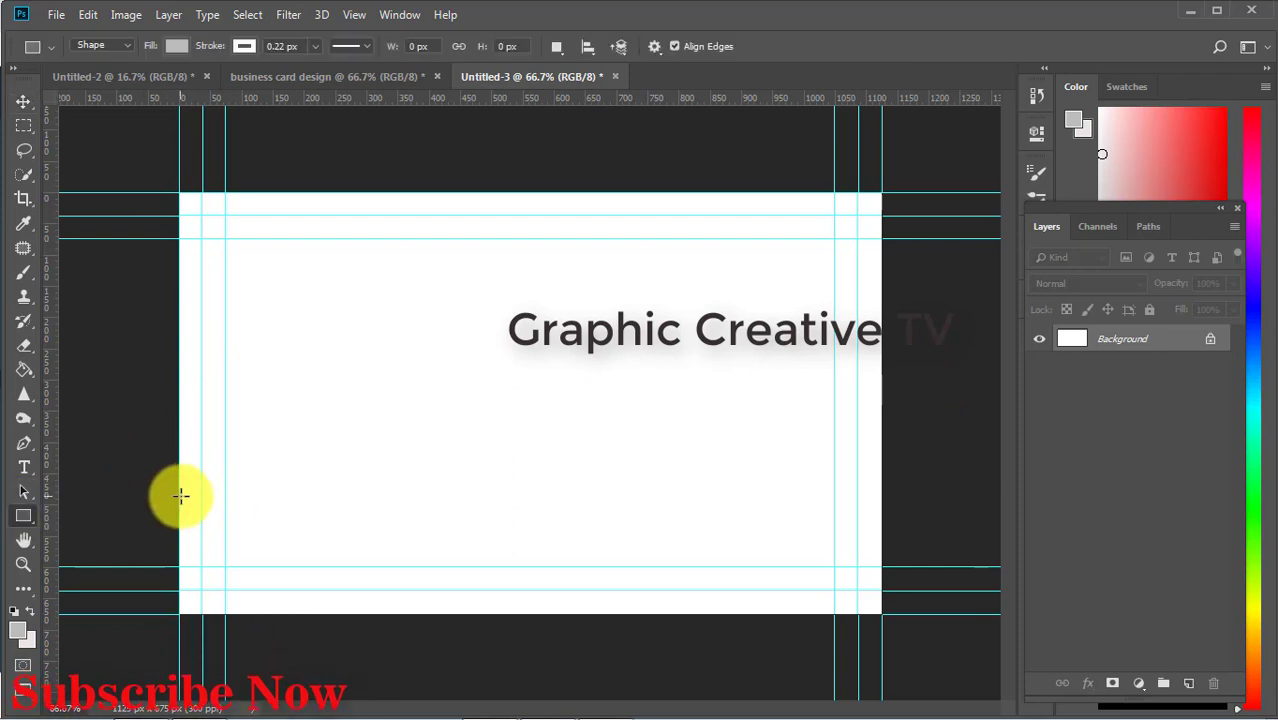
left_click_drag(180, 495, 860, 606)
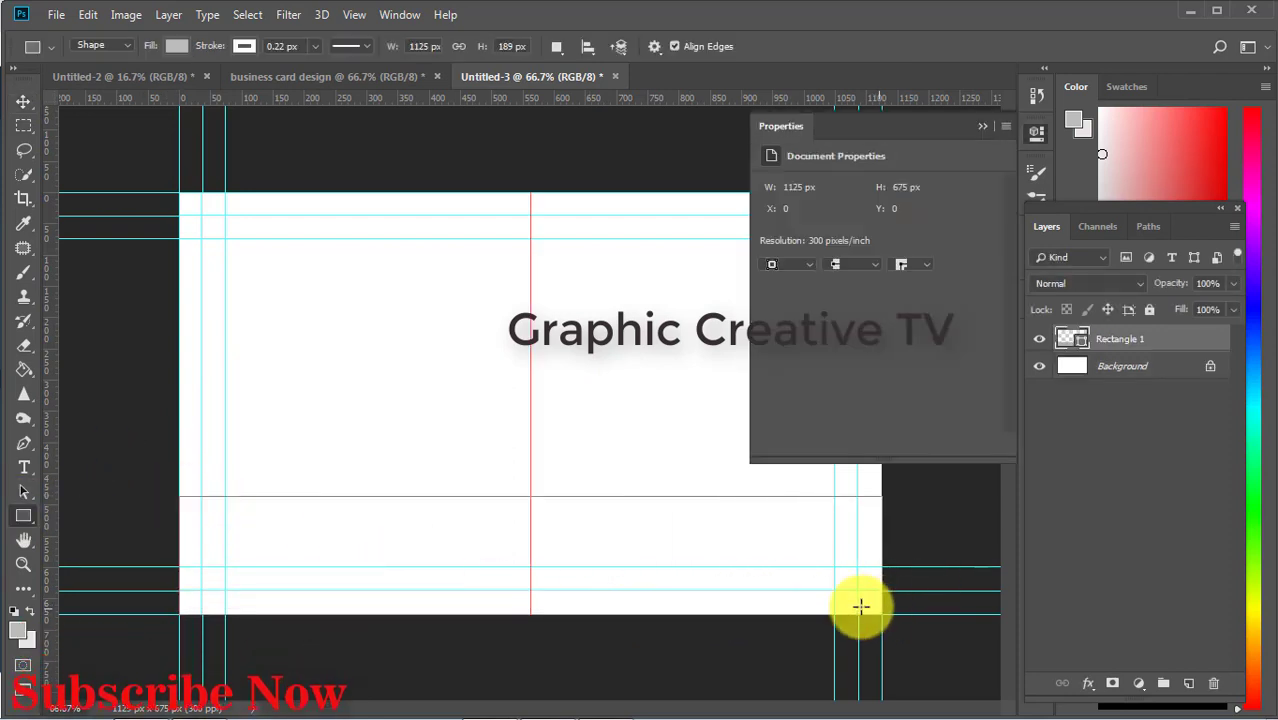
left_click(771, 244)
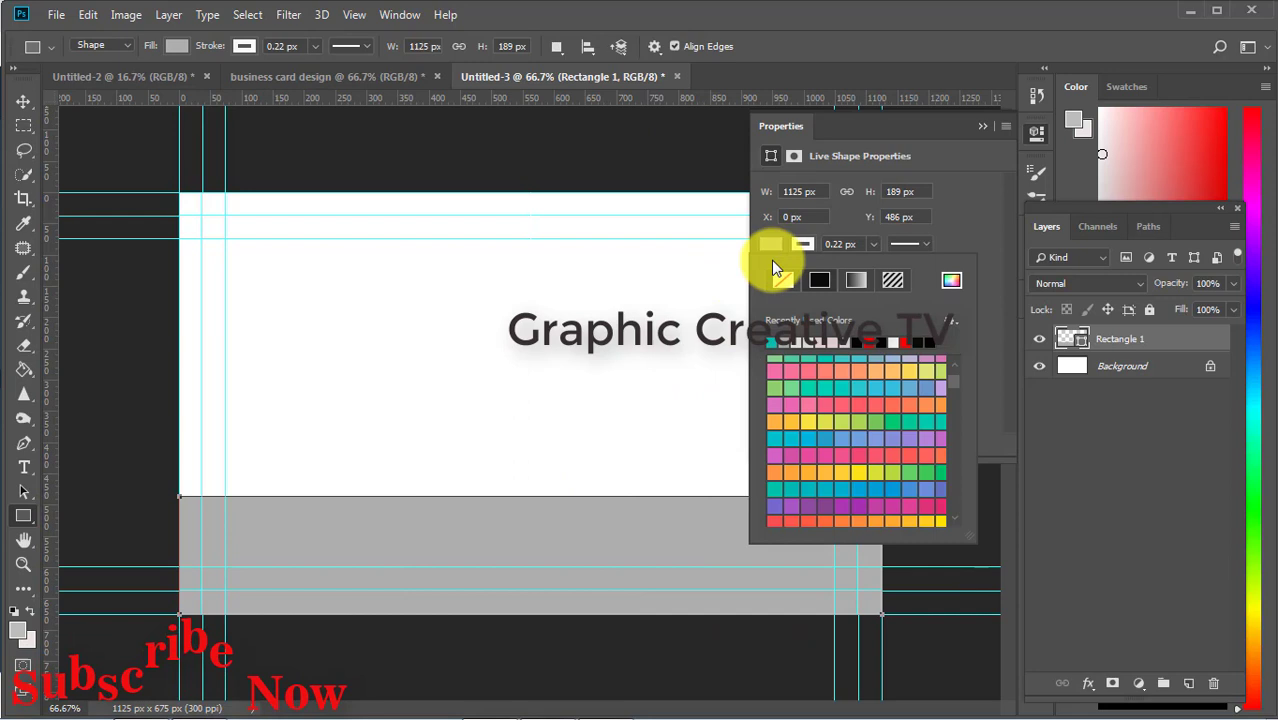
left_click(773, 342)
left_click(23, 102)
left_click(100, 300)
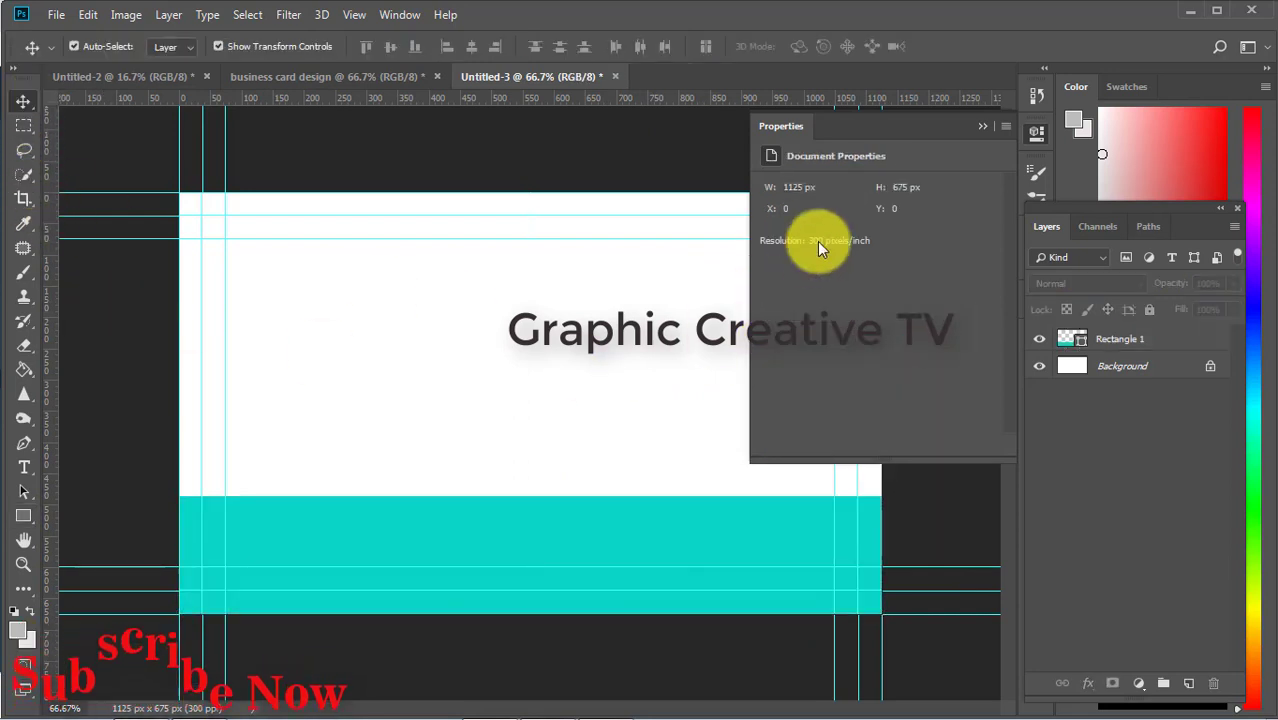
left_click(984, 126)
left_click(548, 510)
key("ctrl+t")
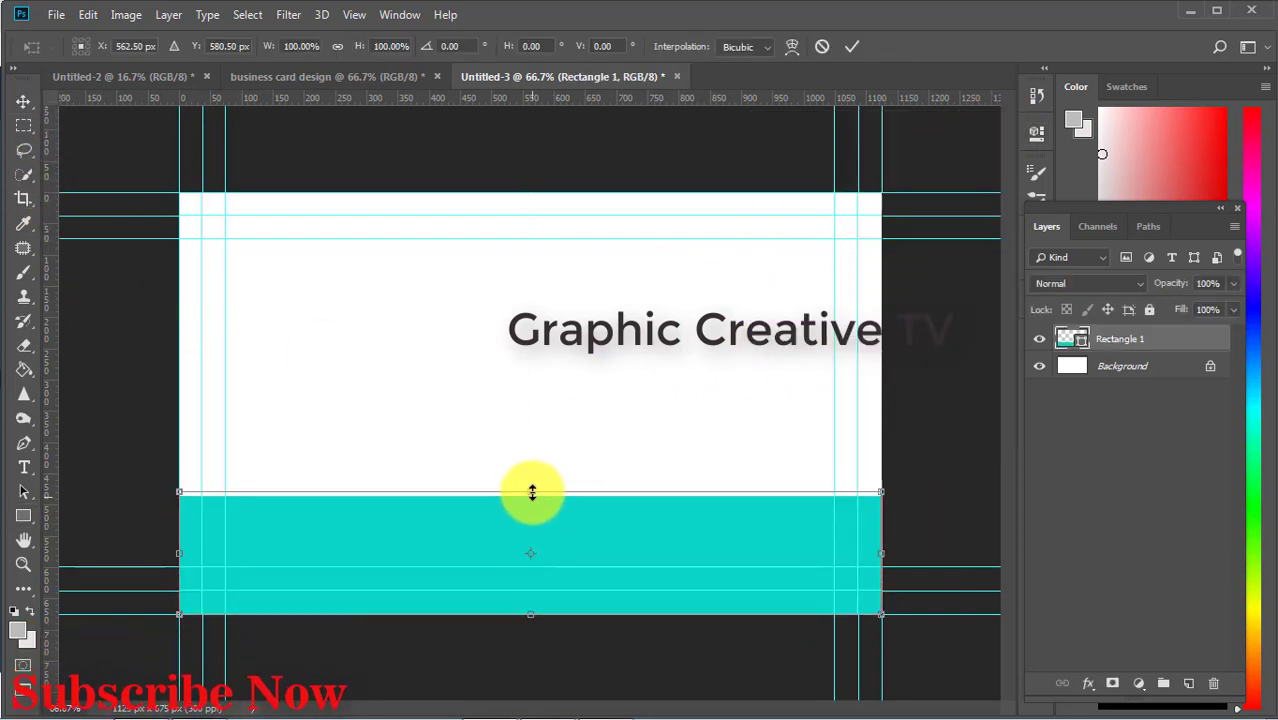
left_click_drag(531, 496, 532, 494)
key("Return")
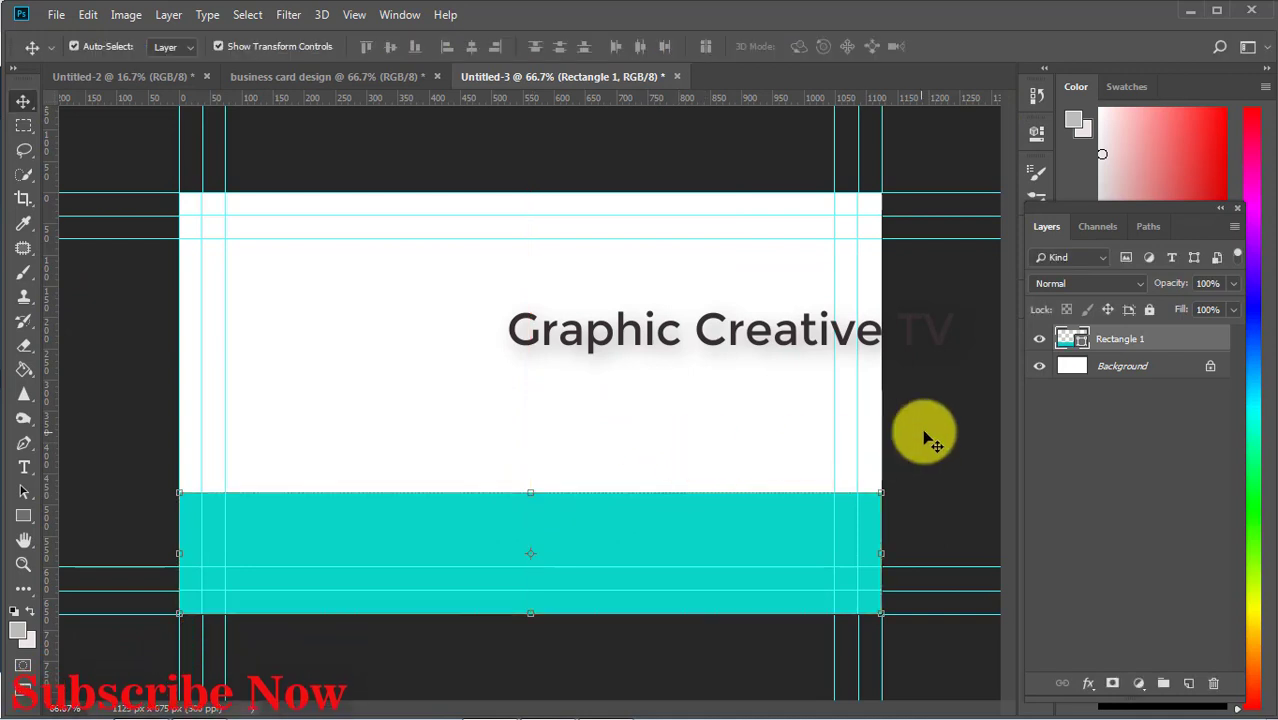
left_click(271, 77)
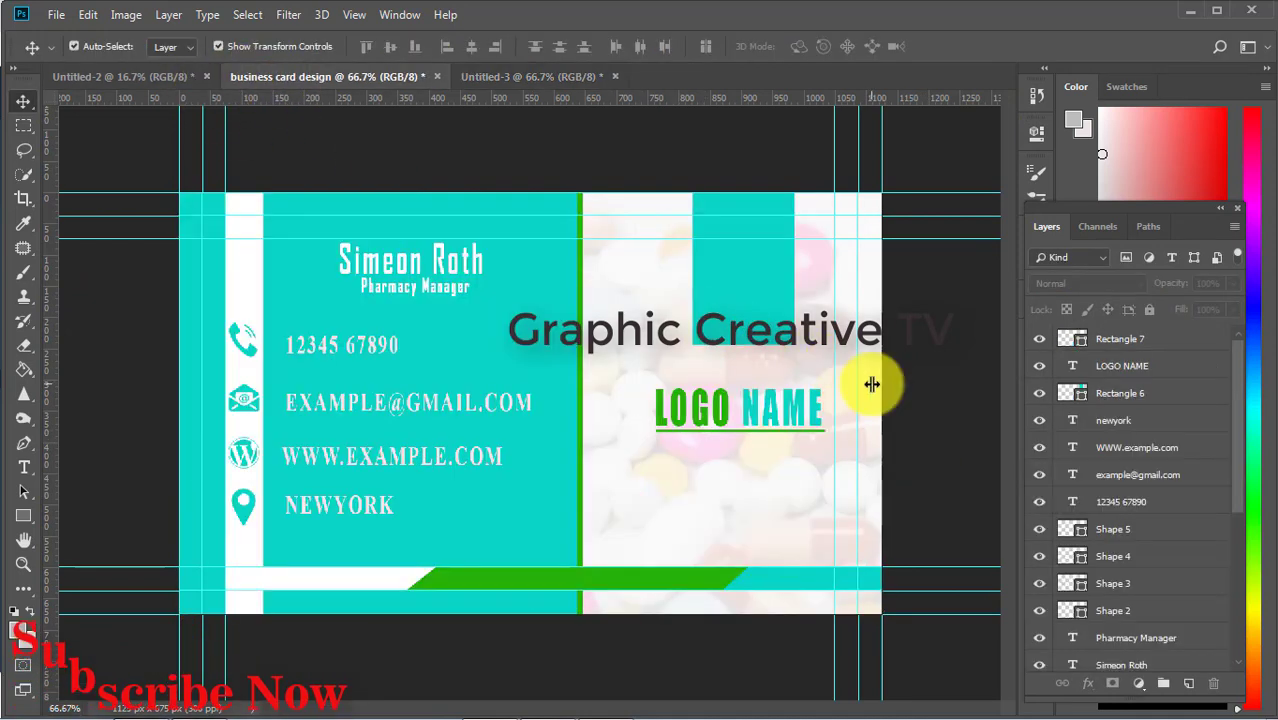
left_click(458, 458)
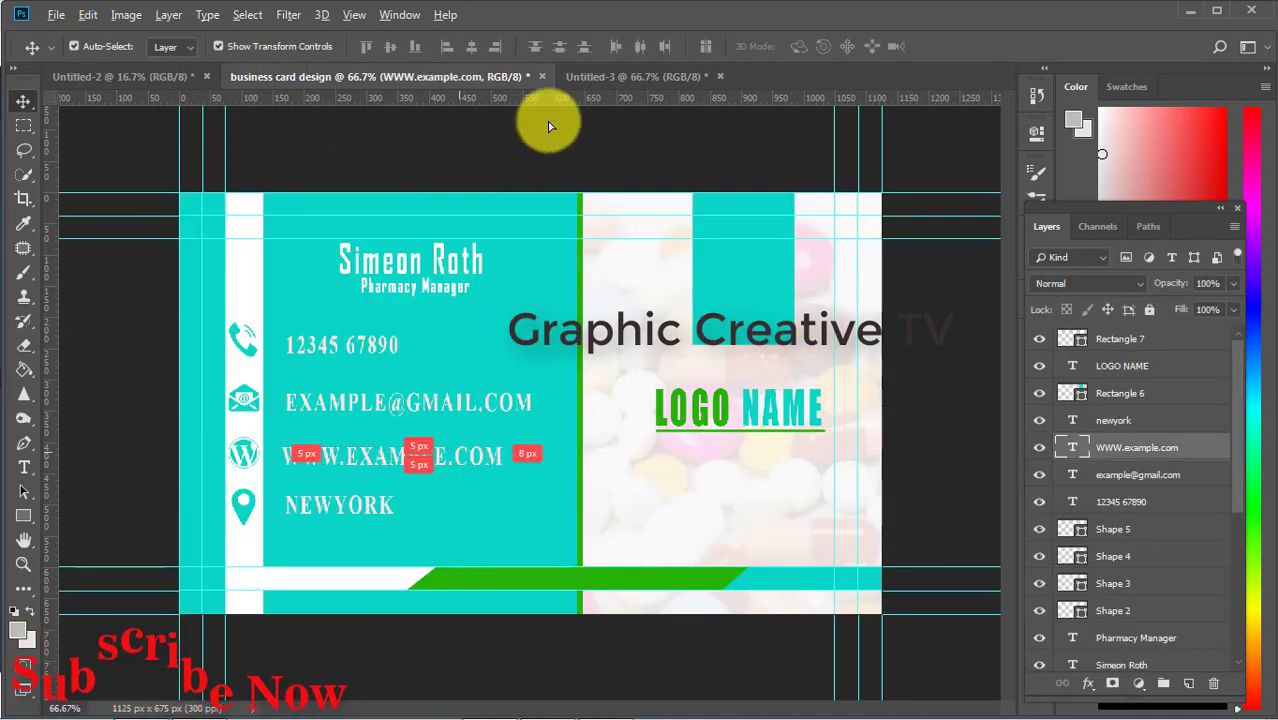
left_click_drag(456, 460, 585, 445)
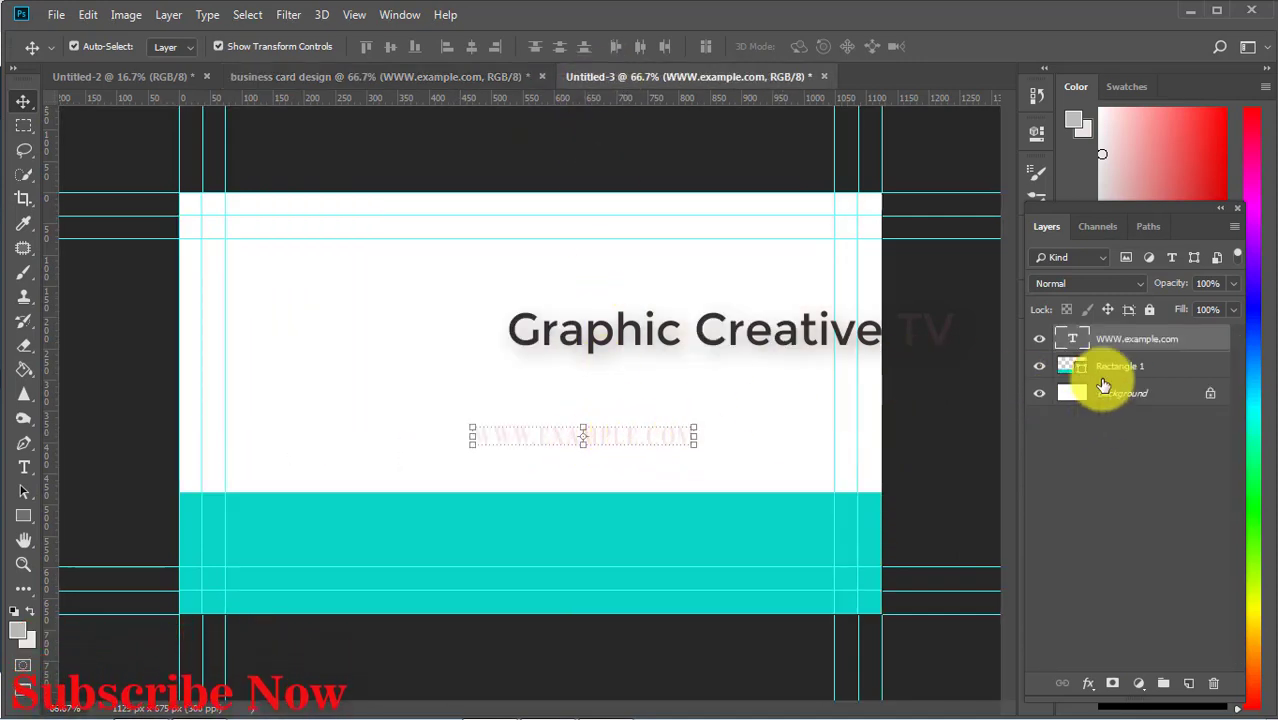
left_click(22, 467)
left_click(720, 46)
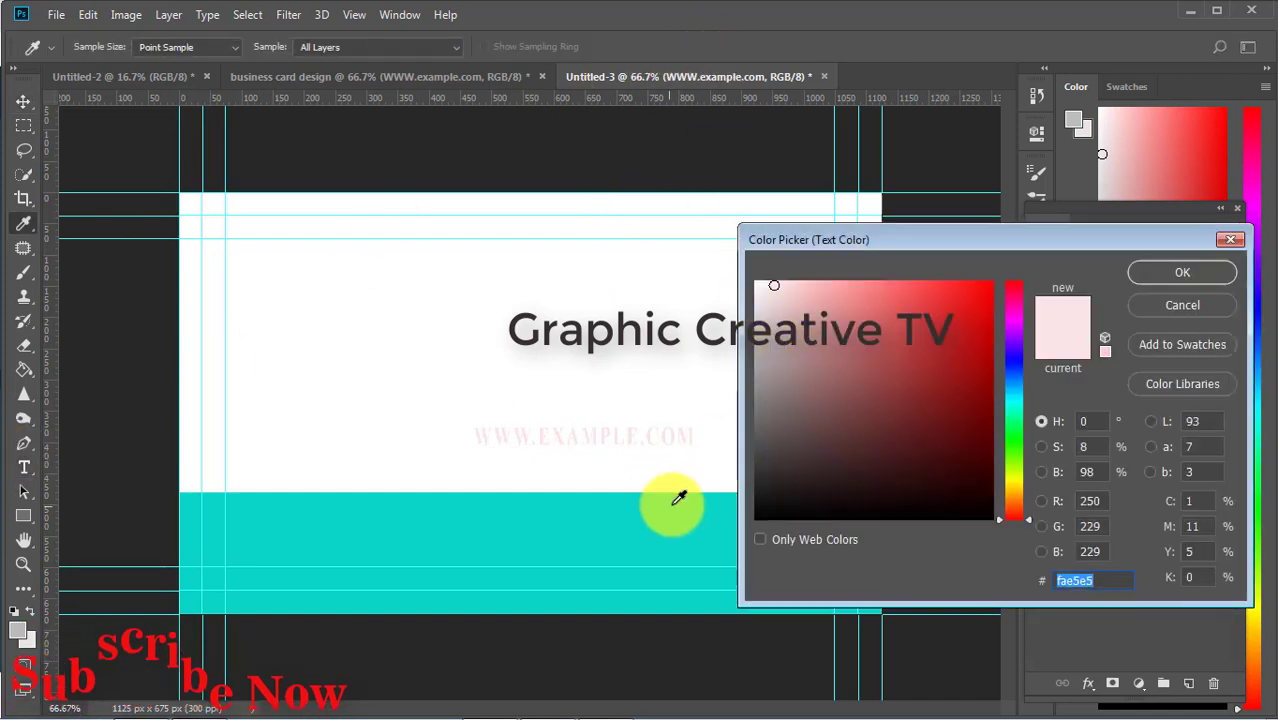
left_click(676, 505)
left_click(1191, 268)
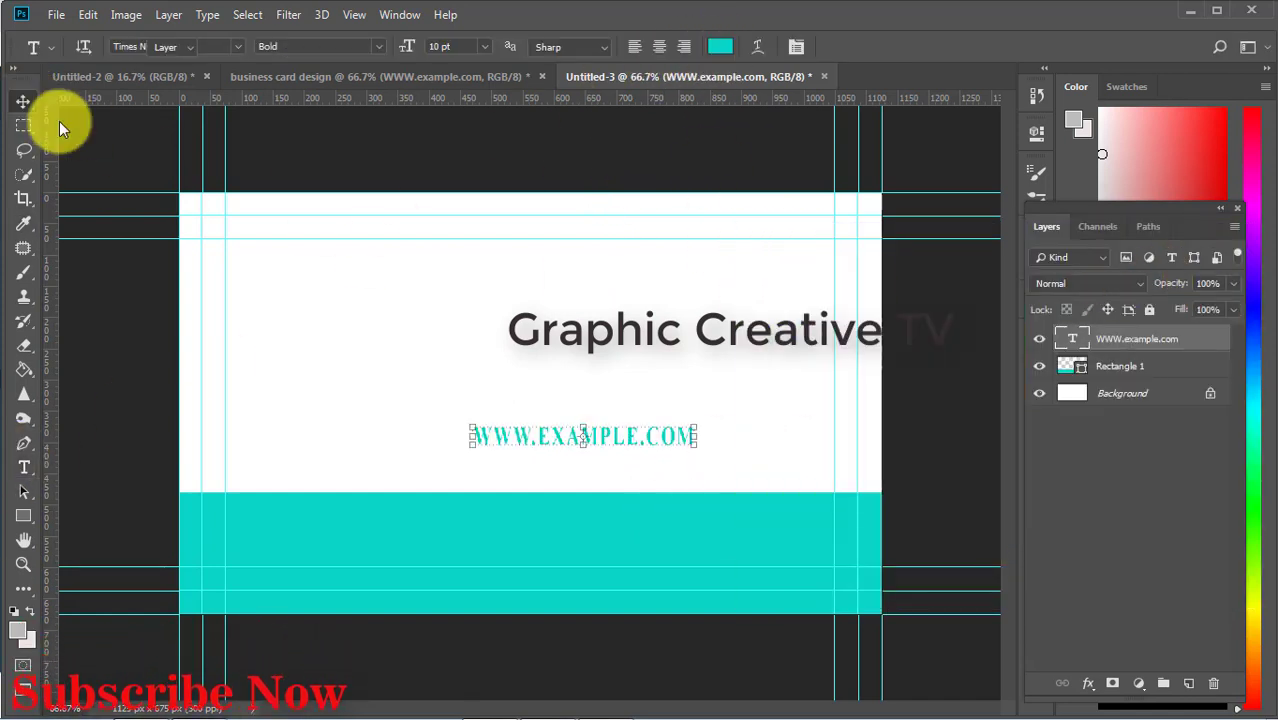
left_click(22, 101)
left_click_drag(622, 442, 555, 492)
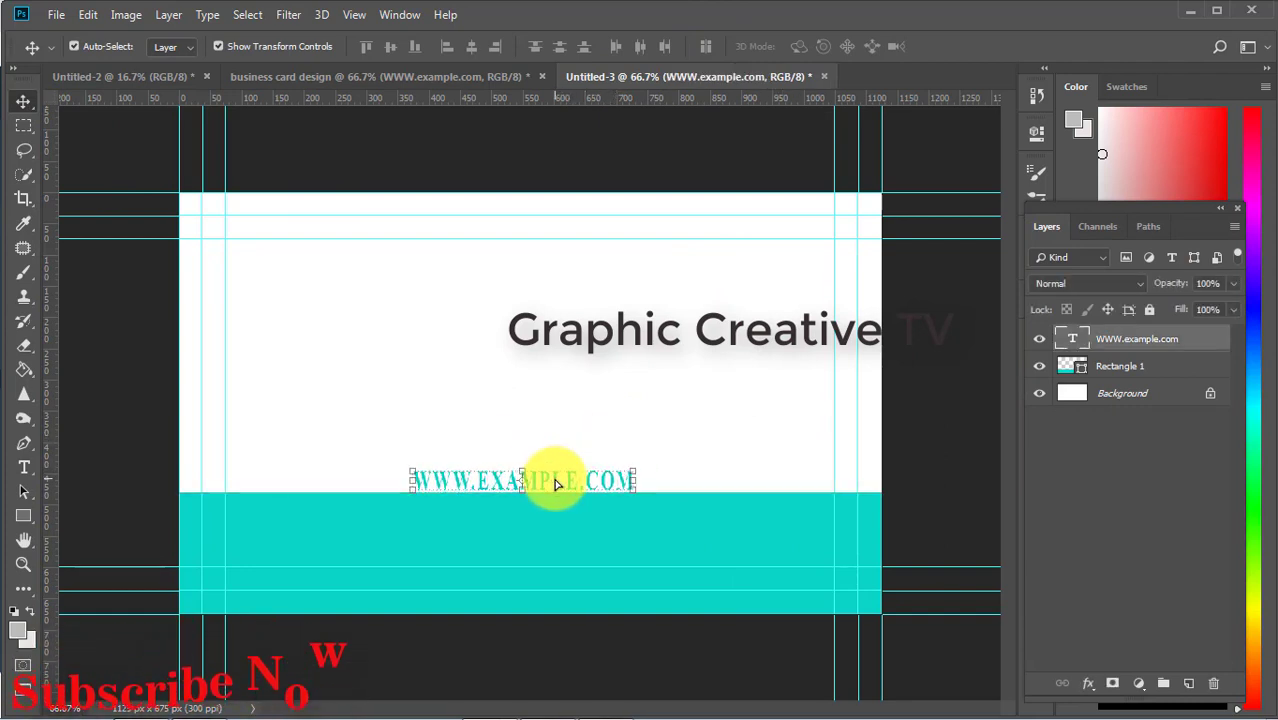
Step: Give the teal band a green Stroke layer style
left_click(787, 514)
left_click(1088, 683)
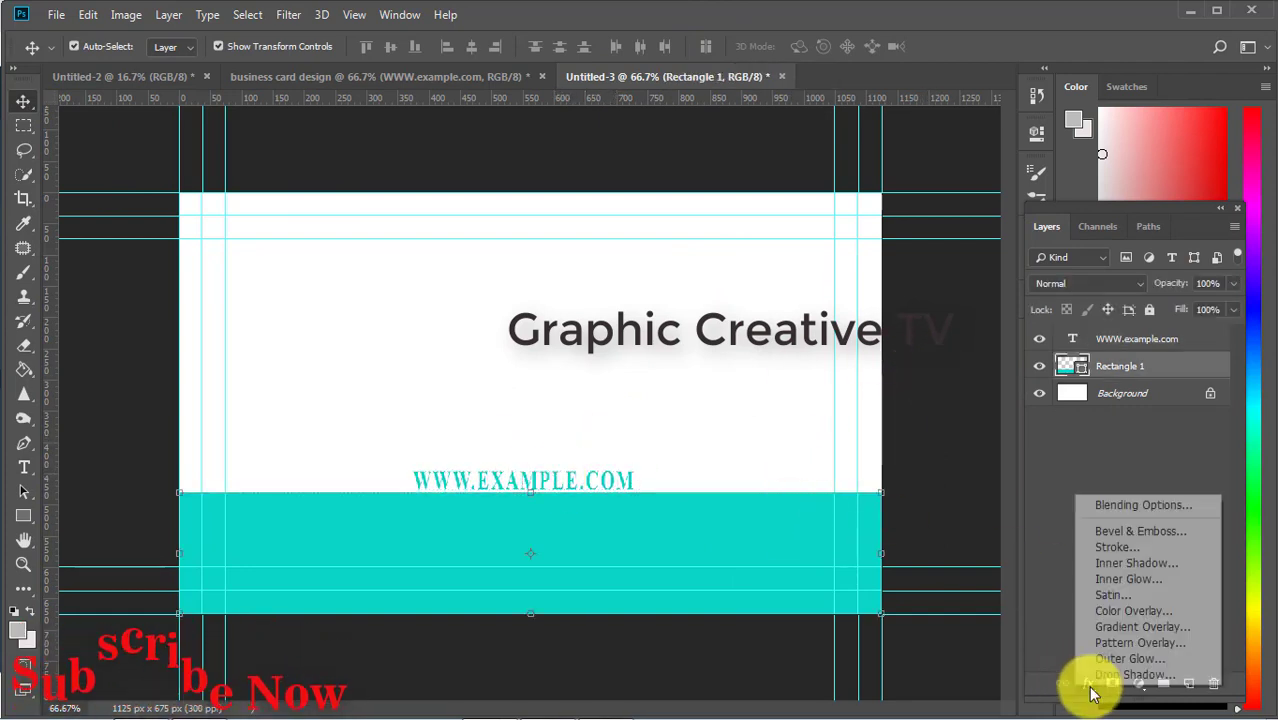
left_click(1120, 548)
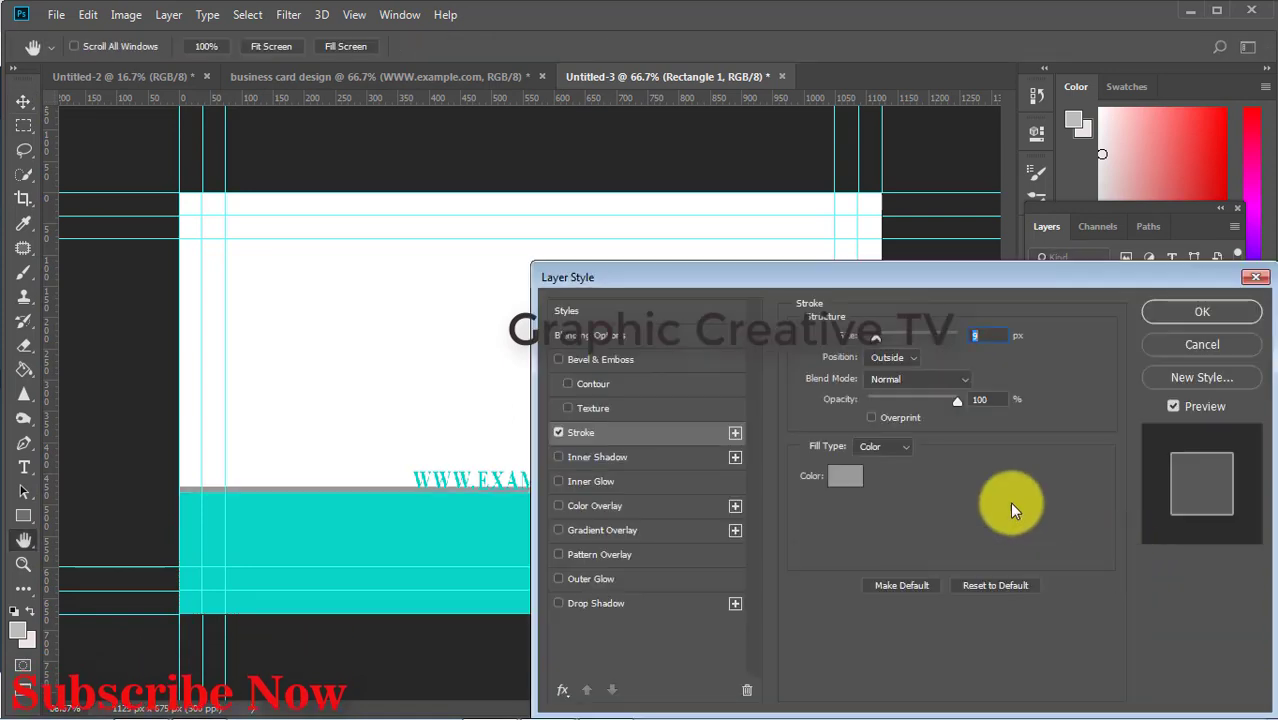
left_click(858, 479)
left_click(1013, 437)
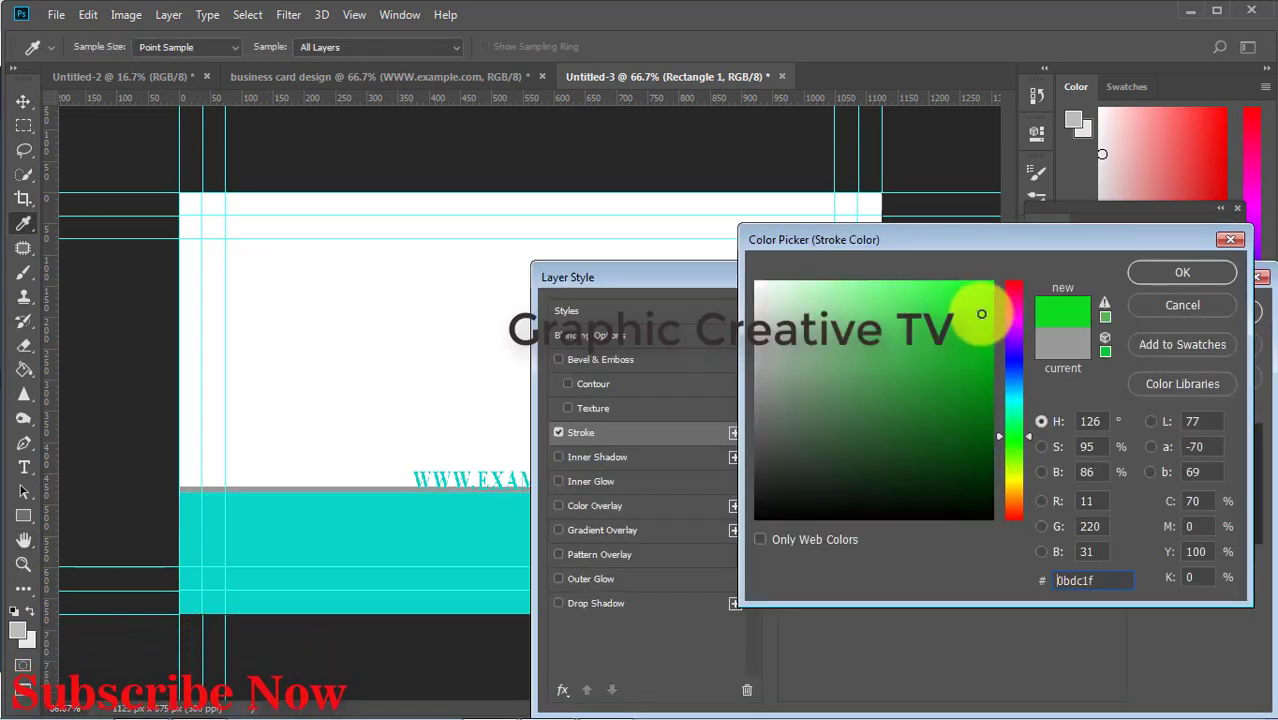
left_click(1180, 274)
left_click(1195, 310)
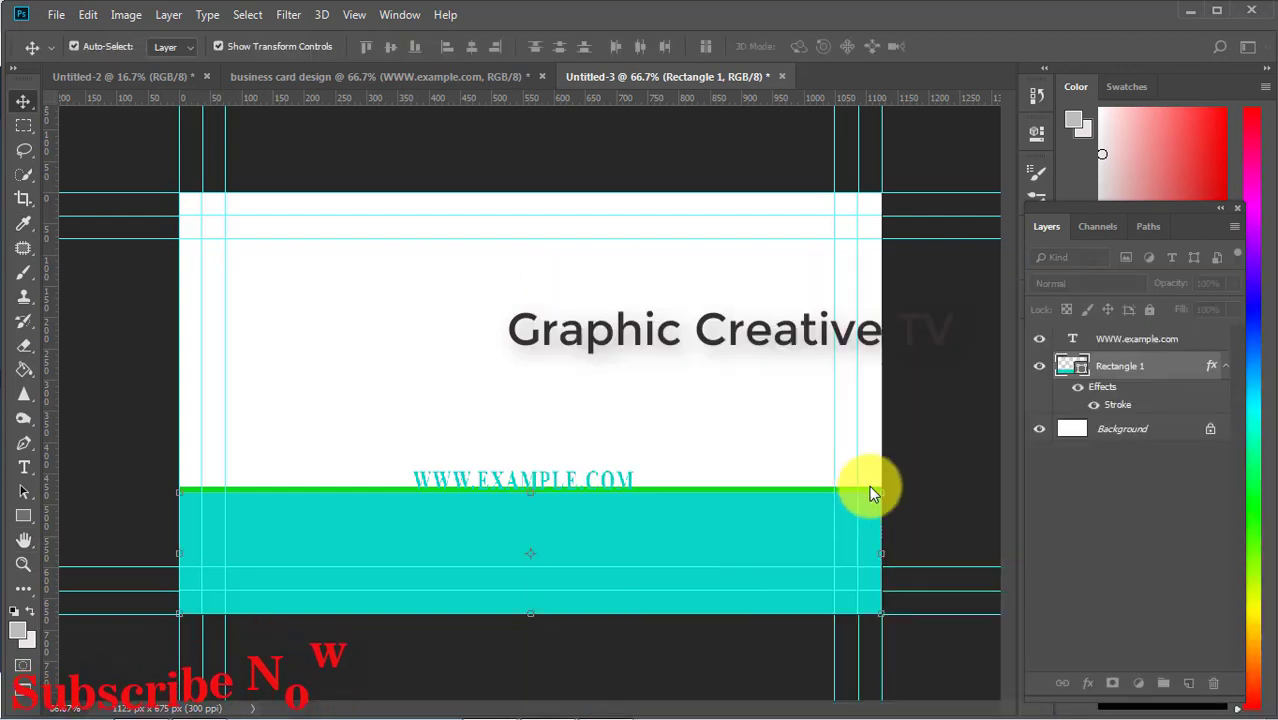
Step: Nudge the website text up slightly and scale it down a little
left_click_drag(540, 485, 537, 480)
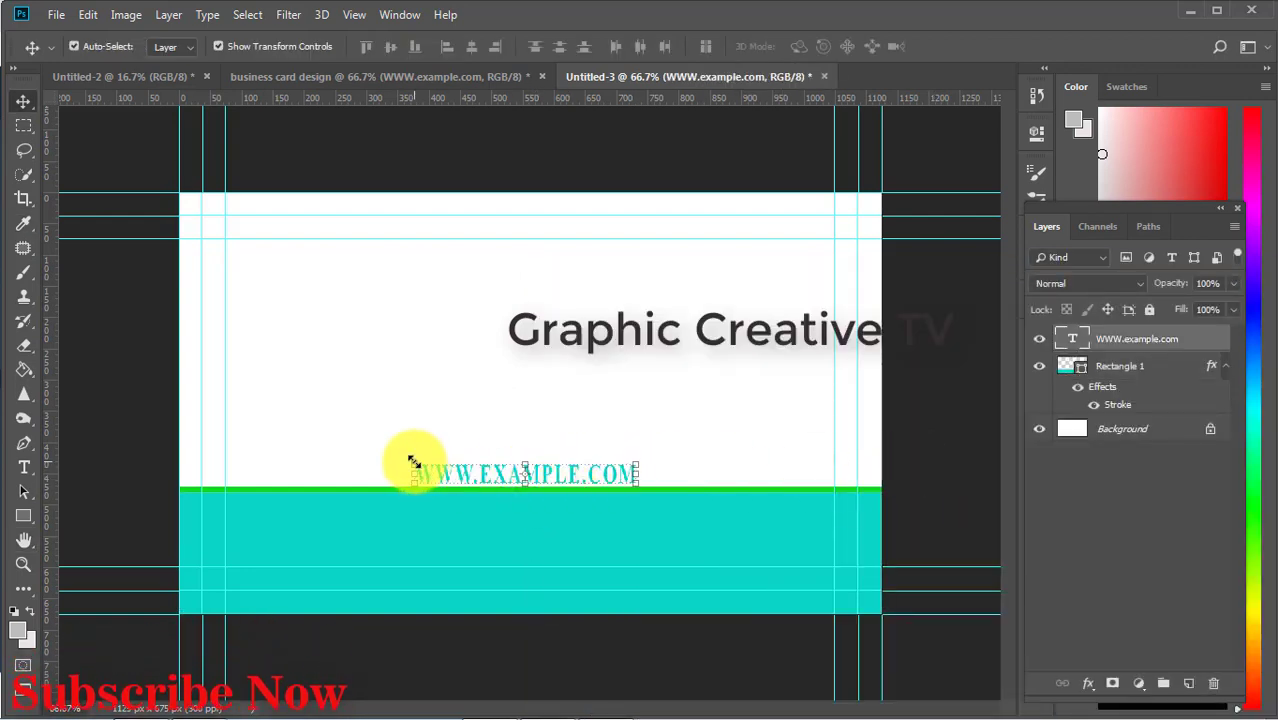
left_click_drag(414, 462, 442, 469)
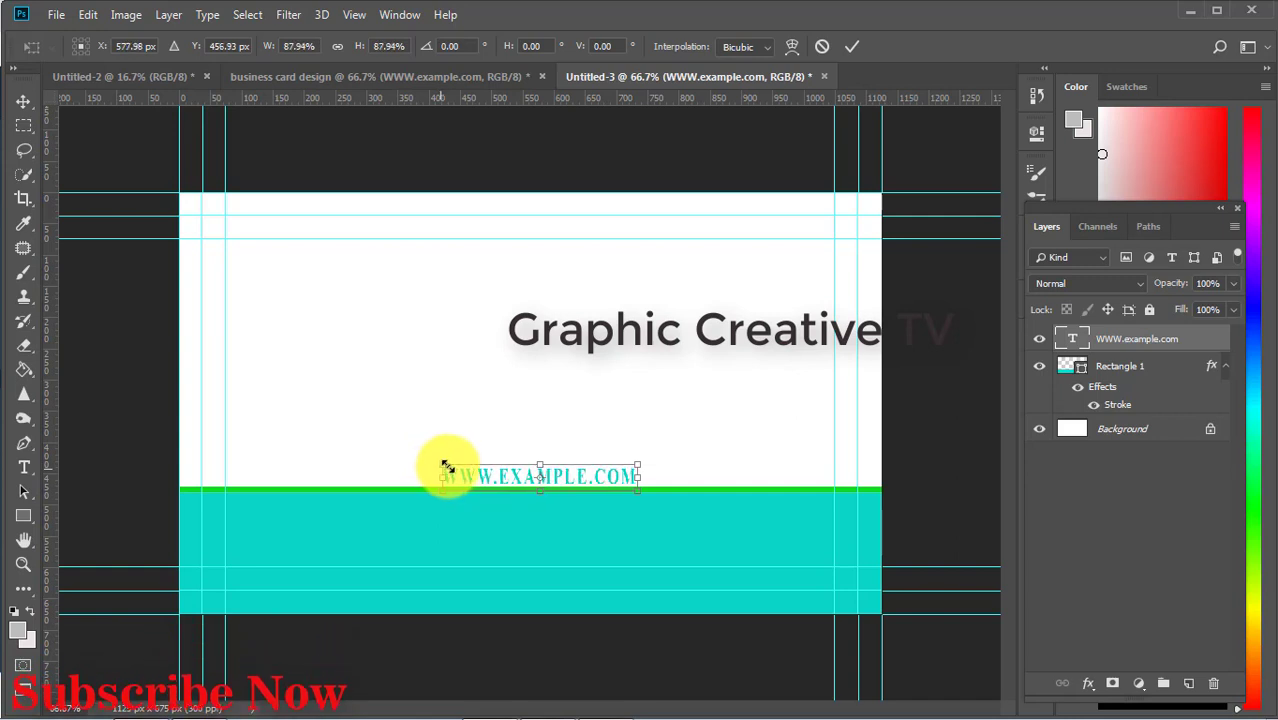
key("Return")
left_click(966, 429)
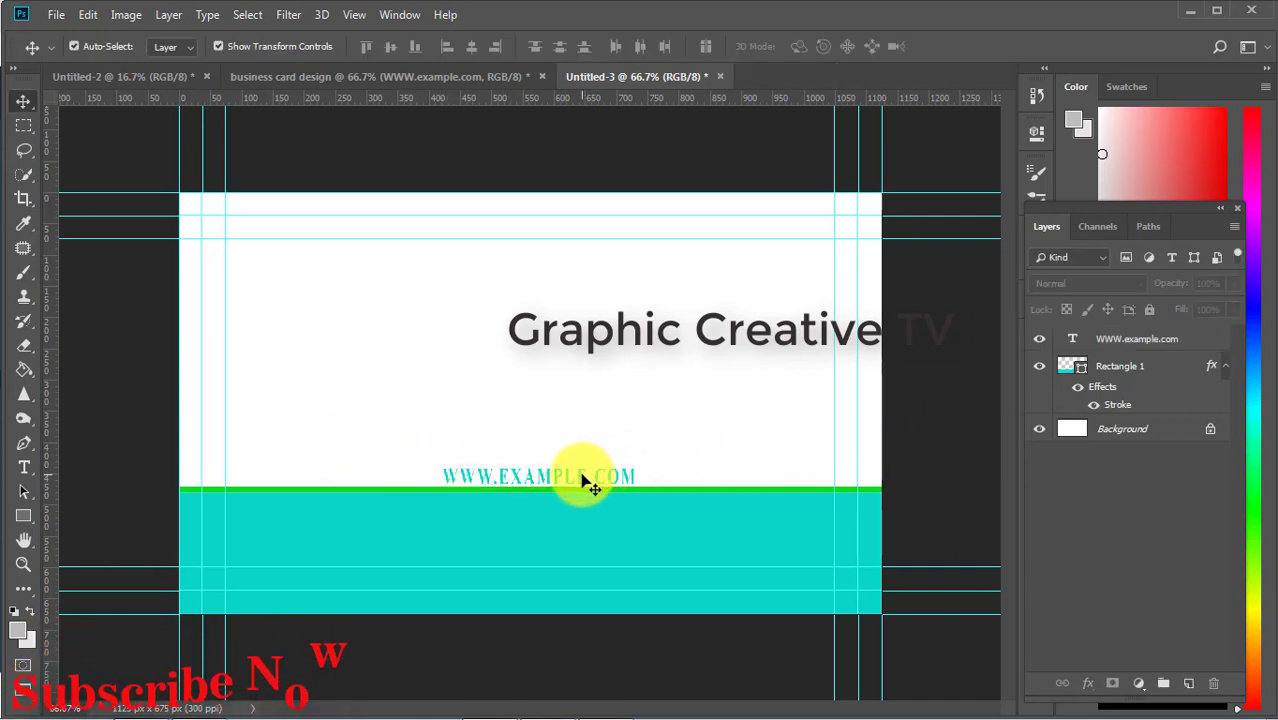
left_click(584, 481)
left_click(941, 394)
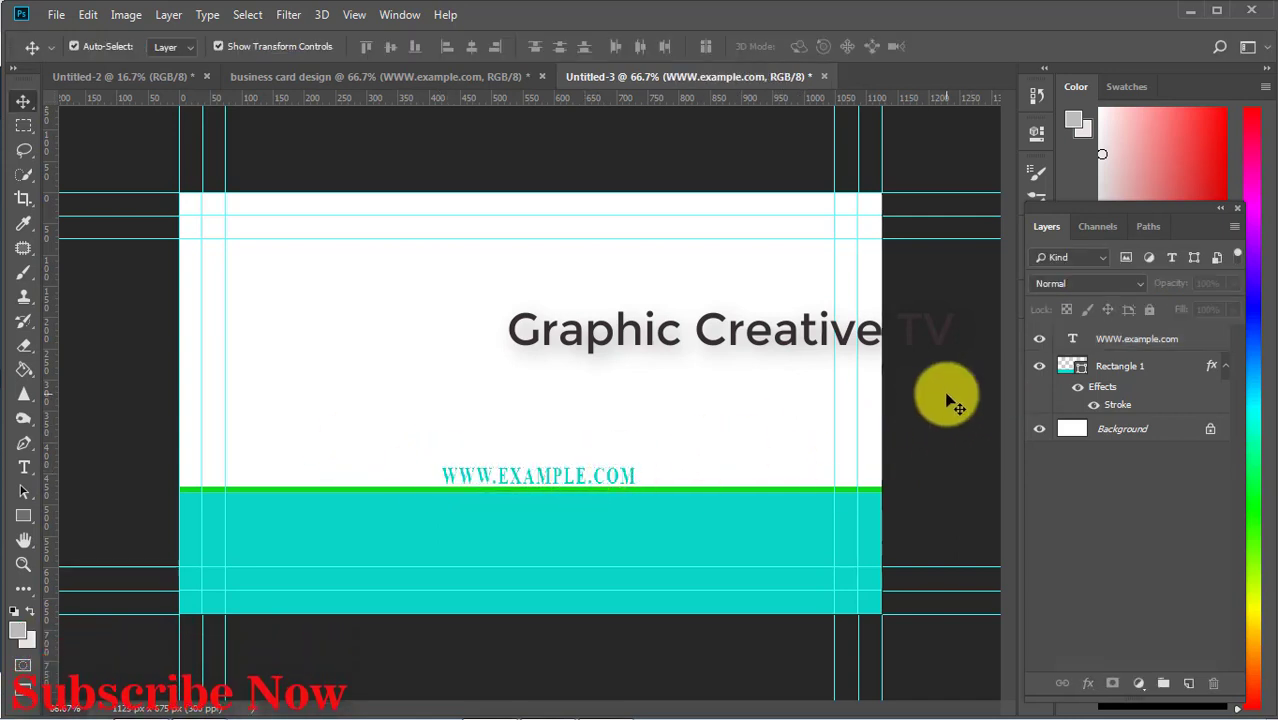
Step: Copy the LOGO NAME text from the business card design into the back document
left_click(442, 76)
left_click(757, 415)
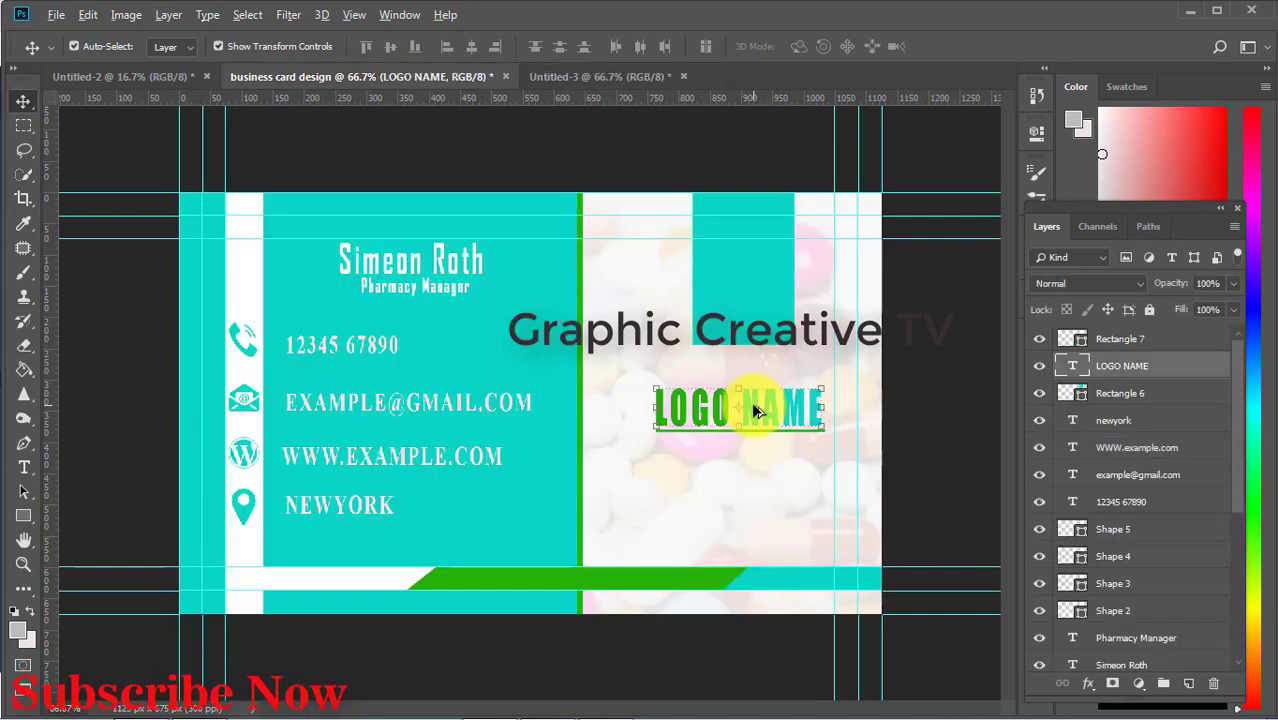
left_click_drag(757, 412, 545, 347)
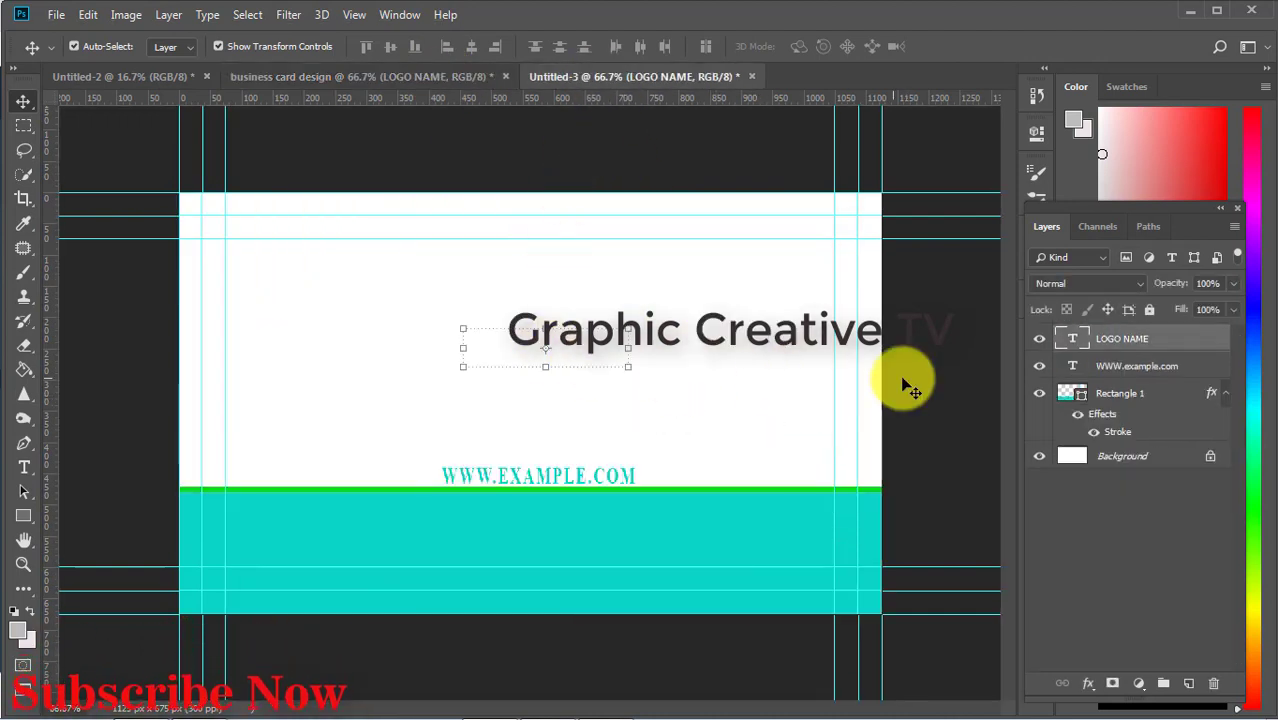
left_click_drag(605, 348, 590, 358)
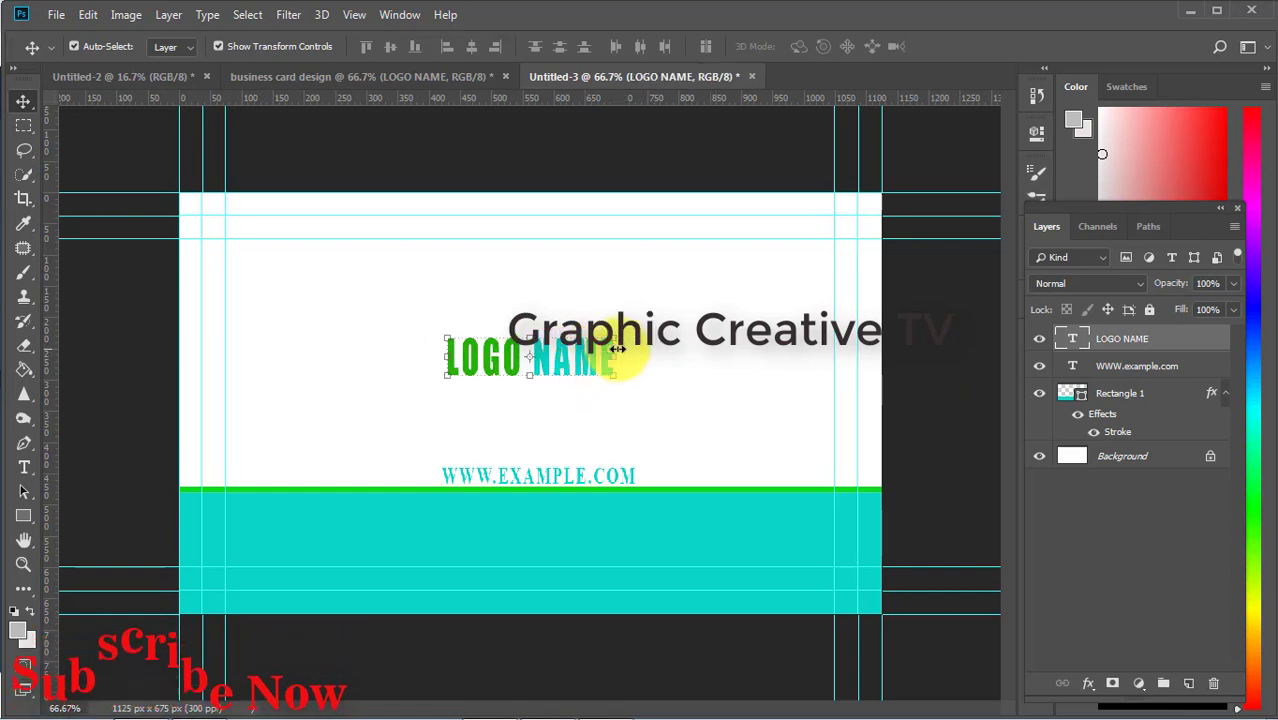
Step: Scale the copied LOGO NAME up to about 154%
key("ctrl+t")
left_click_drag(617, 341, 643, 318)
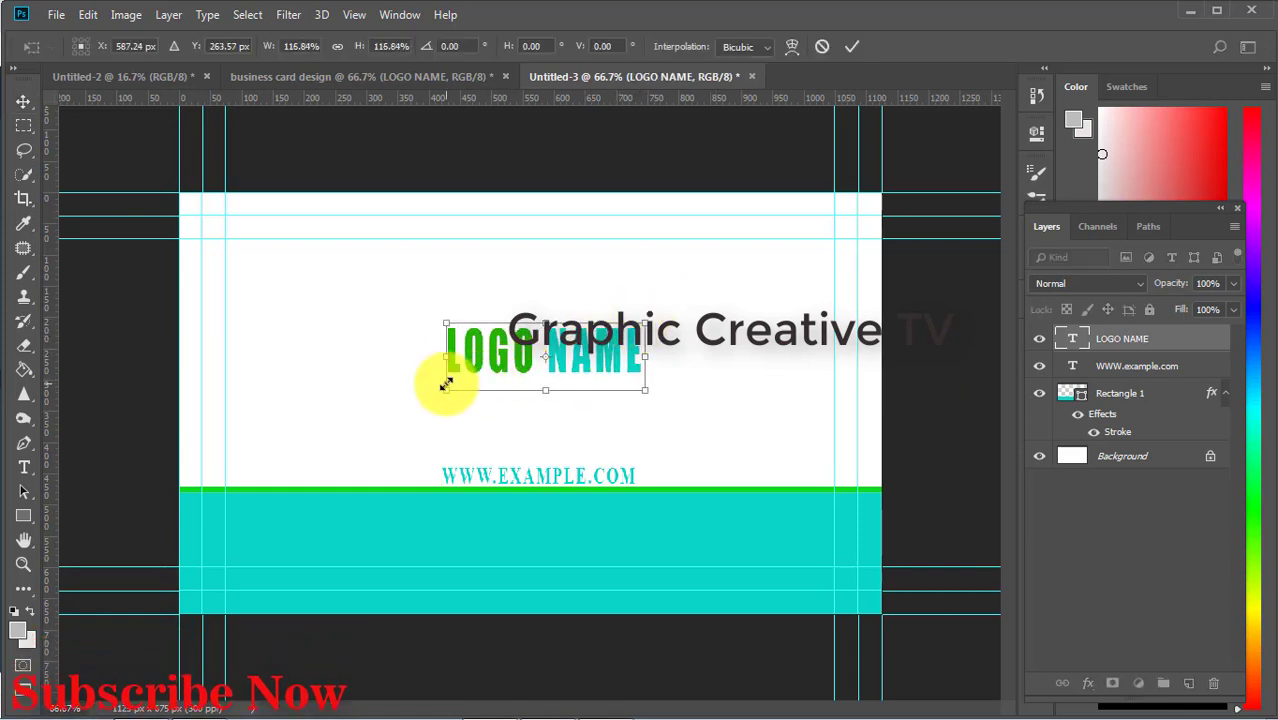
left_click_drag(446, 390, 432, 395)
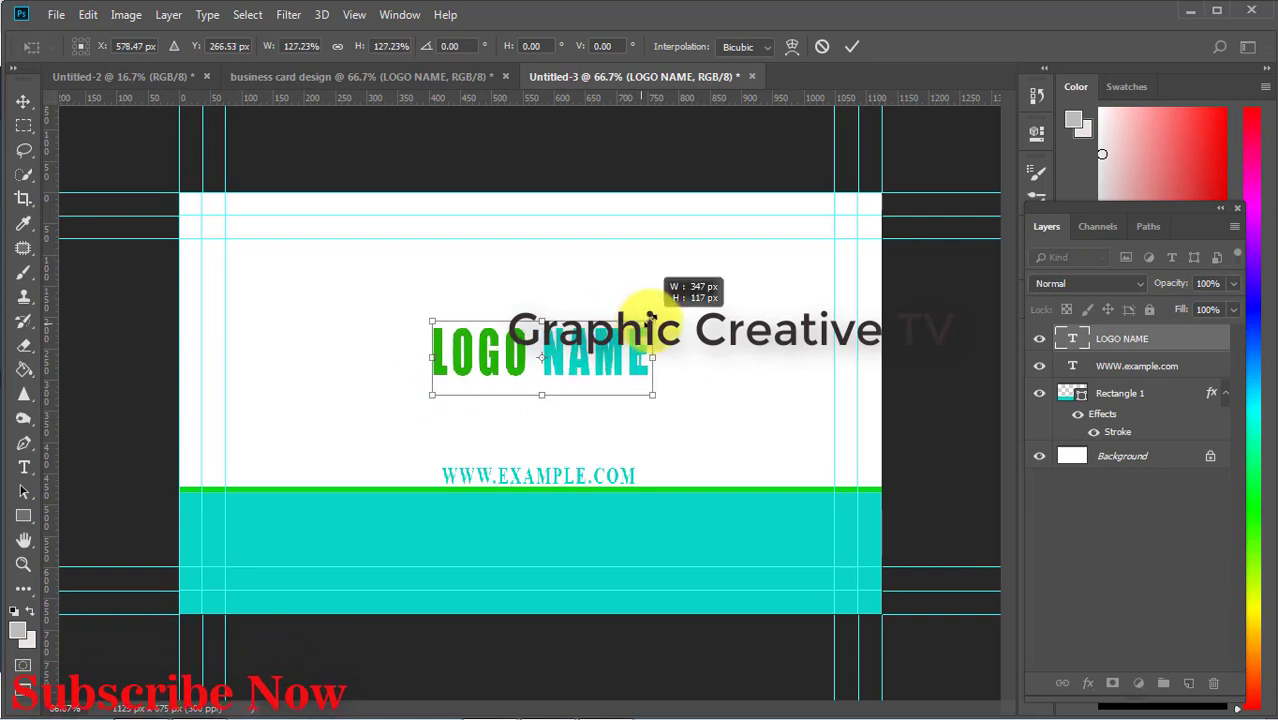
mouse_move(645, 323)
left_mouse_down()
mouse_move(690, 303)
mouse_move(632, 331)
left_mouse_up()
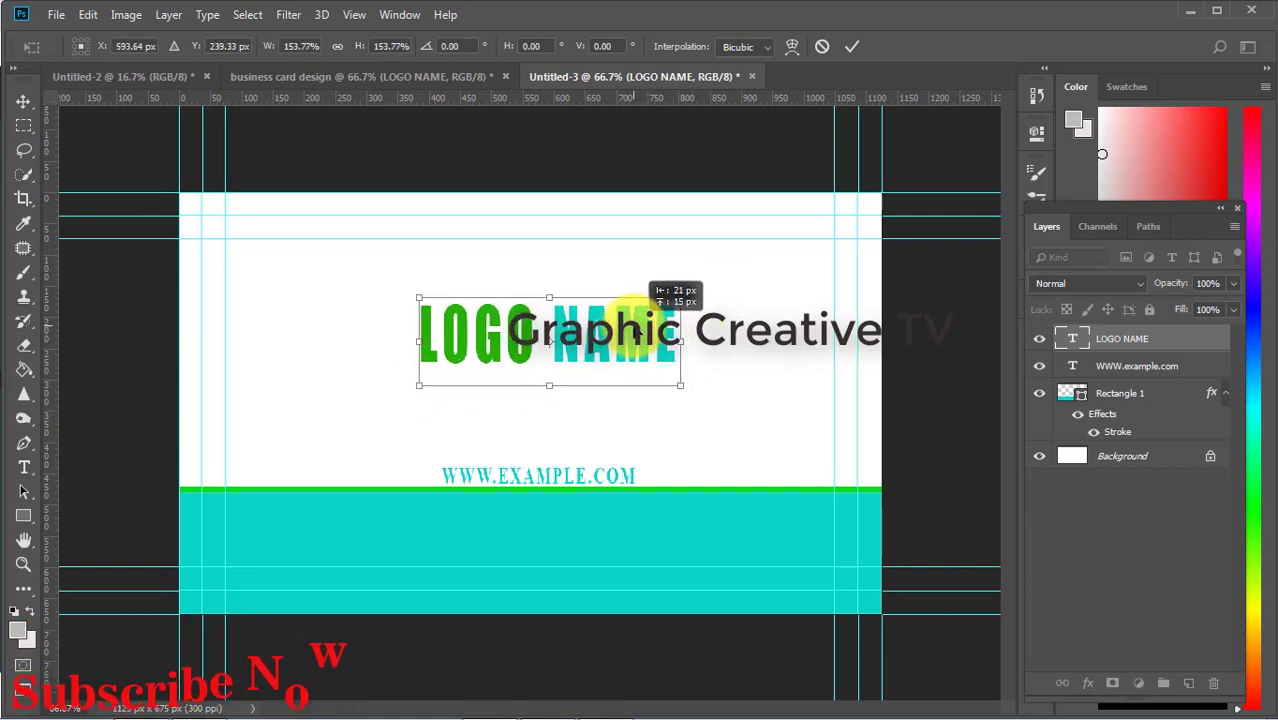
key("Return")
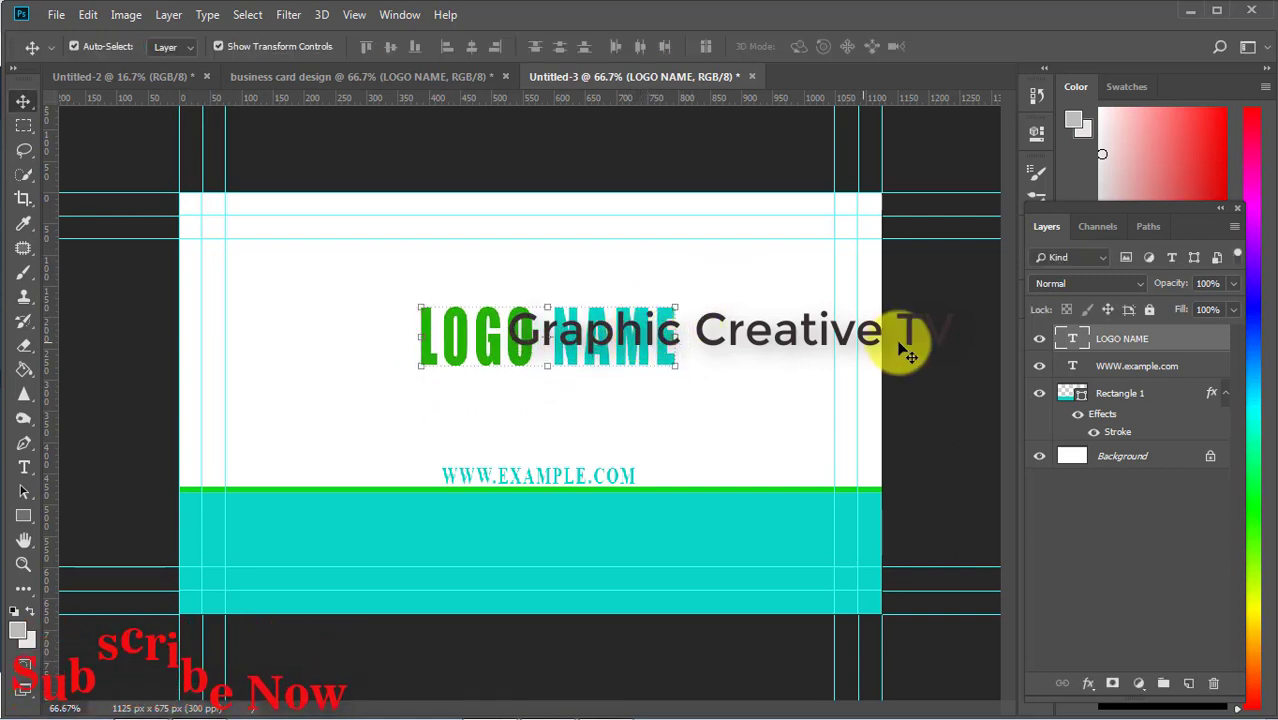
Step: Shift LOGO NAME slightly left and make the hidden heartbeat line visible
left_click(610, 693)
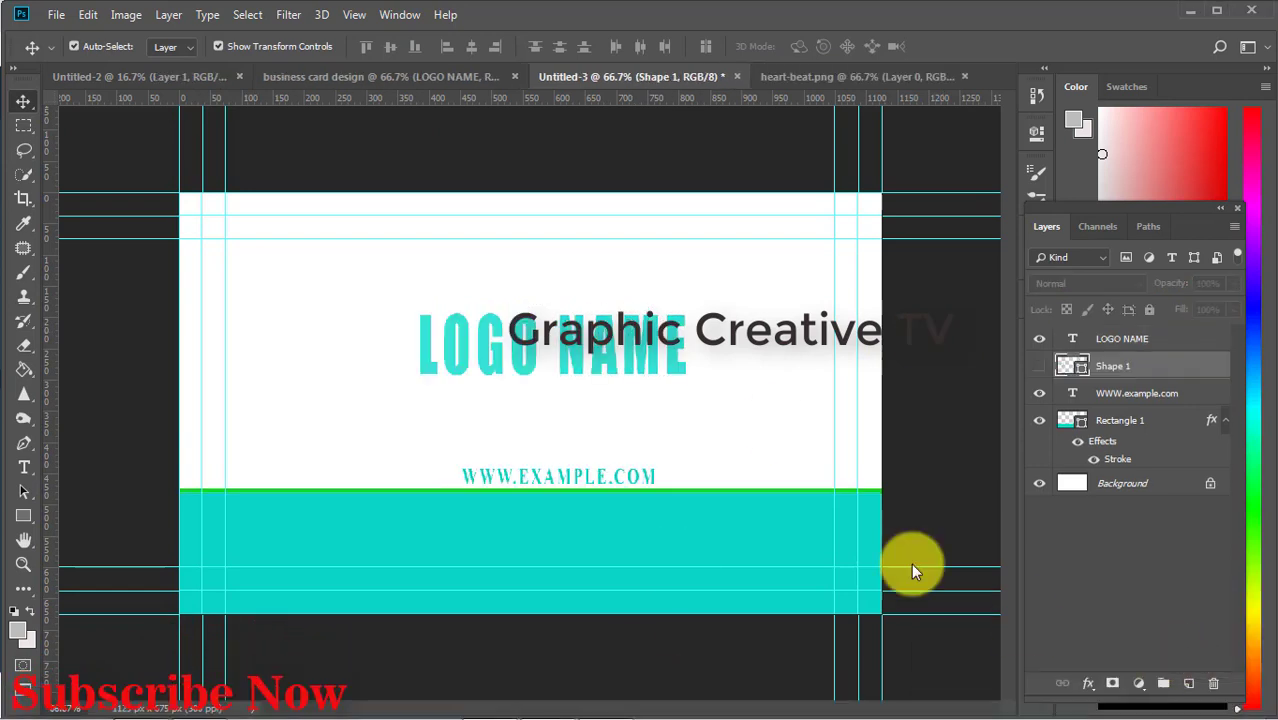
left_click_drag(601, 350, 596, 352)
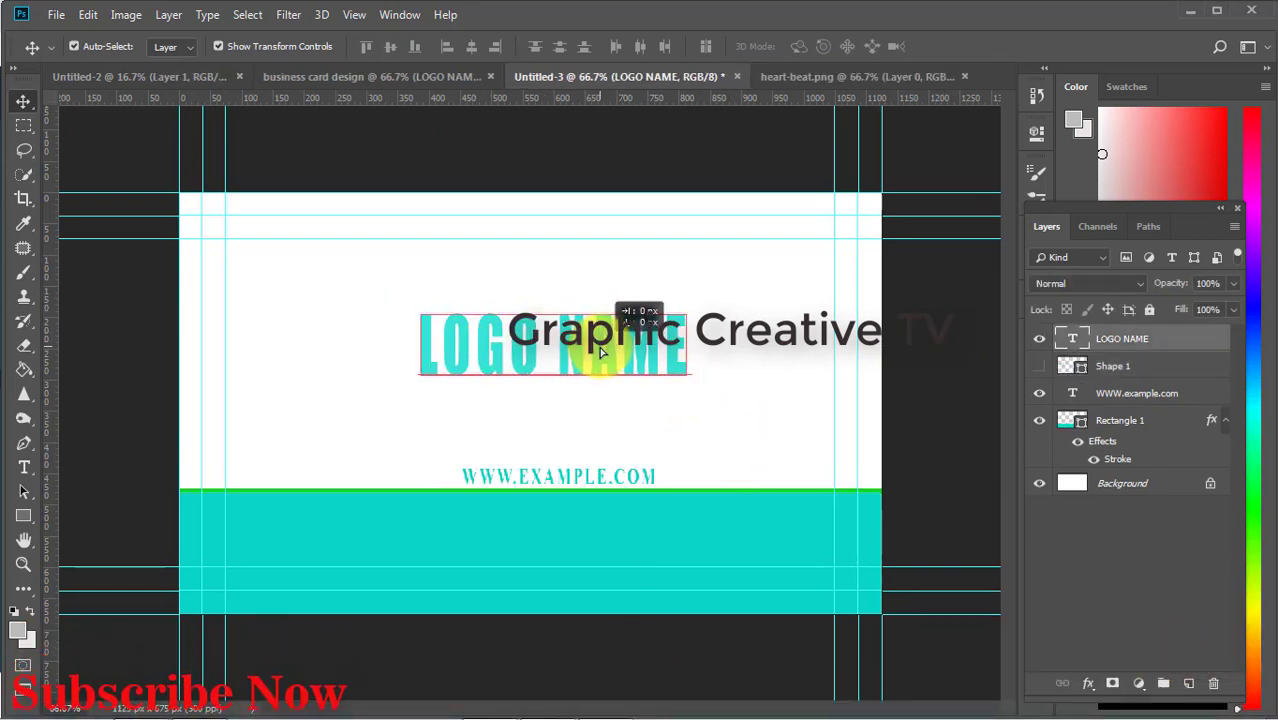
left_click(593, 185)
left_click(1039, 366)
Step: Narrow the heartbeat line slightly and place it left of LOGO NAME
left_click(414, 344)
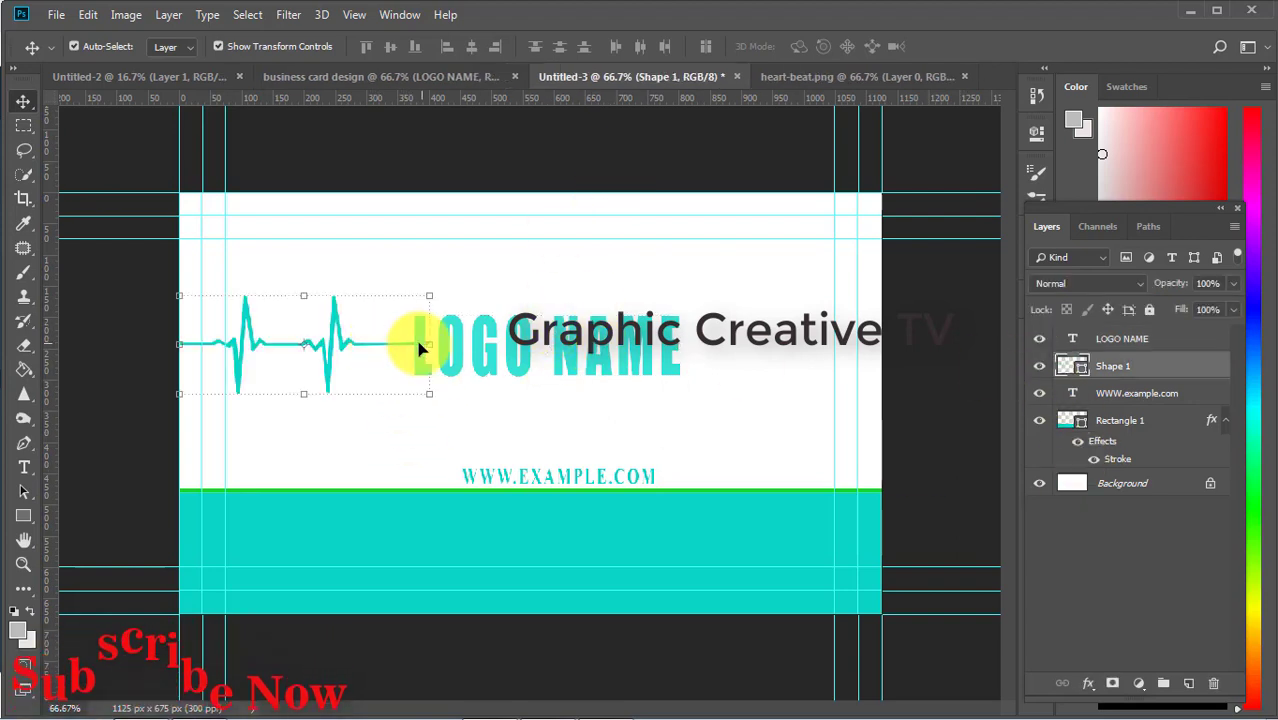
left_click_drag(428, 343, 422, 342)
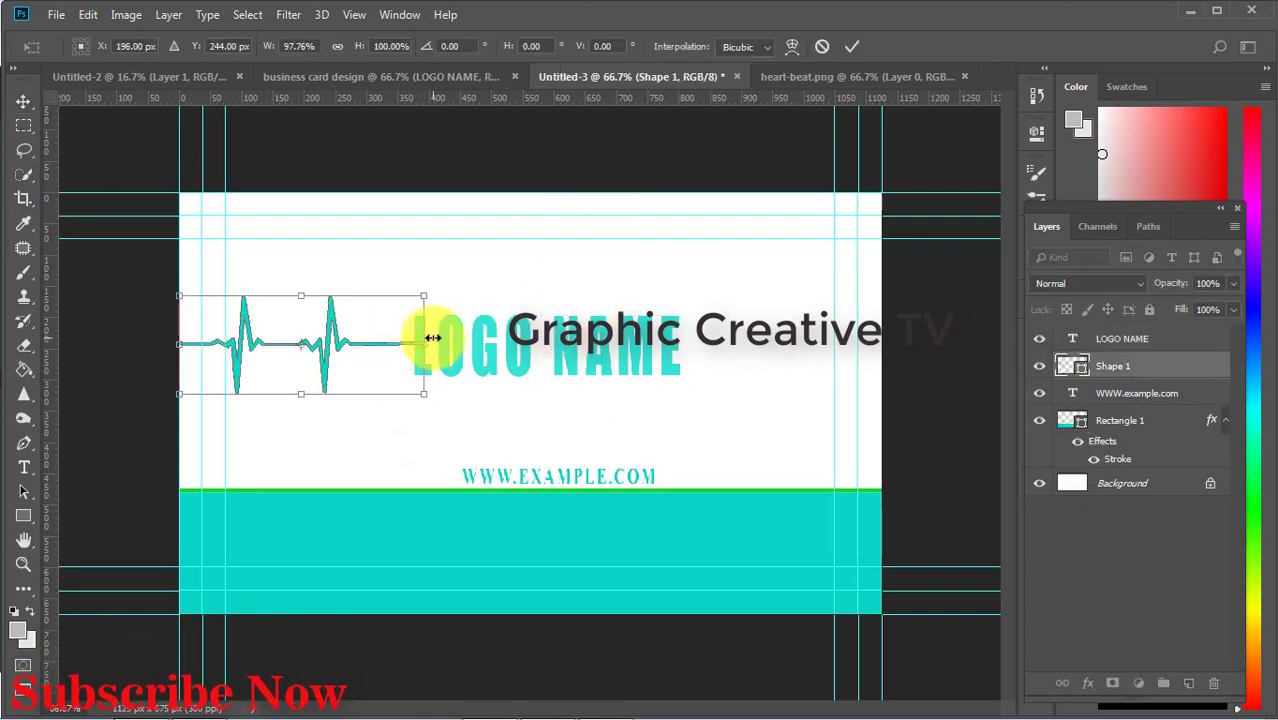
key("Left")
key("Left")
key("Left")
key("Return")
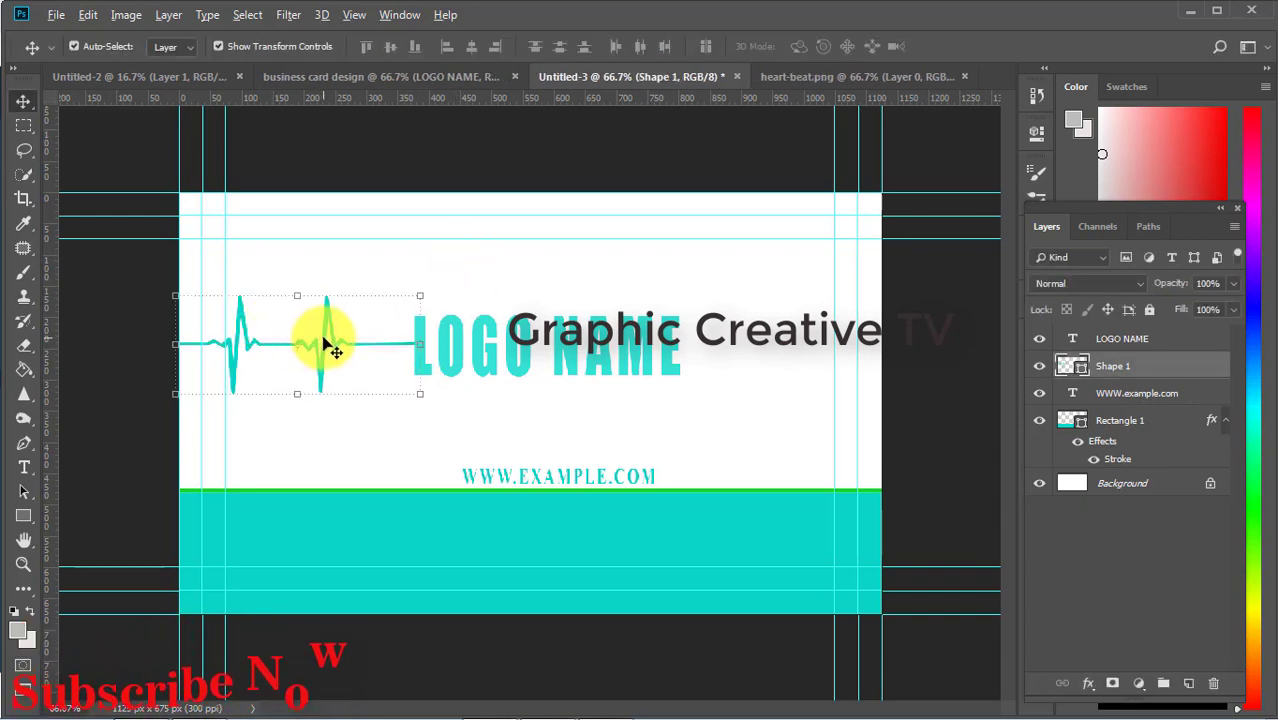
left_click_drag(328, 346, 600, 305)
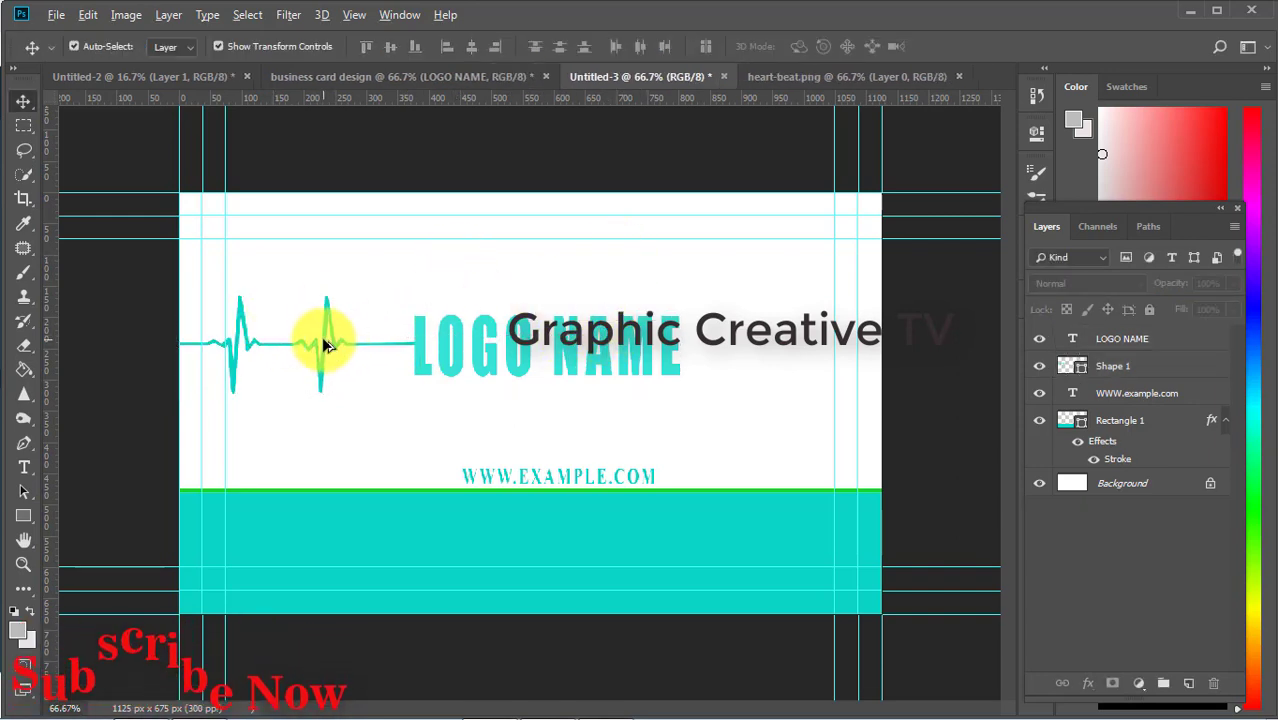
Step: Reselect only the heartbeat line after a cancelled combined transform with LOGO NAME
left_click(1164, 370)
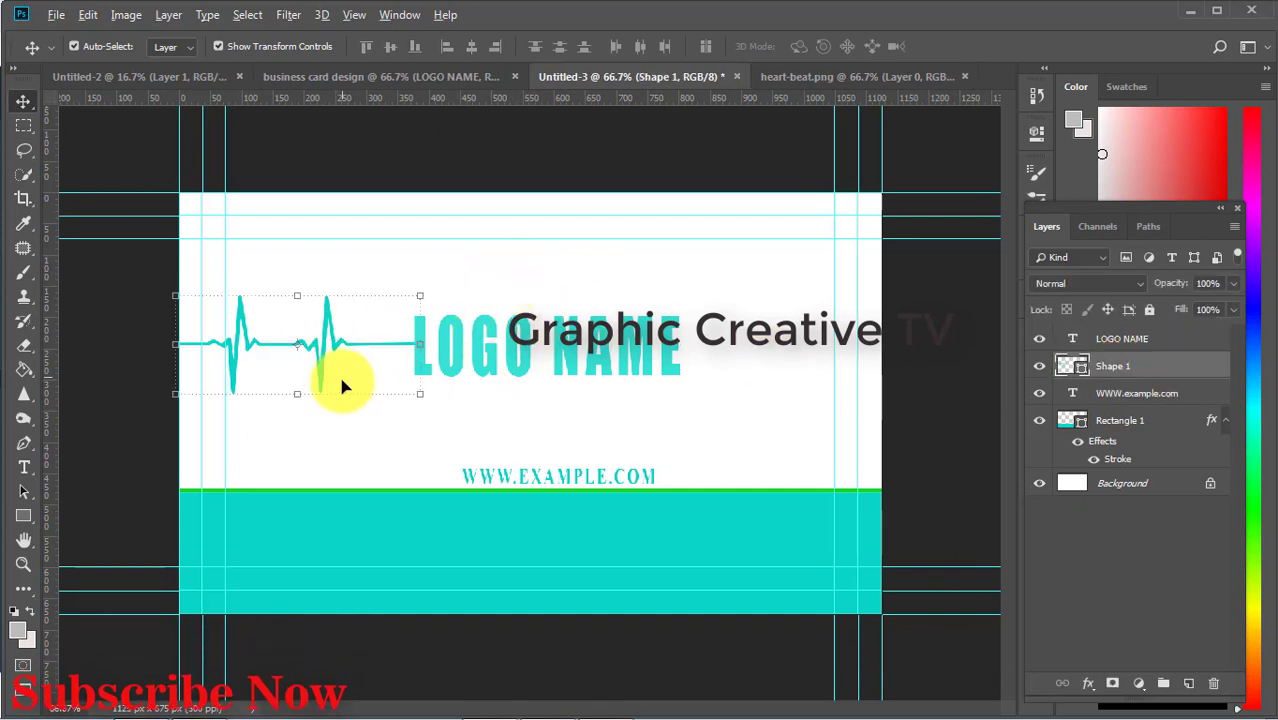
left_click(442, 320, "shift")
key("ctrl+t")
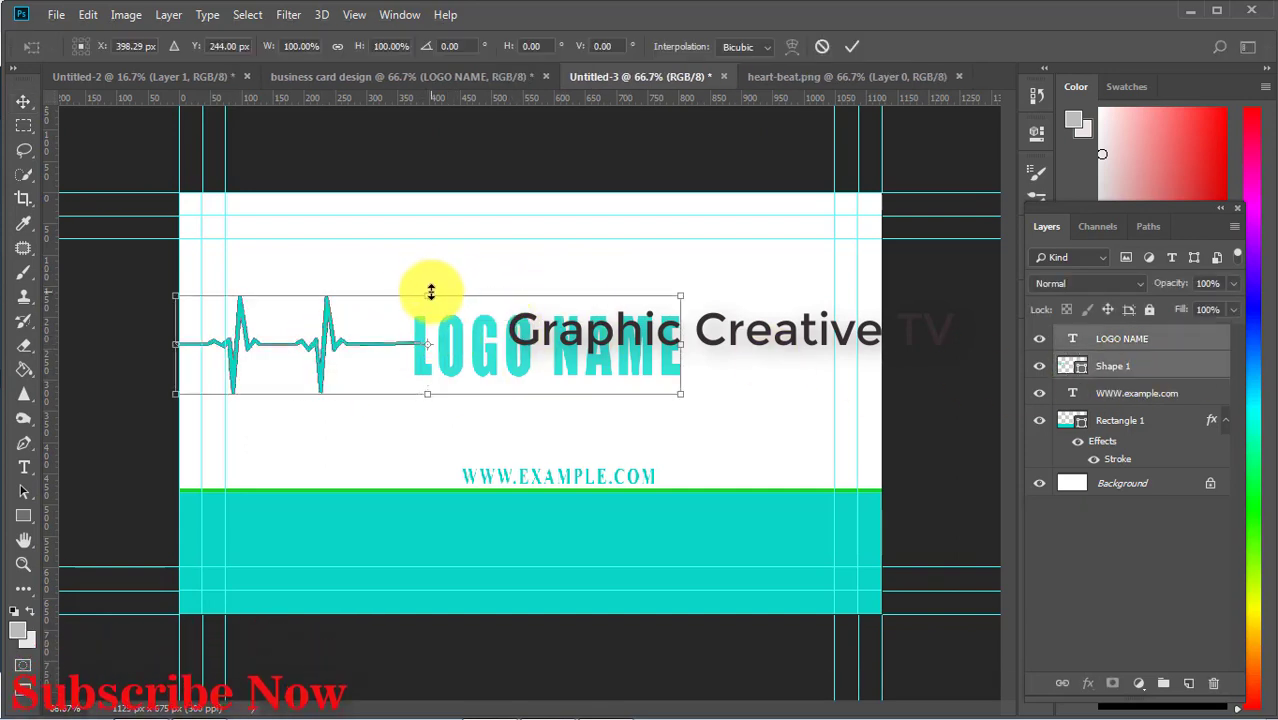
key("Return")
left_click(391, 266)
left_click(245, 335)
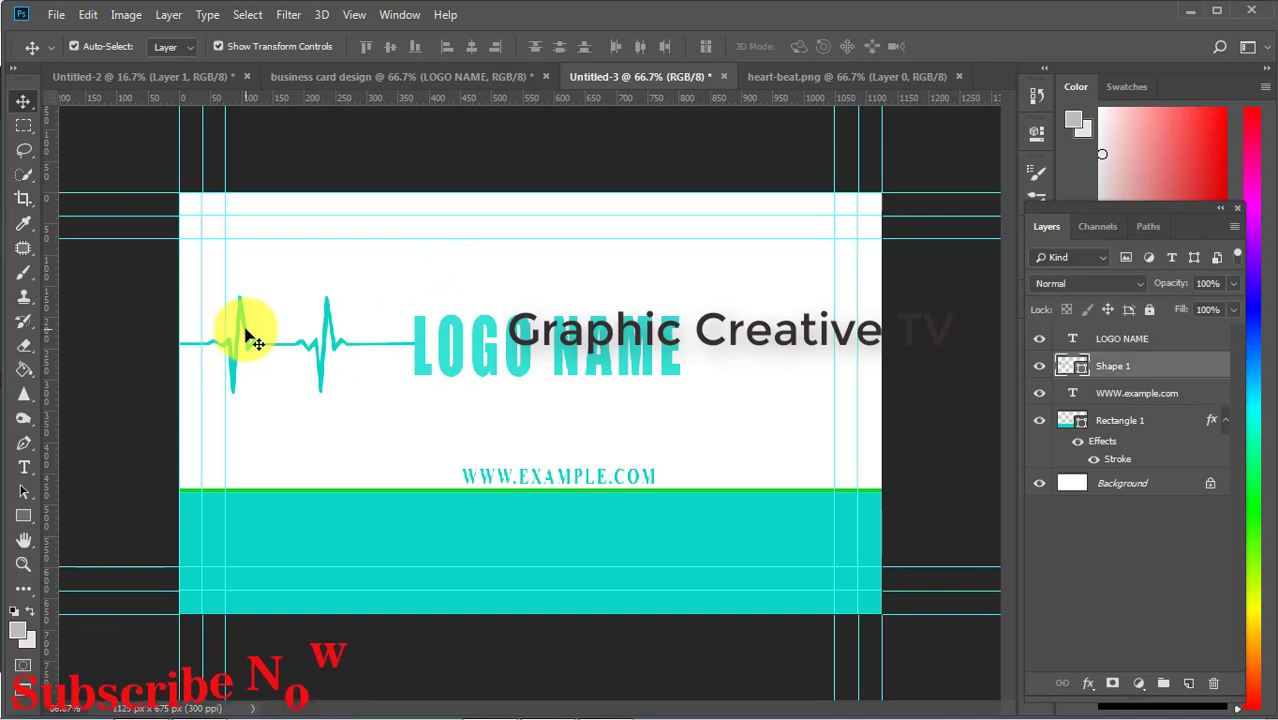
left_click_drag(245, 335, 252, 372)
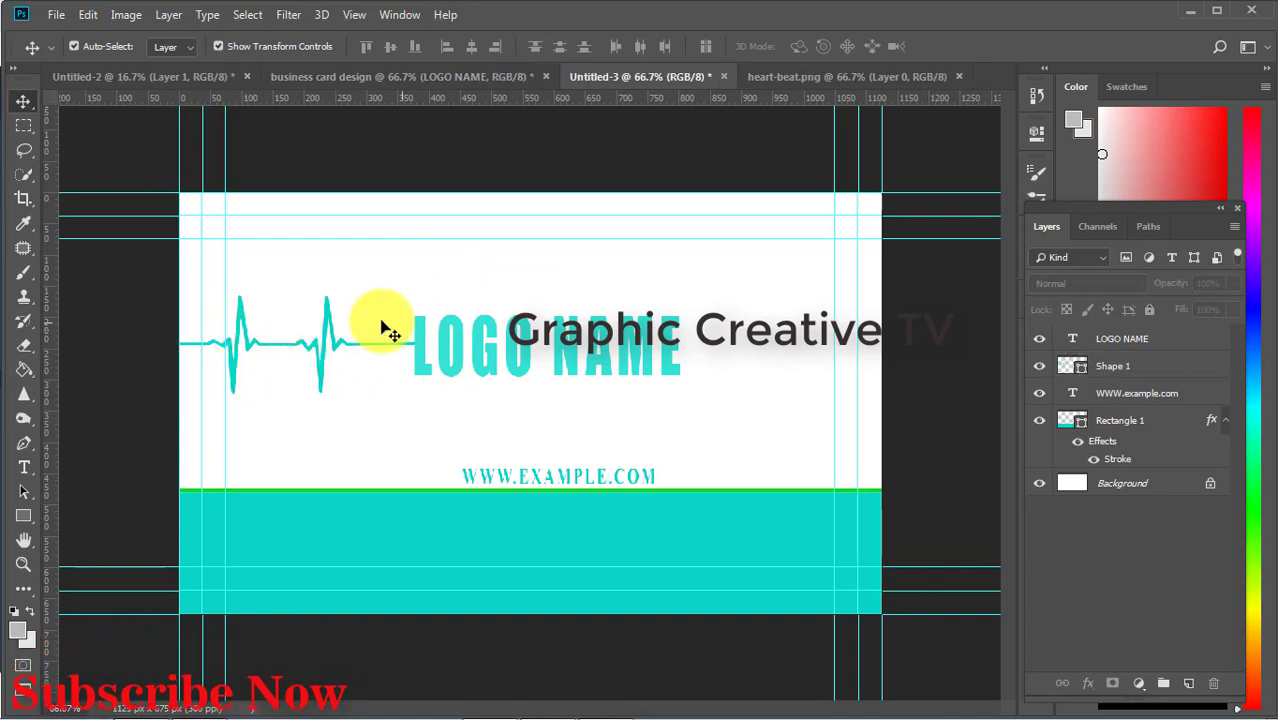
left_click(322, 351)
Step: Duplicate the heartbeat to the right of LOGO NAME and nudge LOGO NAME about 20 px left
key("ctrl+j")
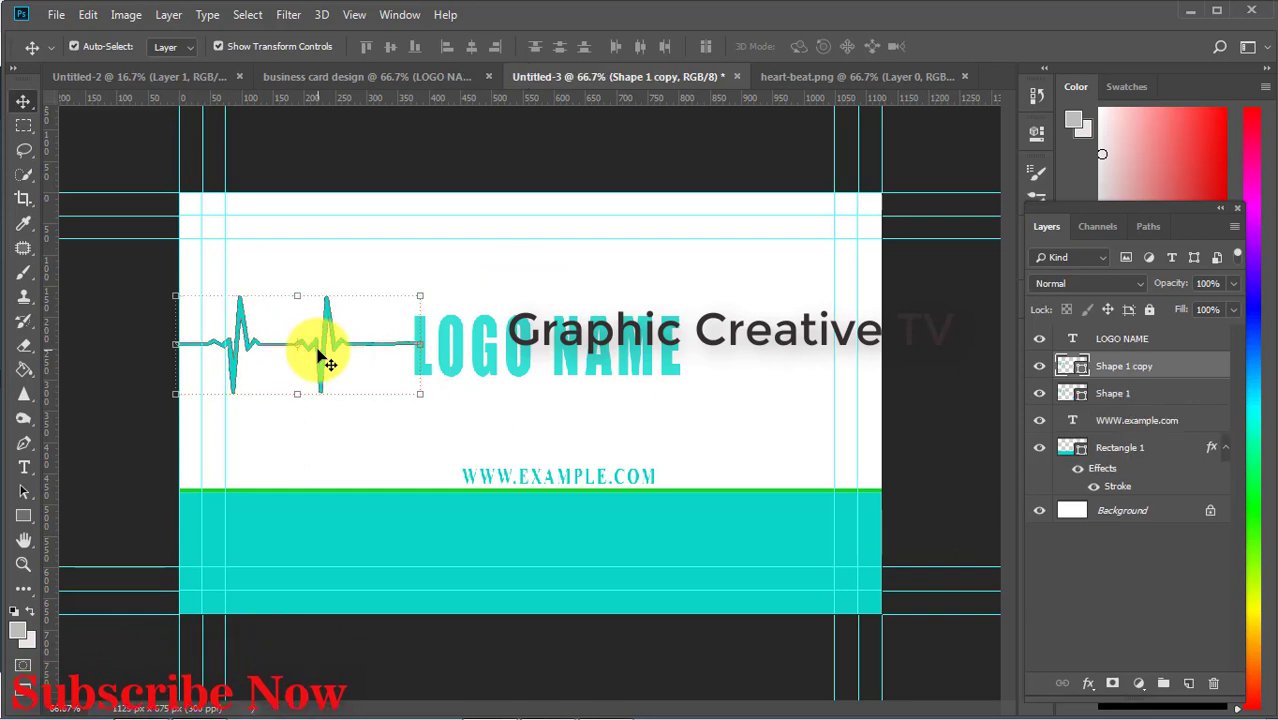
left_click_drag(337, 343, 813, 348)
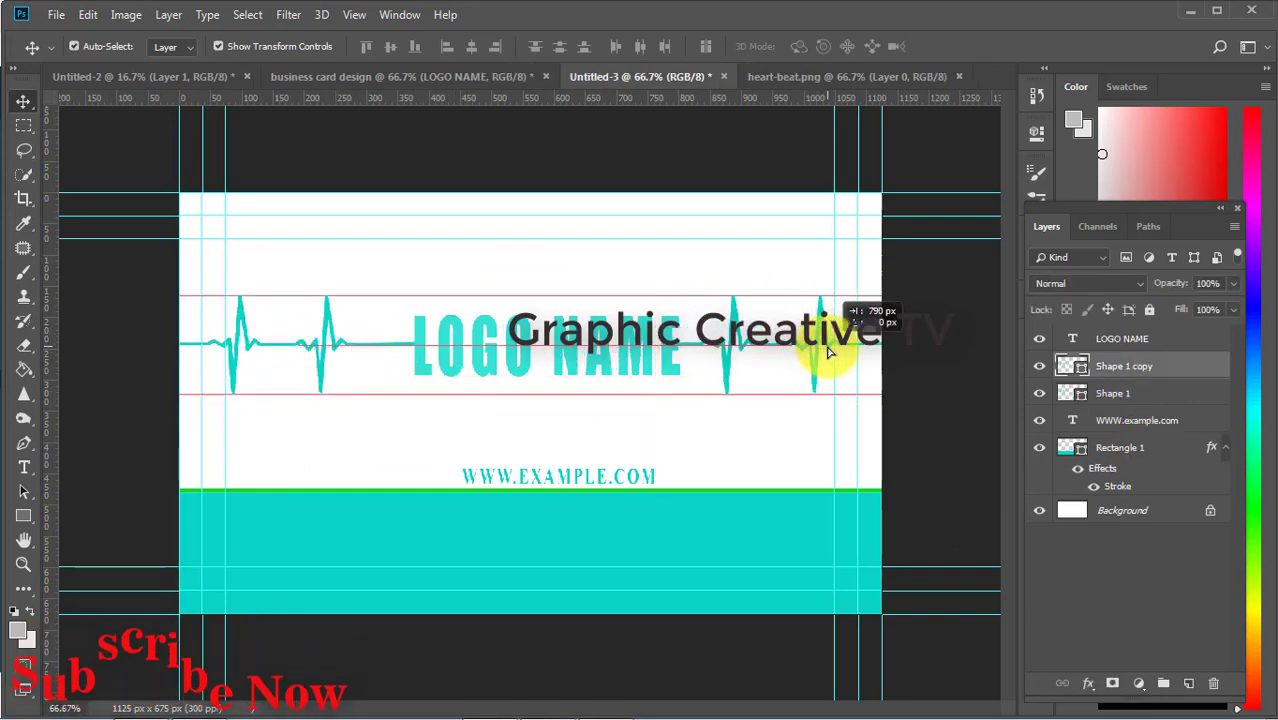
left_click_drag(827, 352, 827, 337)
left_click(622, 352)
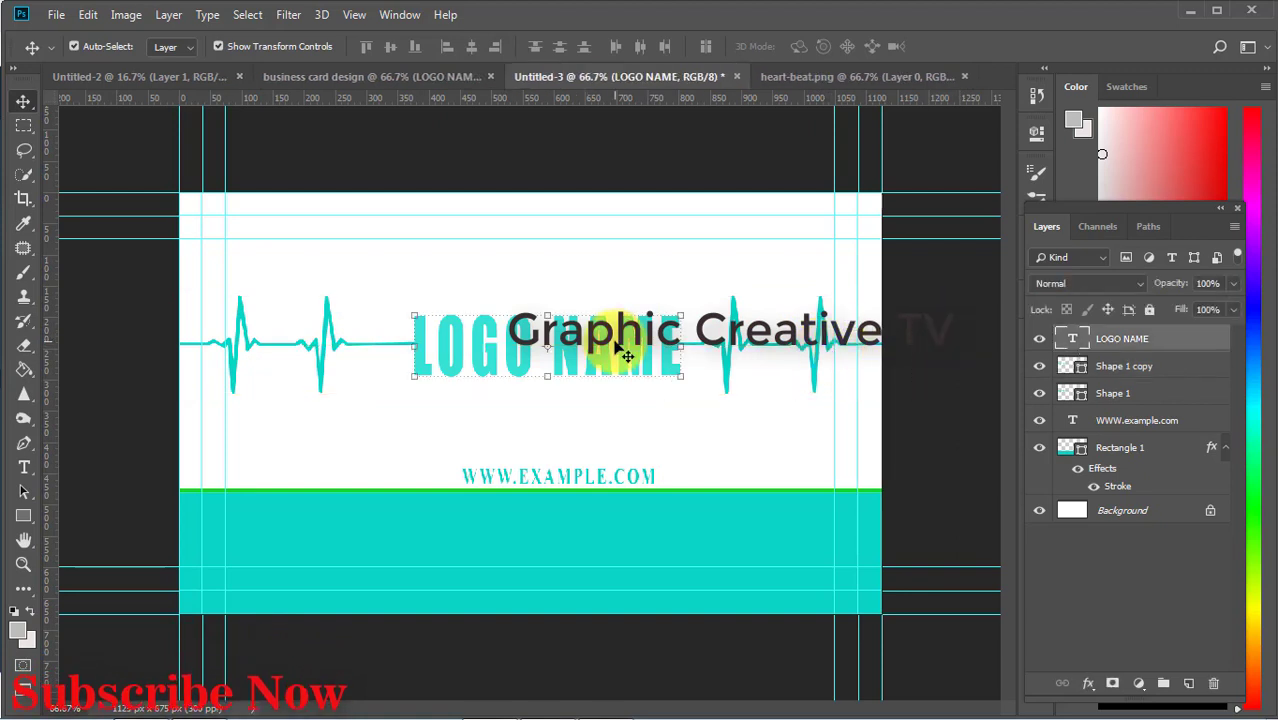
key("shift+Left")
key("shift+Left")
key("shift+Left")
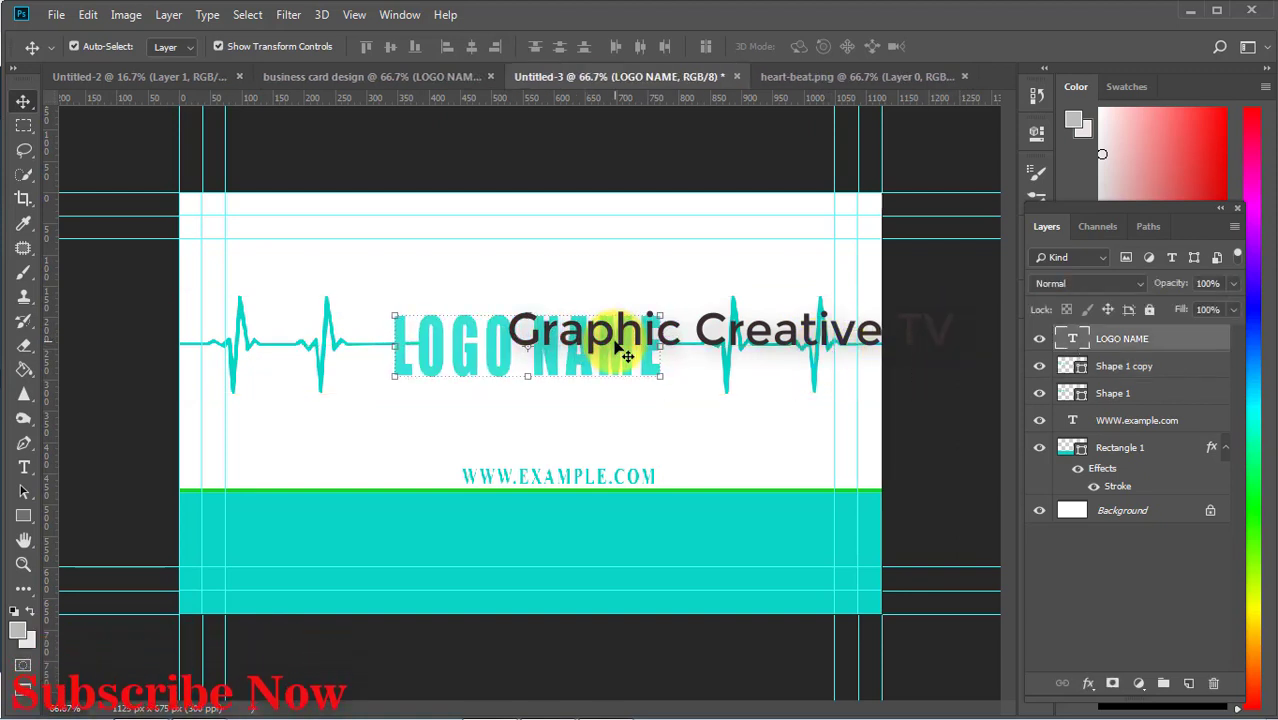
left_click(399, 349)
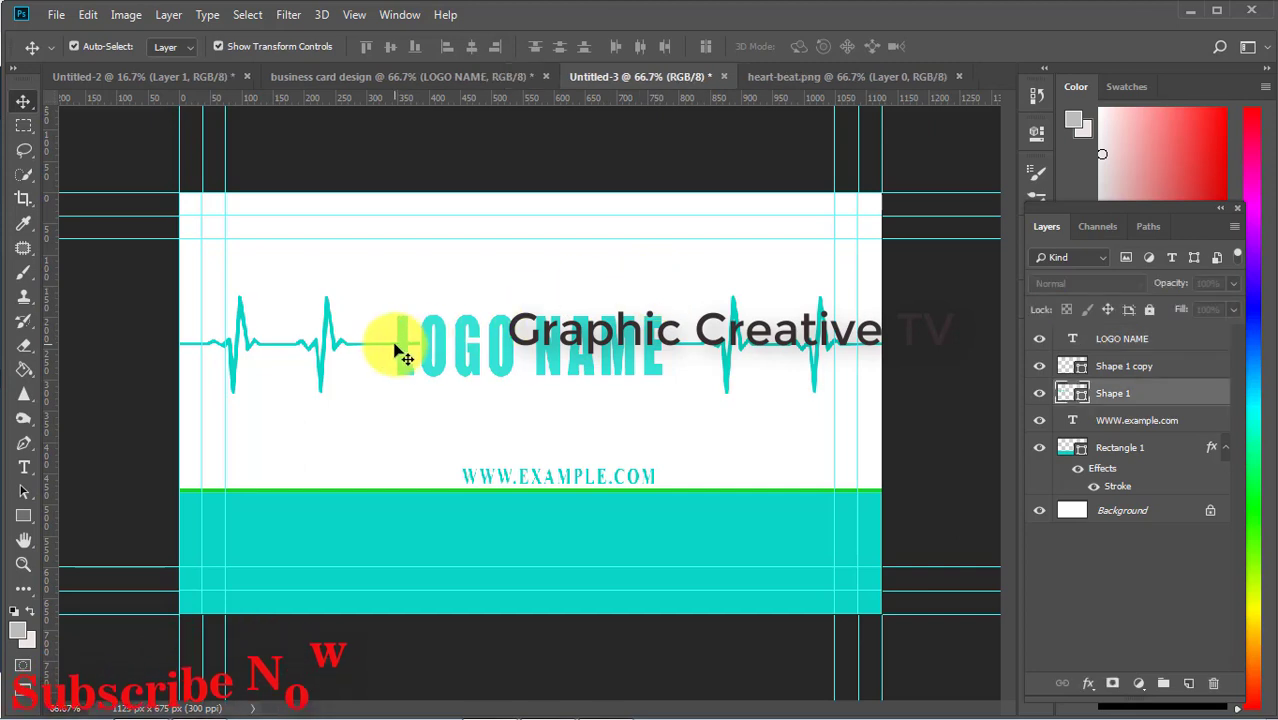
key("ctrl+t")
left_click_drag(422, 342, 412, 342)
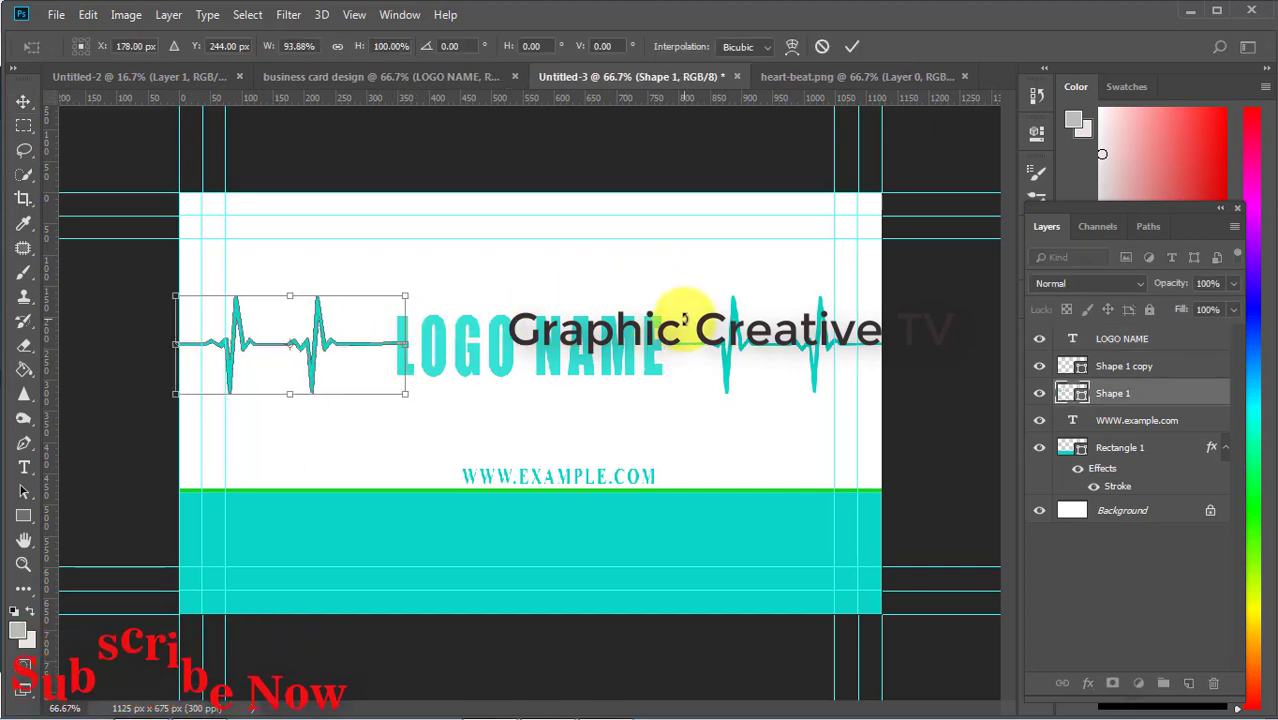
key("Return")
left_click(735, 362)
left_click(735, 362)
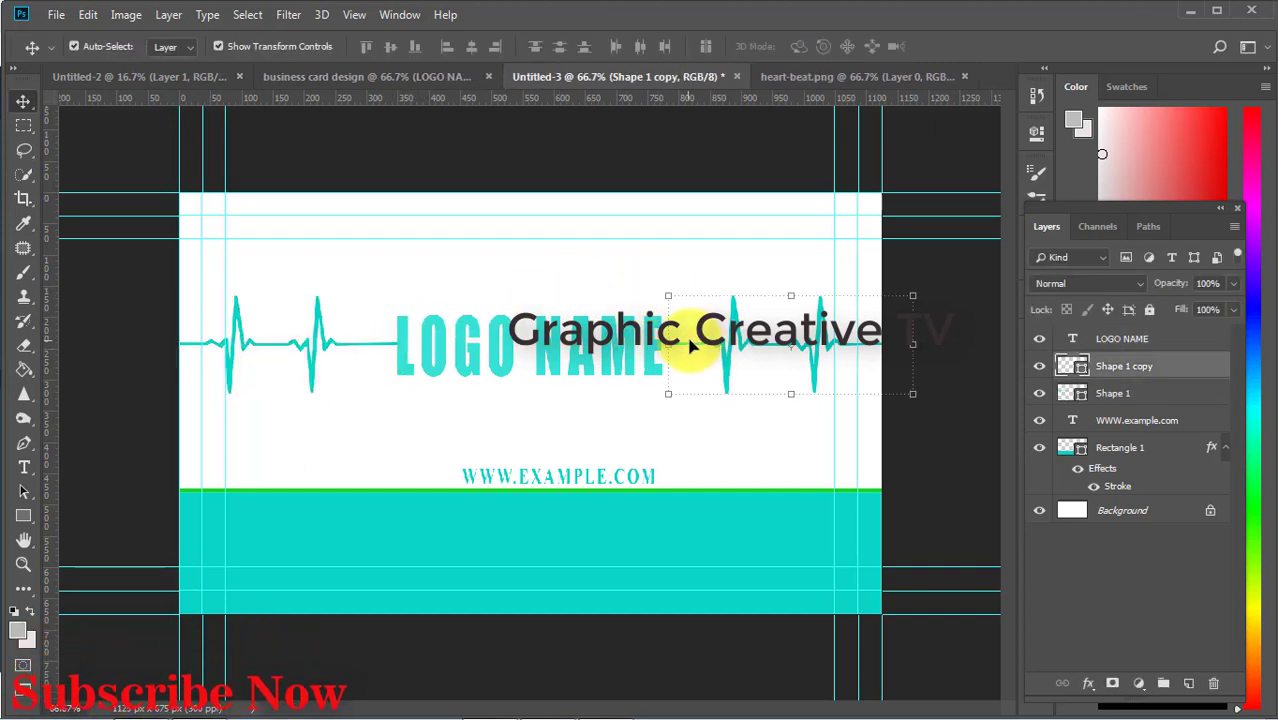
key("ctrl+t")
left_click_drag(668, 344, 655, 344)
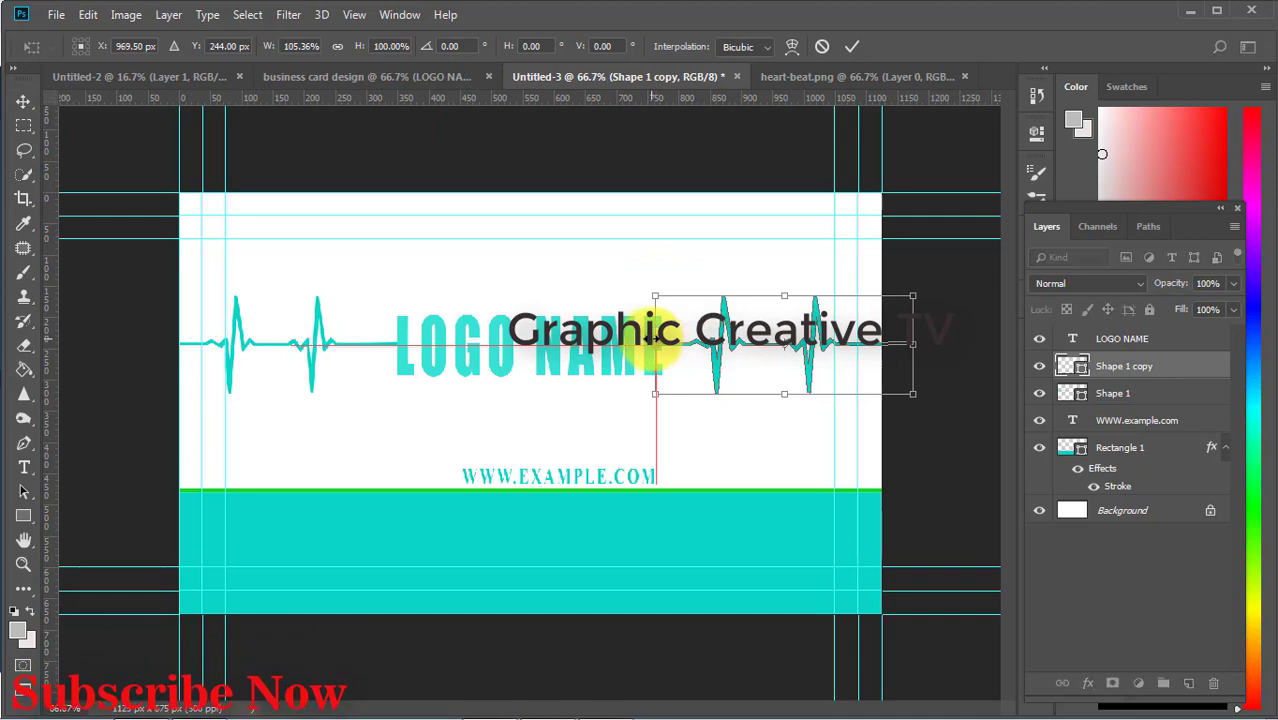
key("Return")
left_click(935, 442)
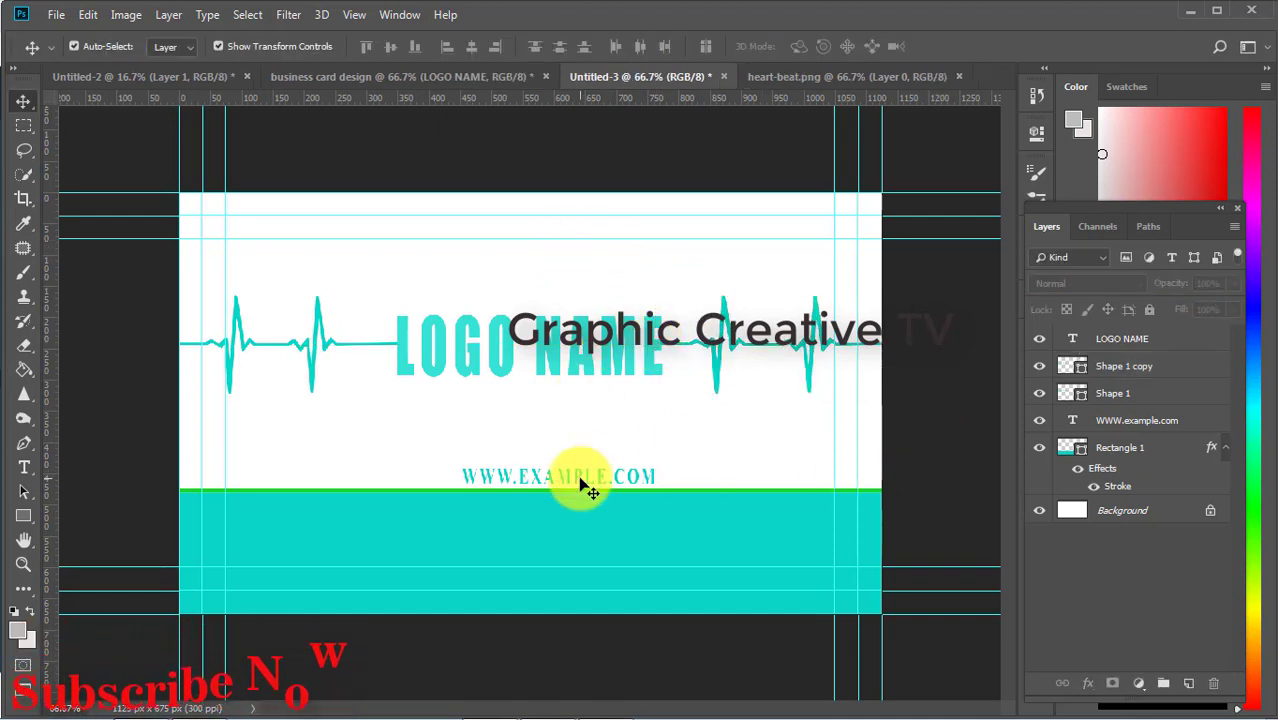
left_click_drag(590, 483, 575, 484)
left_click(956, 414)
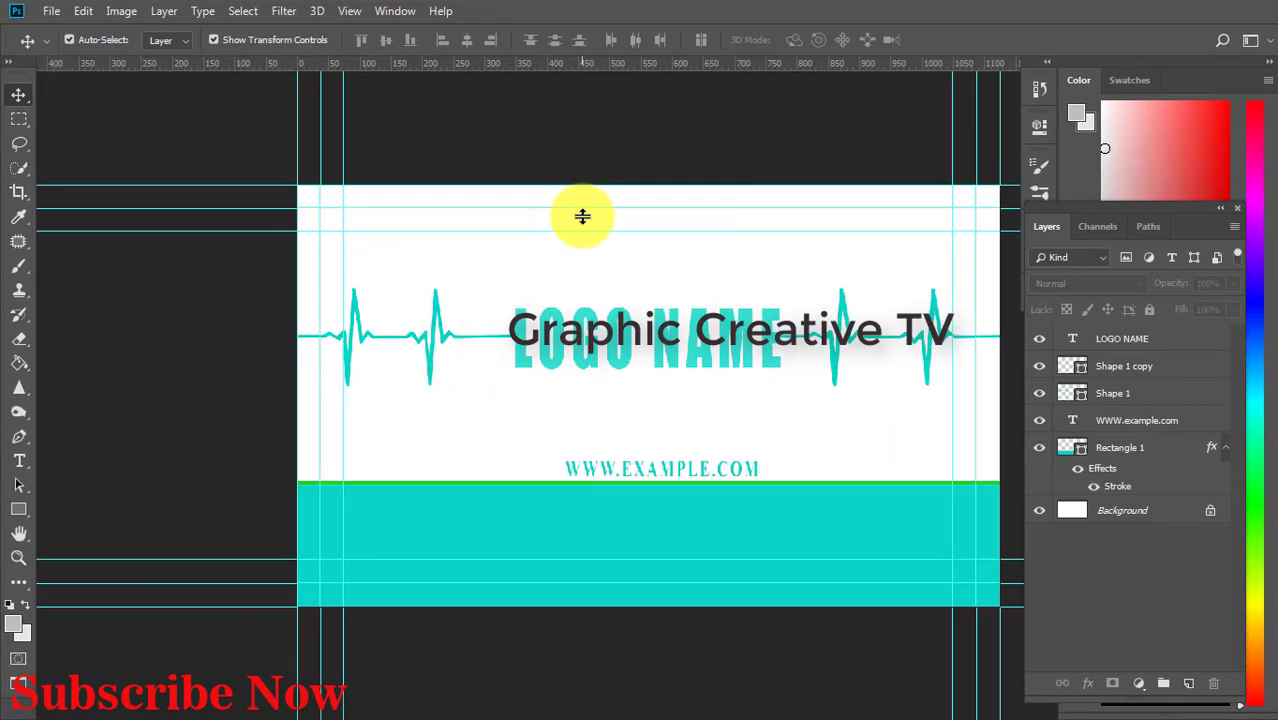
Step: Preview the card back full screen, then nudge the front's e-mail line up slightly
key("f")
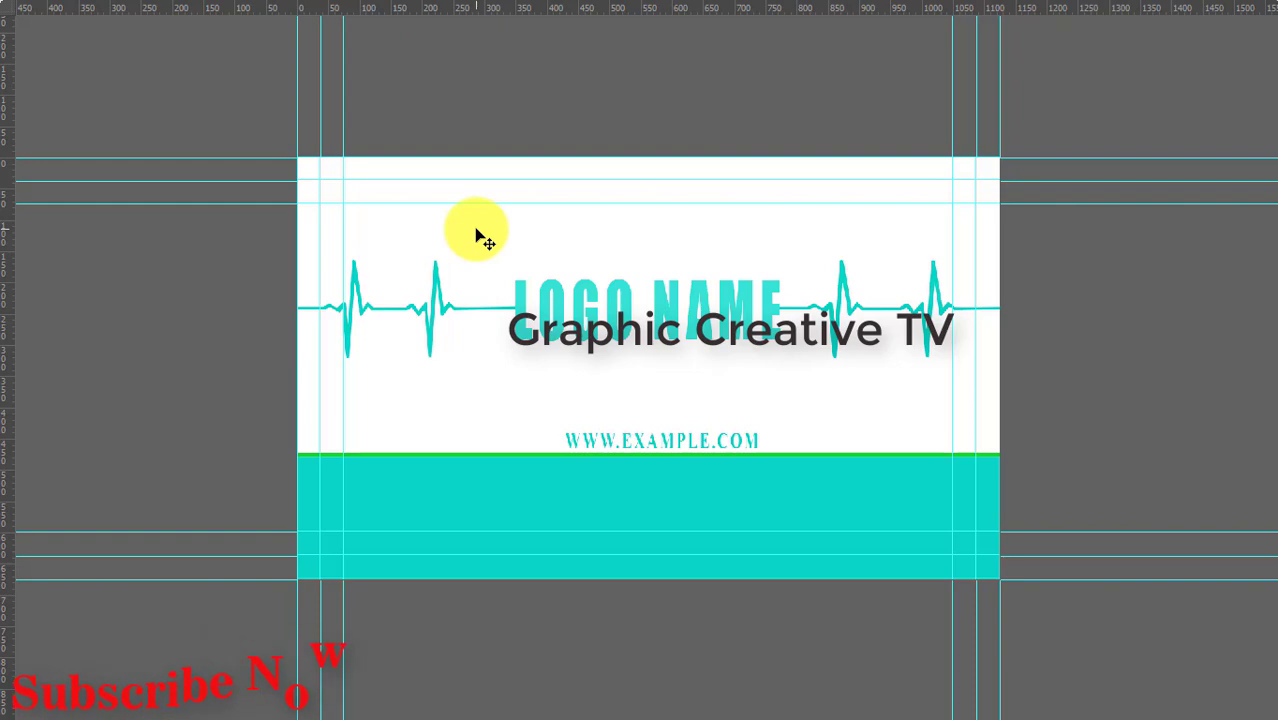
key("f")
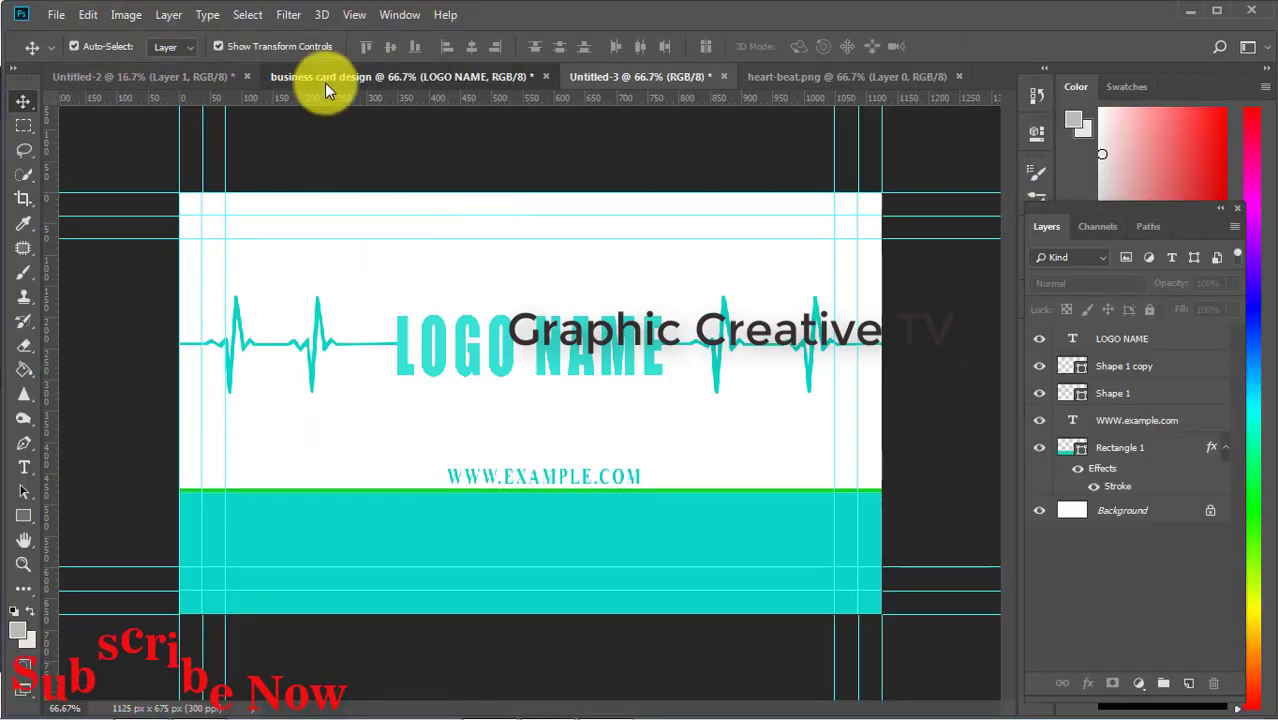
left_click(324, 80)
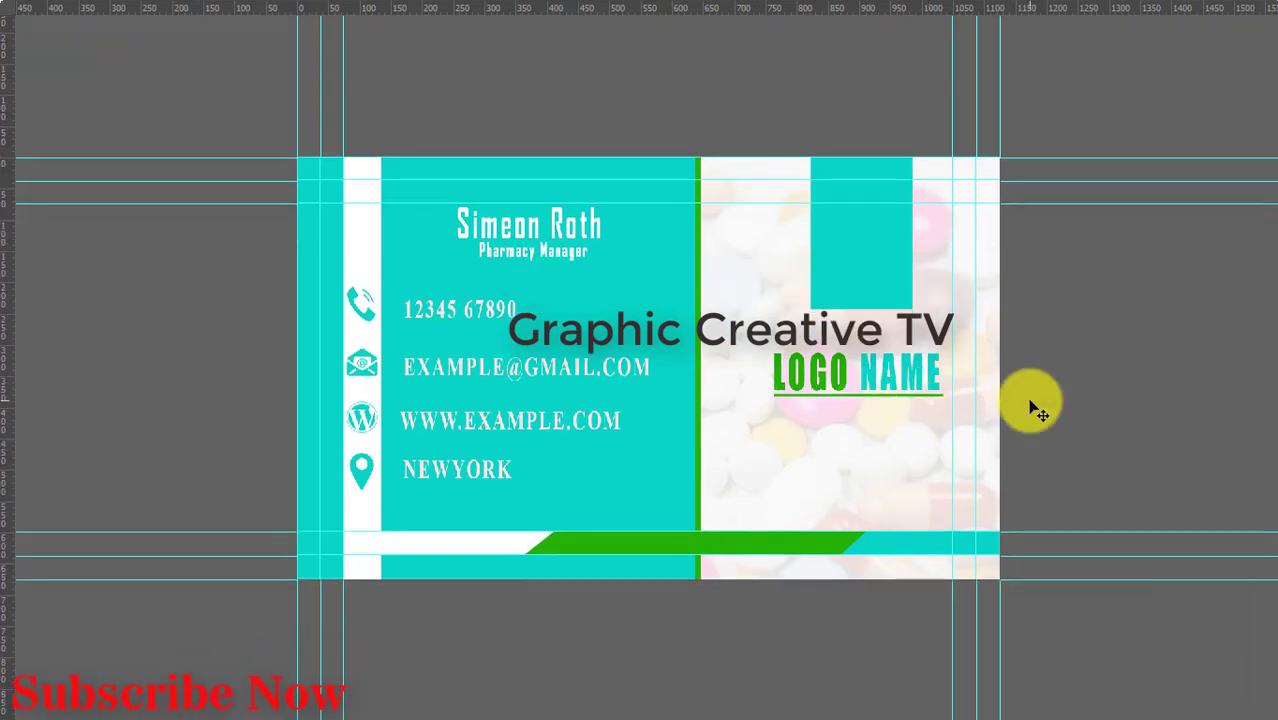
left_click_drag(620, 375, 616, 371)
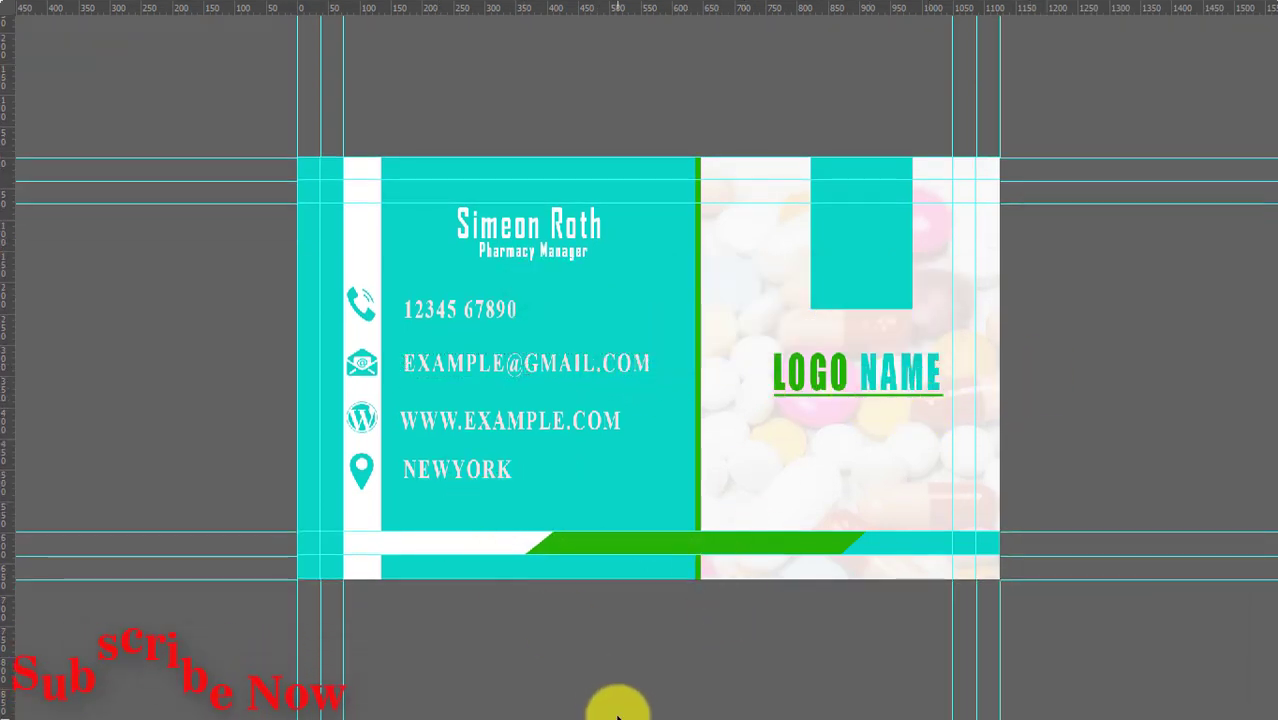
key("f")
left_click(610, 695)
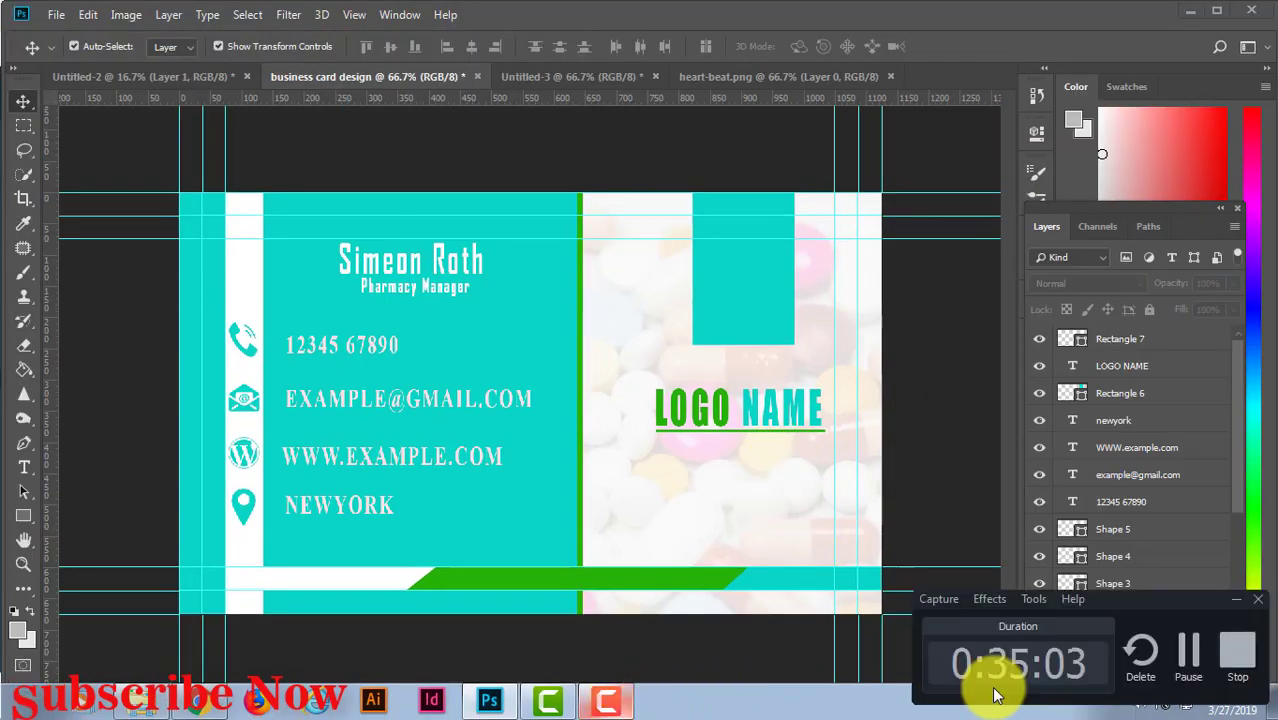